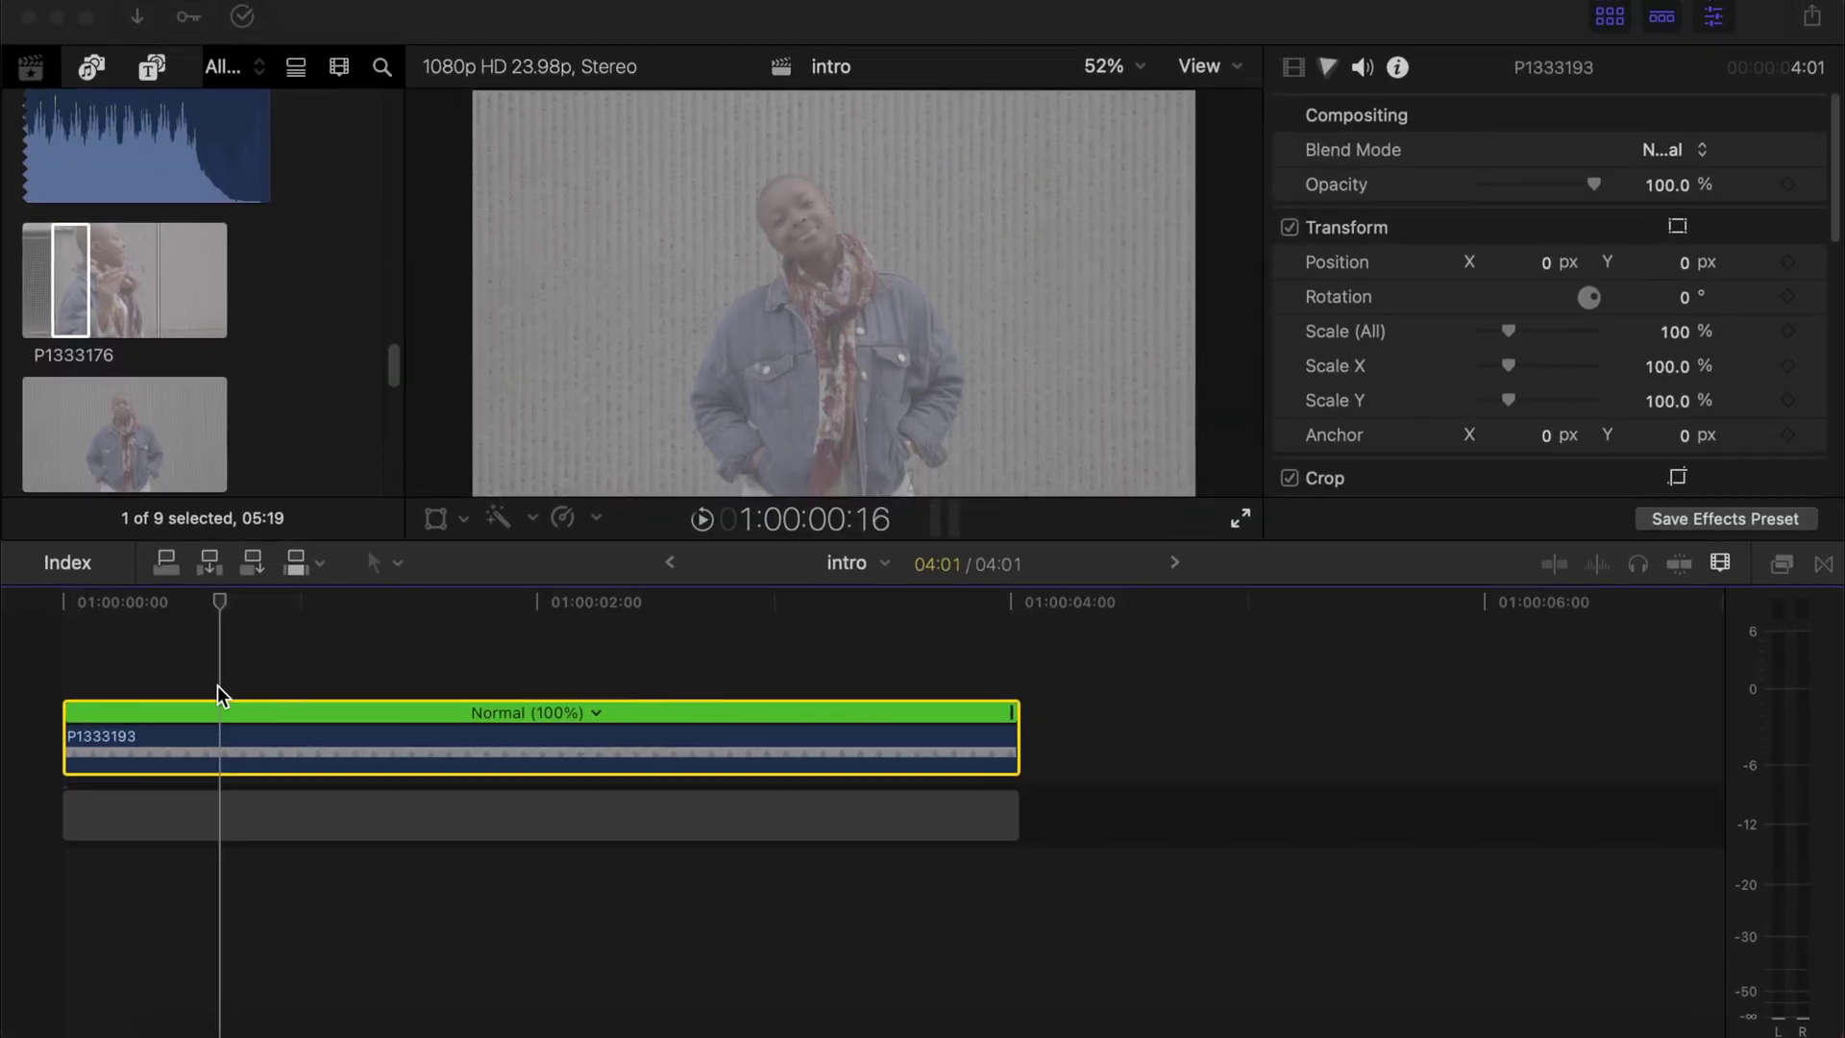
Add a lengthened Hold freeze to P1333193 and cut off the overflow to keep it 04:01 long.
left_click(217, 677)
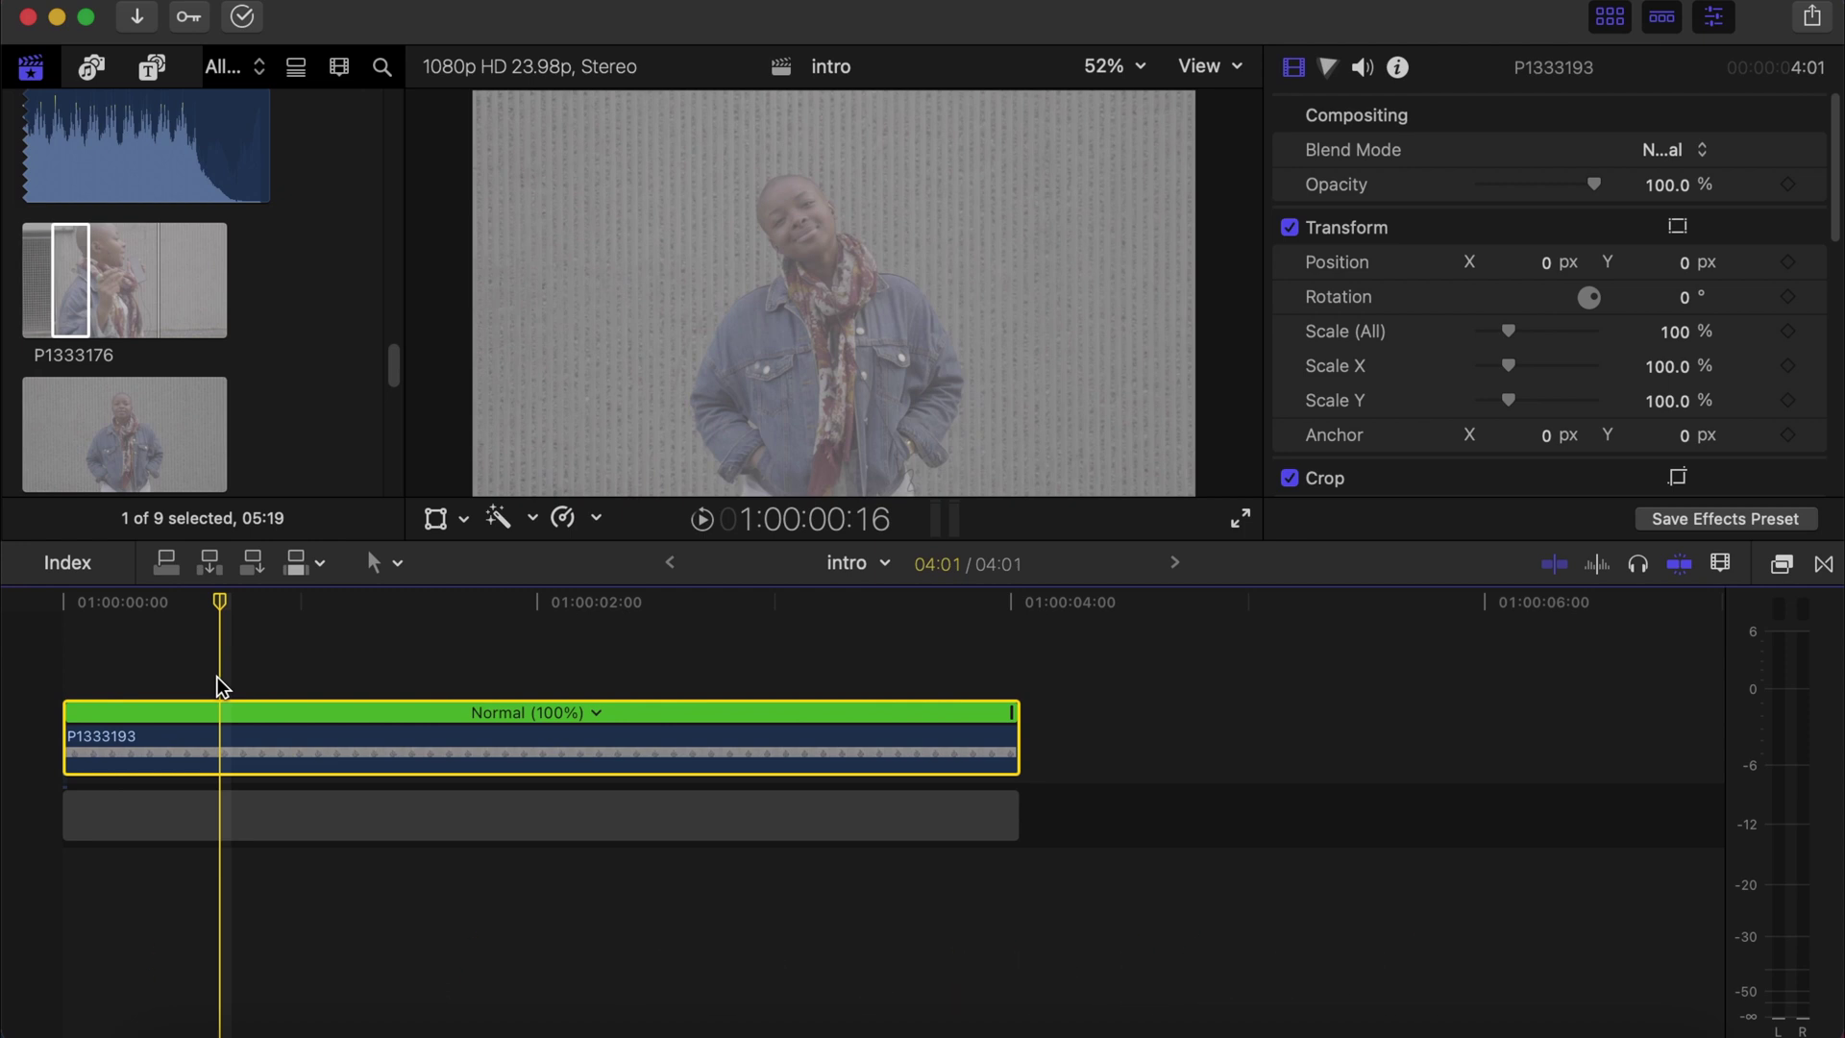
key("shift+h")
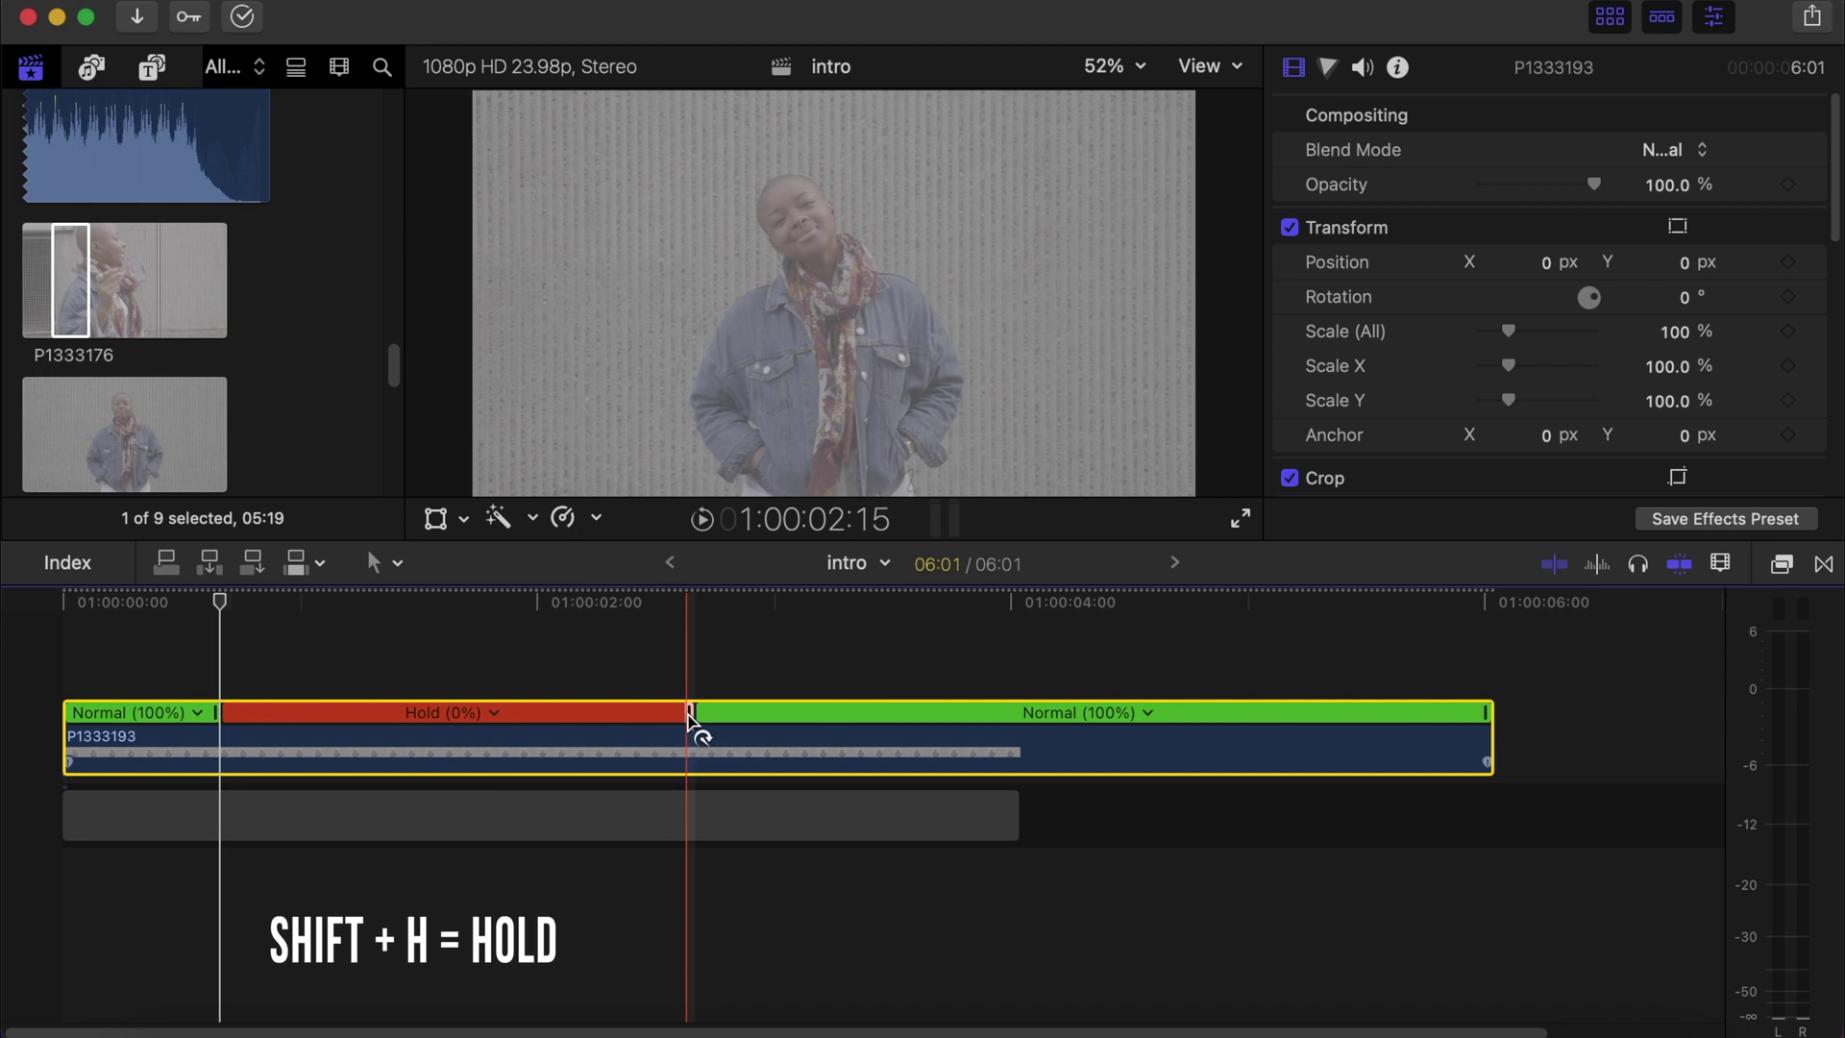
left_click_drag(688, 716, 712, 715)
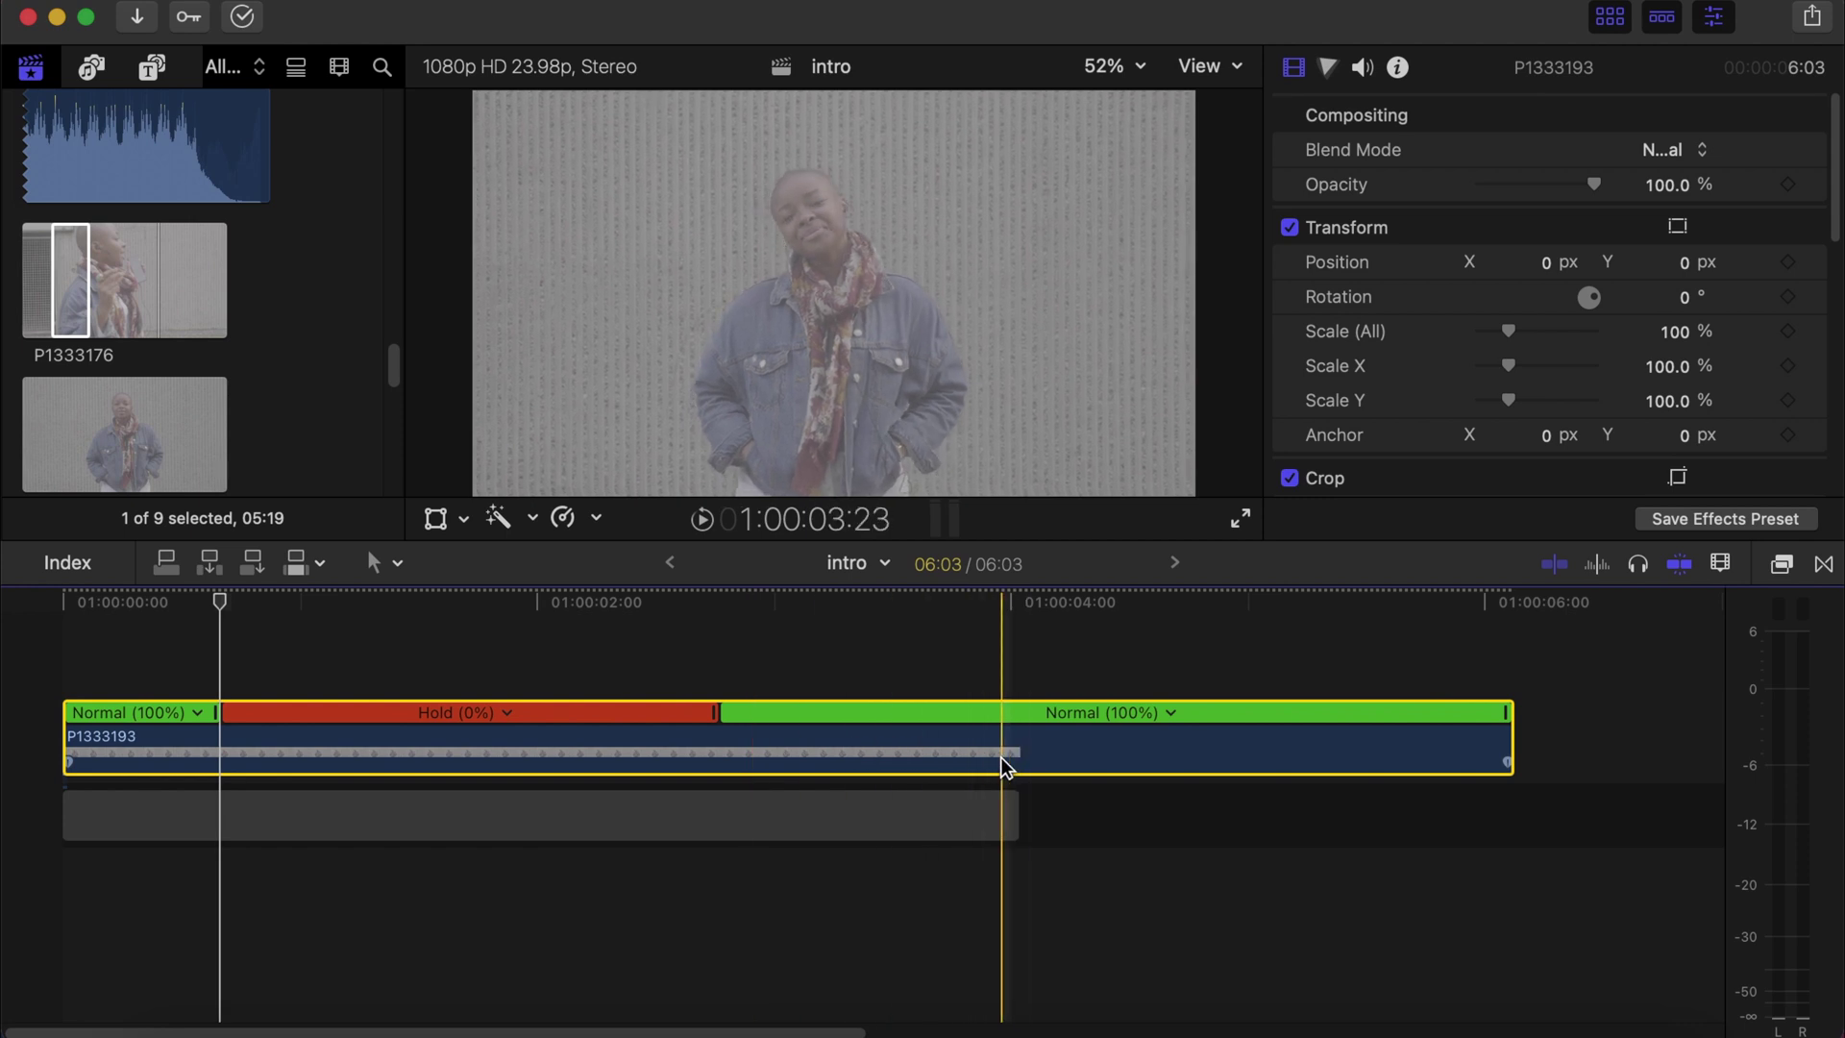
key("b")
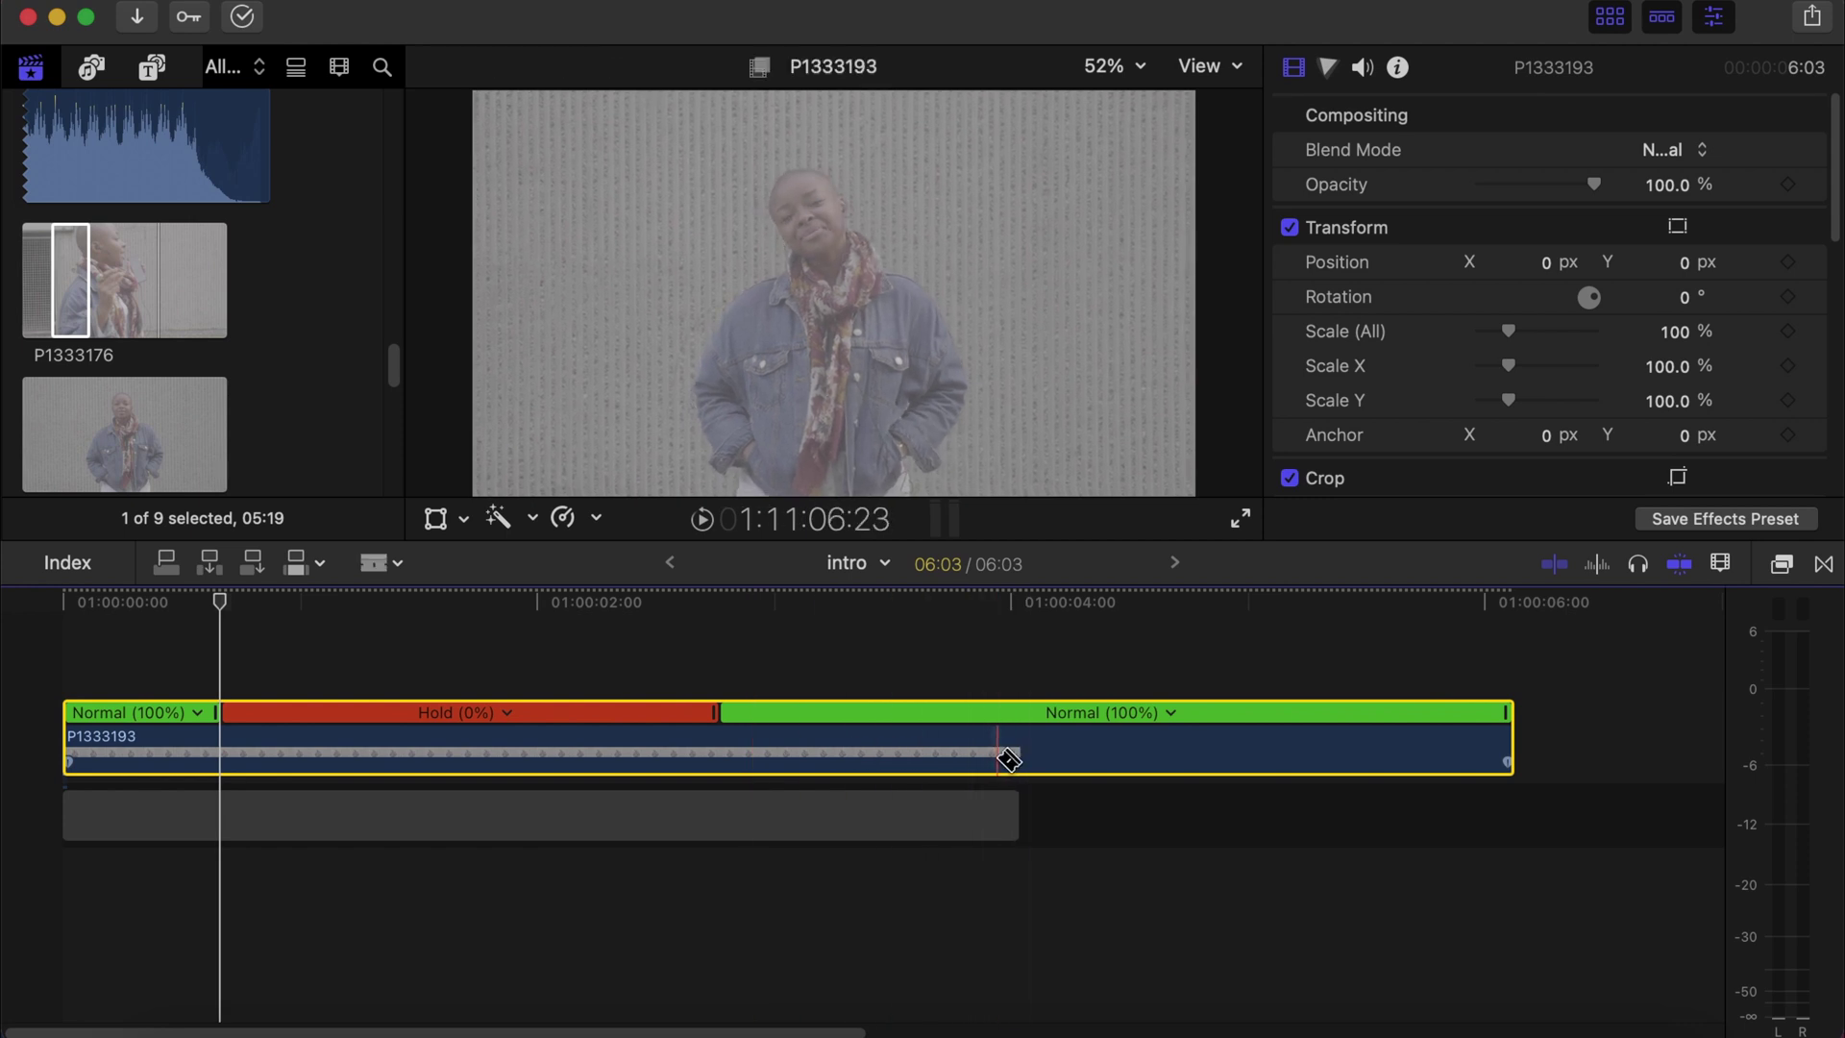
left_click(992, 754)
key("a")
left_click(1080, 753)
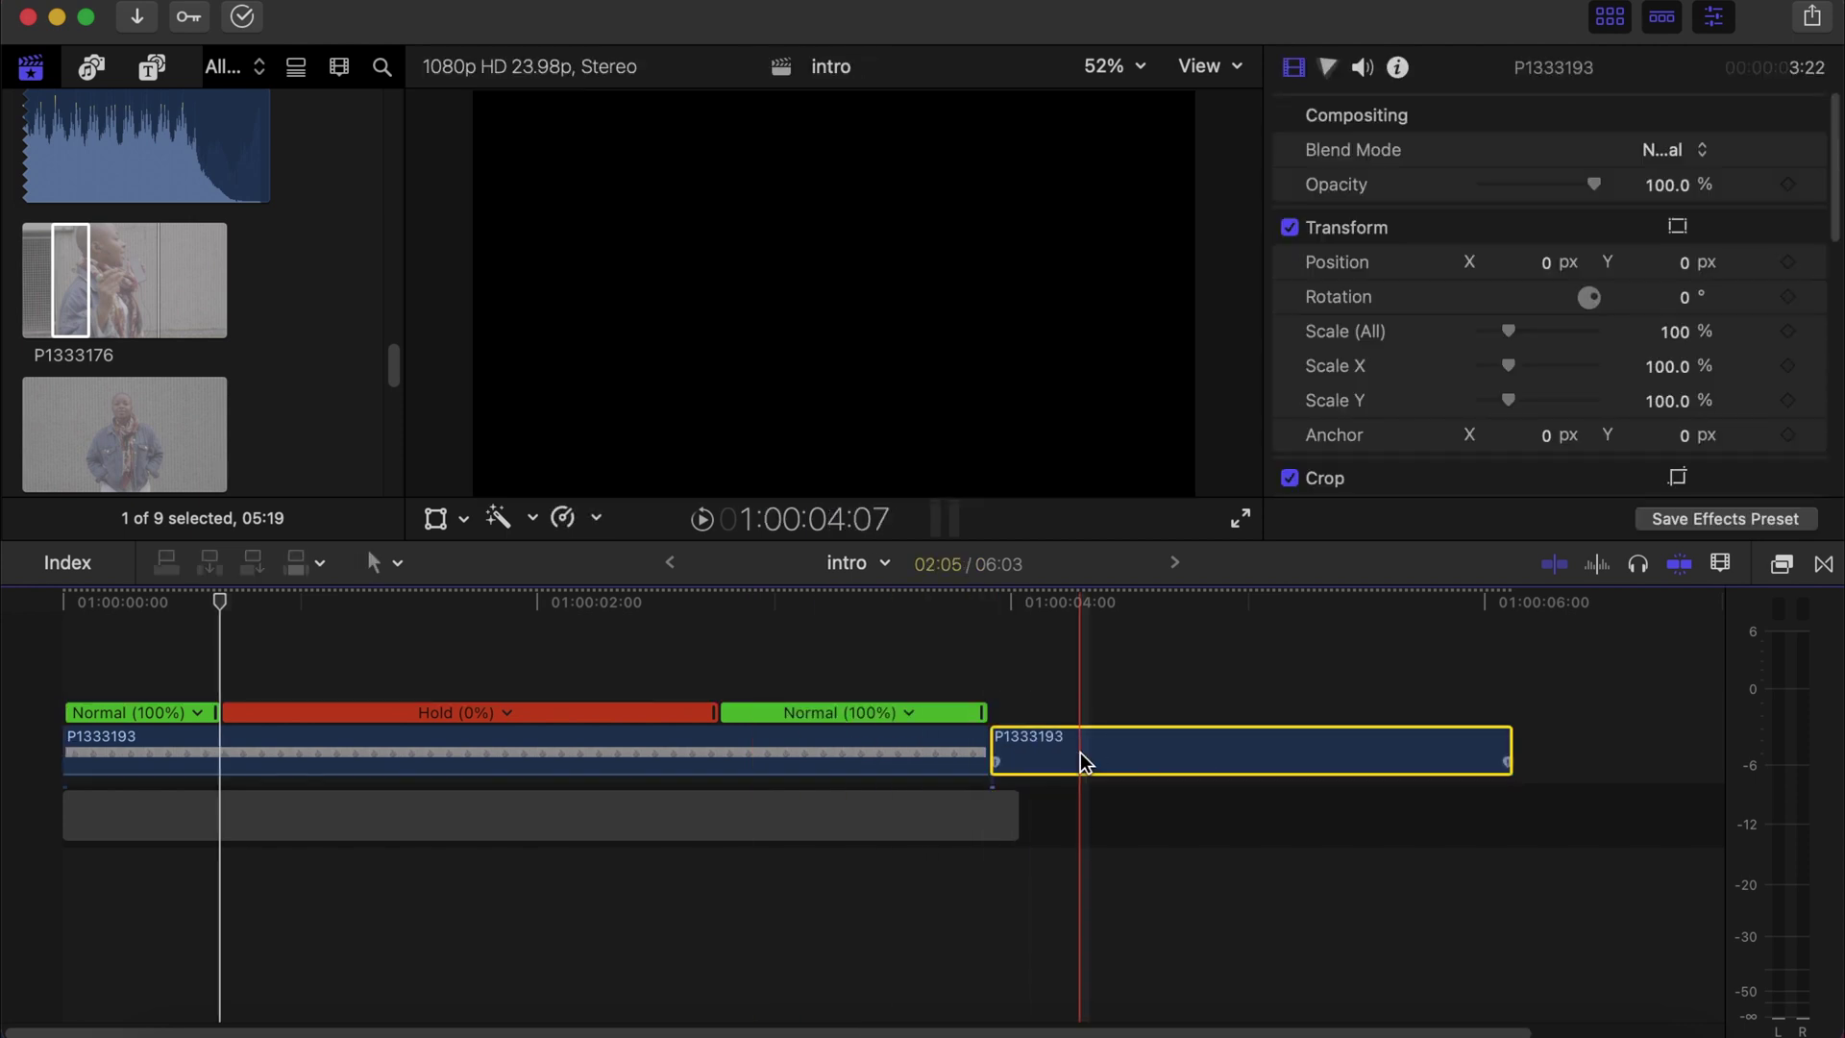
key("BackSpace")
Connect a copy of the retimed P1333193 clip above the original.
left_click(269, 640)
left_click(275, 753)
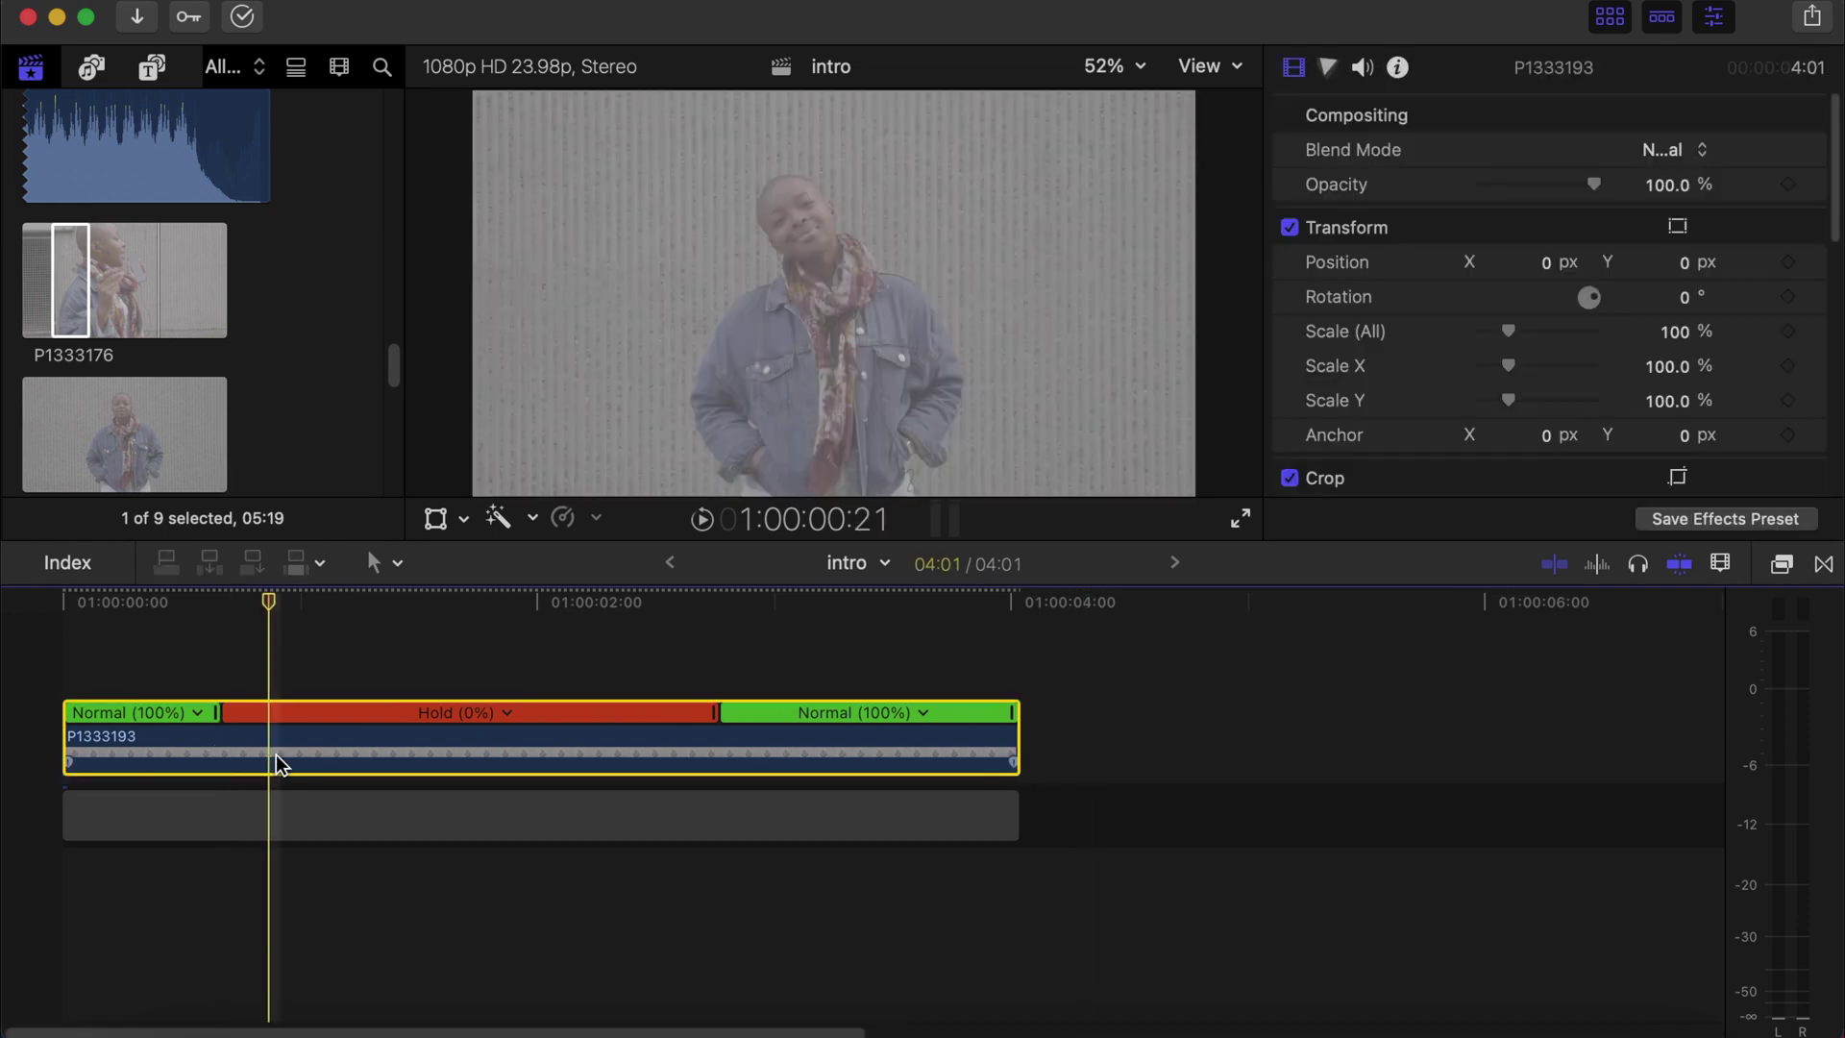
left_click_drag(275, 754, 275, 660)
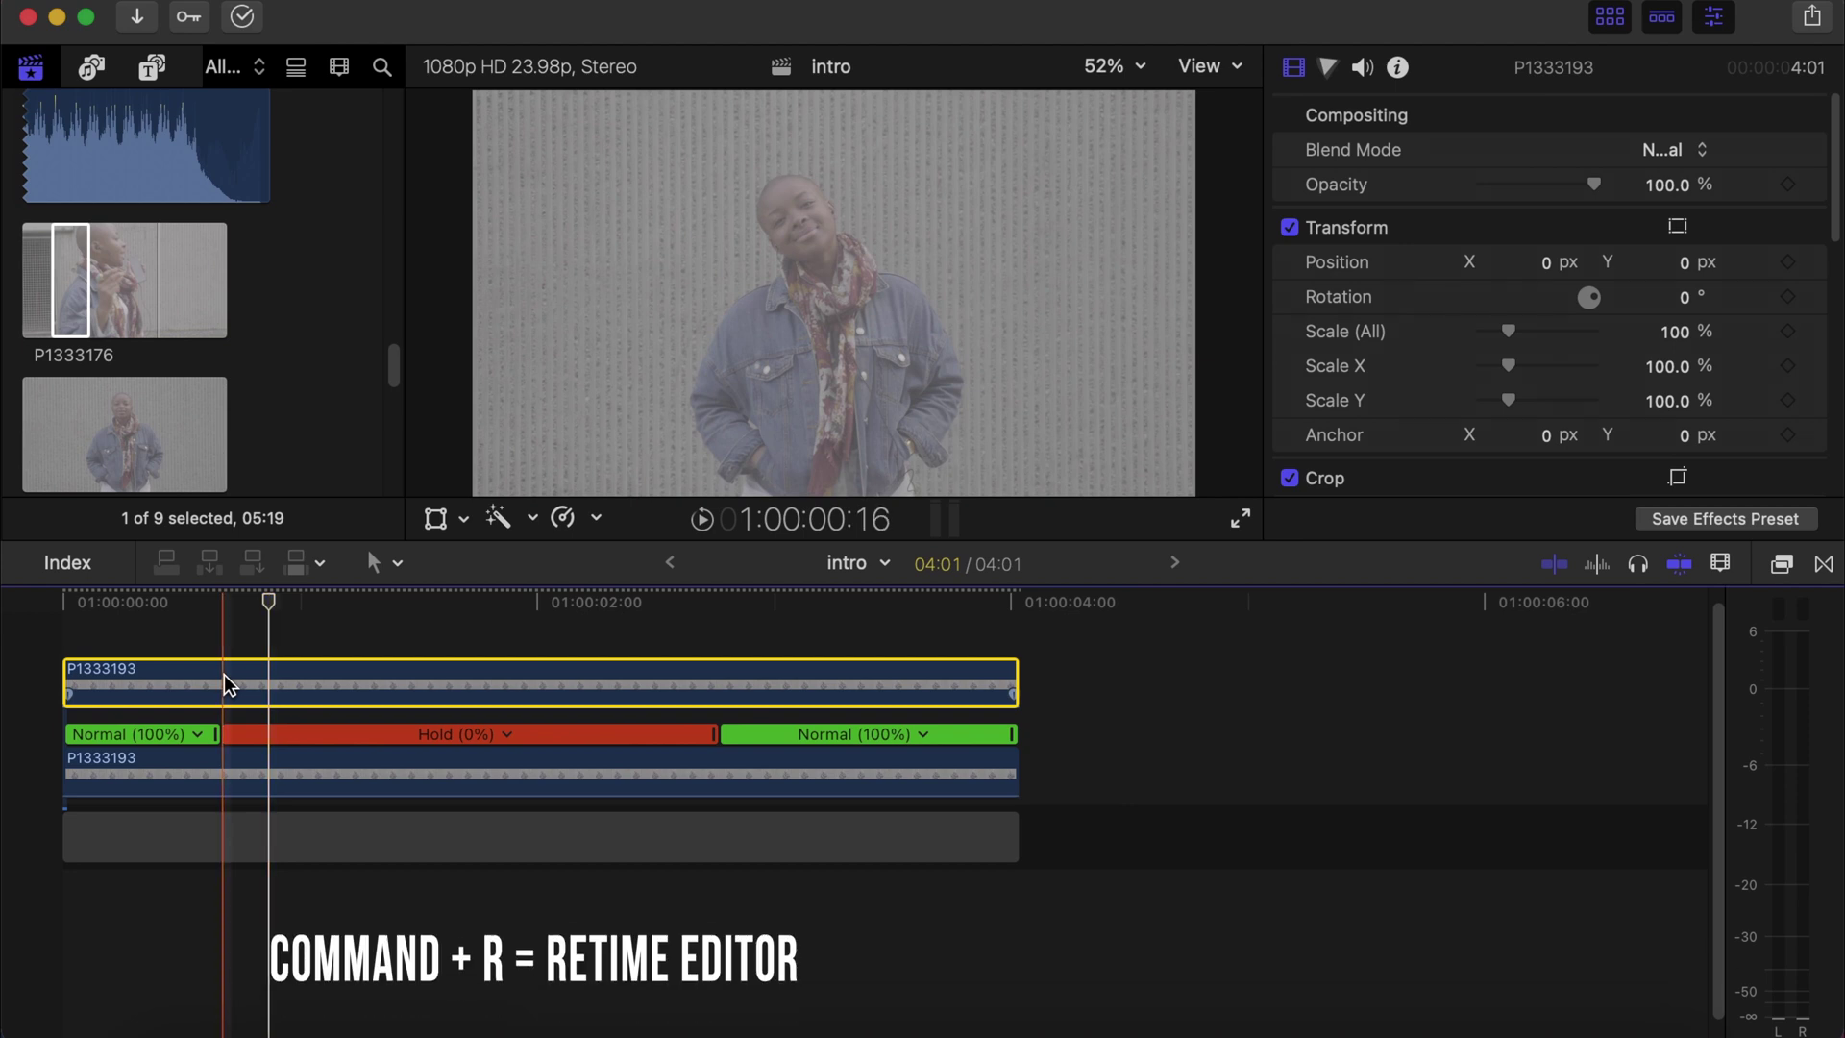
Trim the connected copy's start and end to just its 02:02 Hold section.
key("super+r")
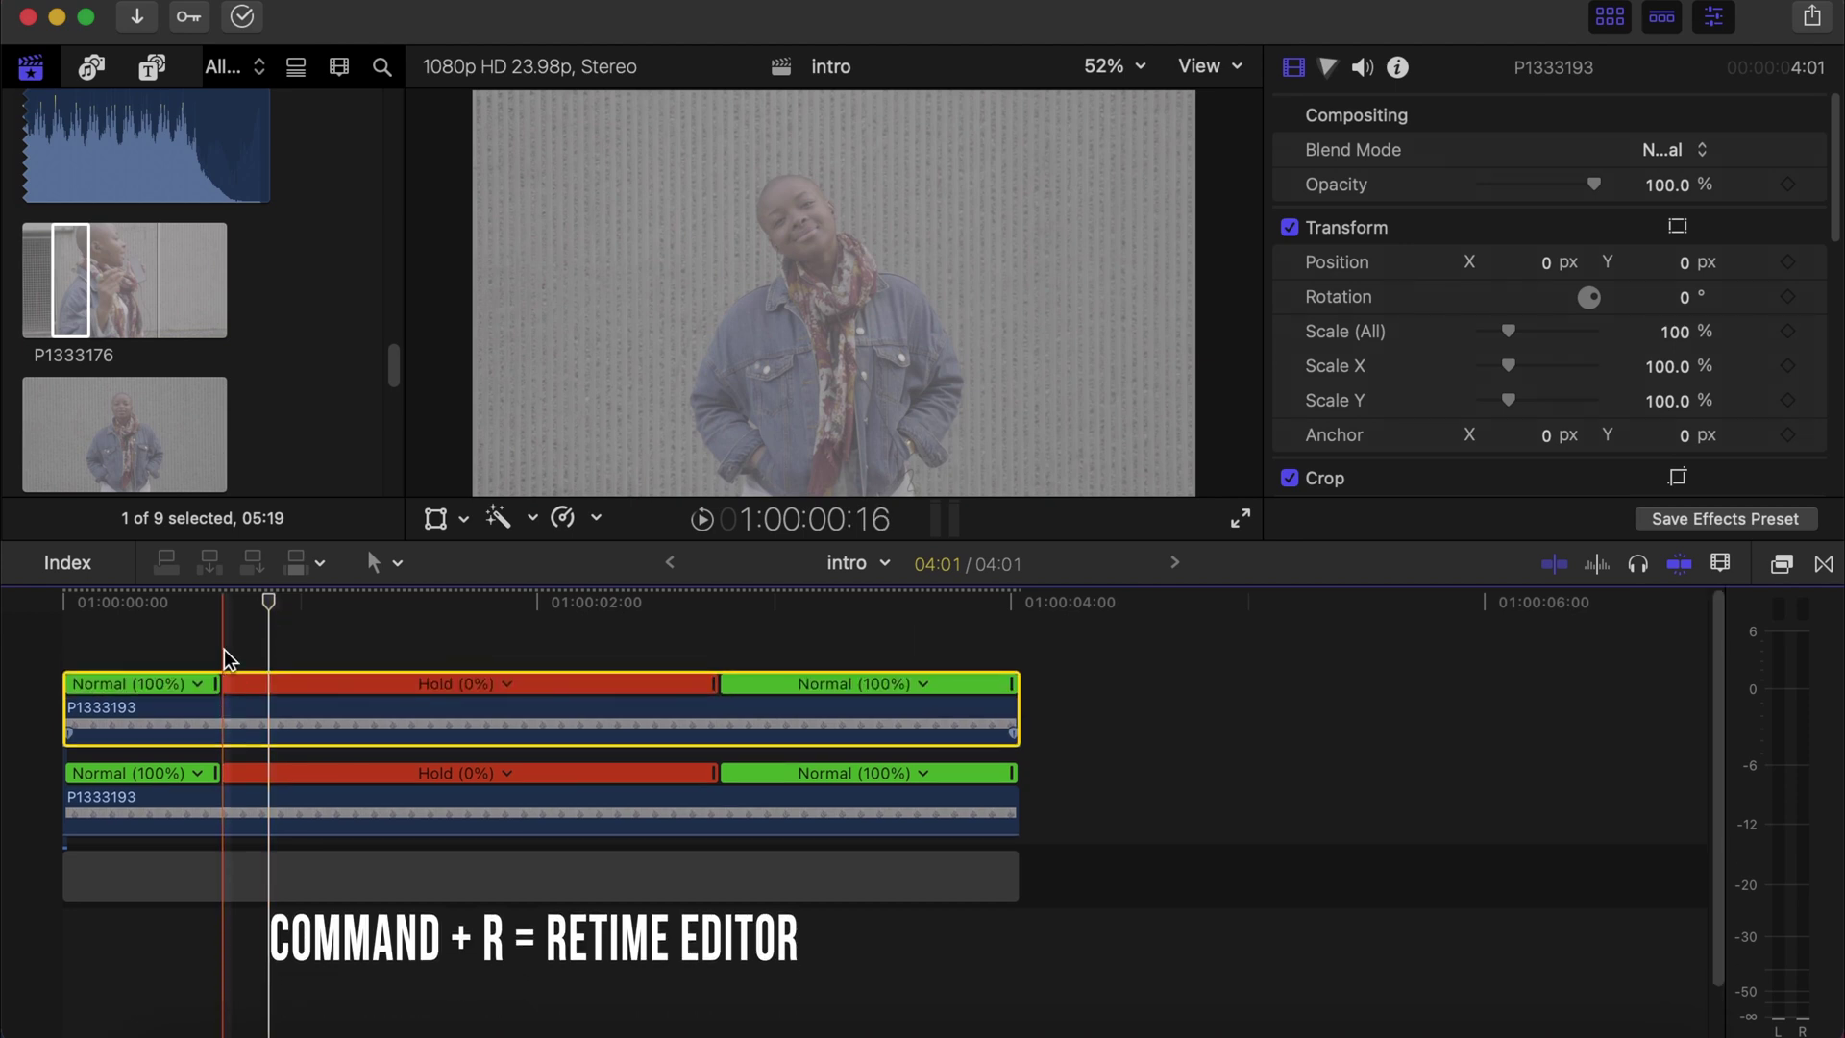
left_click(222, 601)
left_click_drag(65, 716, 224, 713)
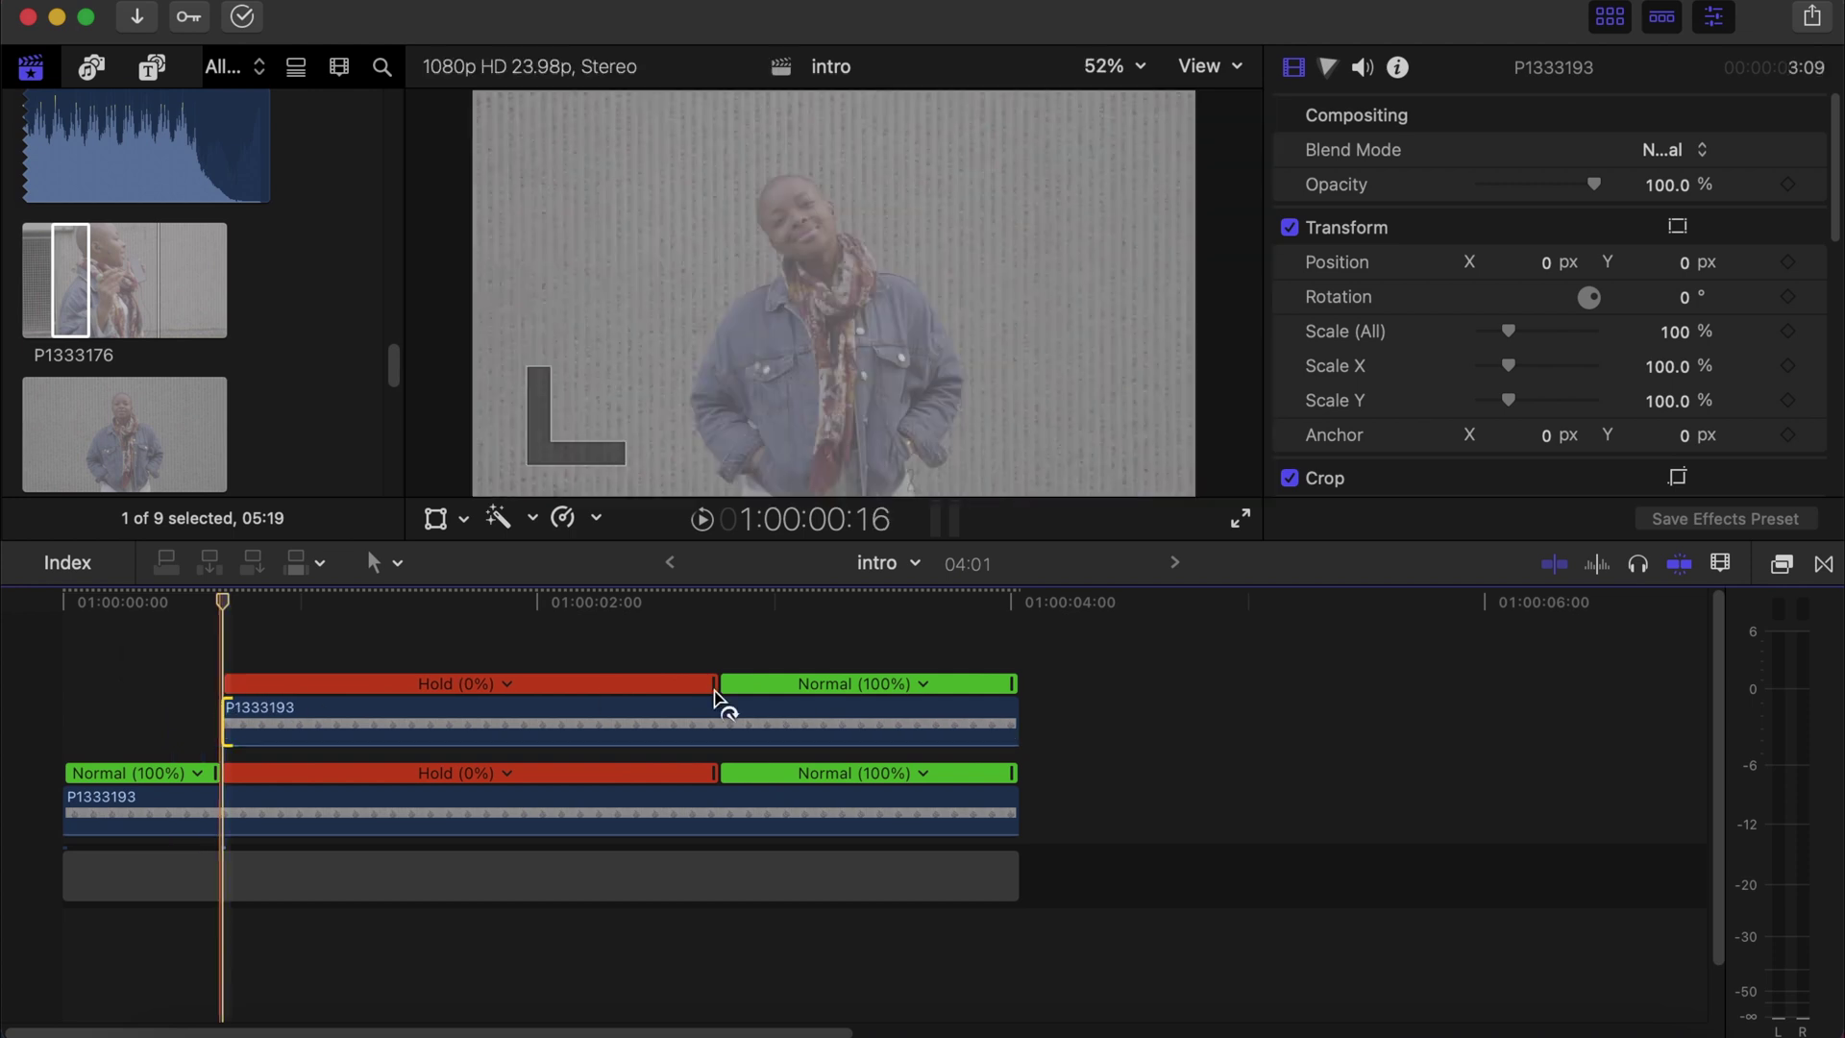
left_click_drag(1017, 725, 711, 721)
left_click(588, 721)
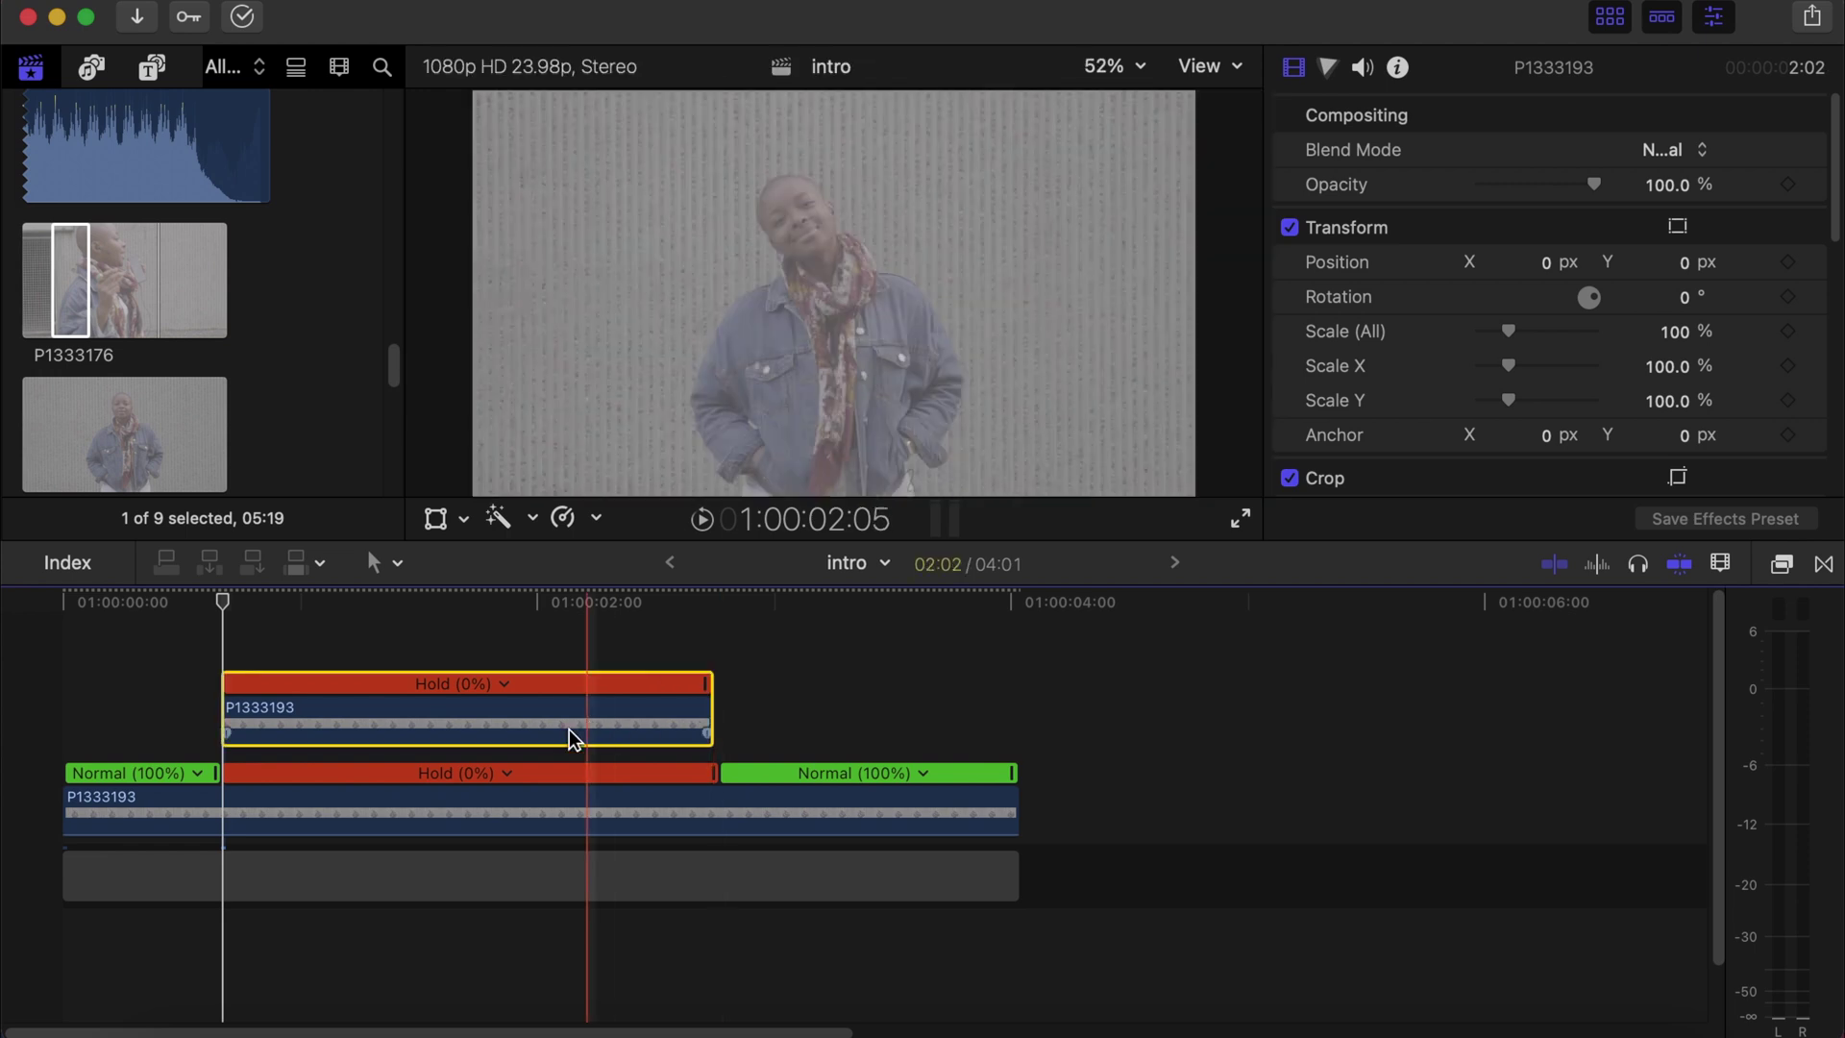
Disable the lower P1333193 clip, leaving the upper frozen copy selected.
left_click(365, 813)
key("v")
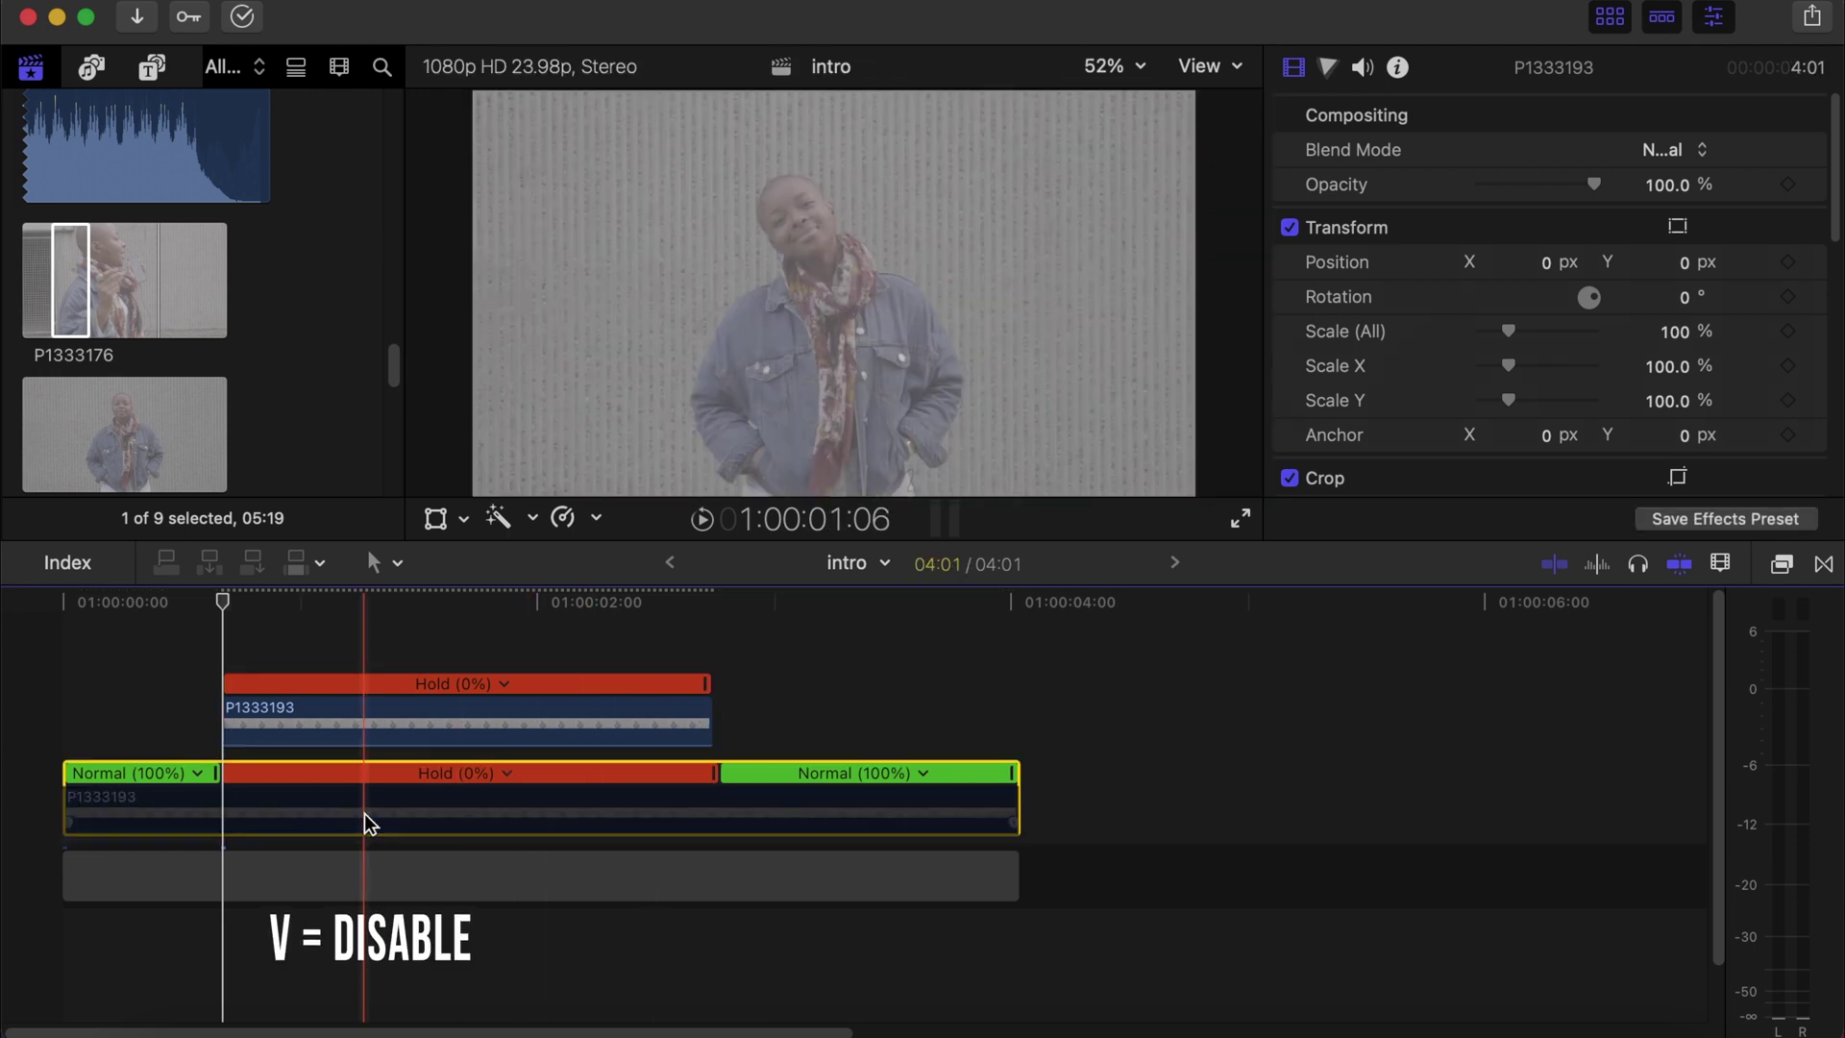
left_click(309, 711)
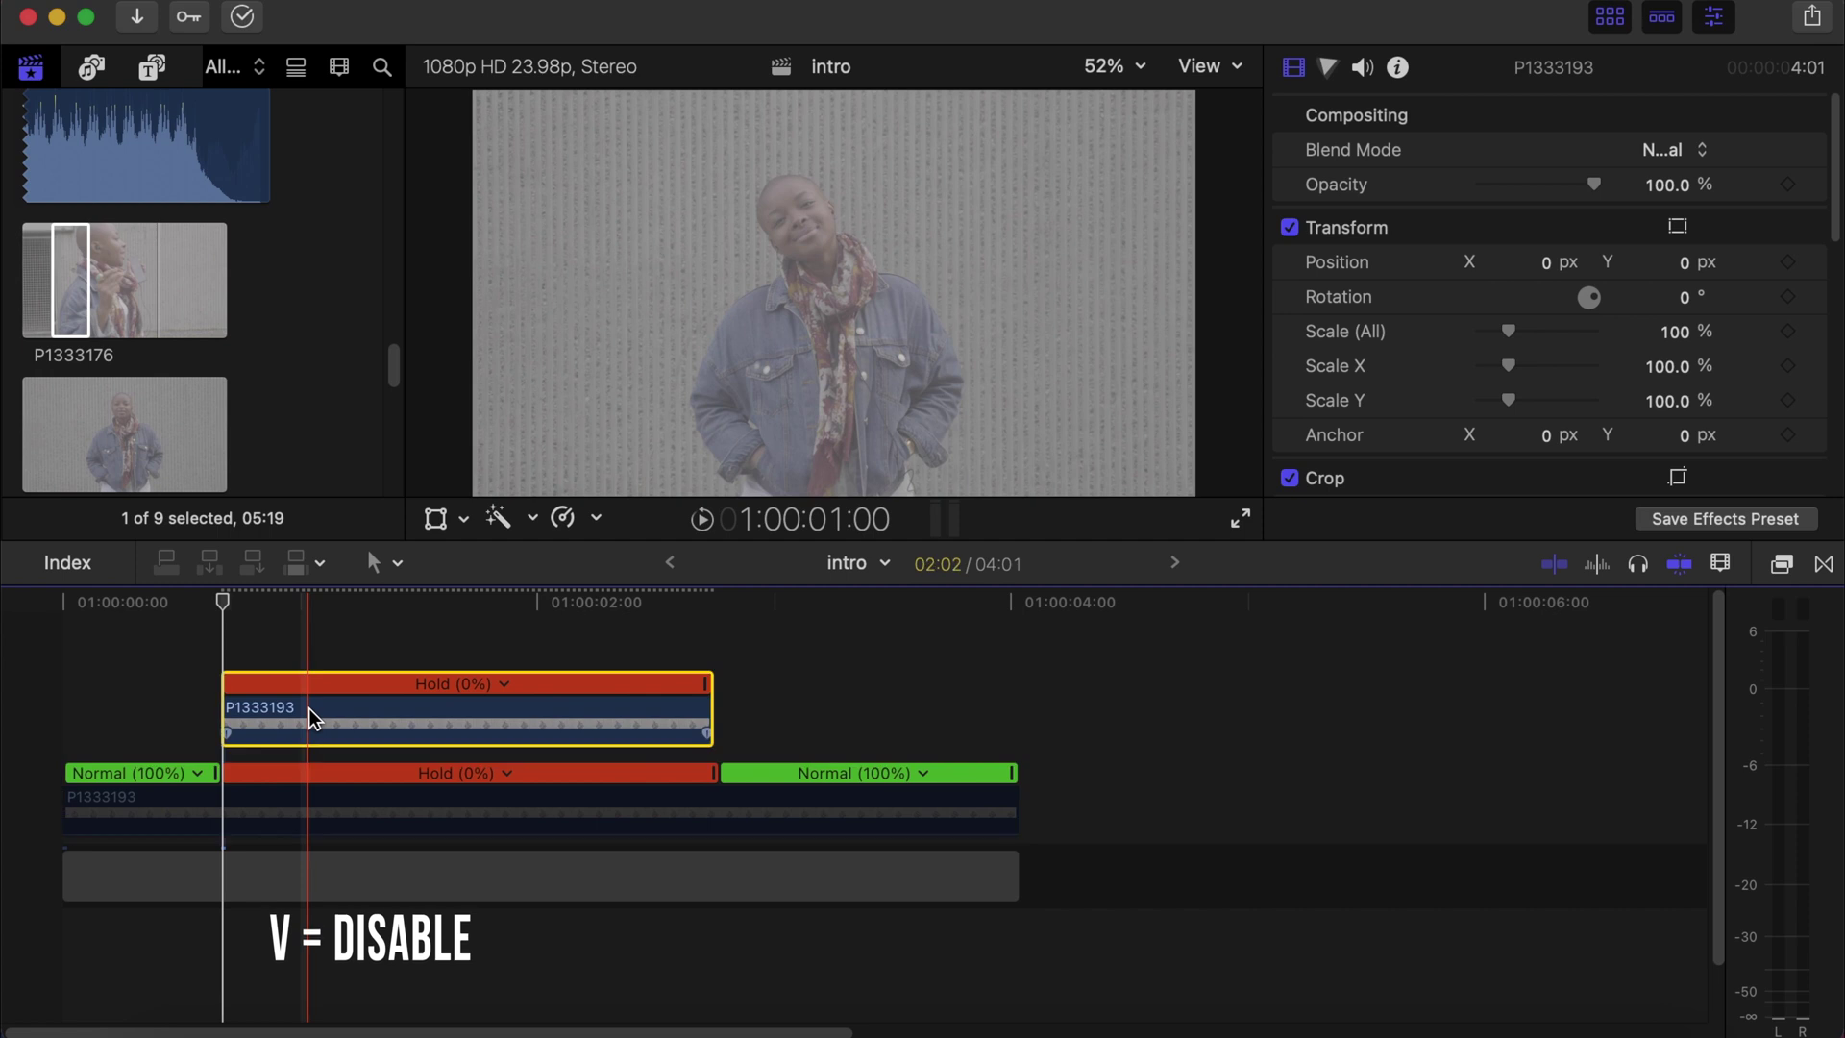
Apply Draw Mask to the upper frozen clip and trace its outline around the woman.
left_click(1782, 566)
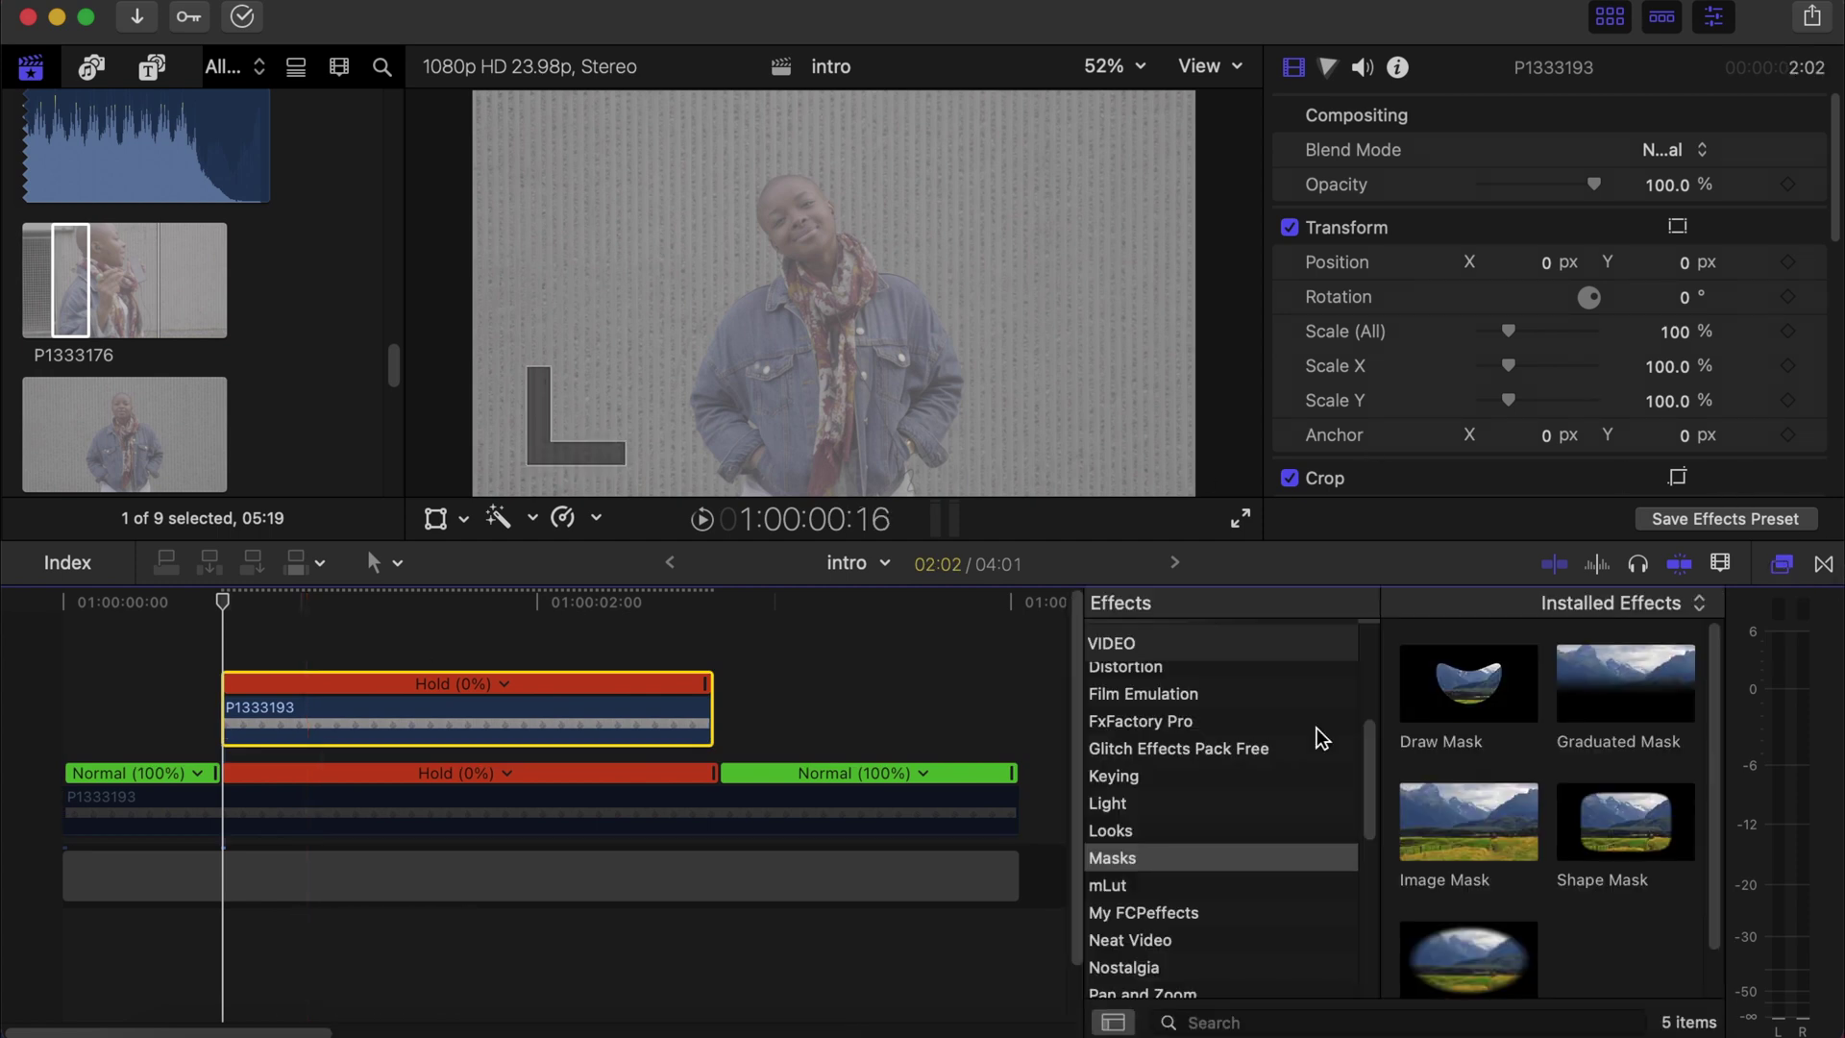
left_click(1156, 861)
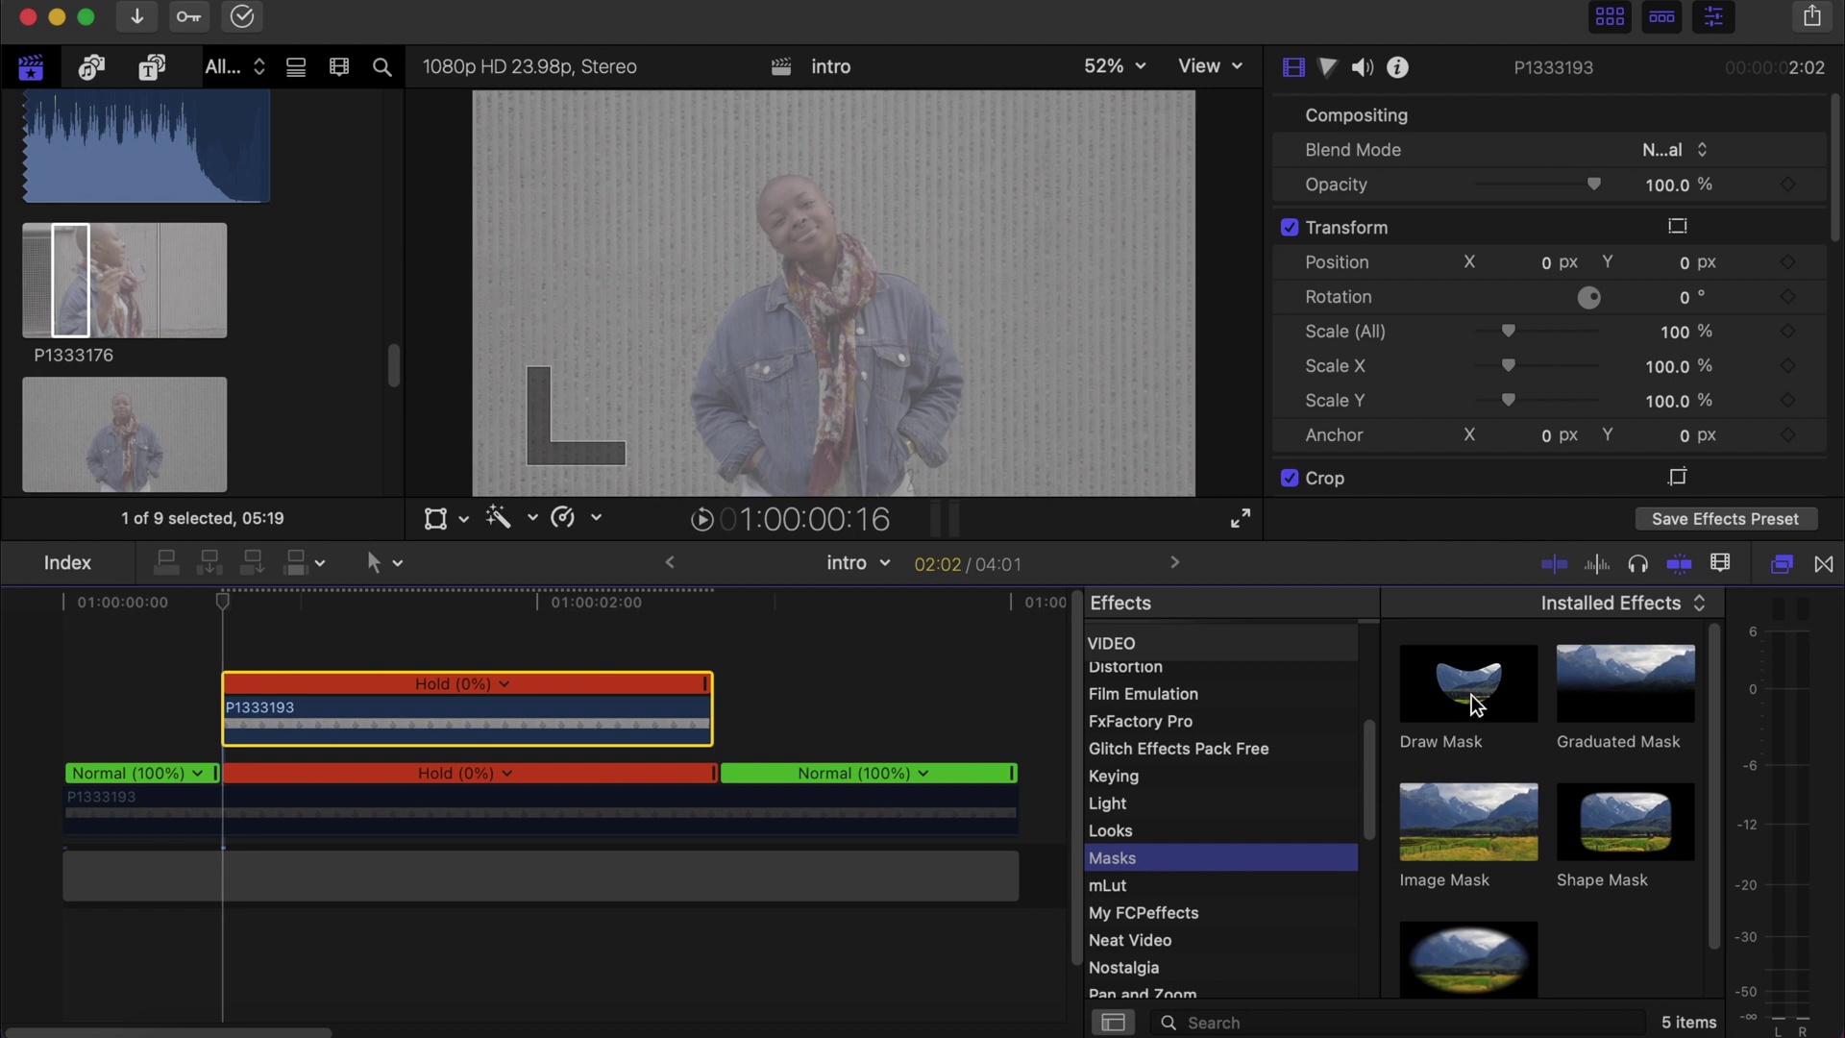
left_click_drag(1475, 704, 619, 729)
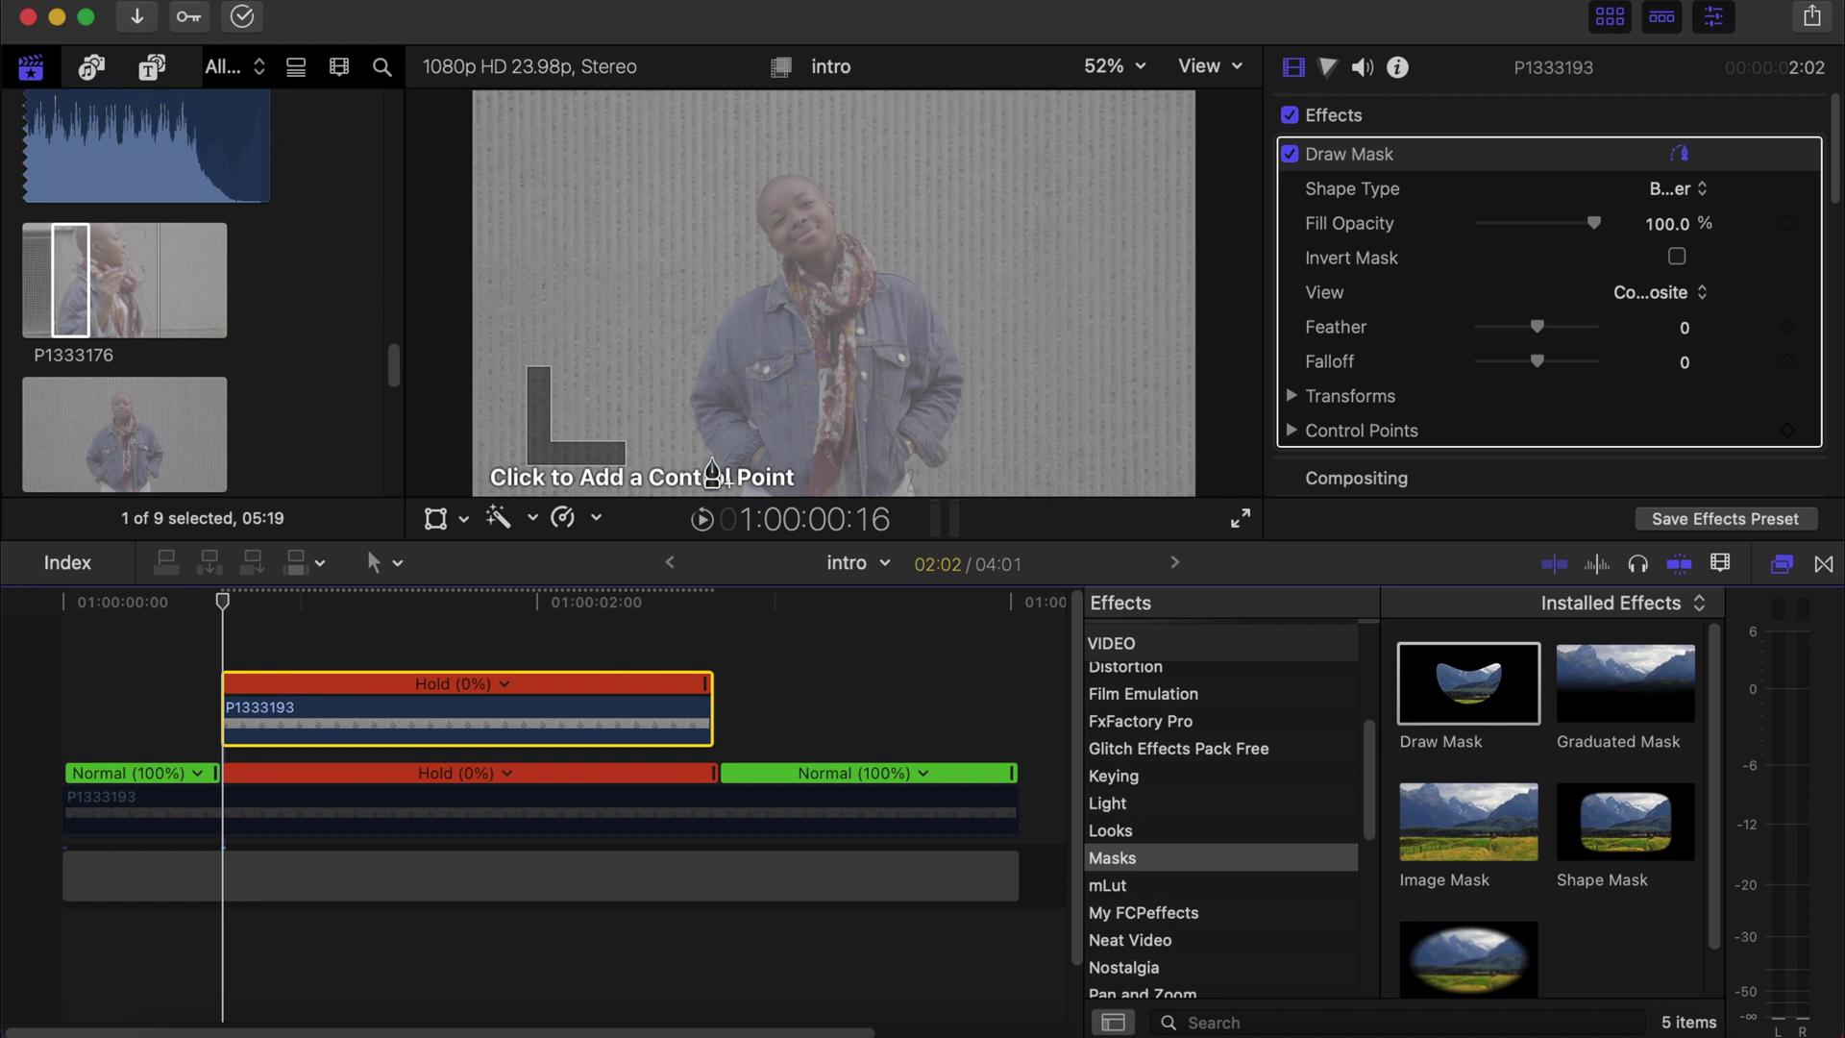
left_click(708, 346)
left_click(768, 192)
left_click(894, 404)
left_click(721, 338)
key("super+equal")
left_click(1115, 65)
left_click(1144, 174)
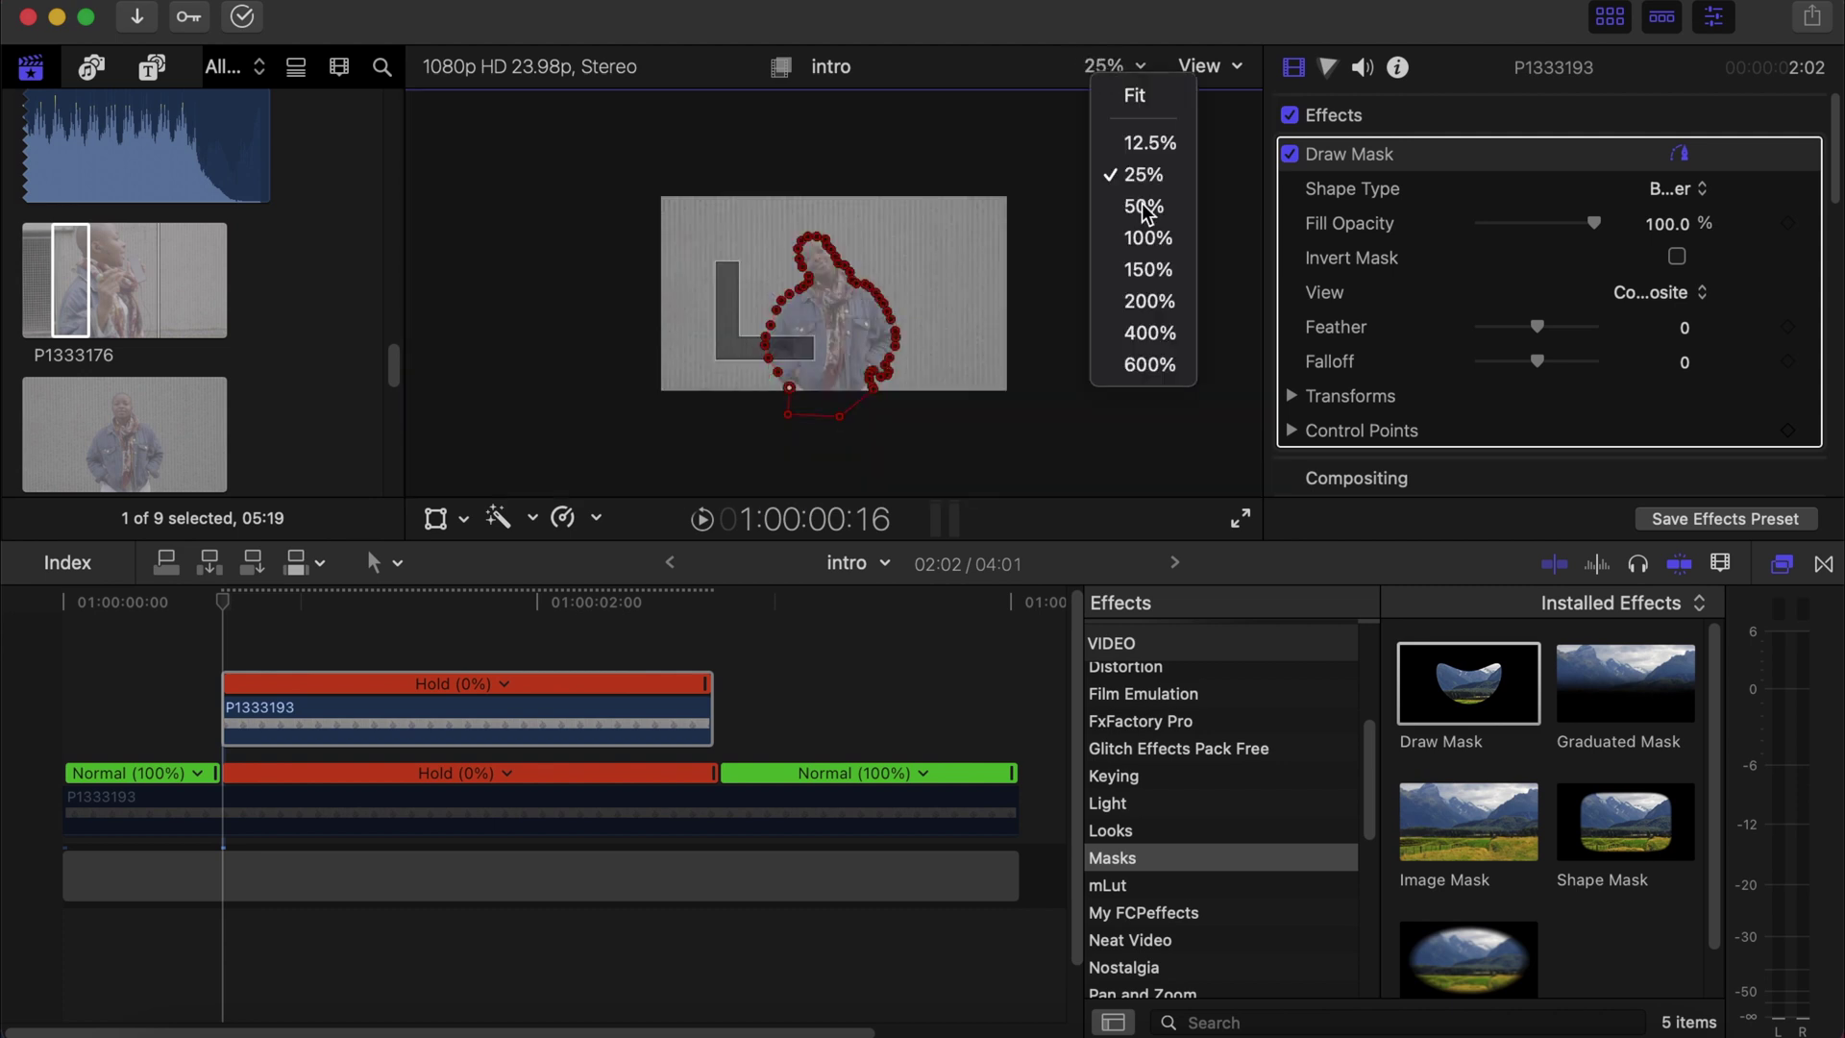
left_click(1144, 206)
left_click(228, 661)
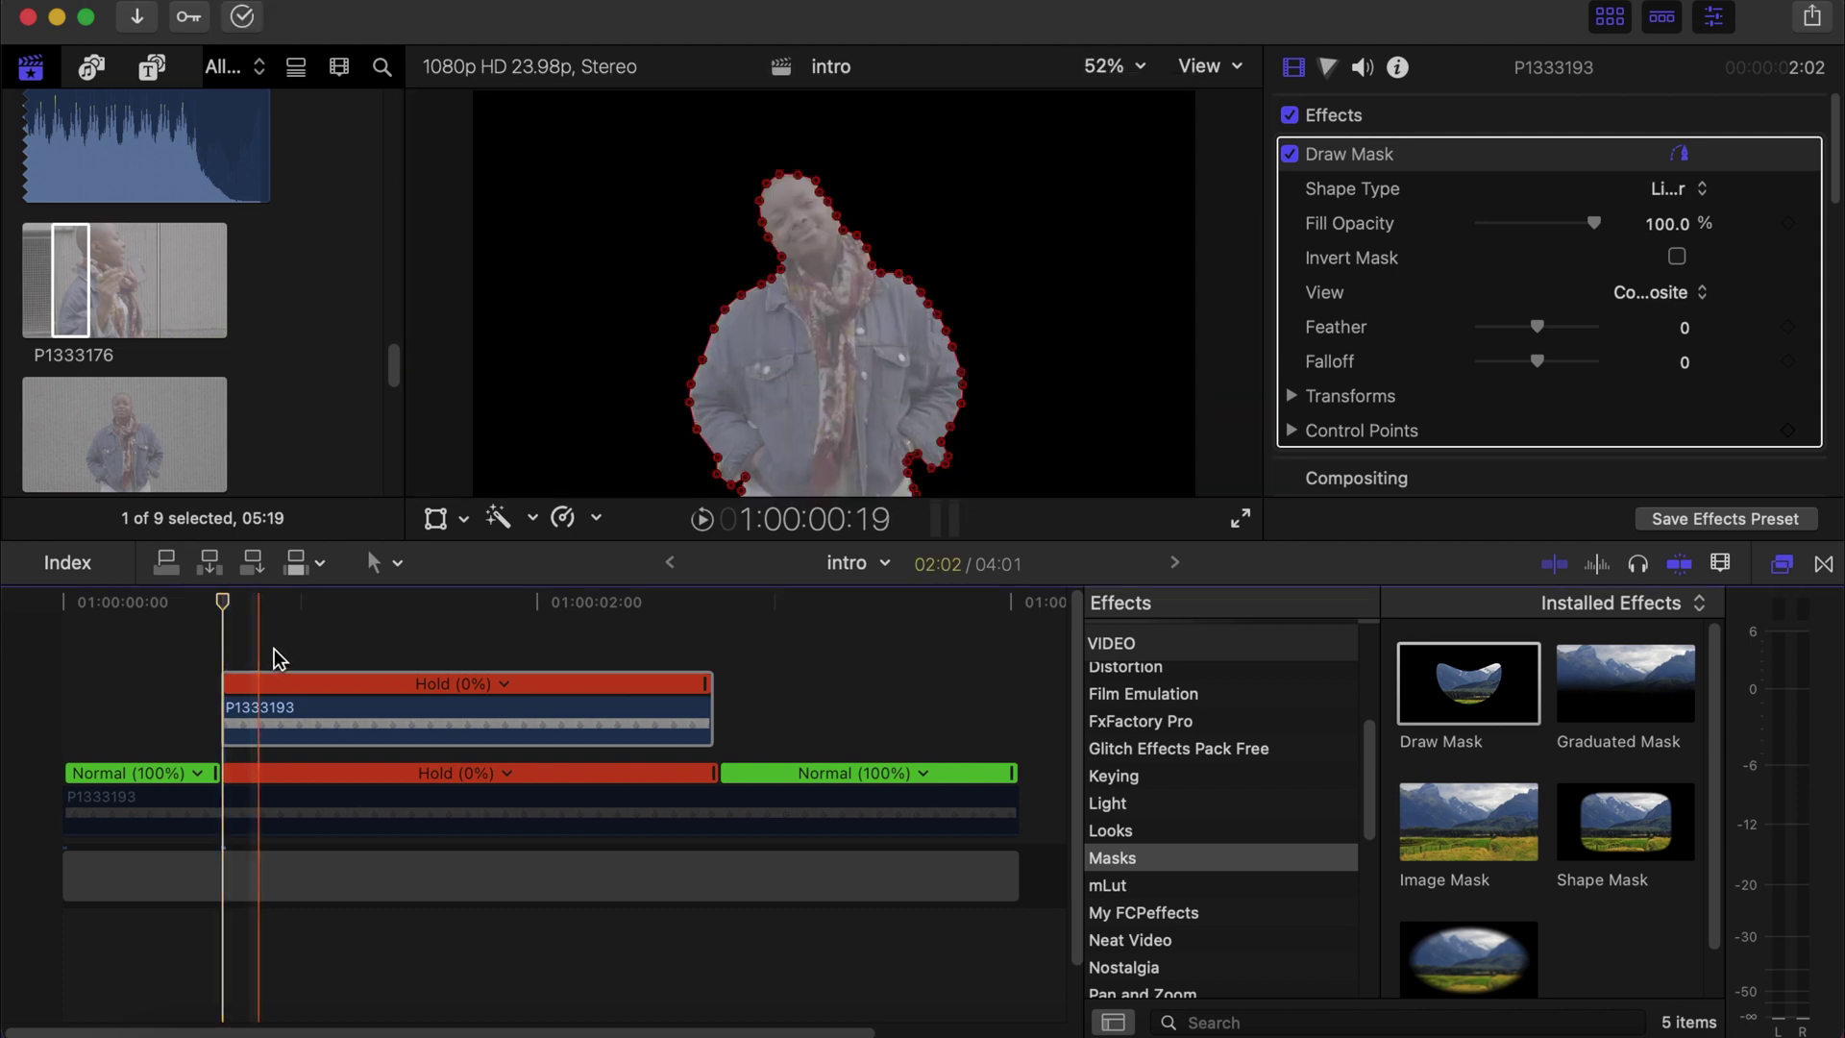
Set the Draw Mask Feather to -4.0.
left_click(1684, 329)
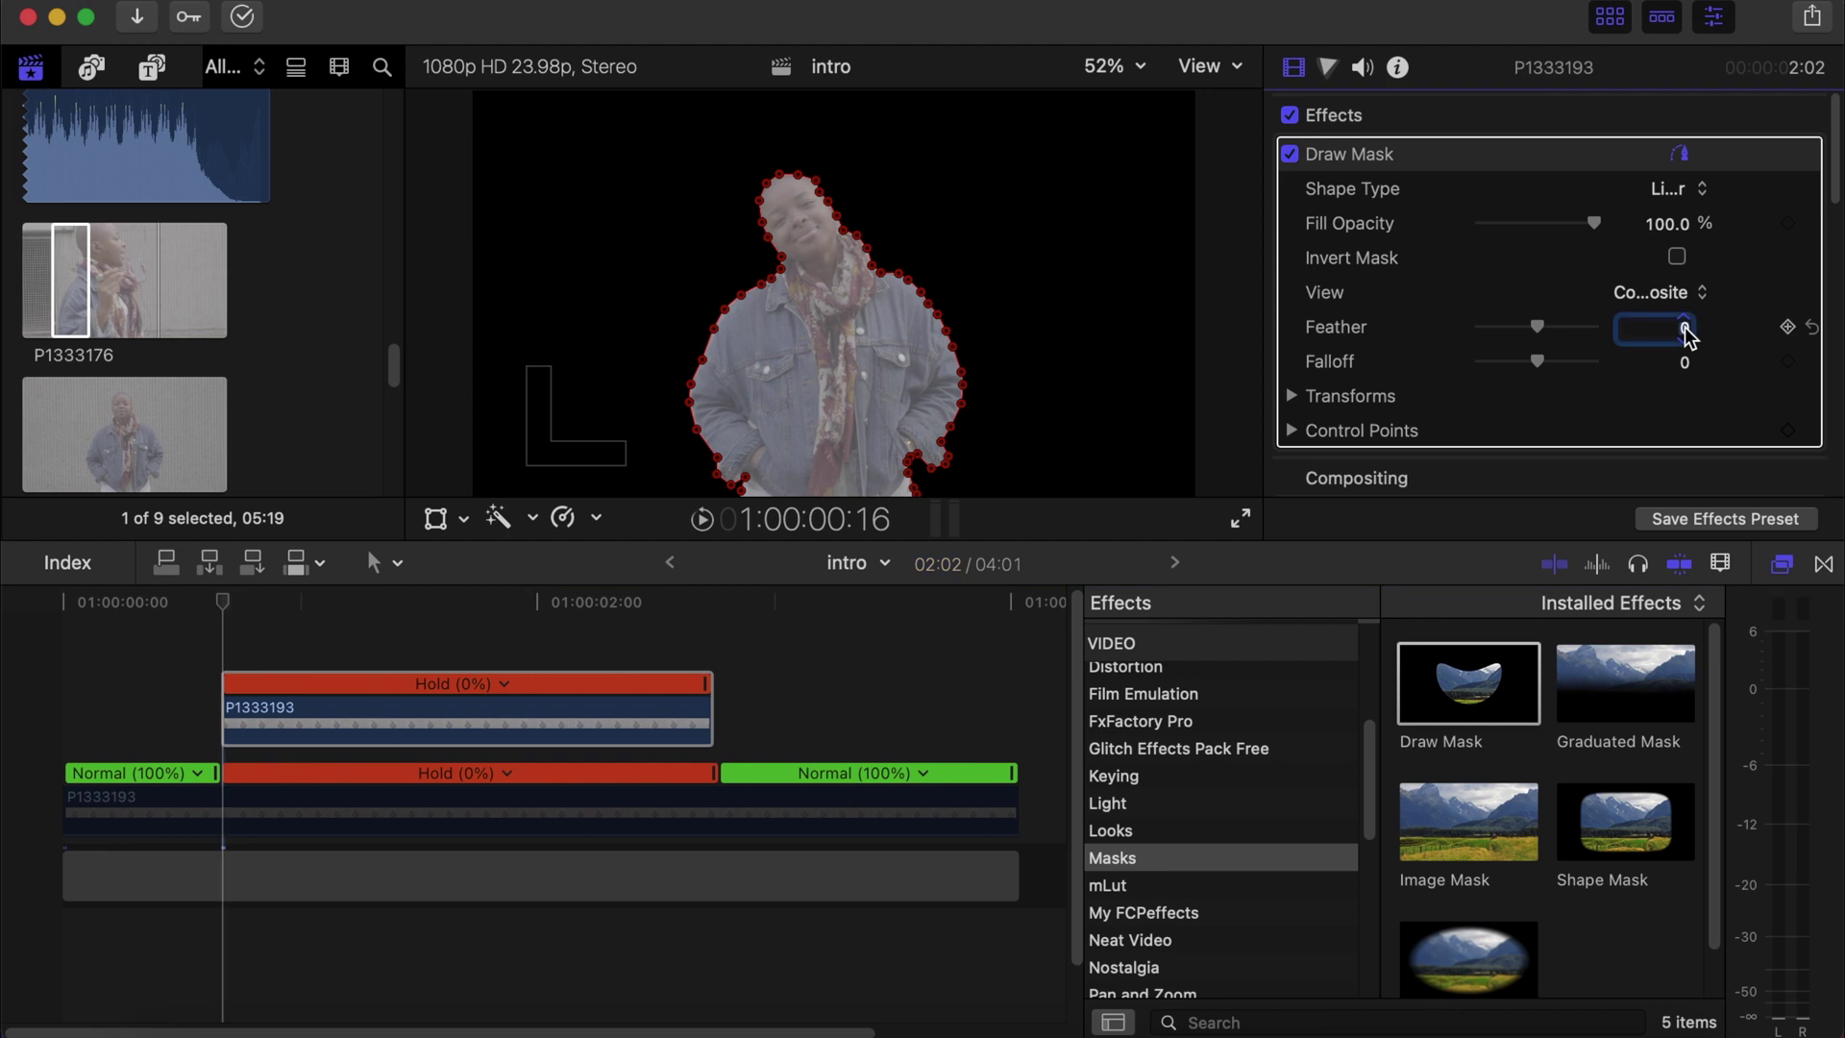
type("-4")
key("Return")
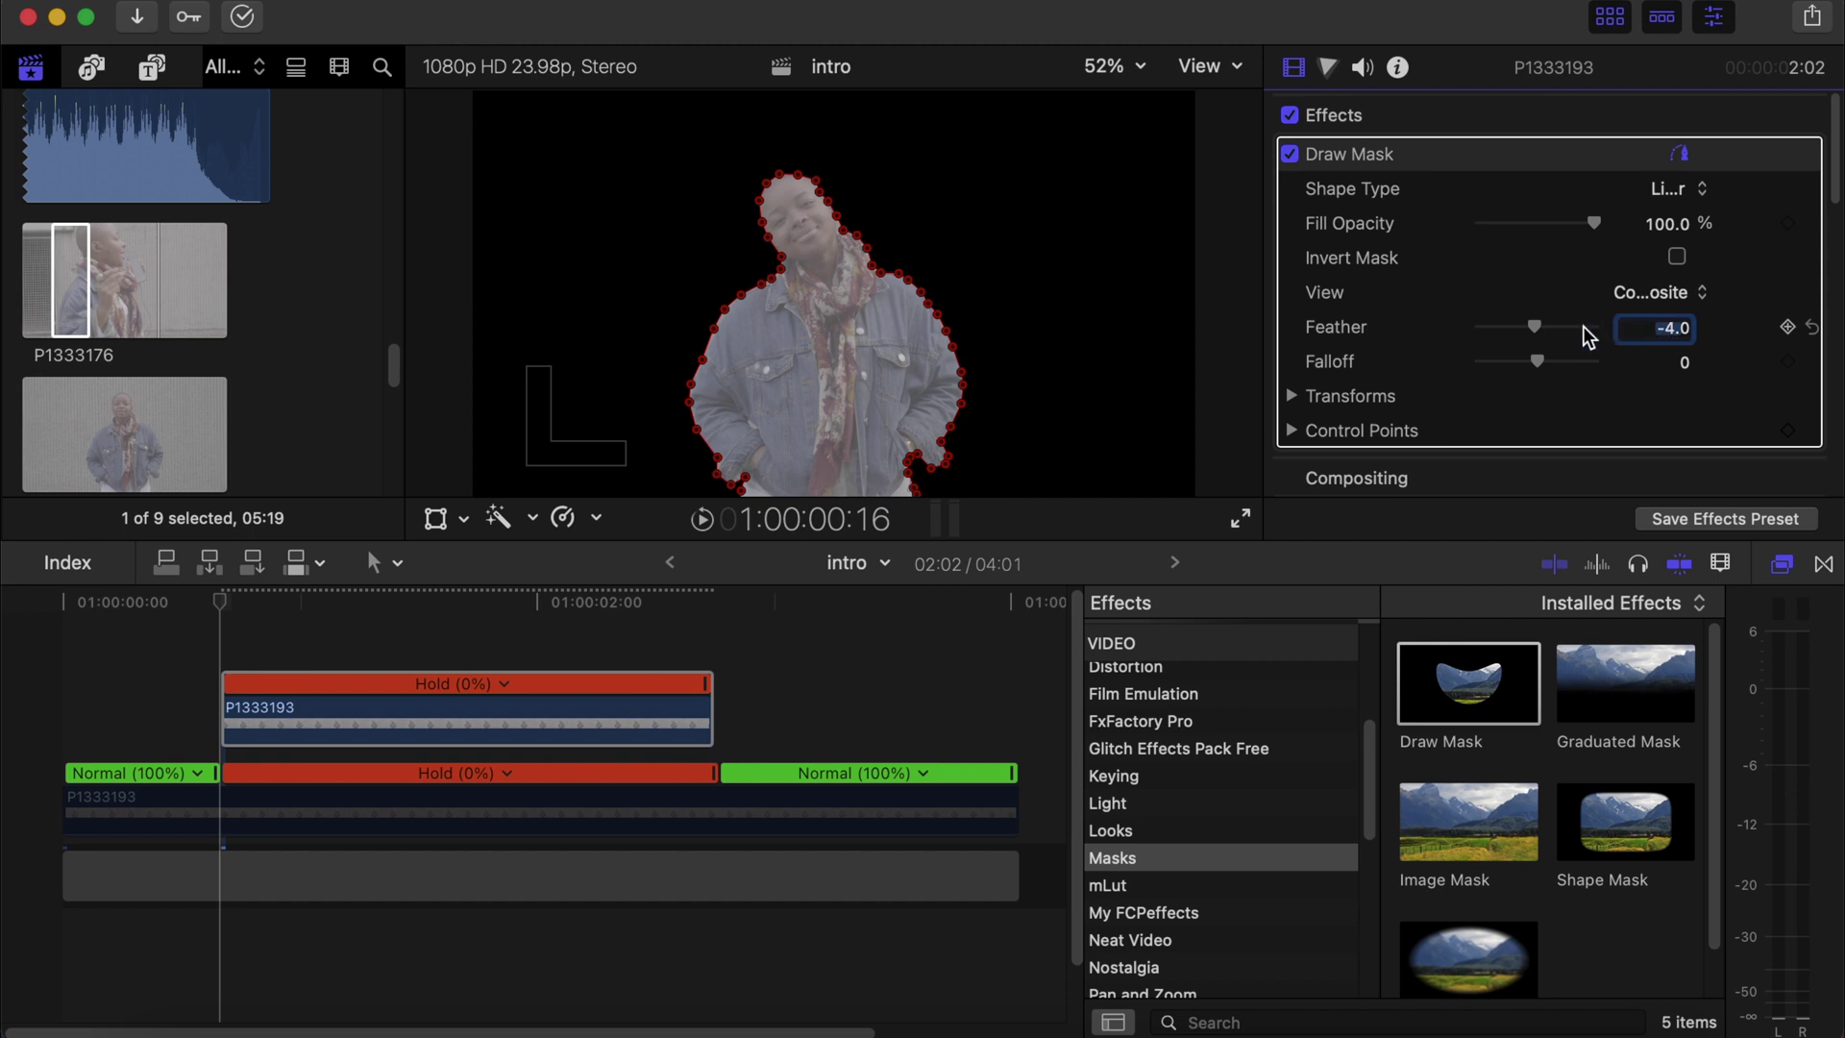
left_click(237, 813)
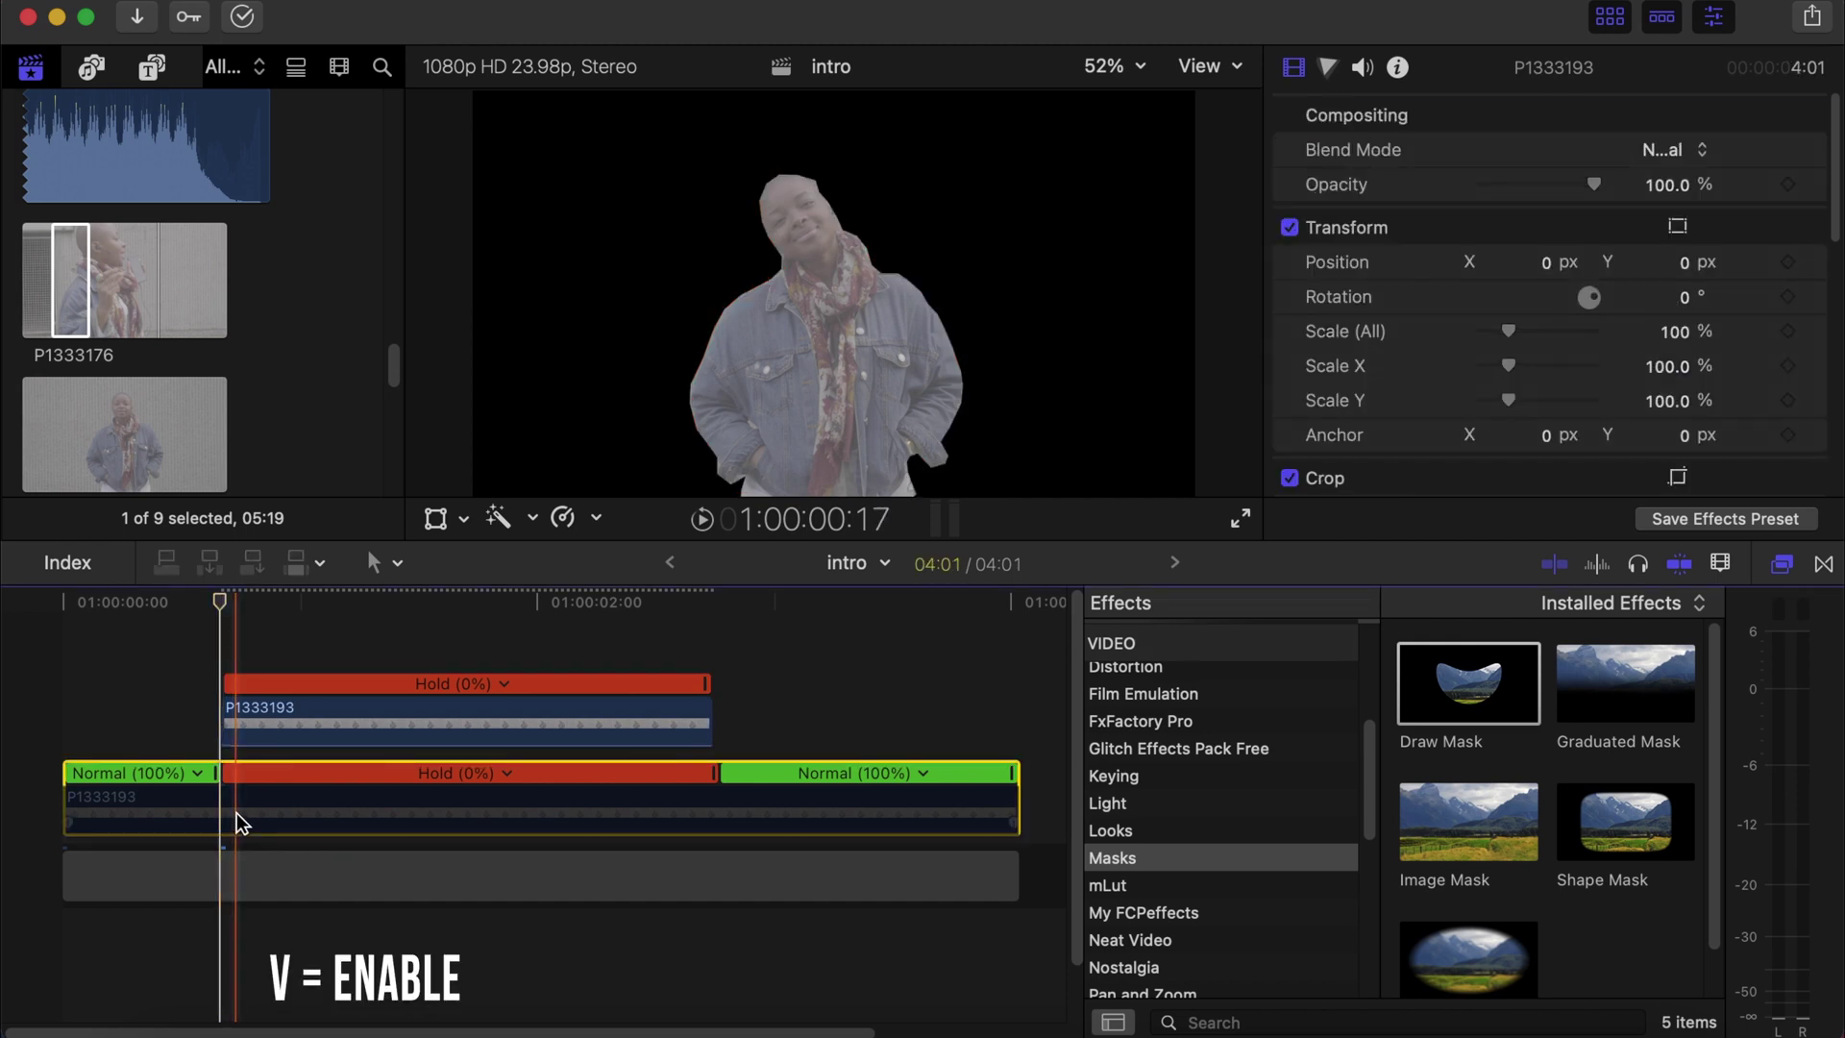
Re-enable the lower clip and add a black Custom solid beneath the frozen clip.
key("v")
left_click(230, 716)
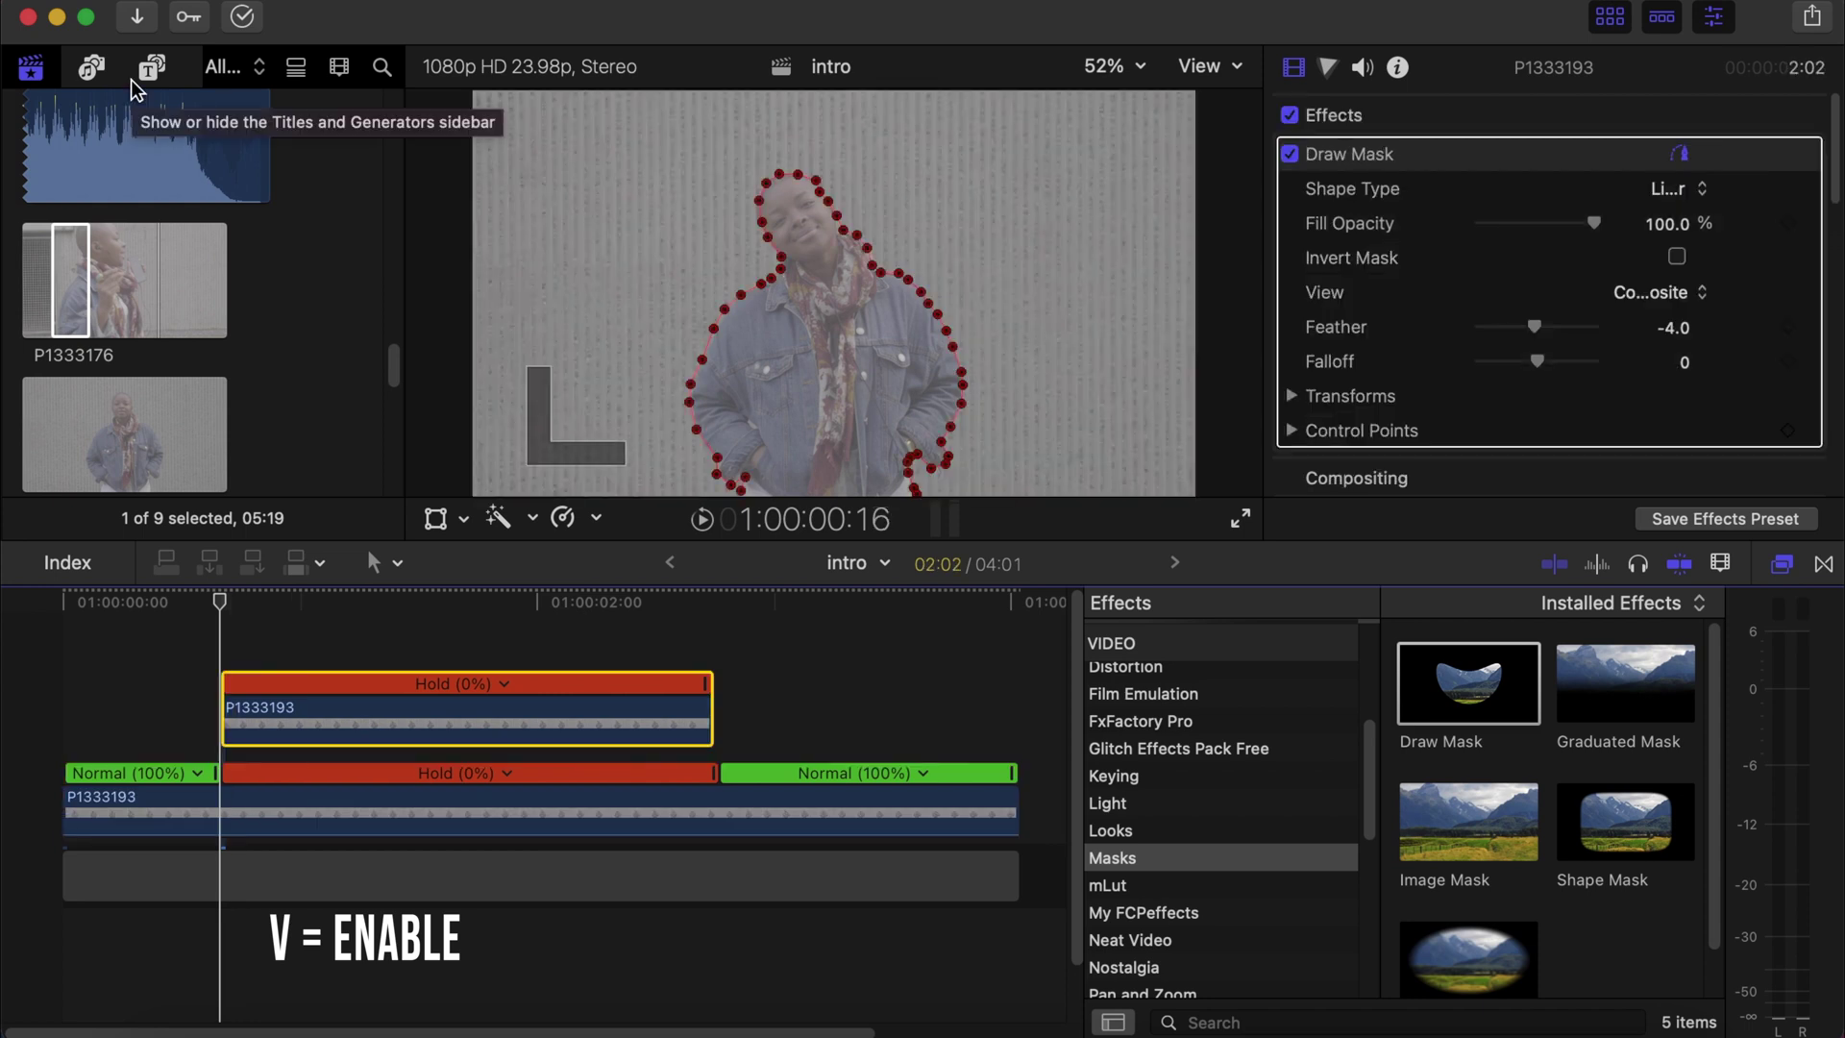
left_click(149, 67)
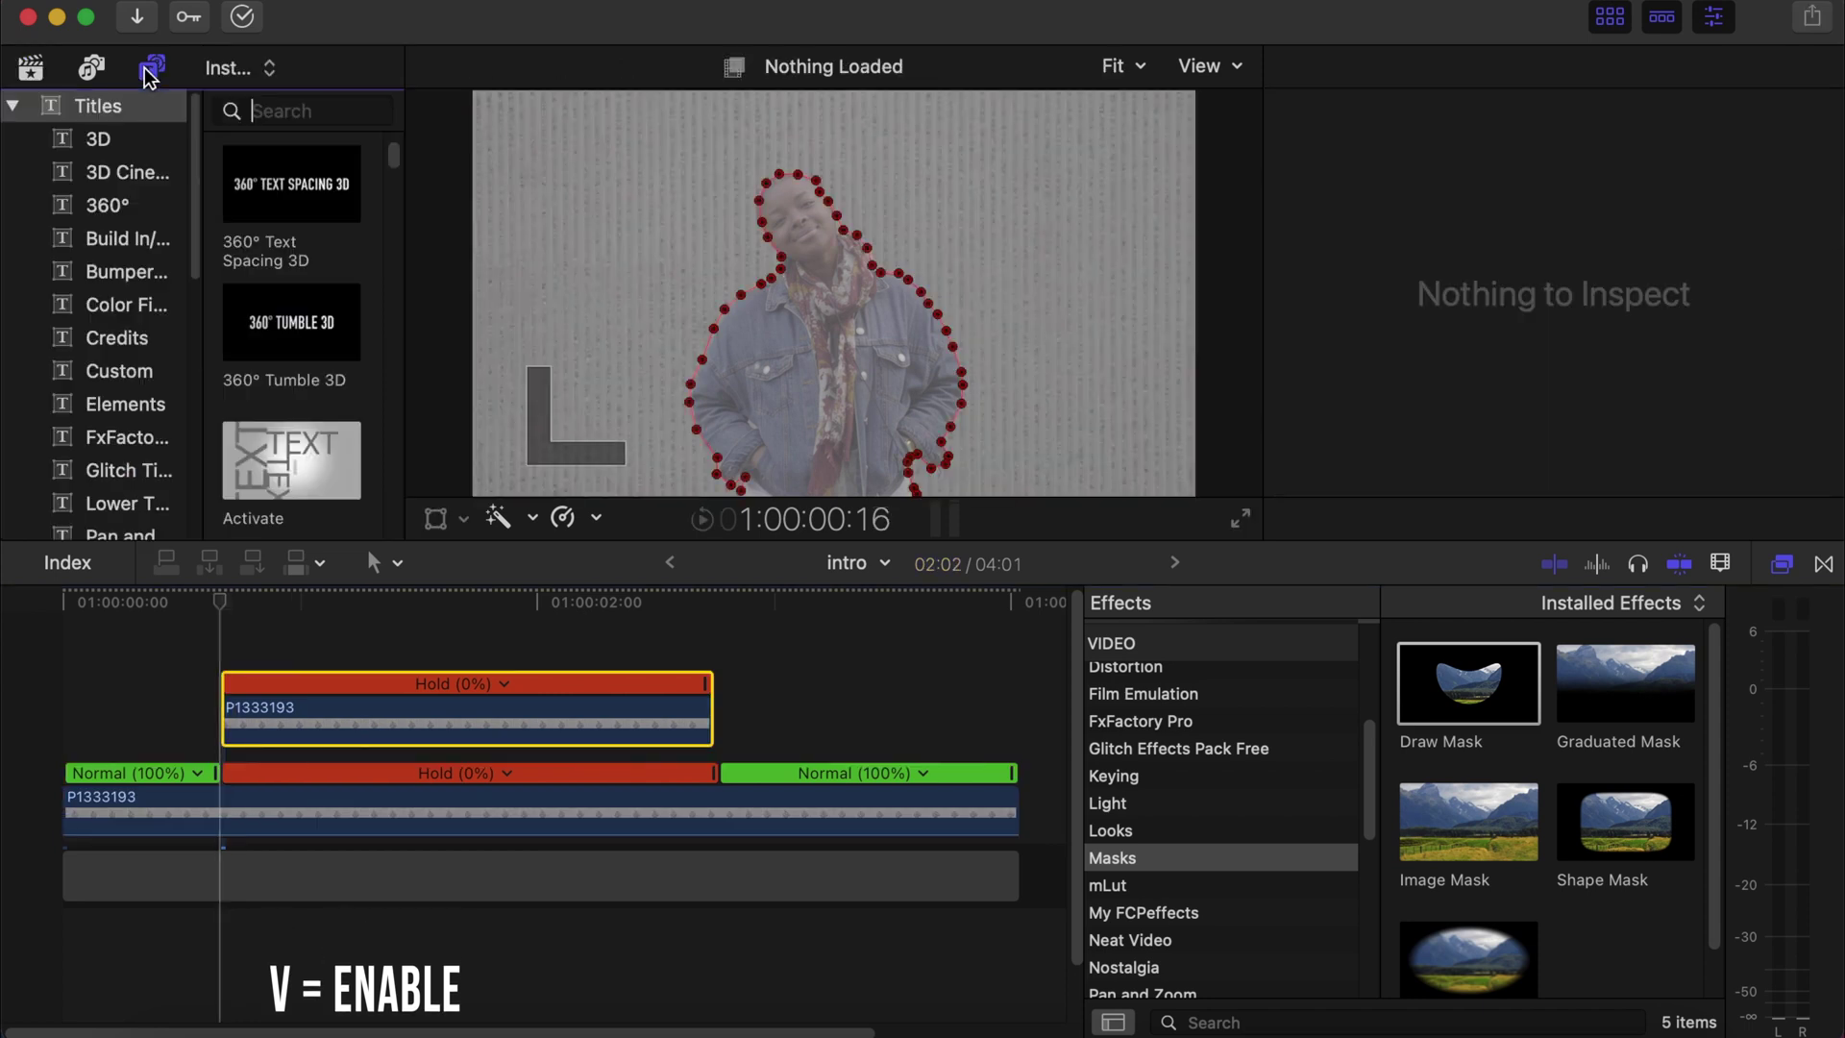
scroll(110, 406, "down", 10)
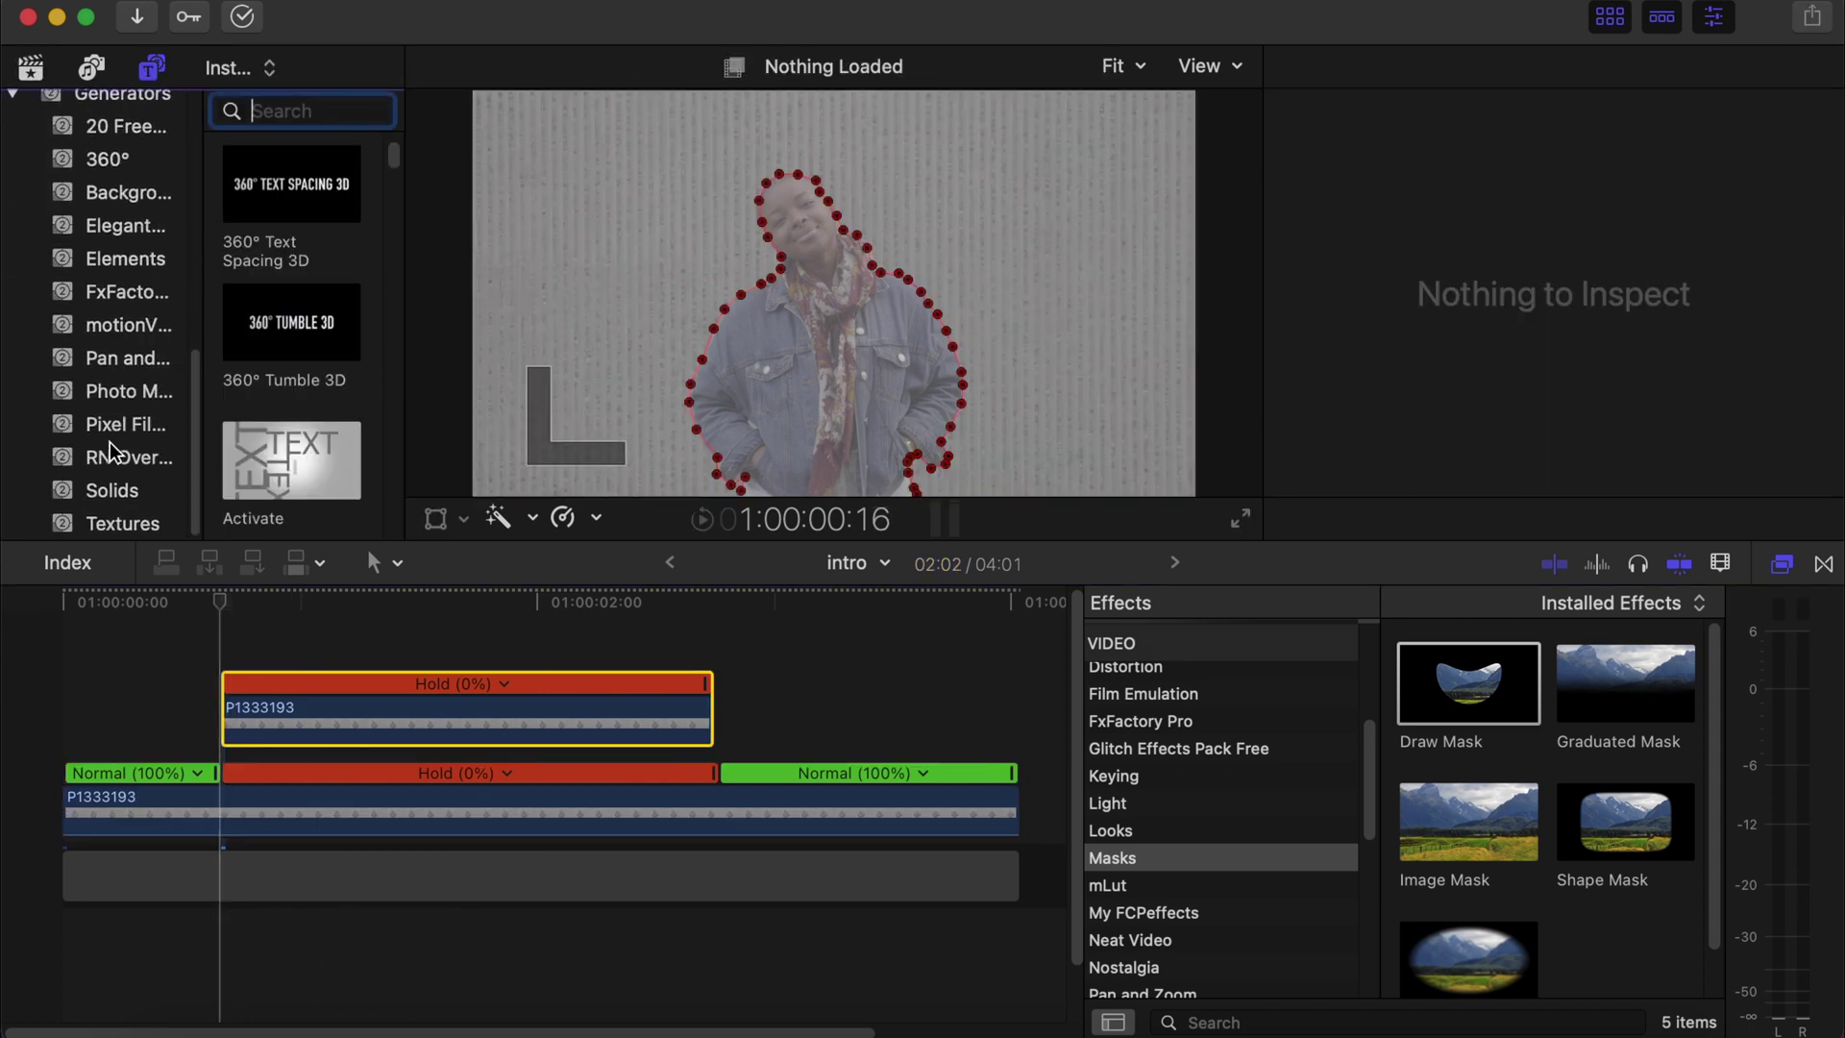
left_click(113, 490)
left_click_drag(302, 207, 233, 733)
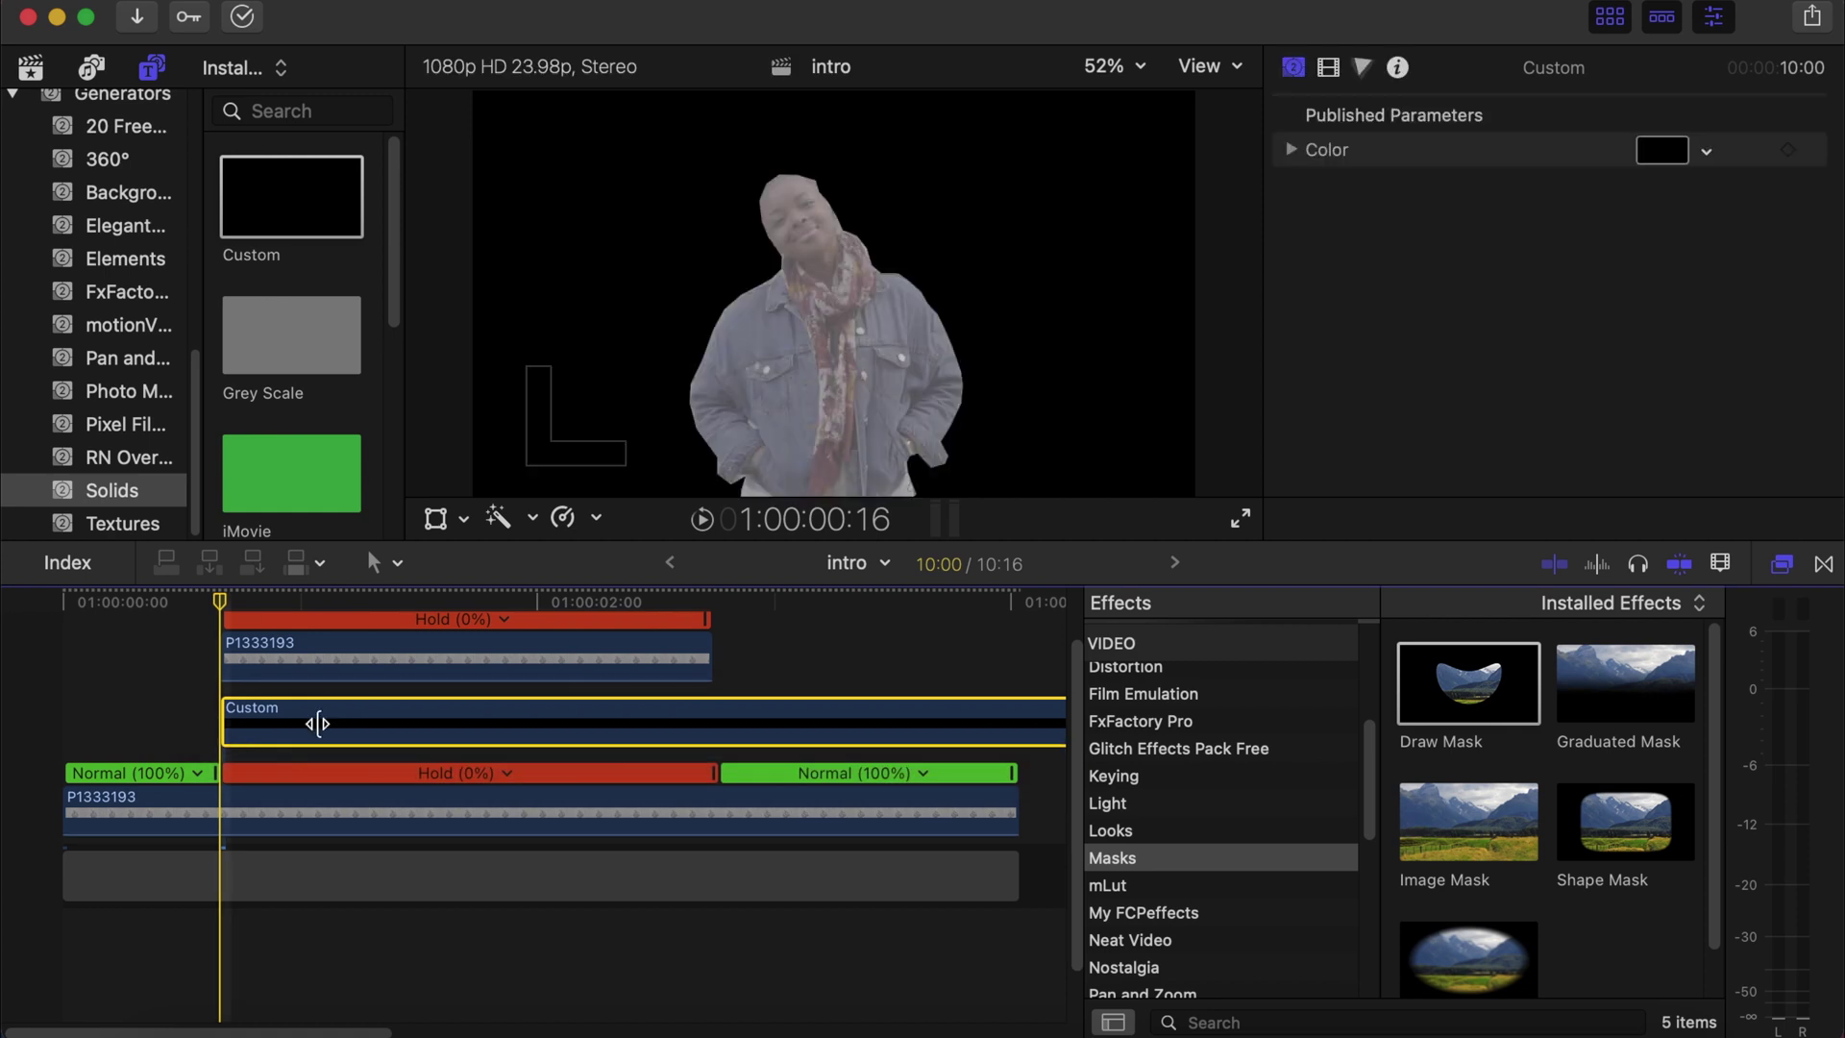
Cut the Custom solid where the frozen clip ends and delete the extra piece, leaving 02:02.
left_click(711, 711)
key("b")
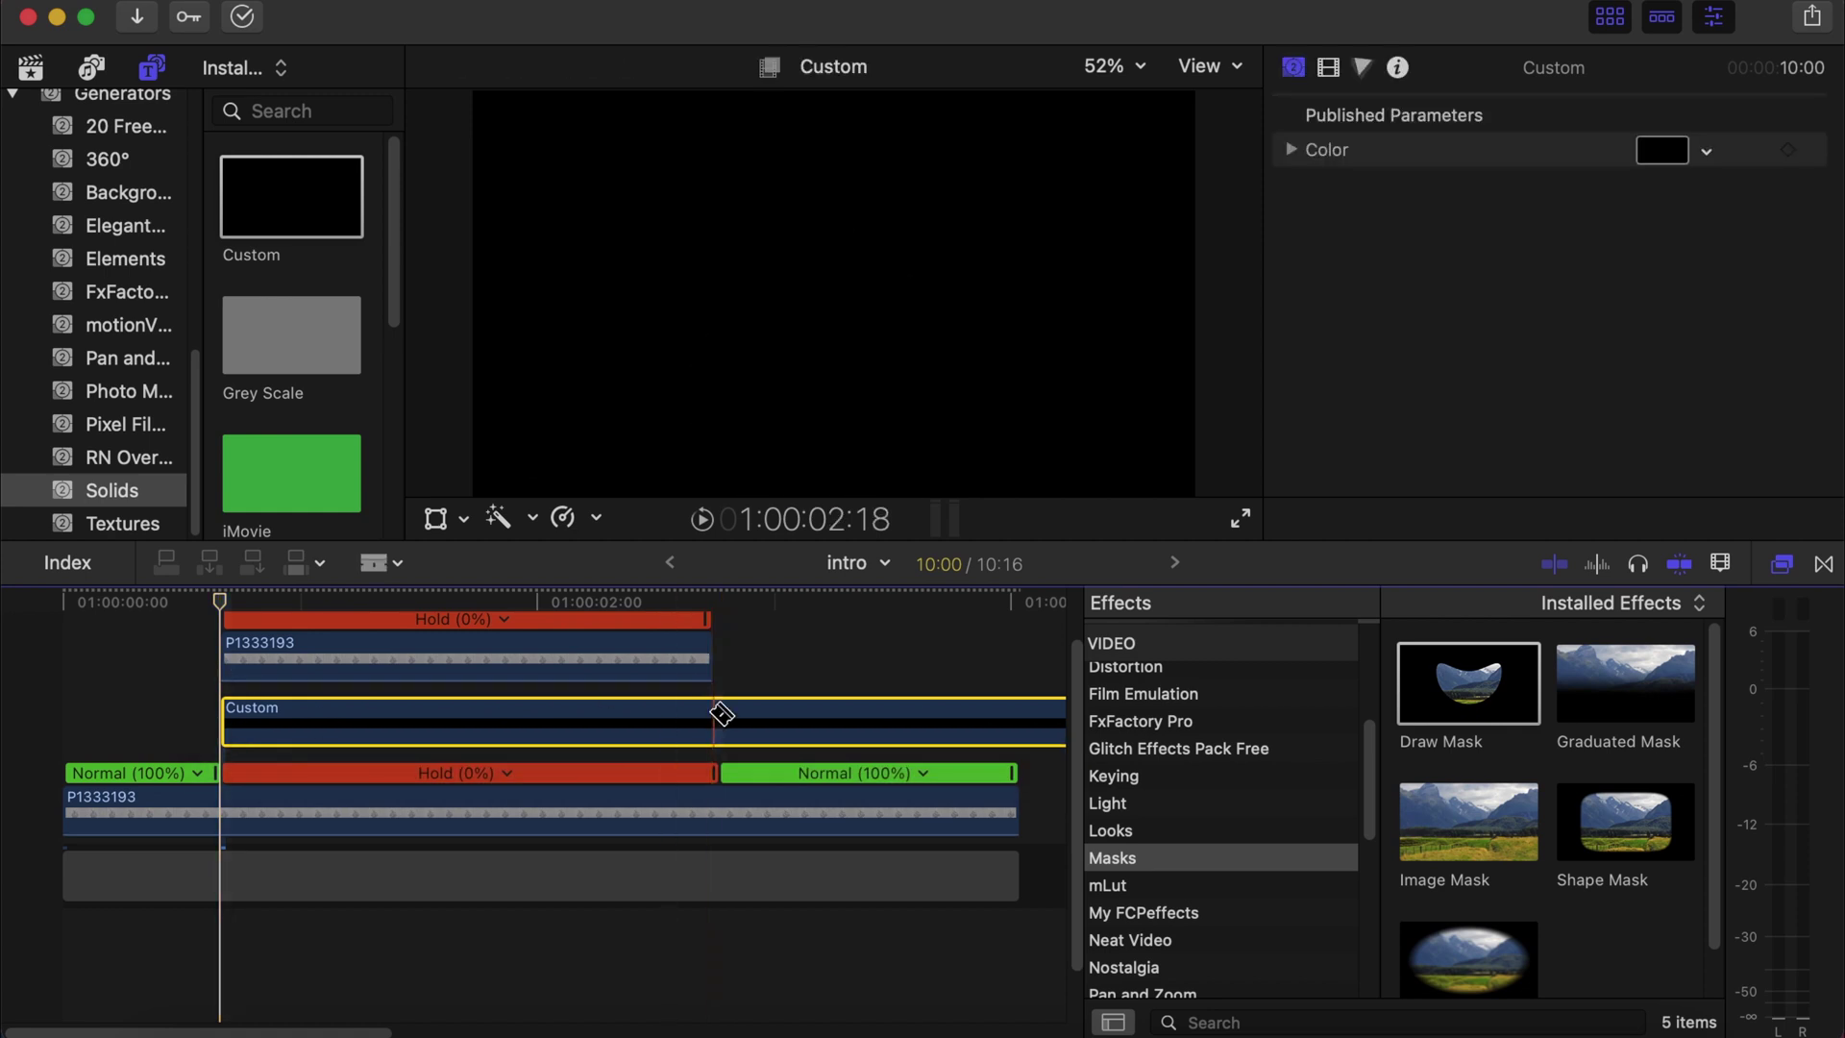
left_click(713, 716)
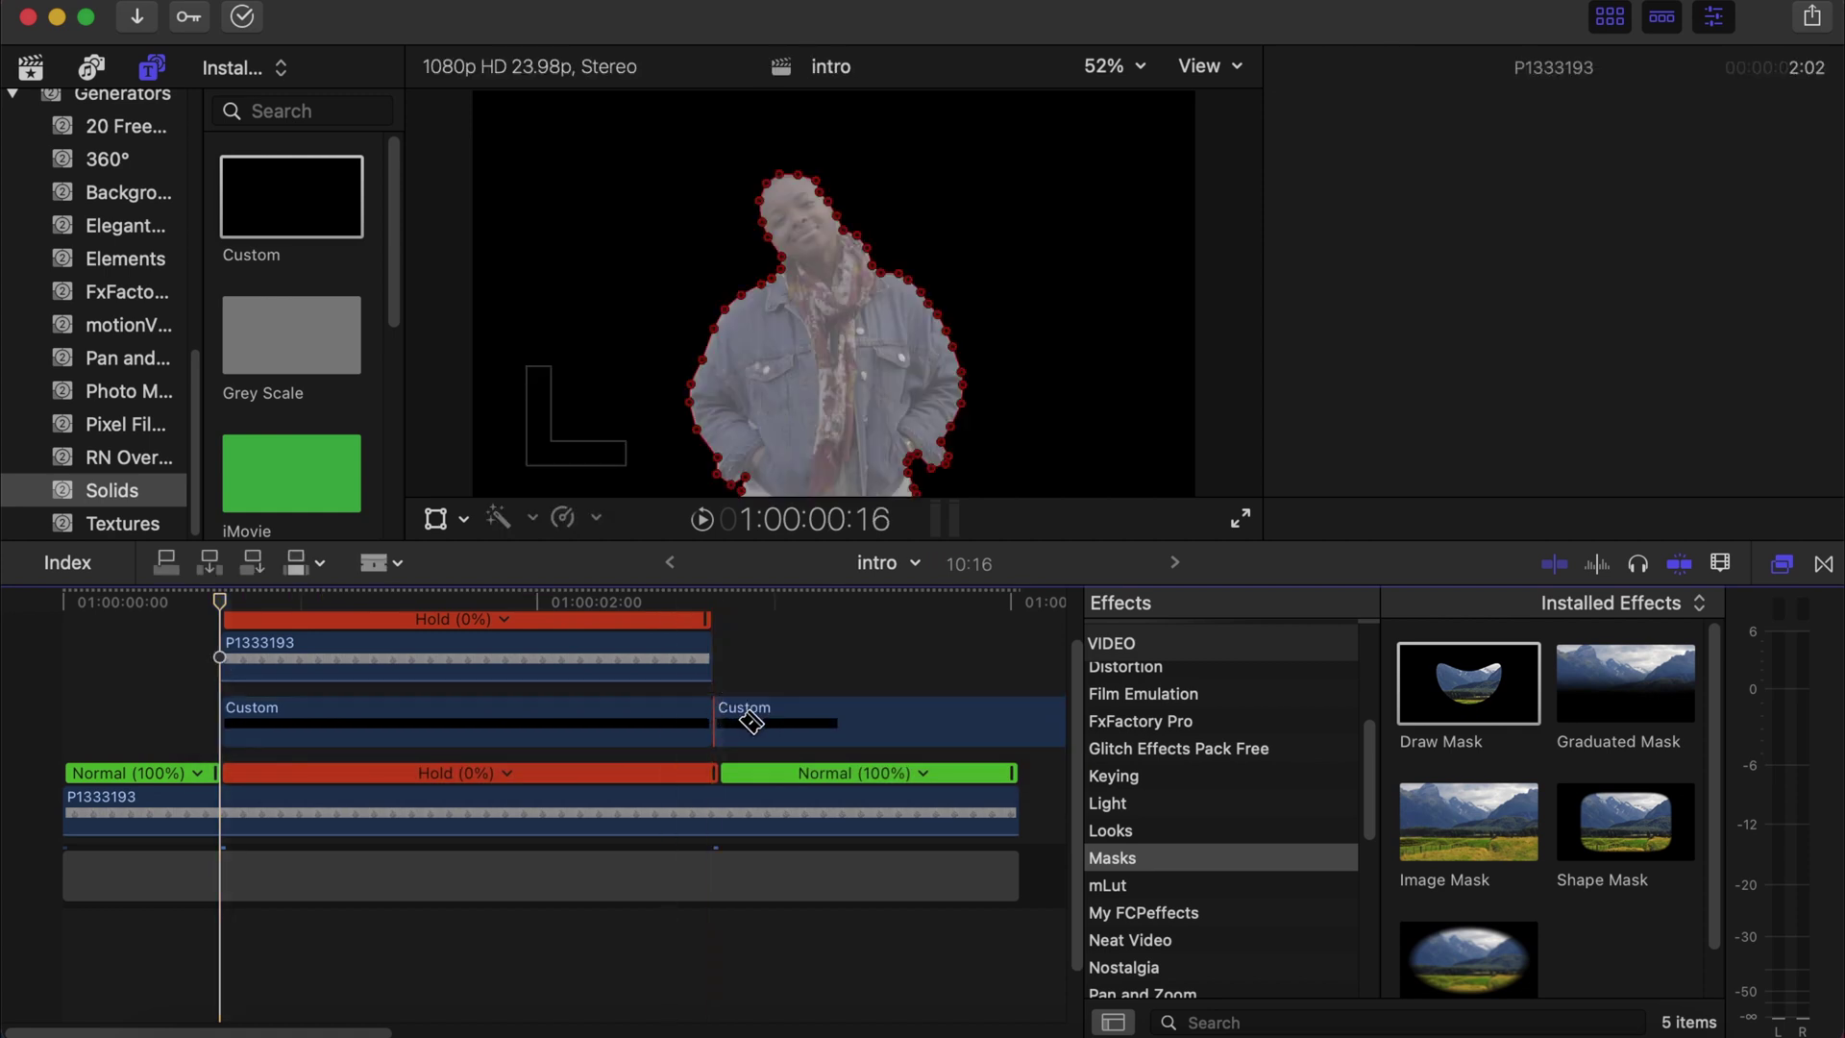
key("a")
left_click(751, 720)
key("Delete")
left_click(242, 713)
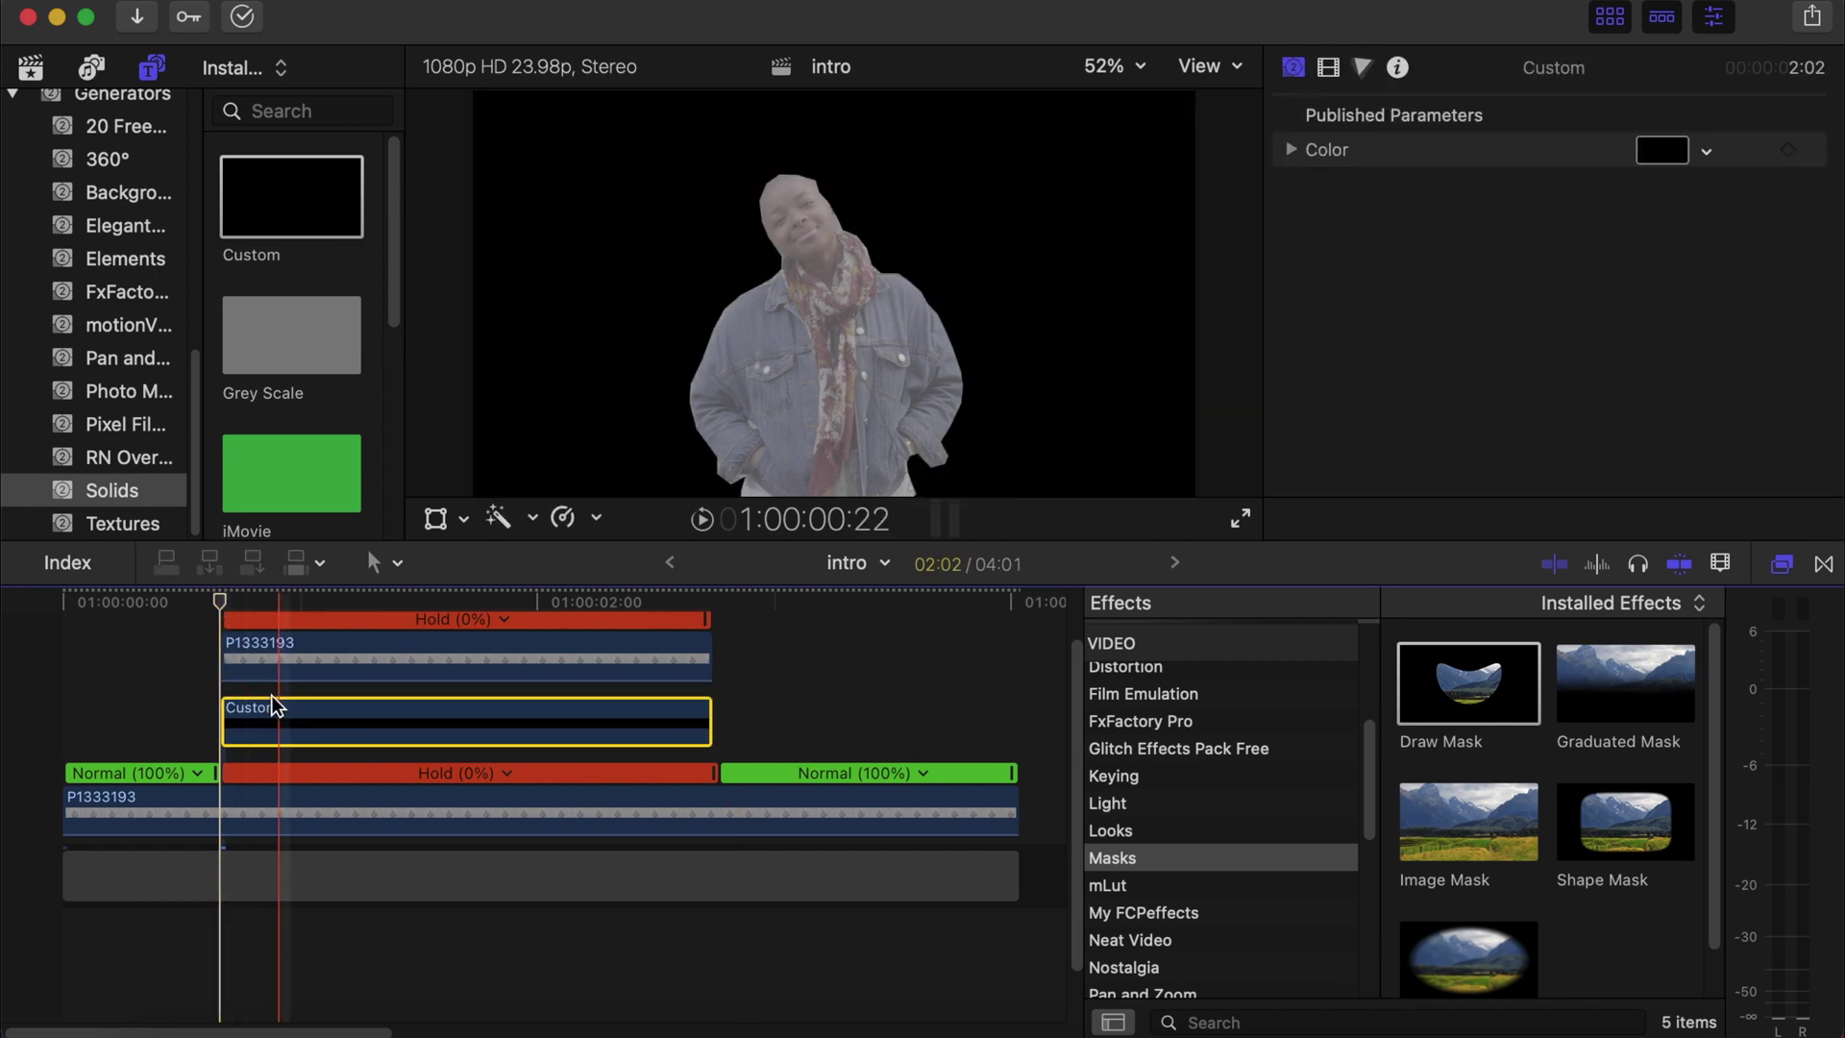
scroll(254, 712, "up", 3)
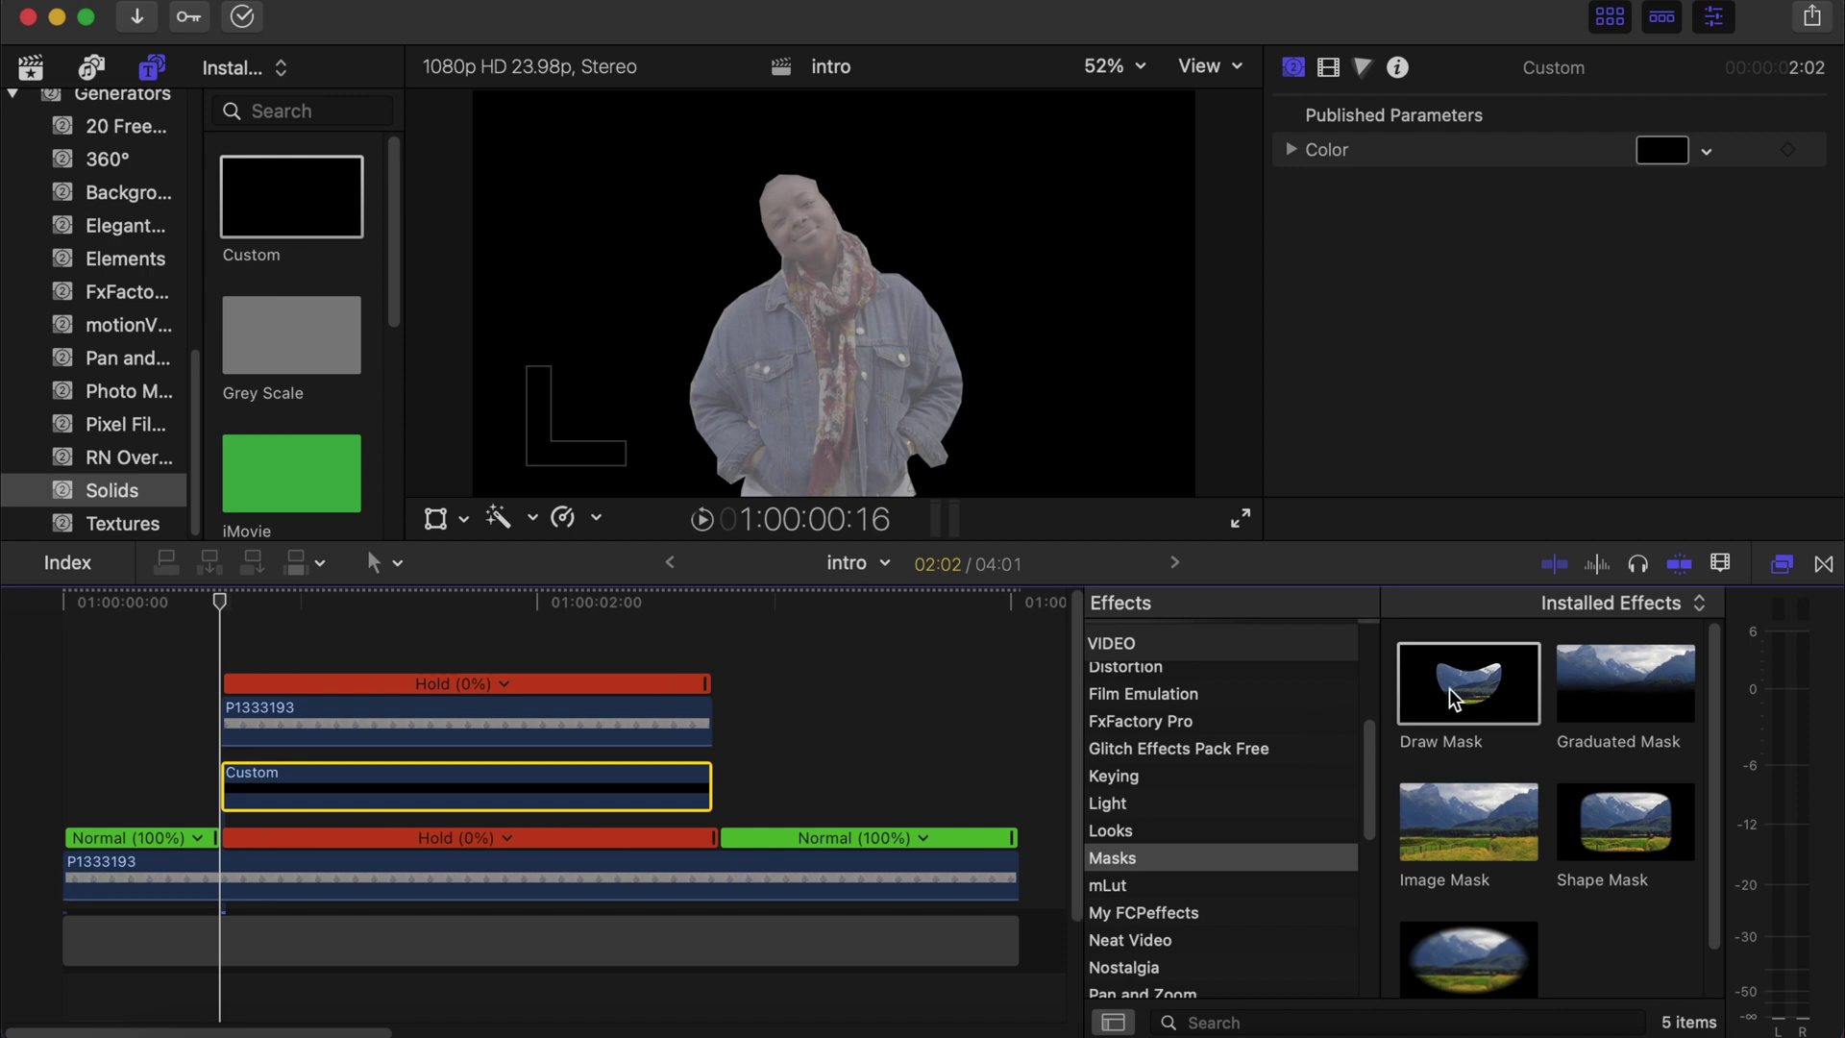
Apply Draw Mask to the Custom solid and draw a right-pointing triangle at 25% viewer zoom.
mouse_move(1472, 685)
left_mouse_down()
mouse_move(573, 727)
mouse_move(567, 796)
left_mouse_up()
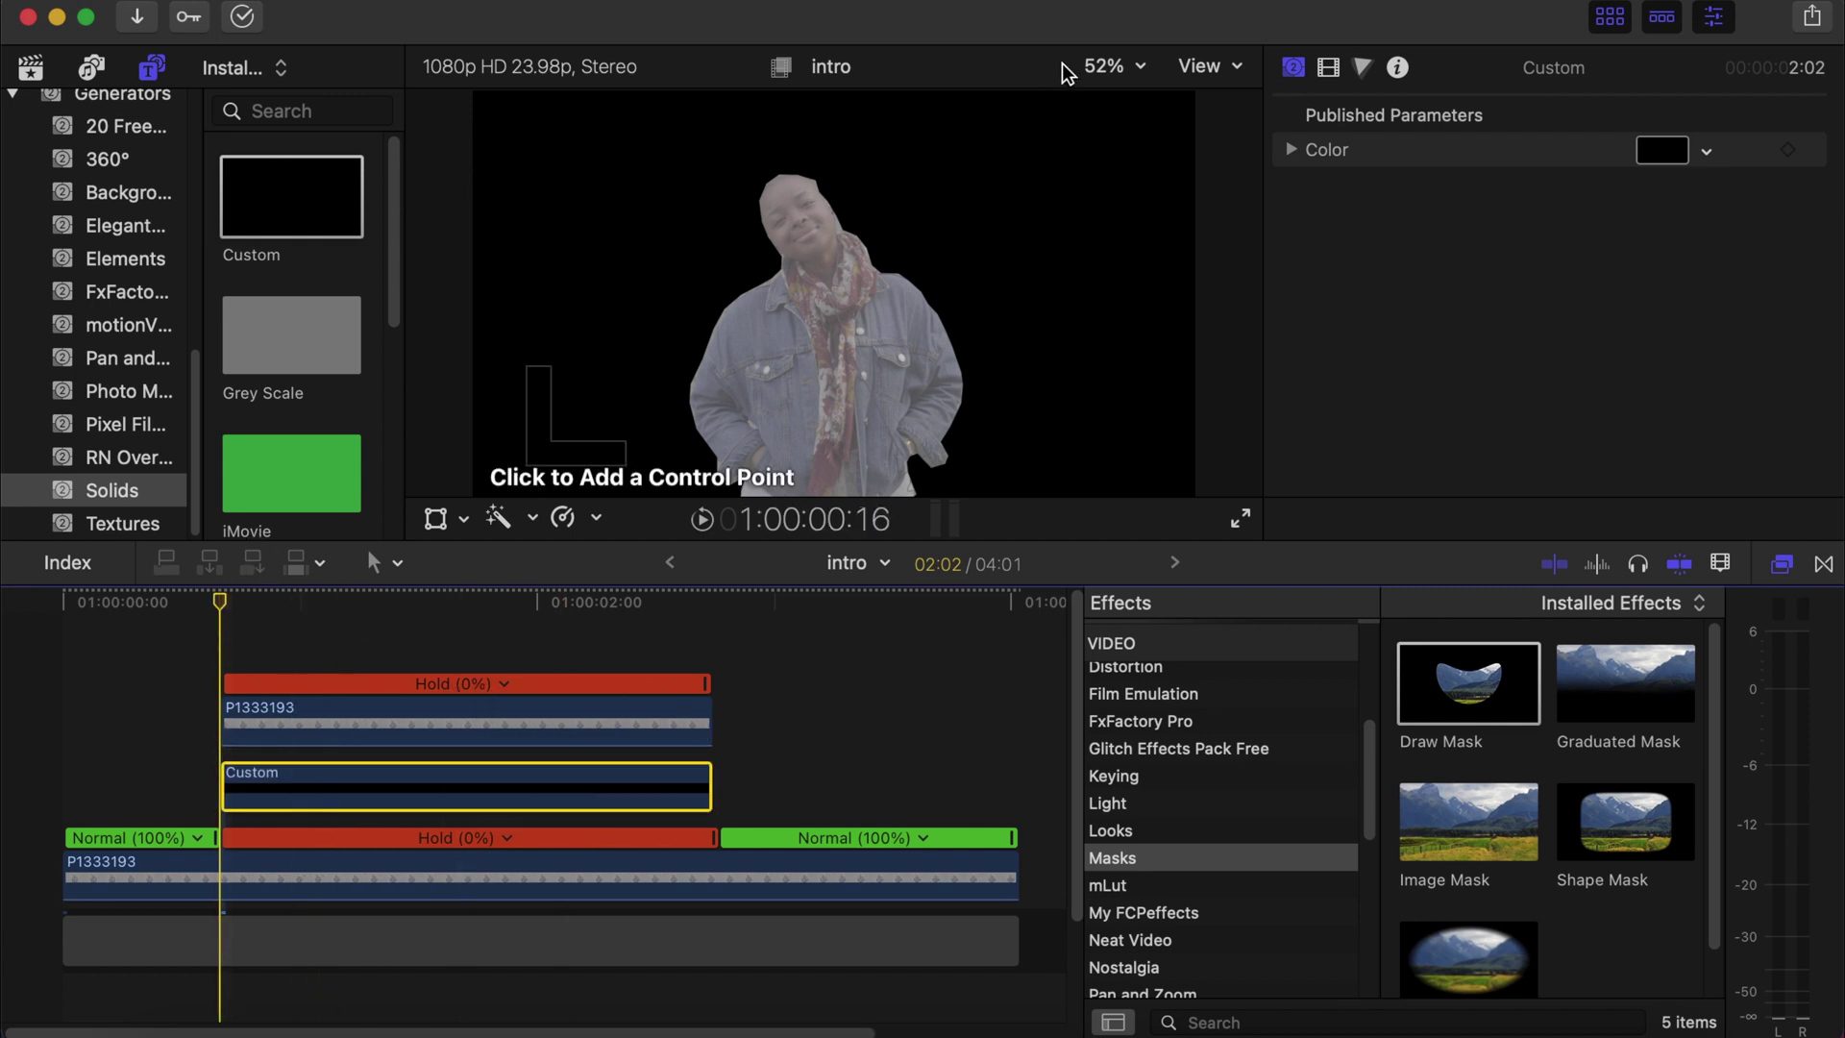
left_click(1101, 67)
left_click(1139, 177)
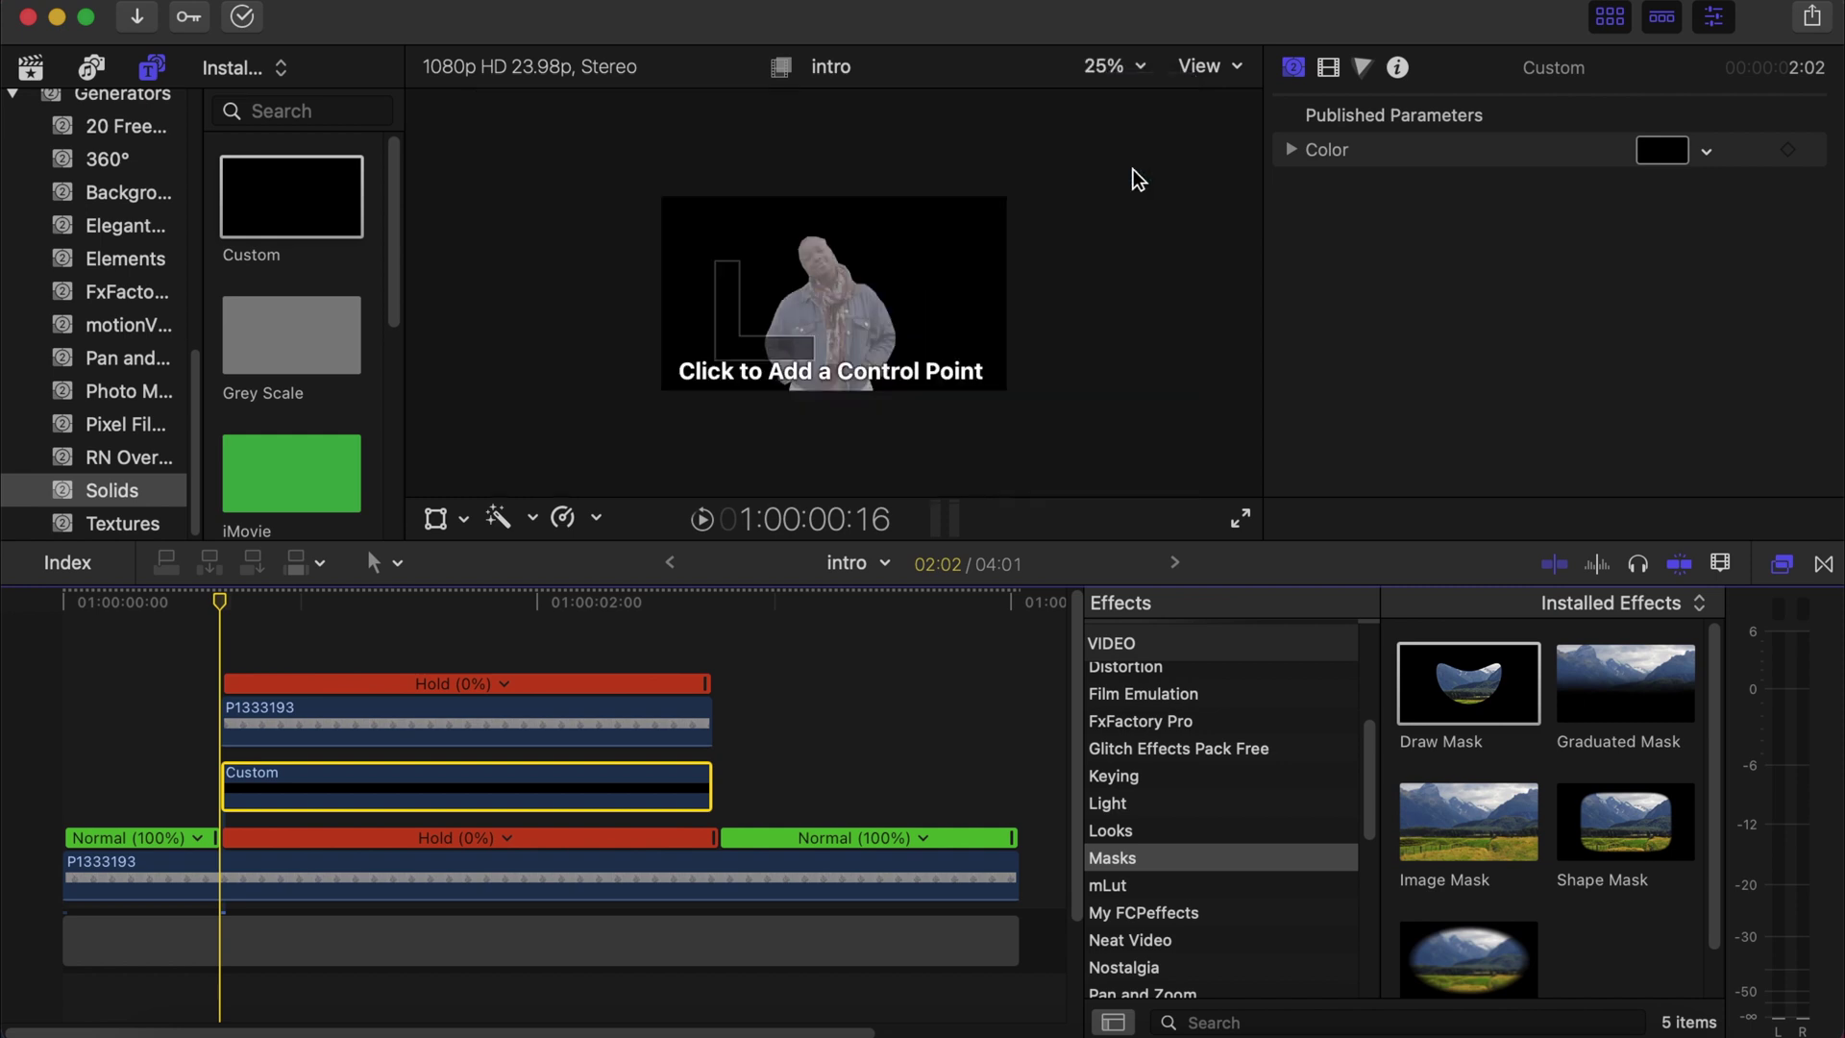
left_click(633, 203)
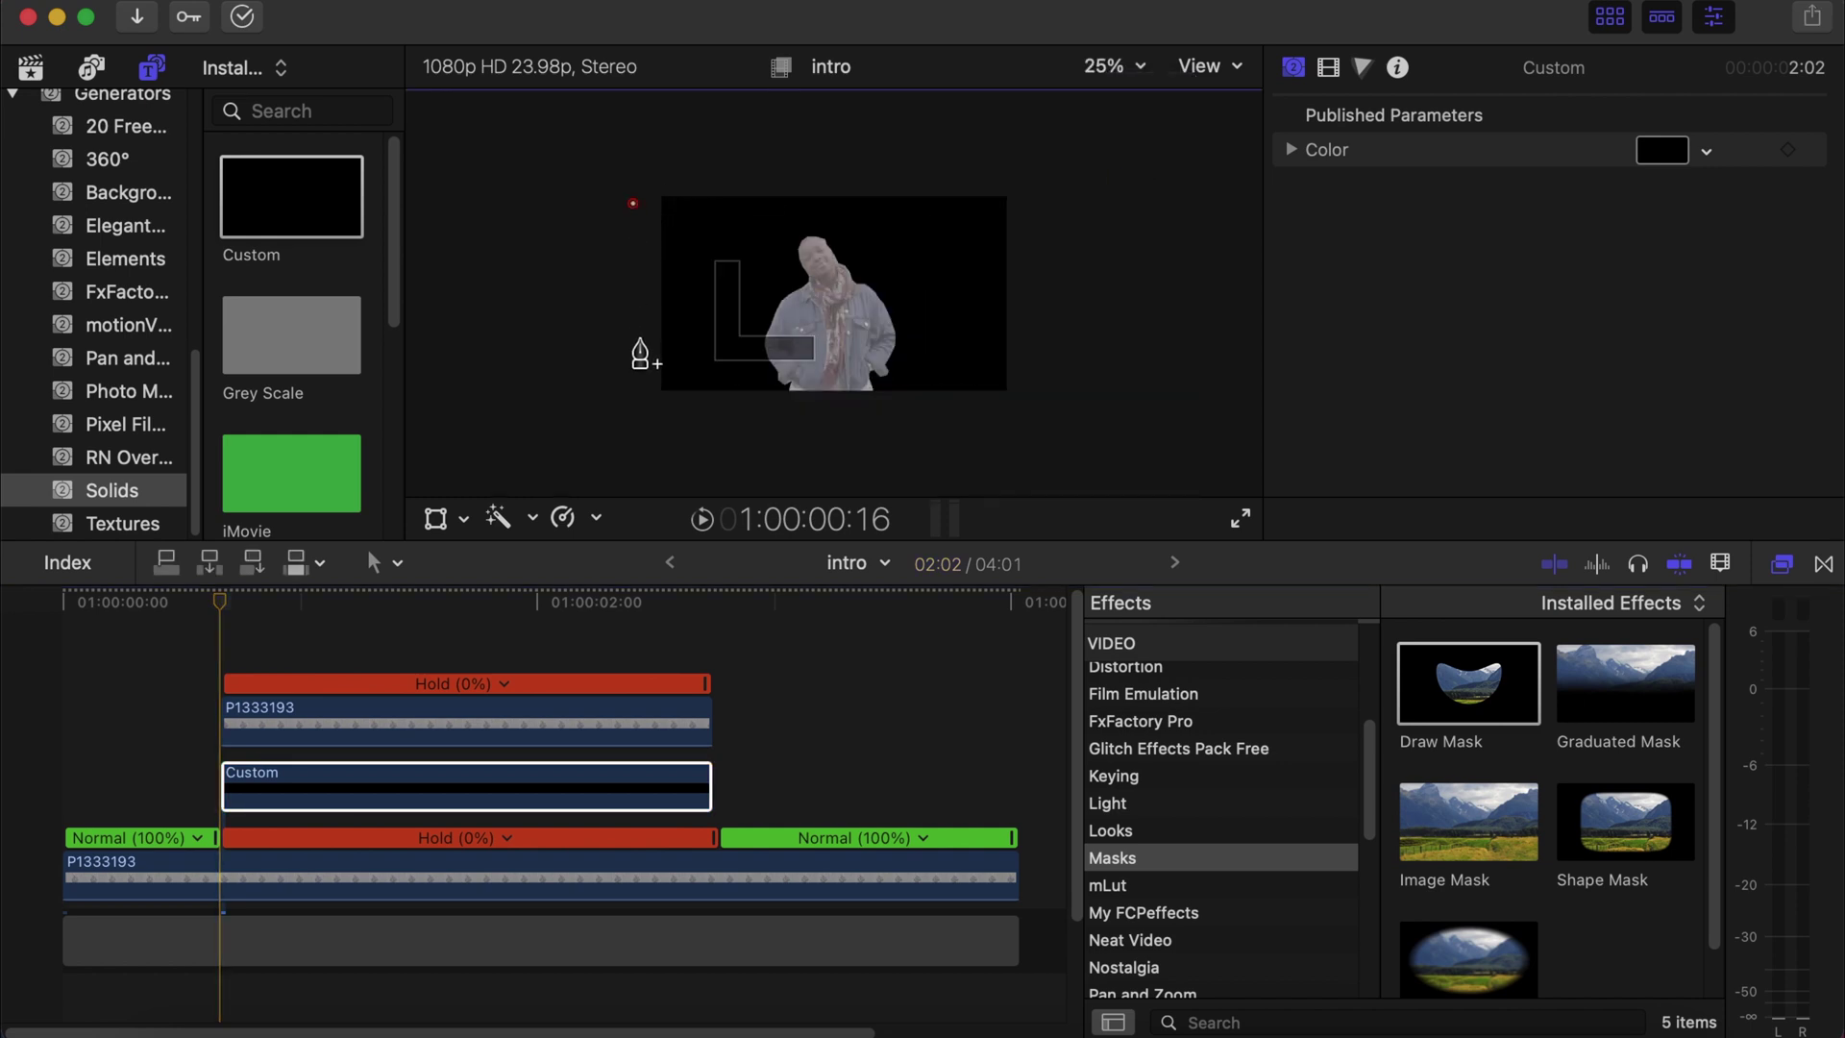
left_click(627, 346)
left_click(988, 294)
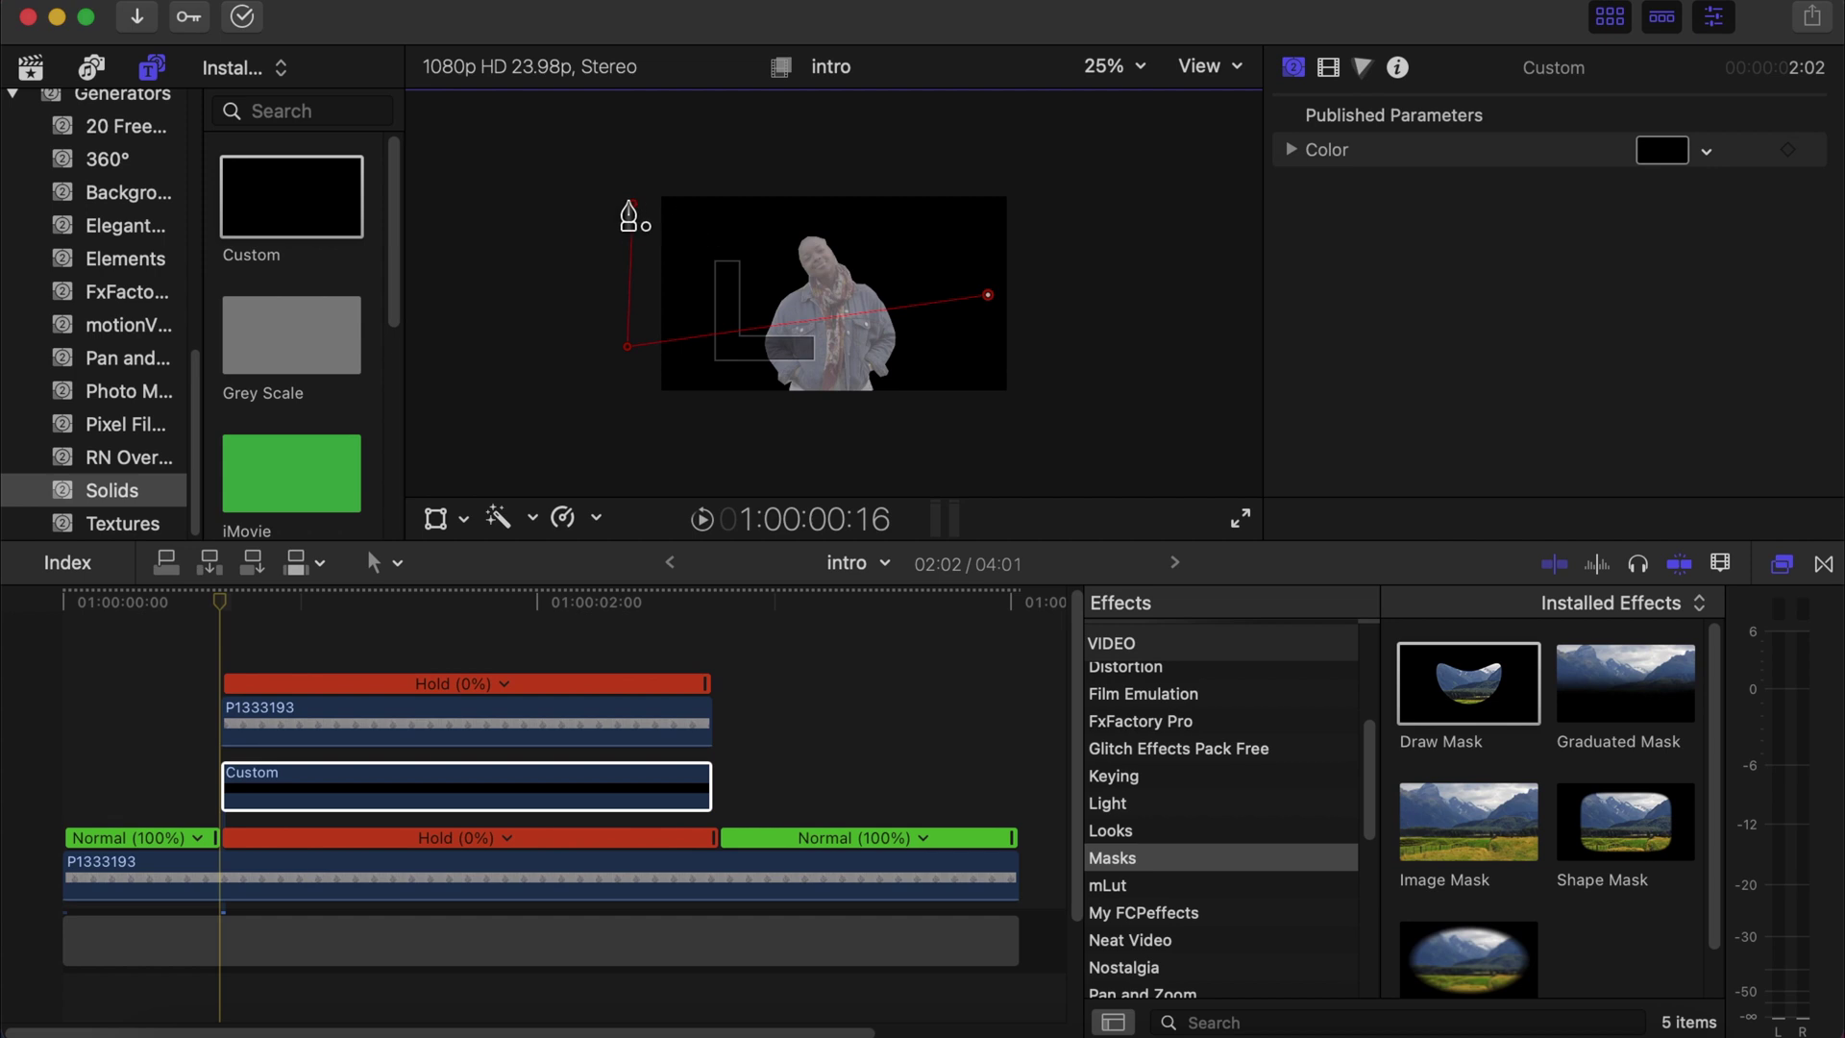
left_click(628, 348)
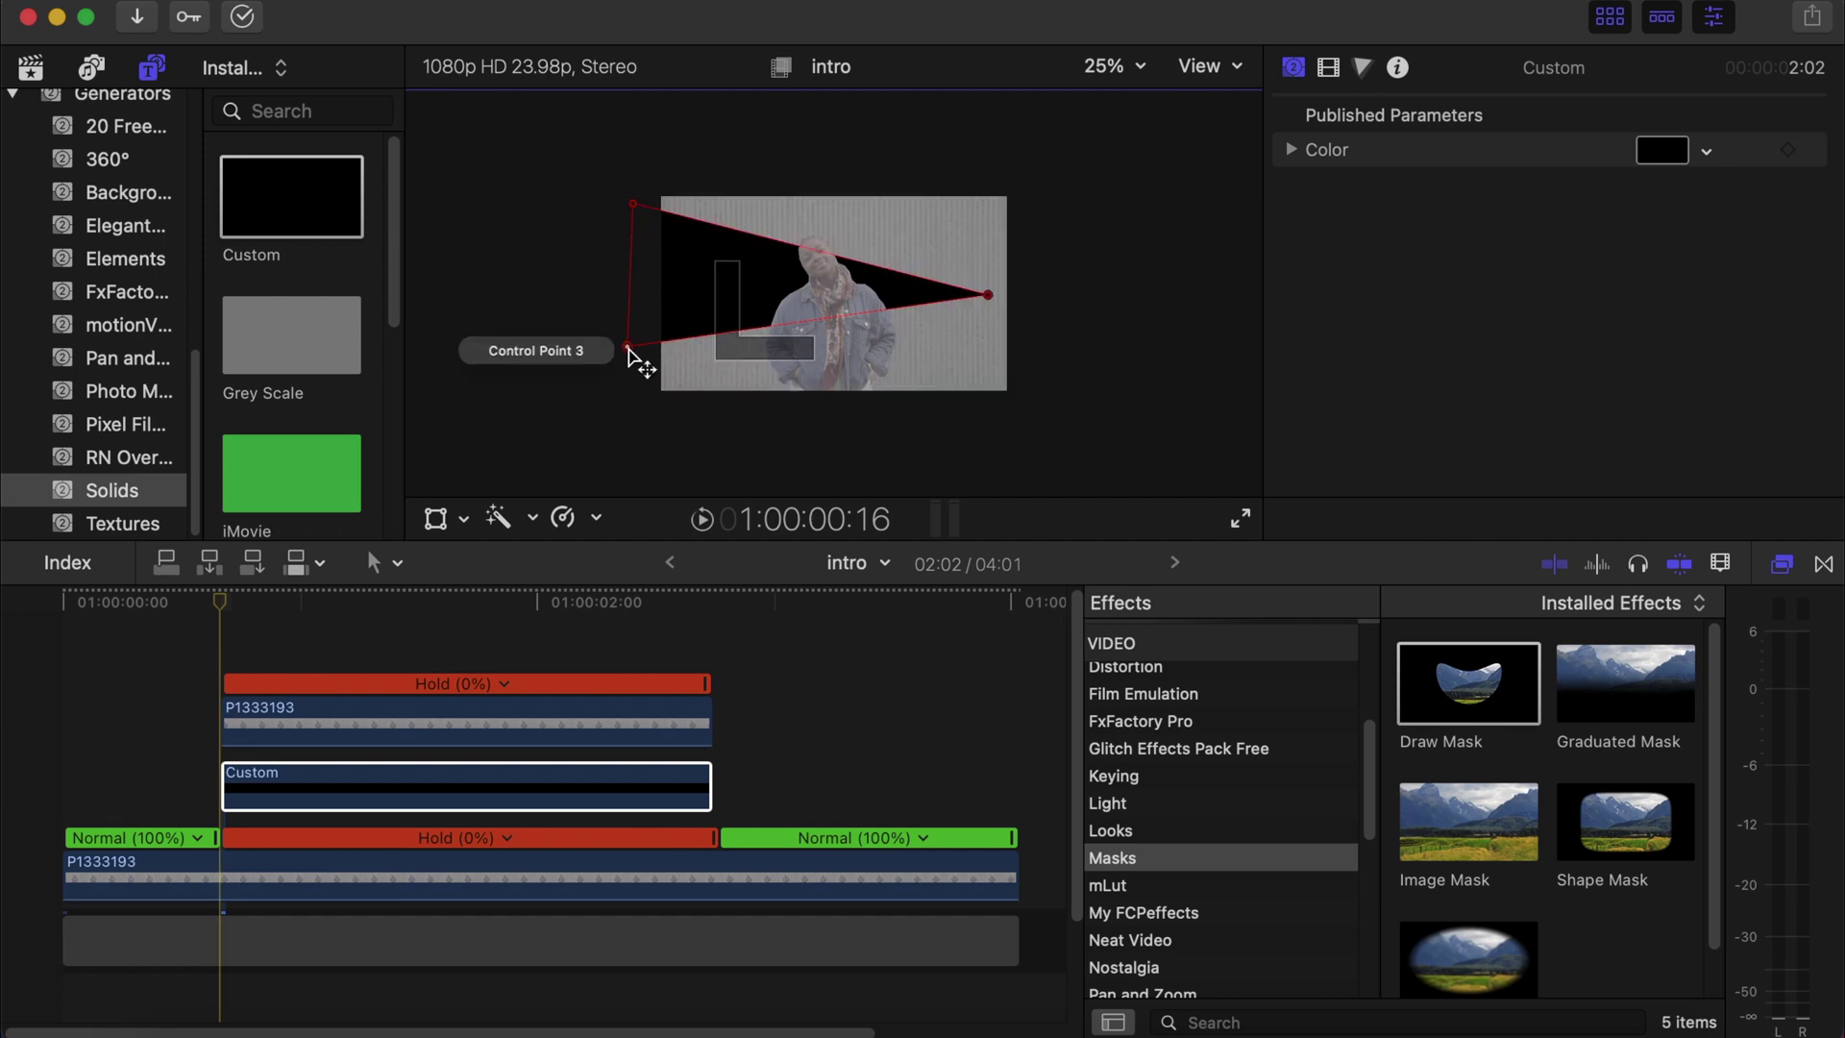
Refine the triangle's three corners and change the solid's colour from black to white.
left_click_drag(629, 353, 631, 355)
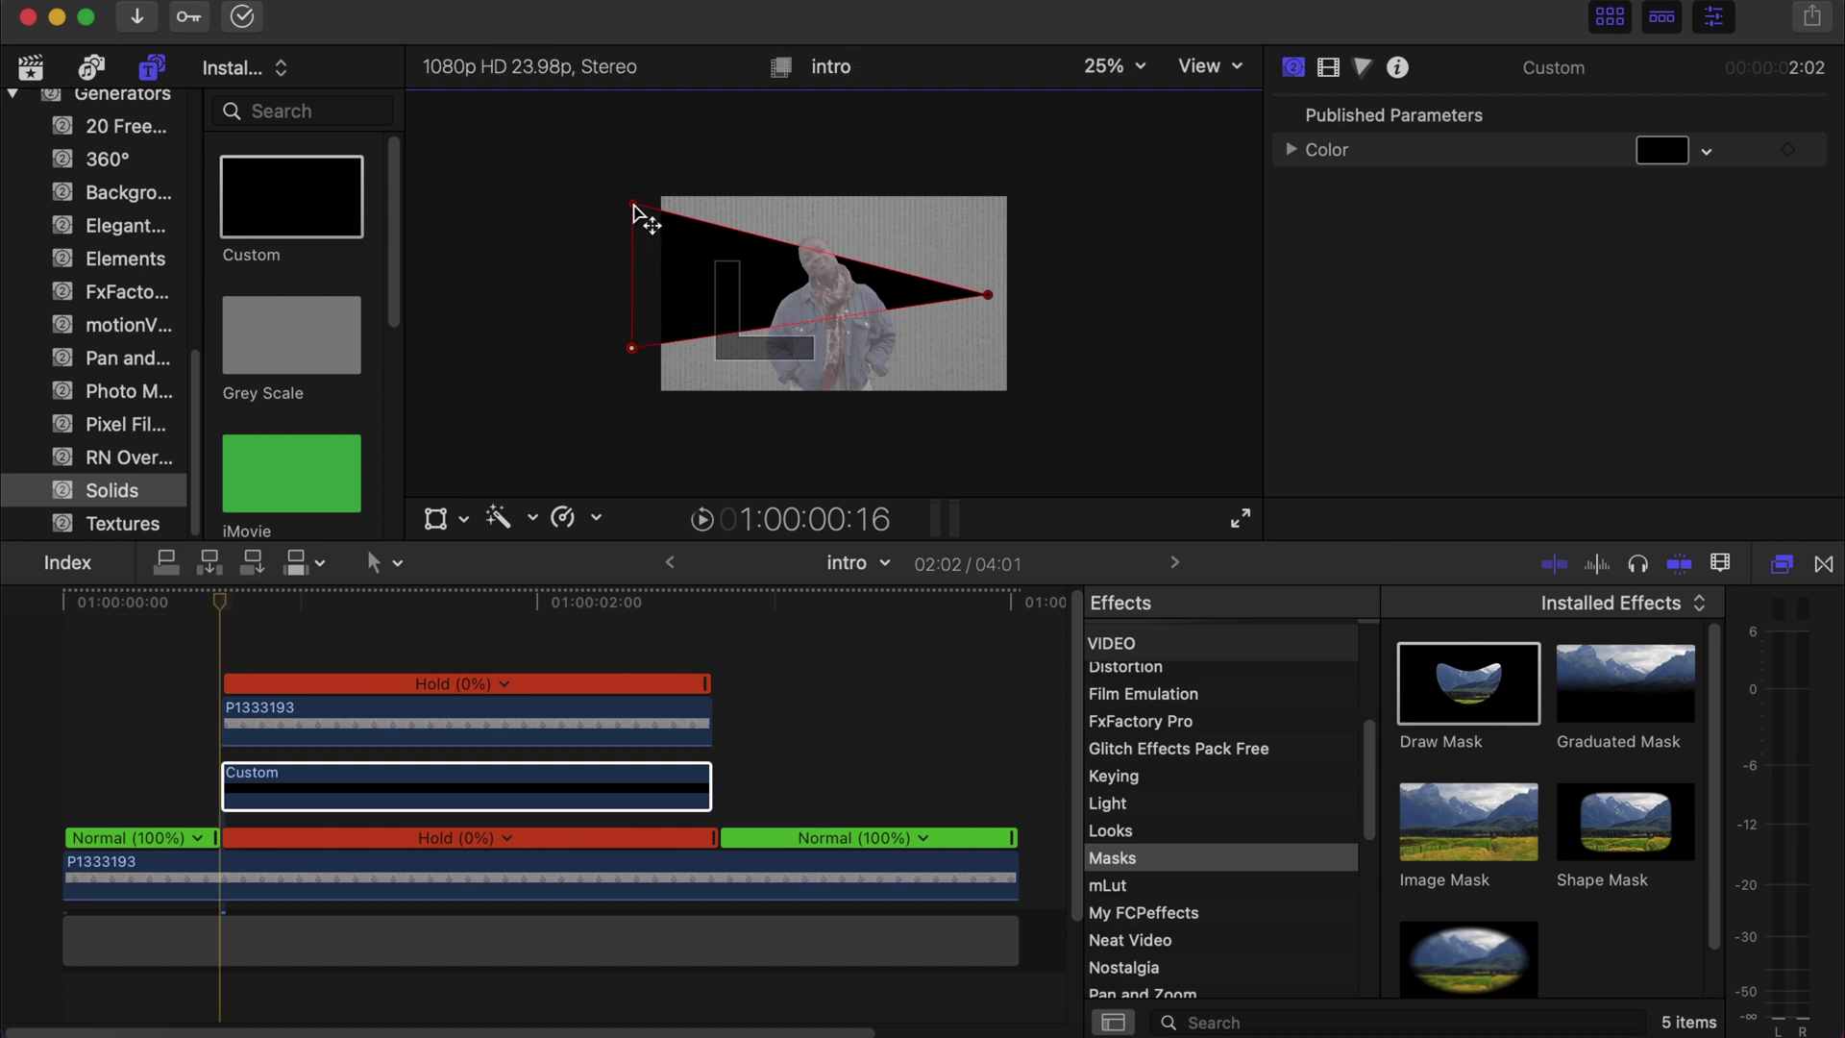
left_click_drag(632, 203, 630, 206)
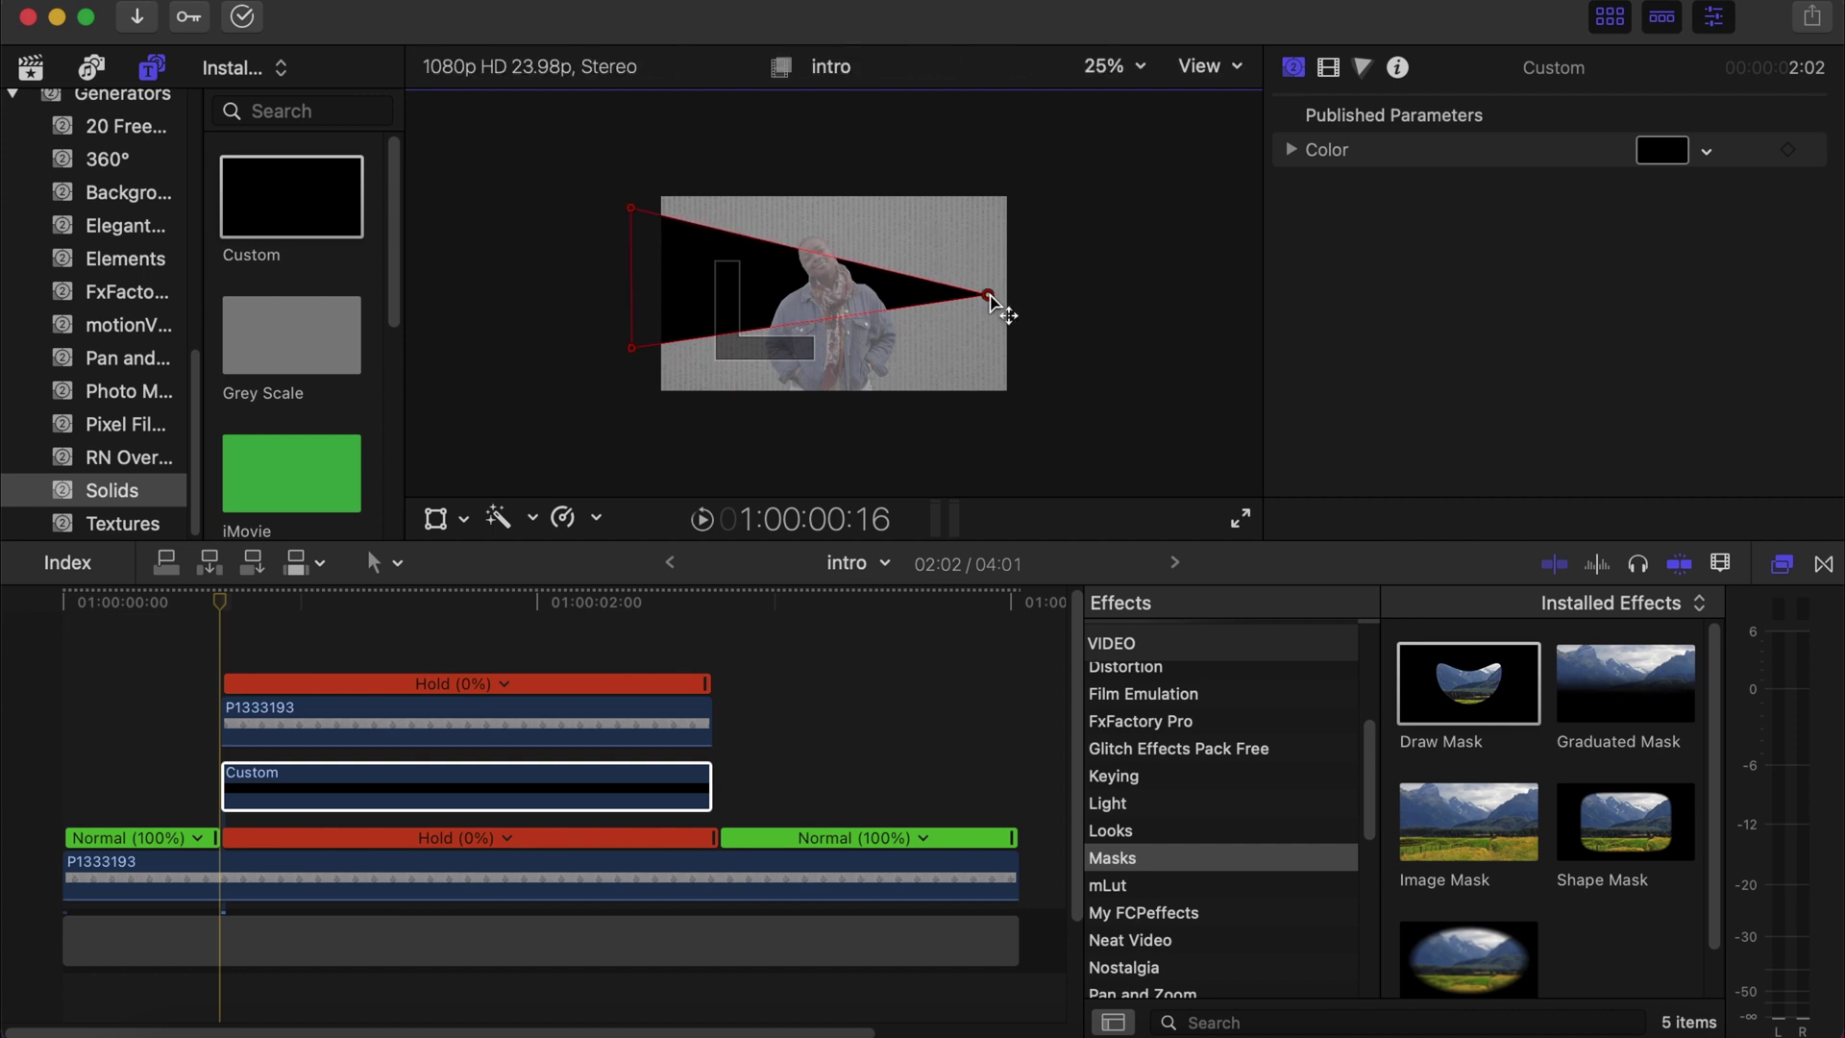
left_click_drag(990, 296, 1001, 284)
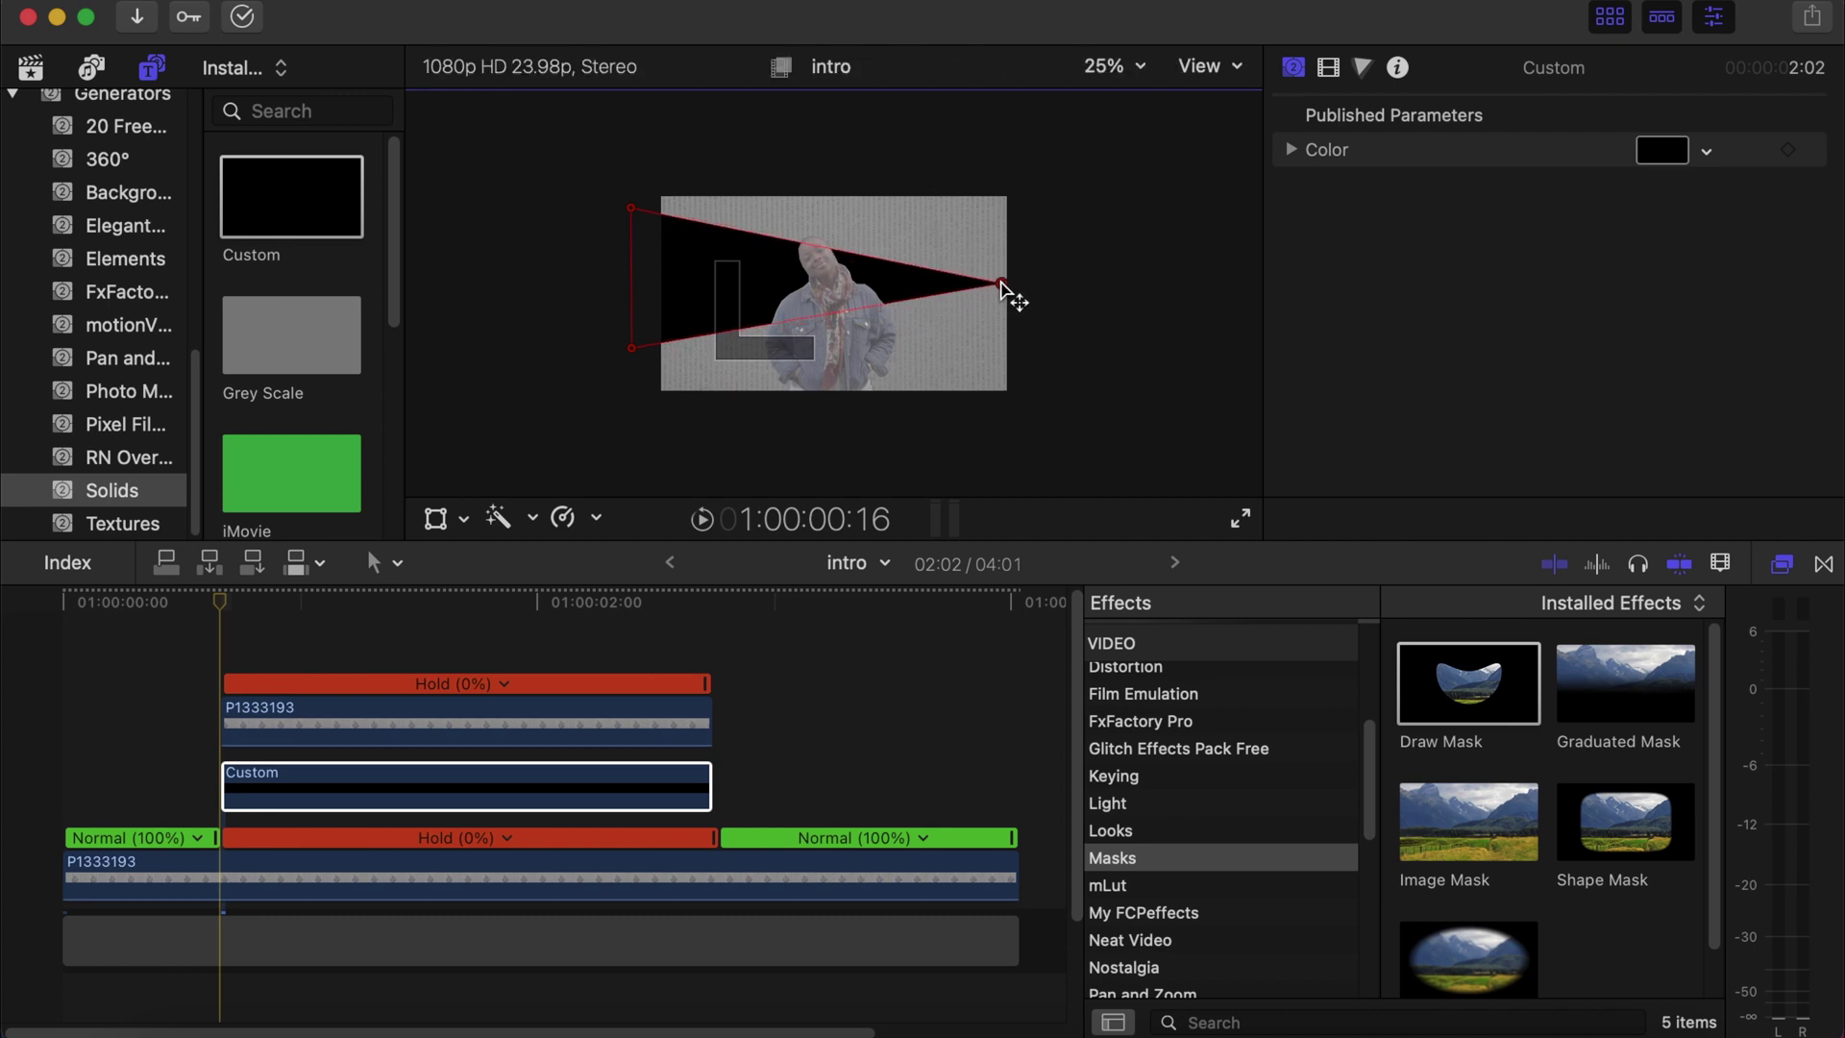
left_click(1670, 151)
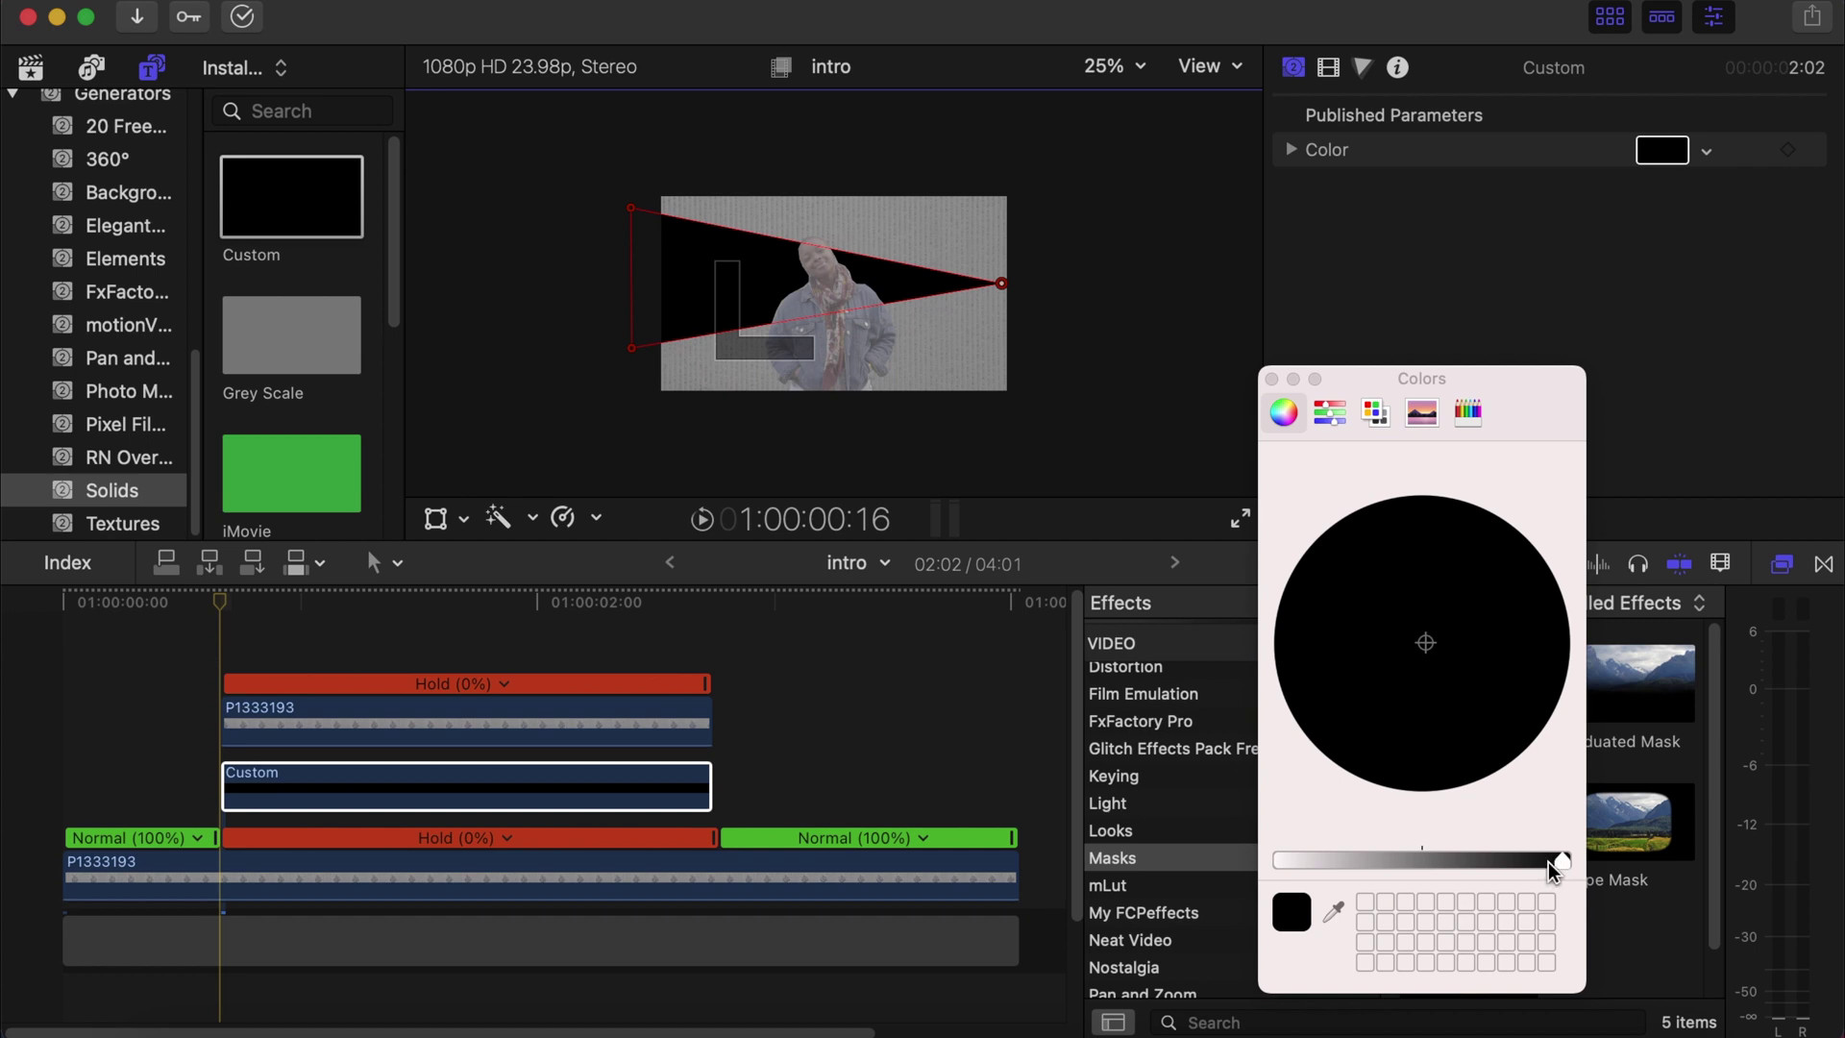
left_click_drag(1548, 861, 1266, 862)
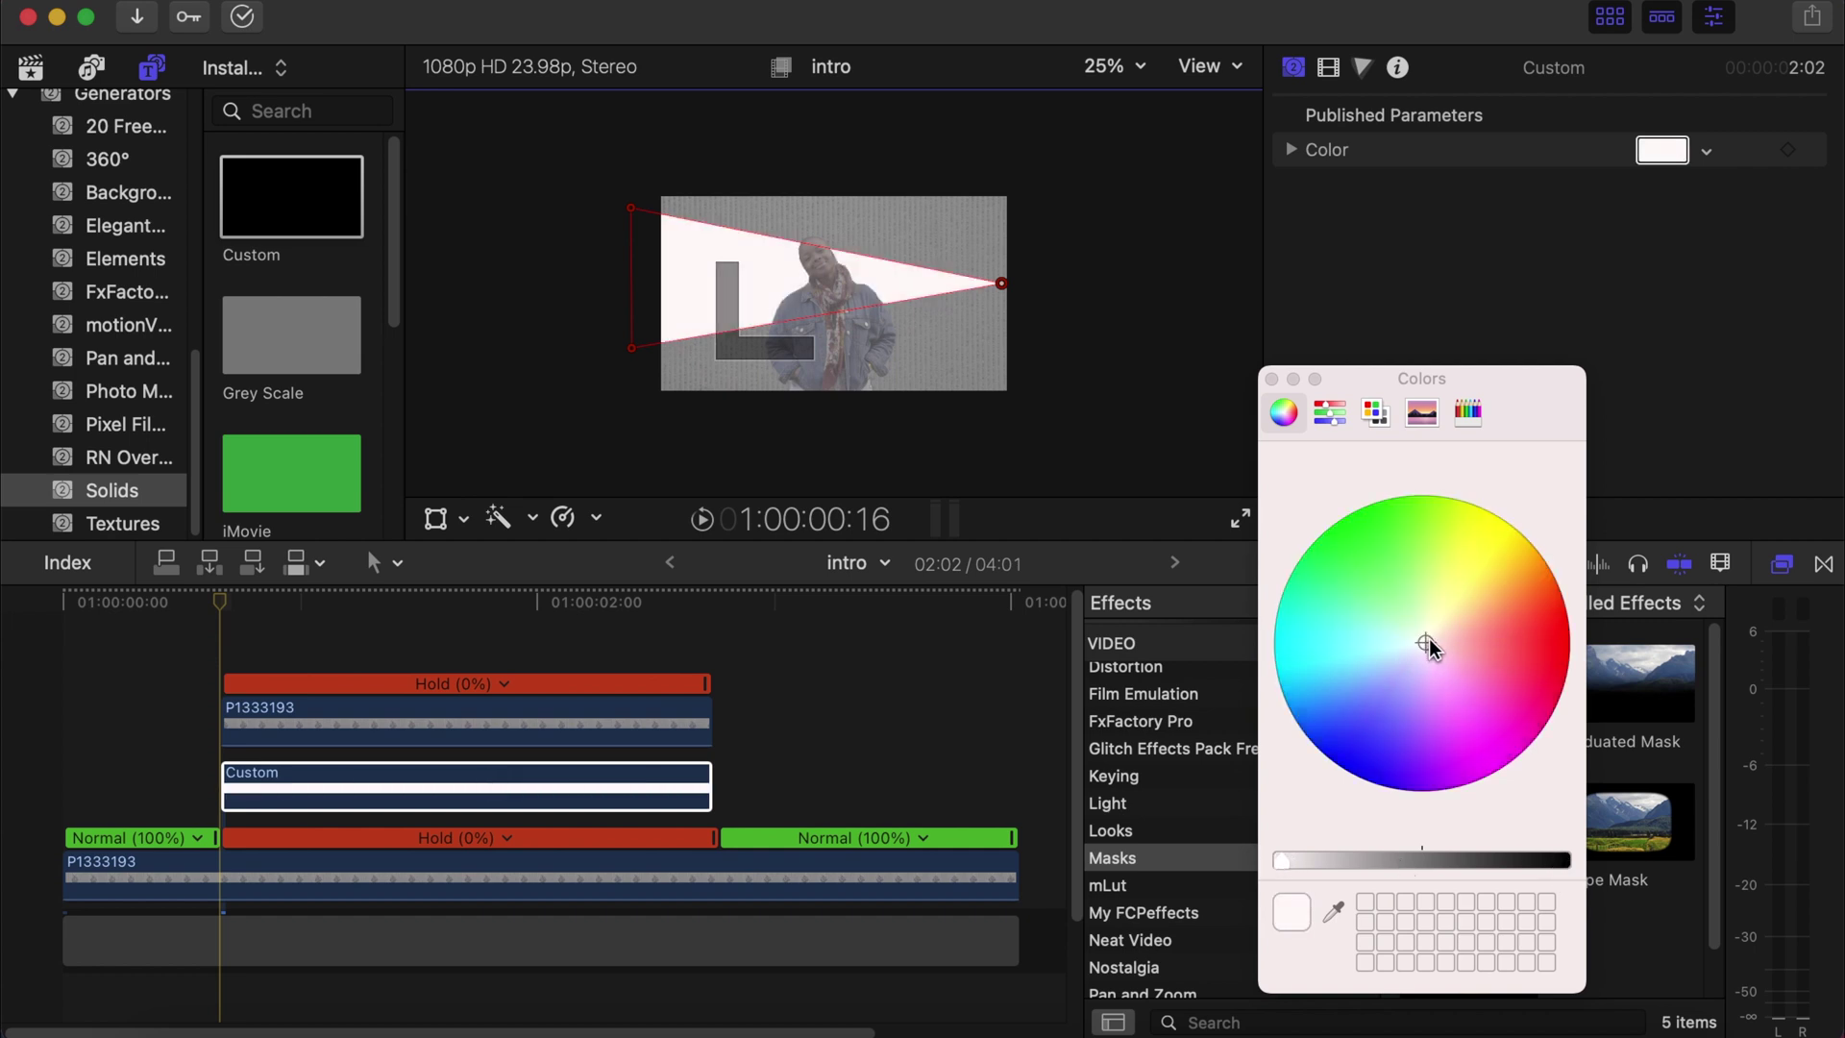
Colour the triangle red, duplicate the masked solid, and make the lower copy white.
left_click_drag(1428, 638, 1557, 644)
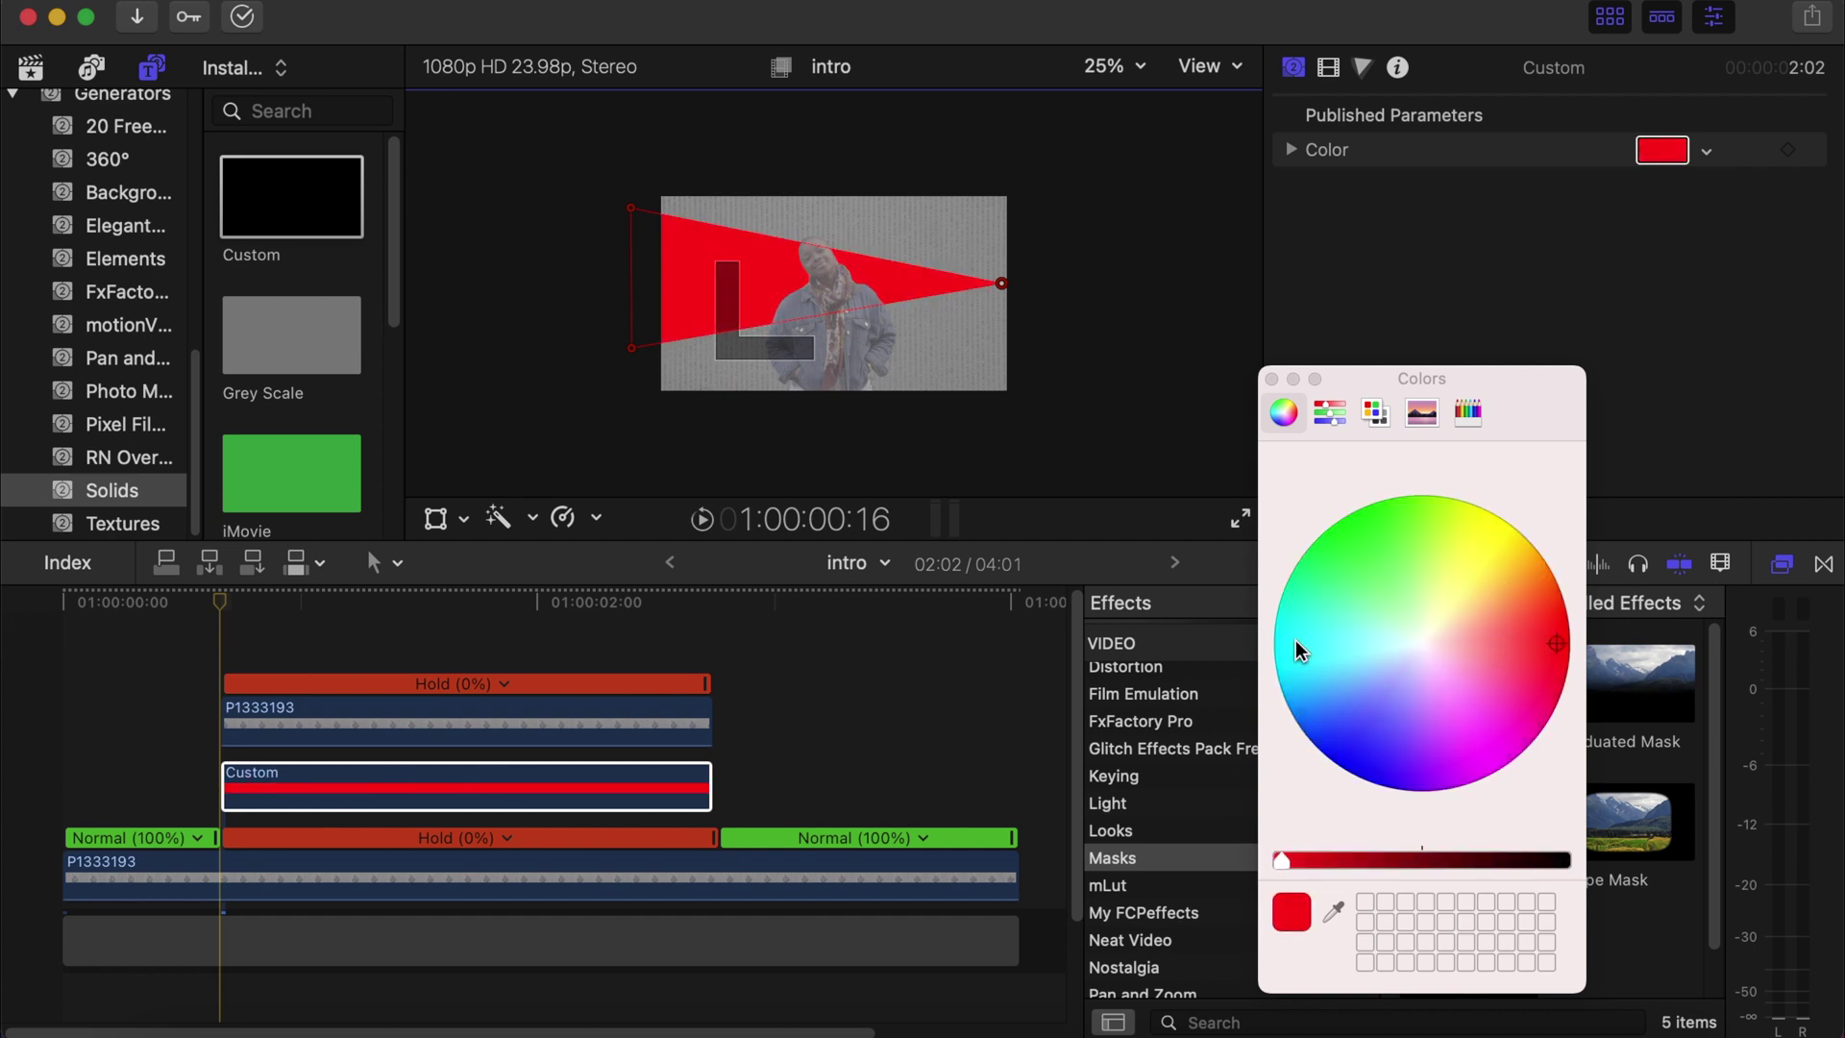
left_click(1271, 378)
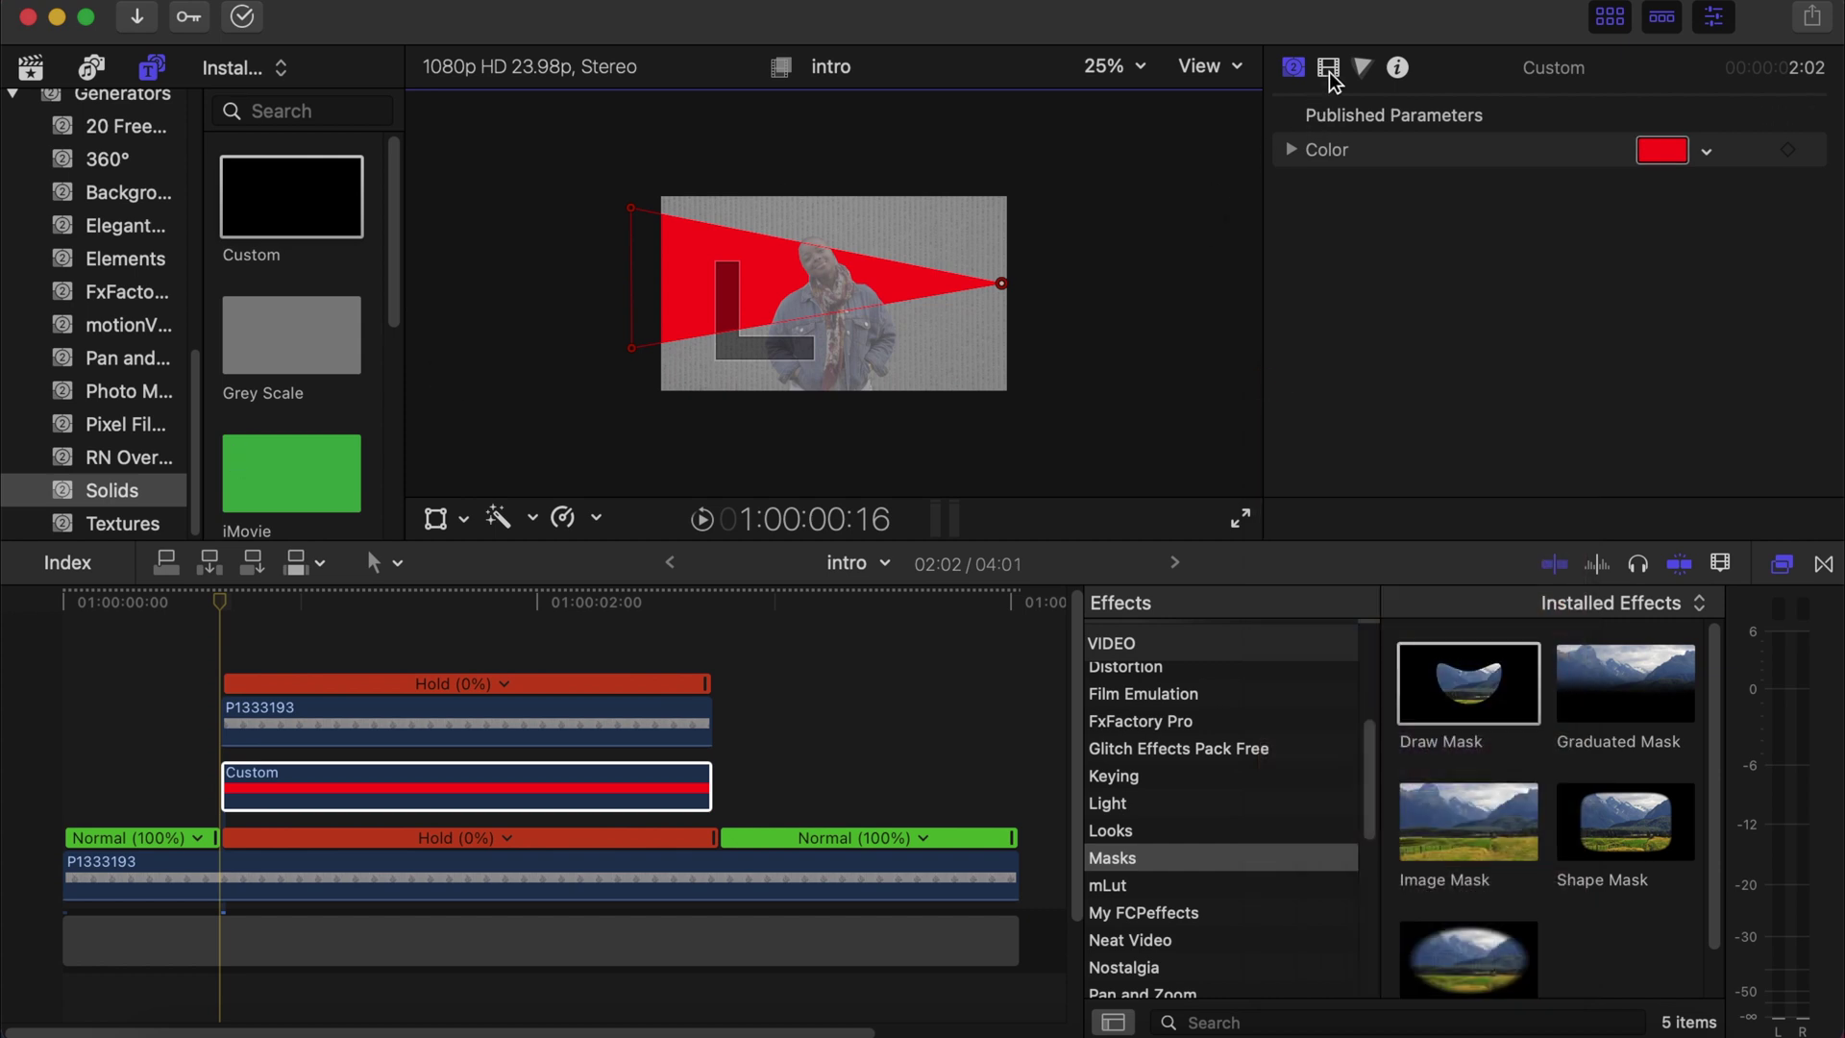
left_click(239, 793)
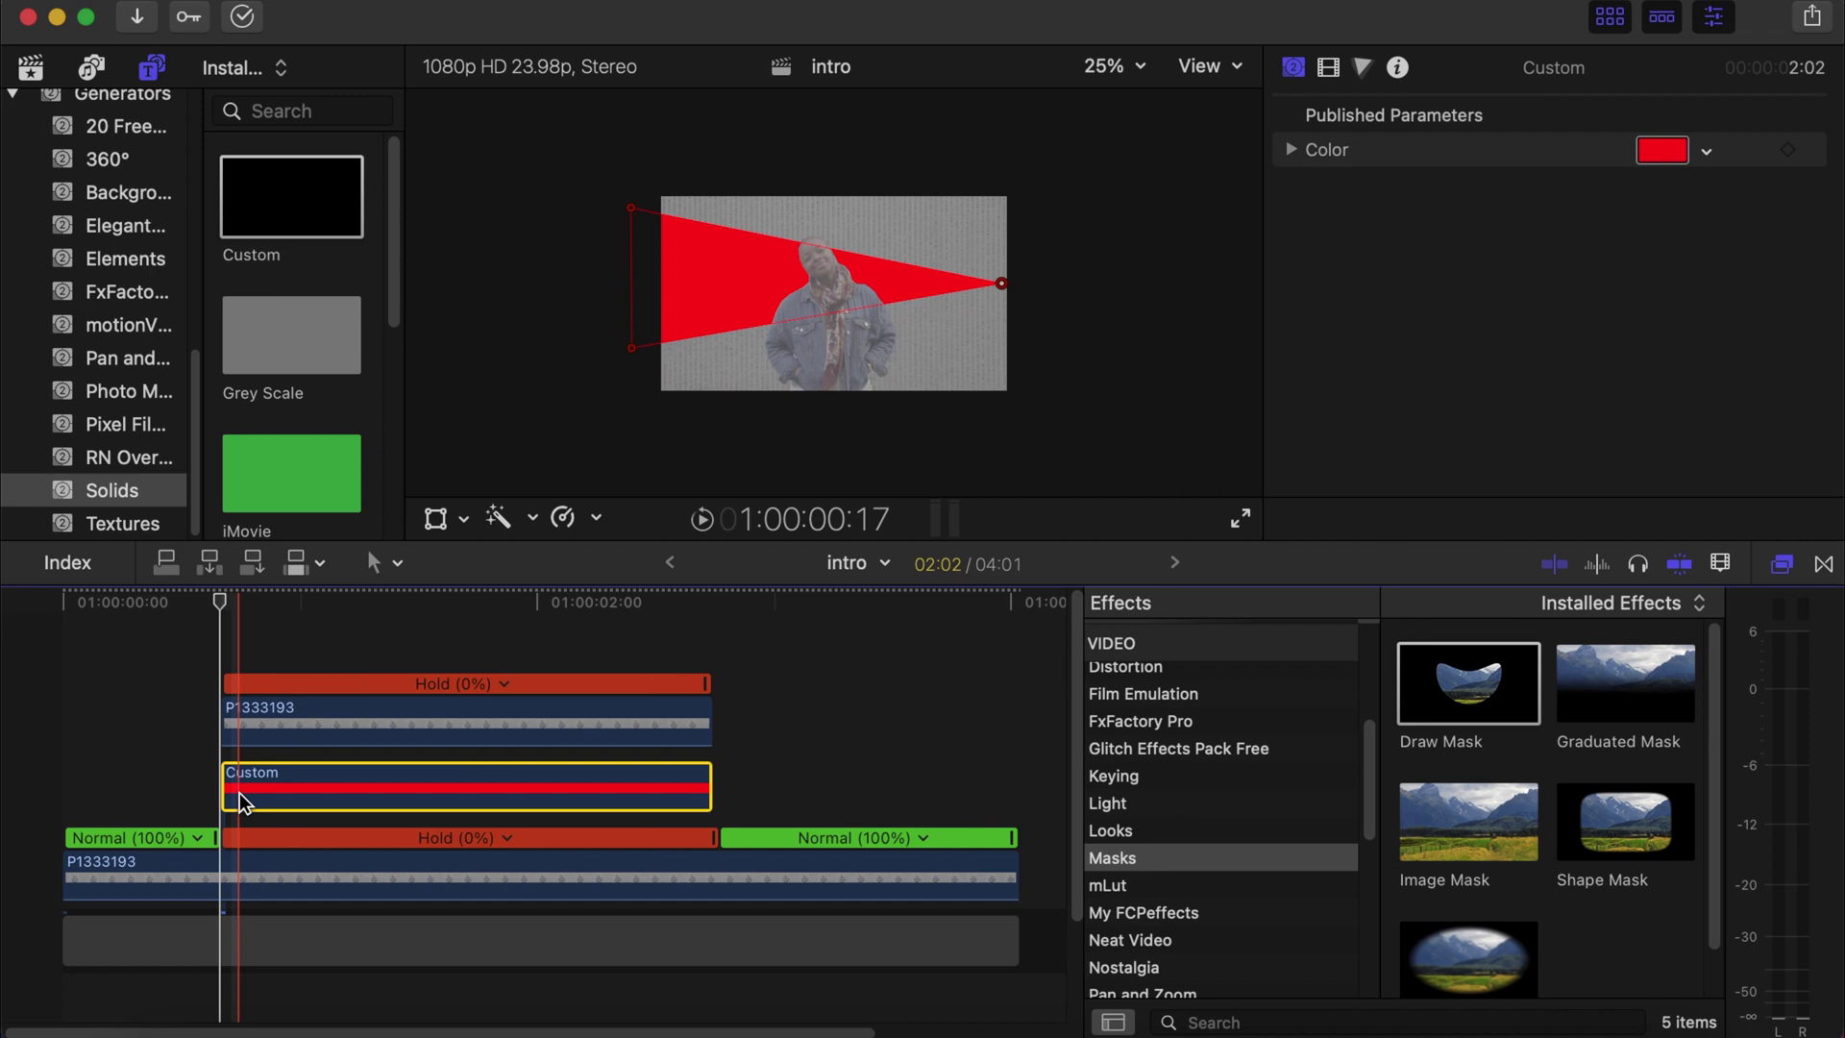
left_click_drag(243, 800, 244, 745)
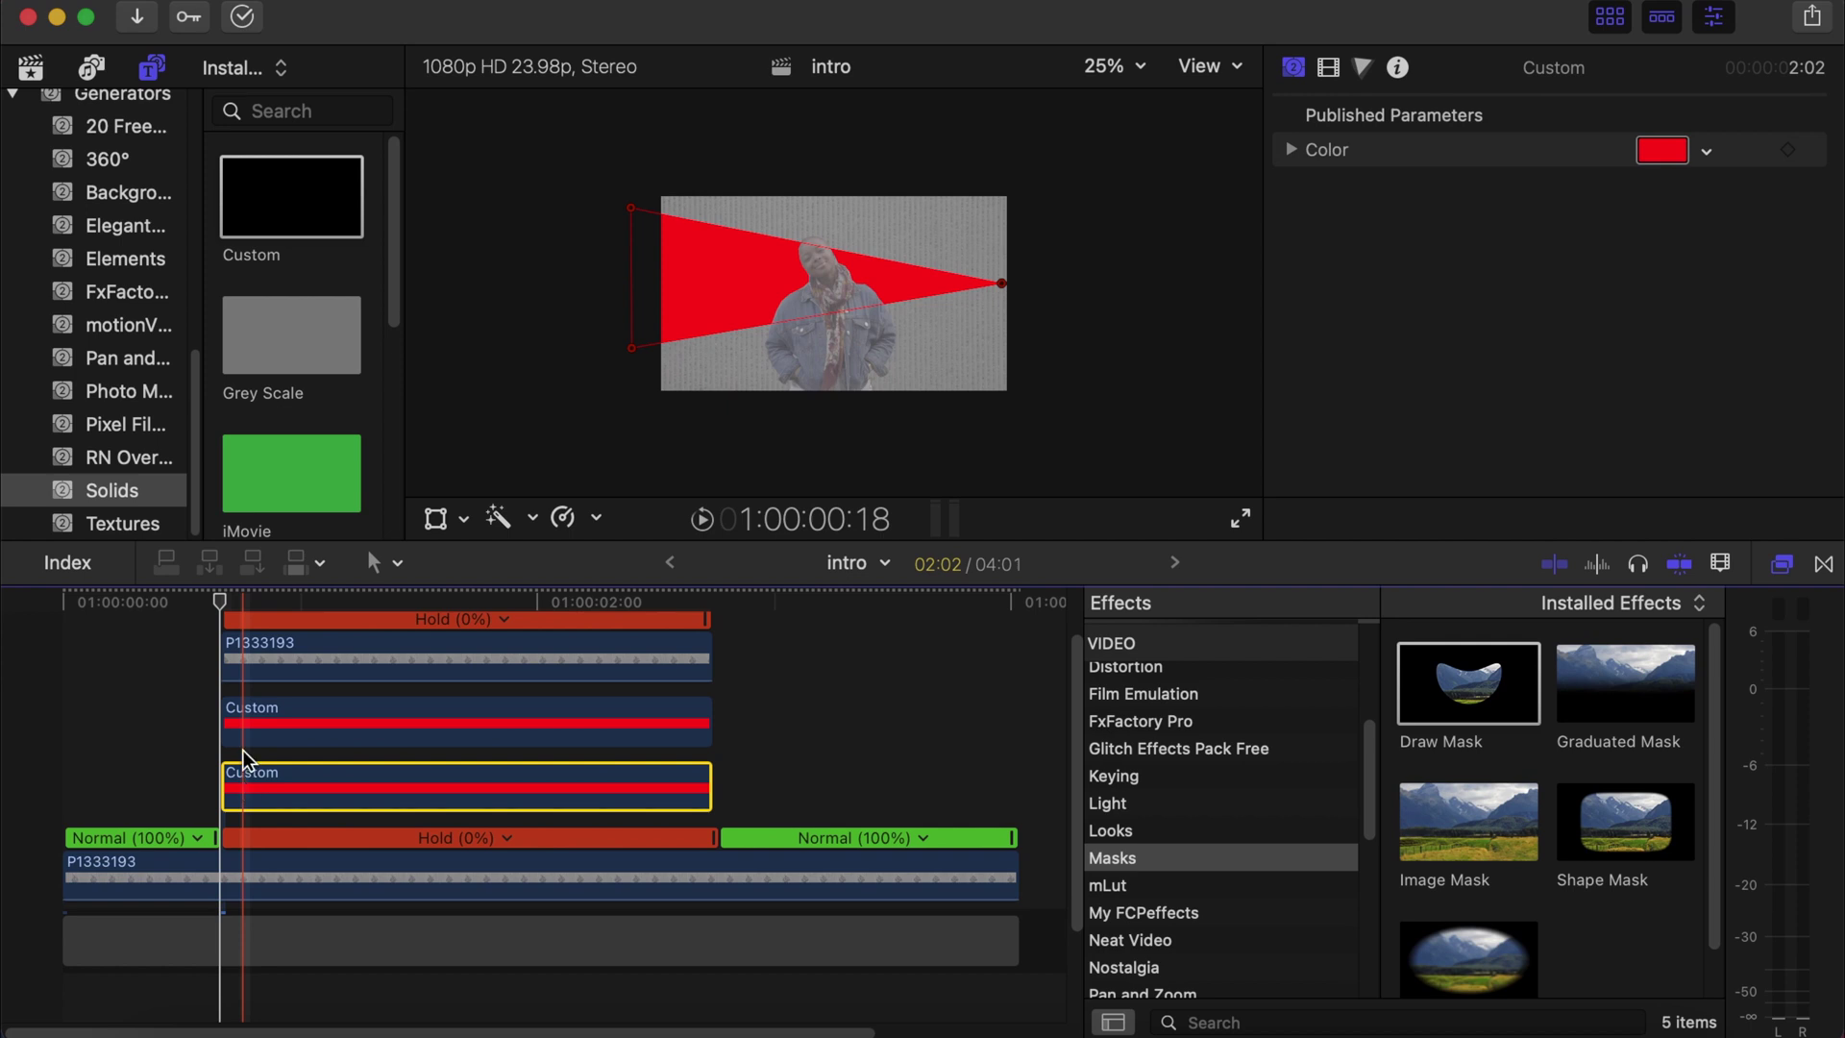
left_click(1662, 150)
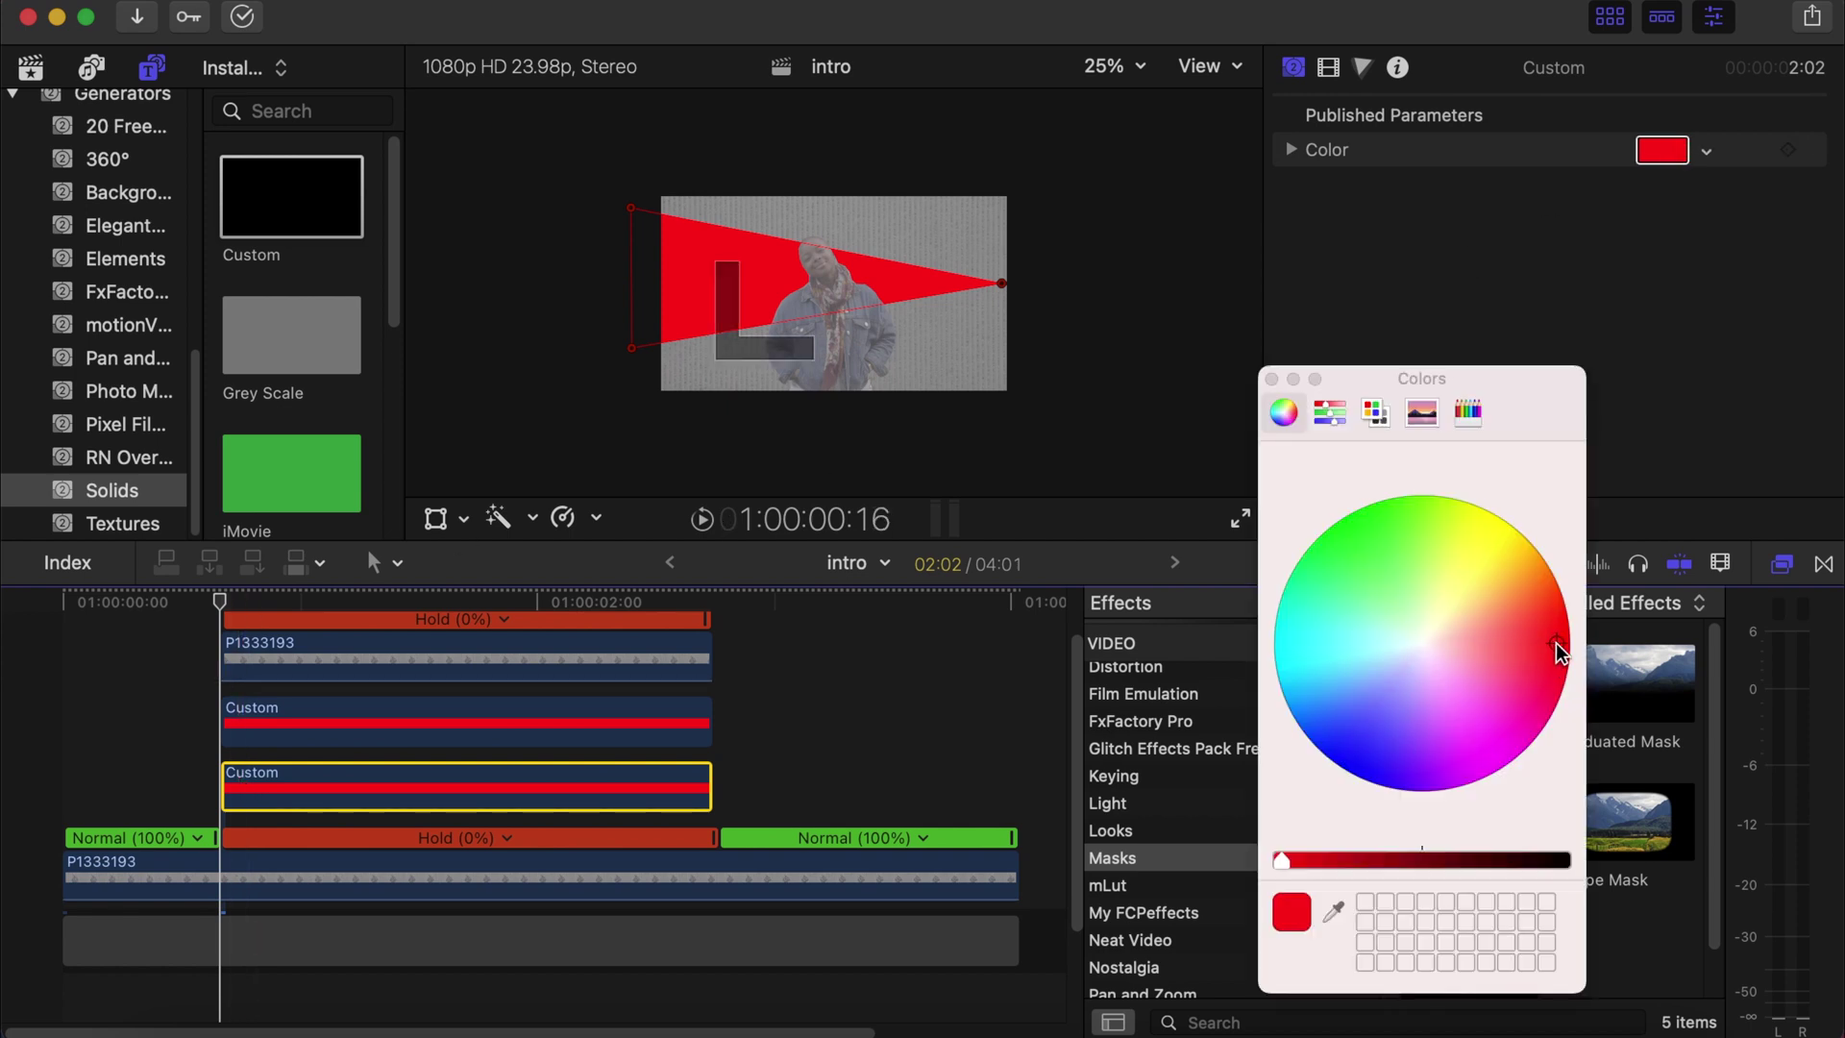
left_click_drag(1555, 643, 1428, 648)
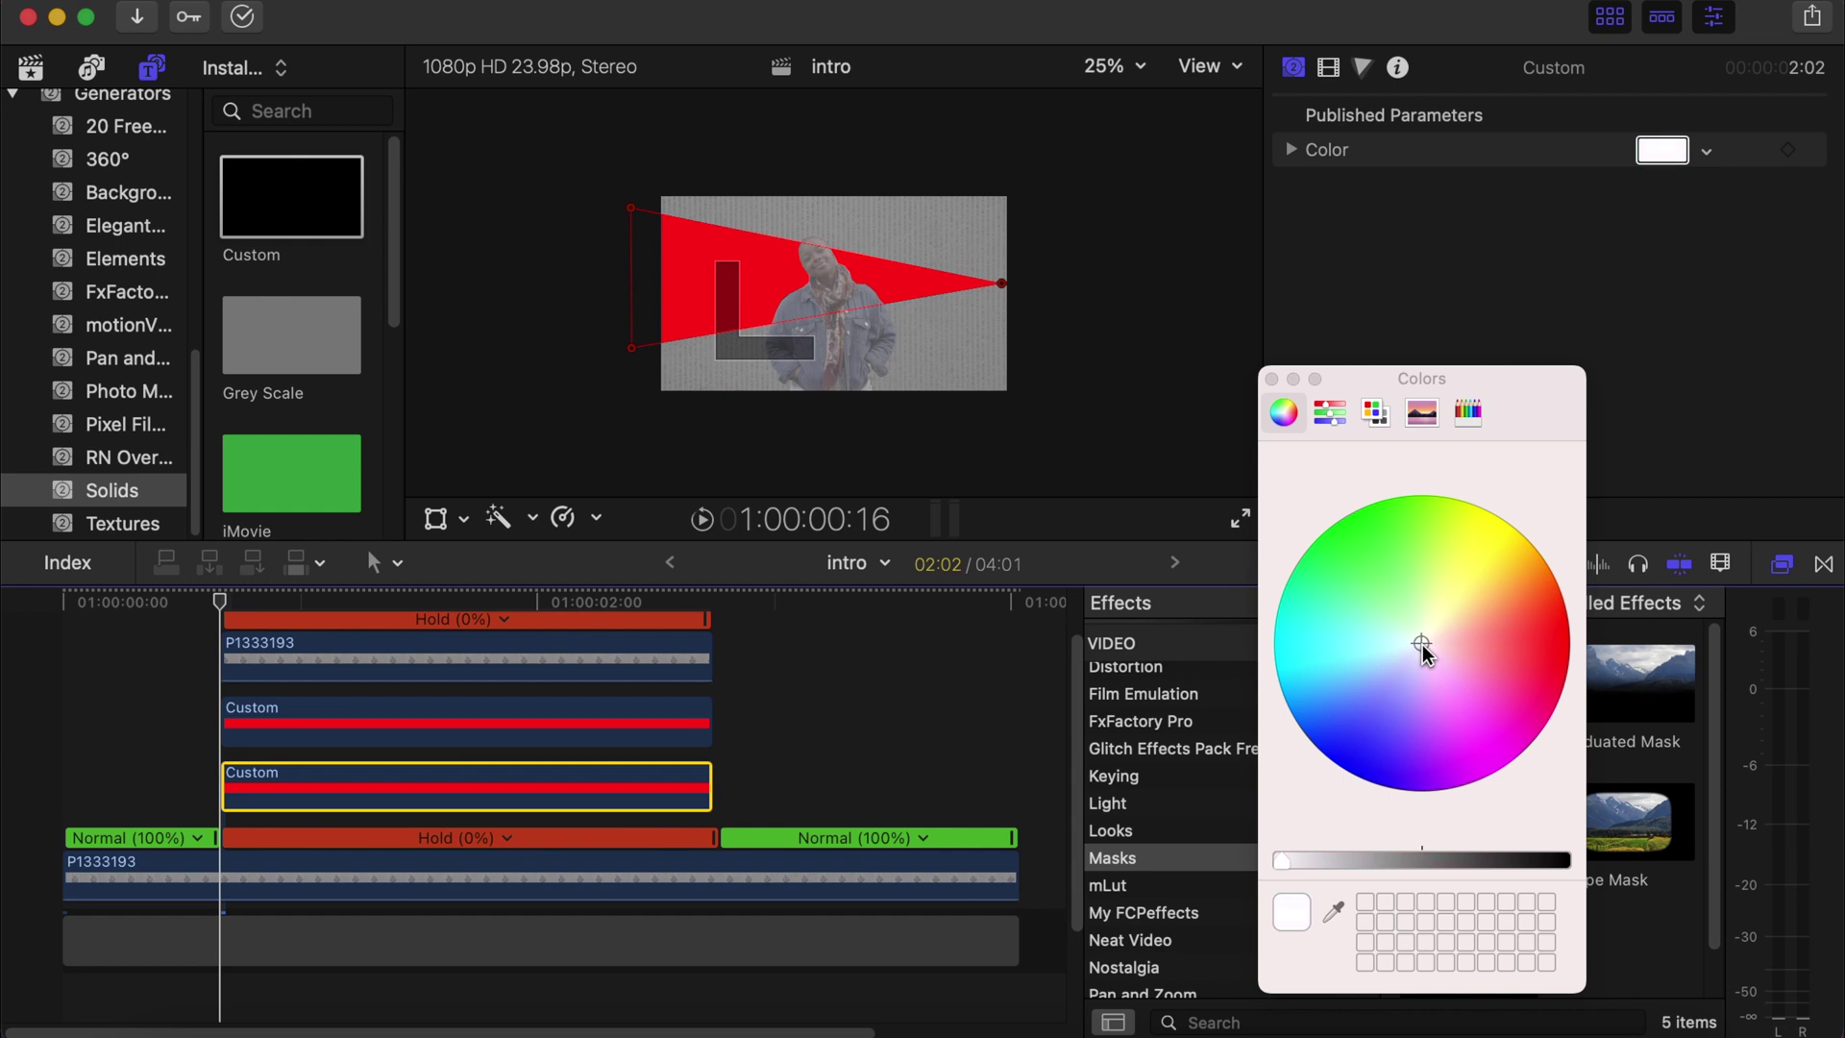
left_click(1272, 379)
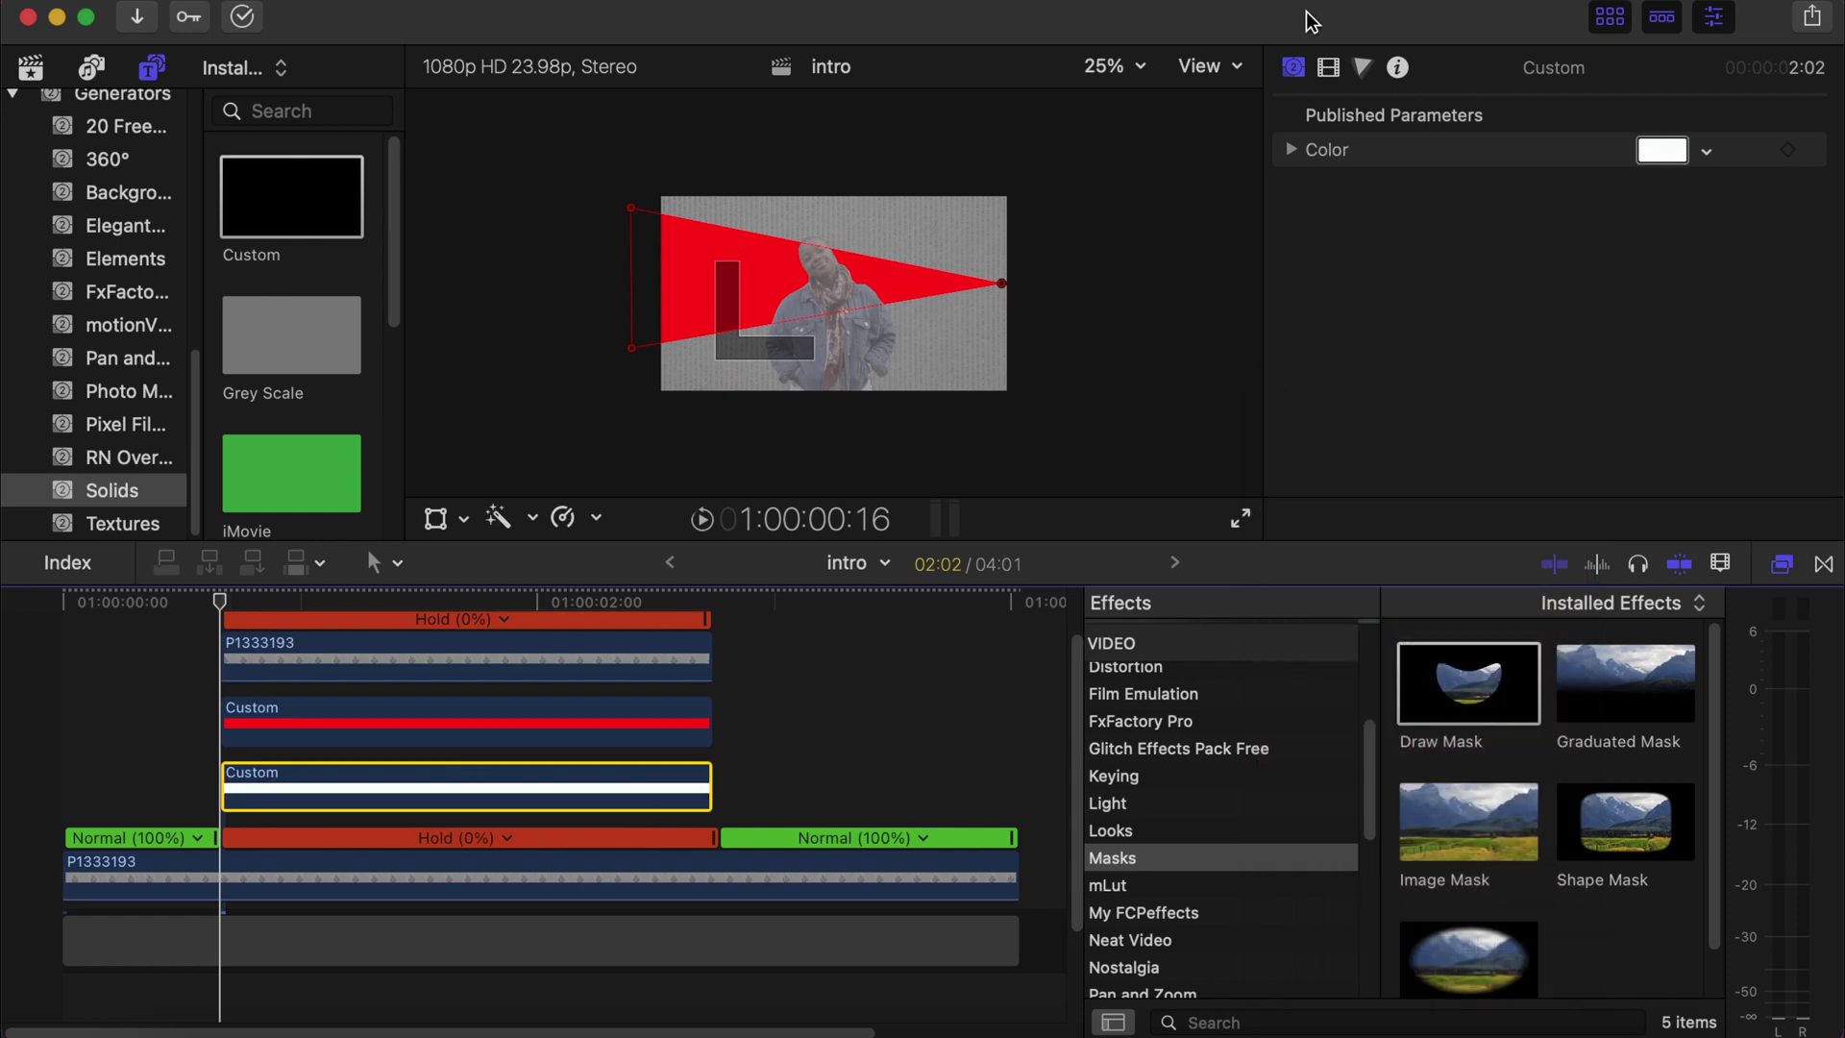
Scale the white triangle copy to 120% and adjust its lower corner to even the outline.
left_click(1328, 67)
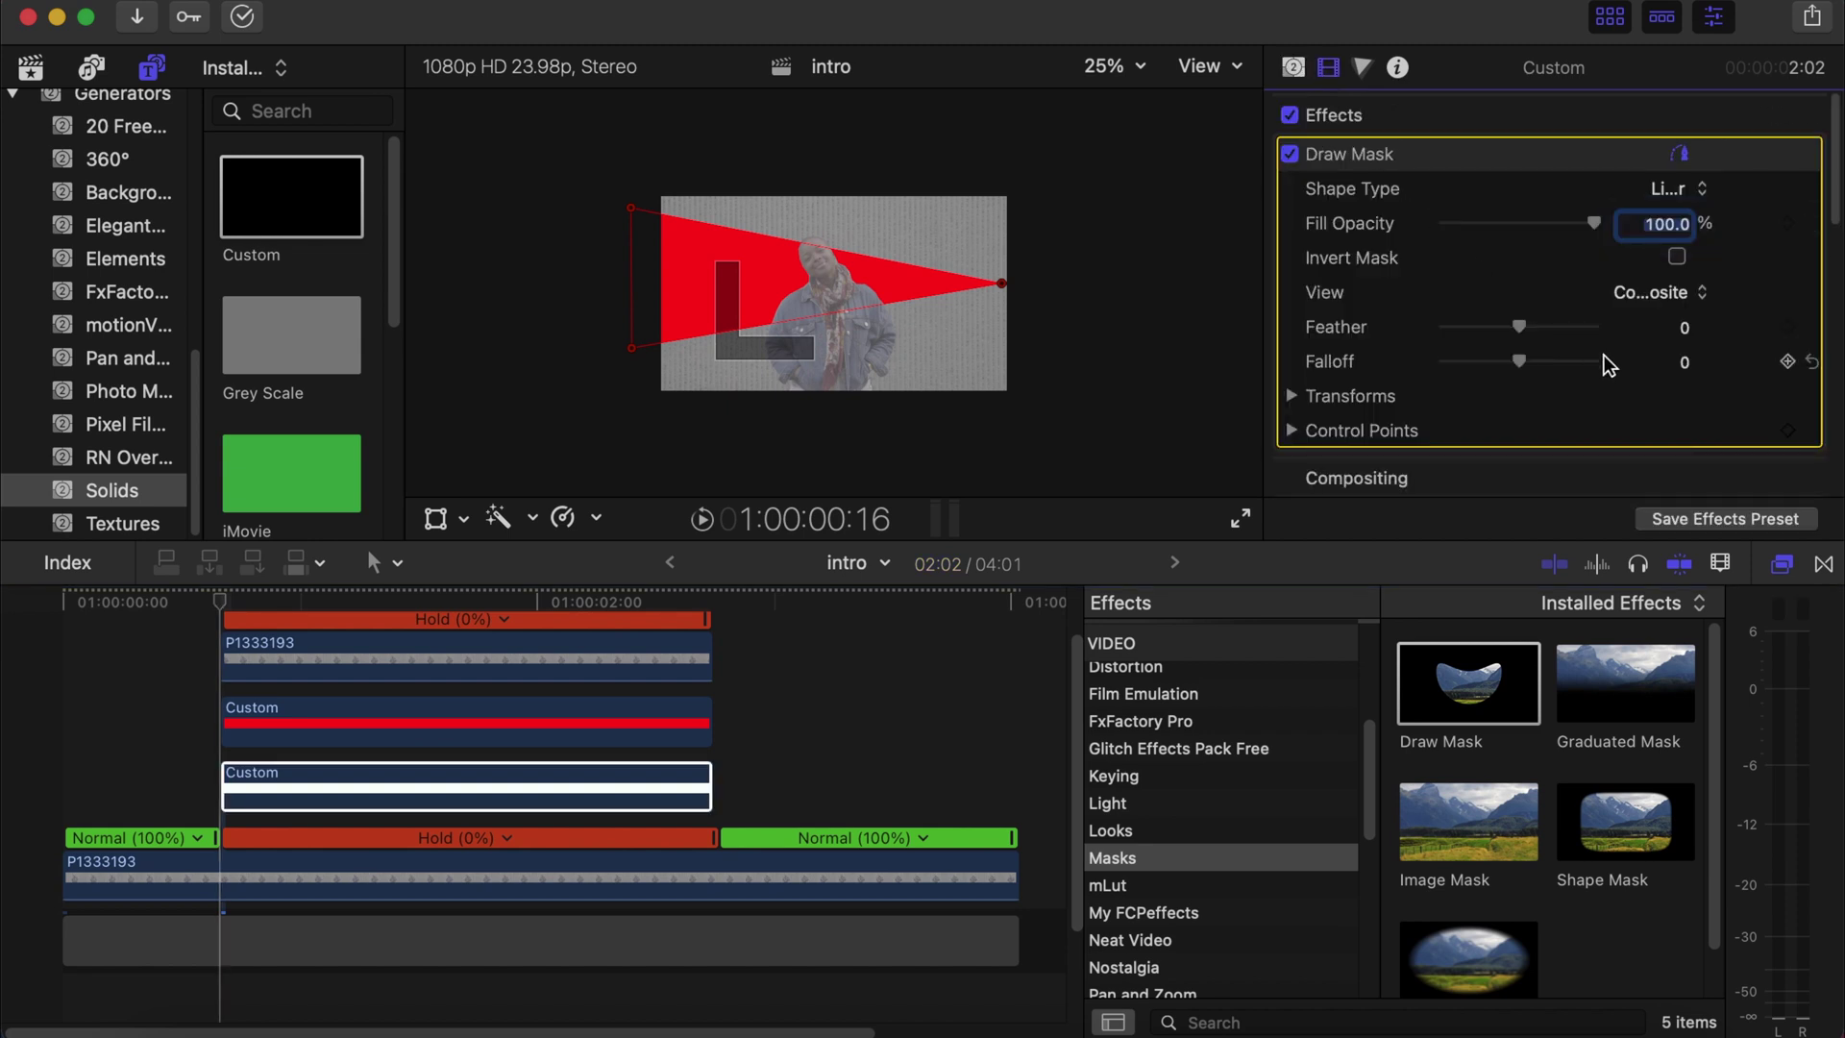
scroll(1605, 354, "down", 3)
scroll(1604, 355, "down", 2)
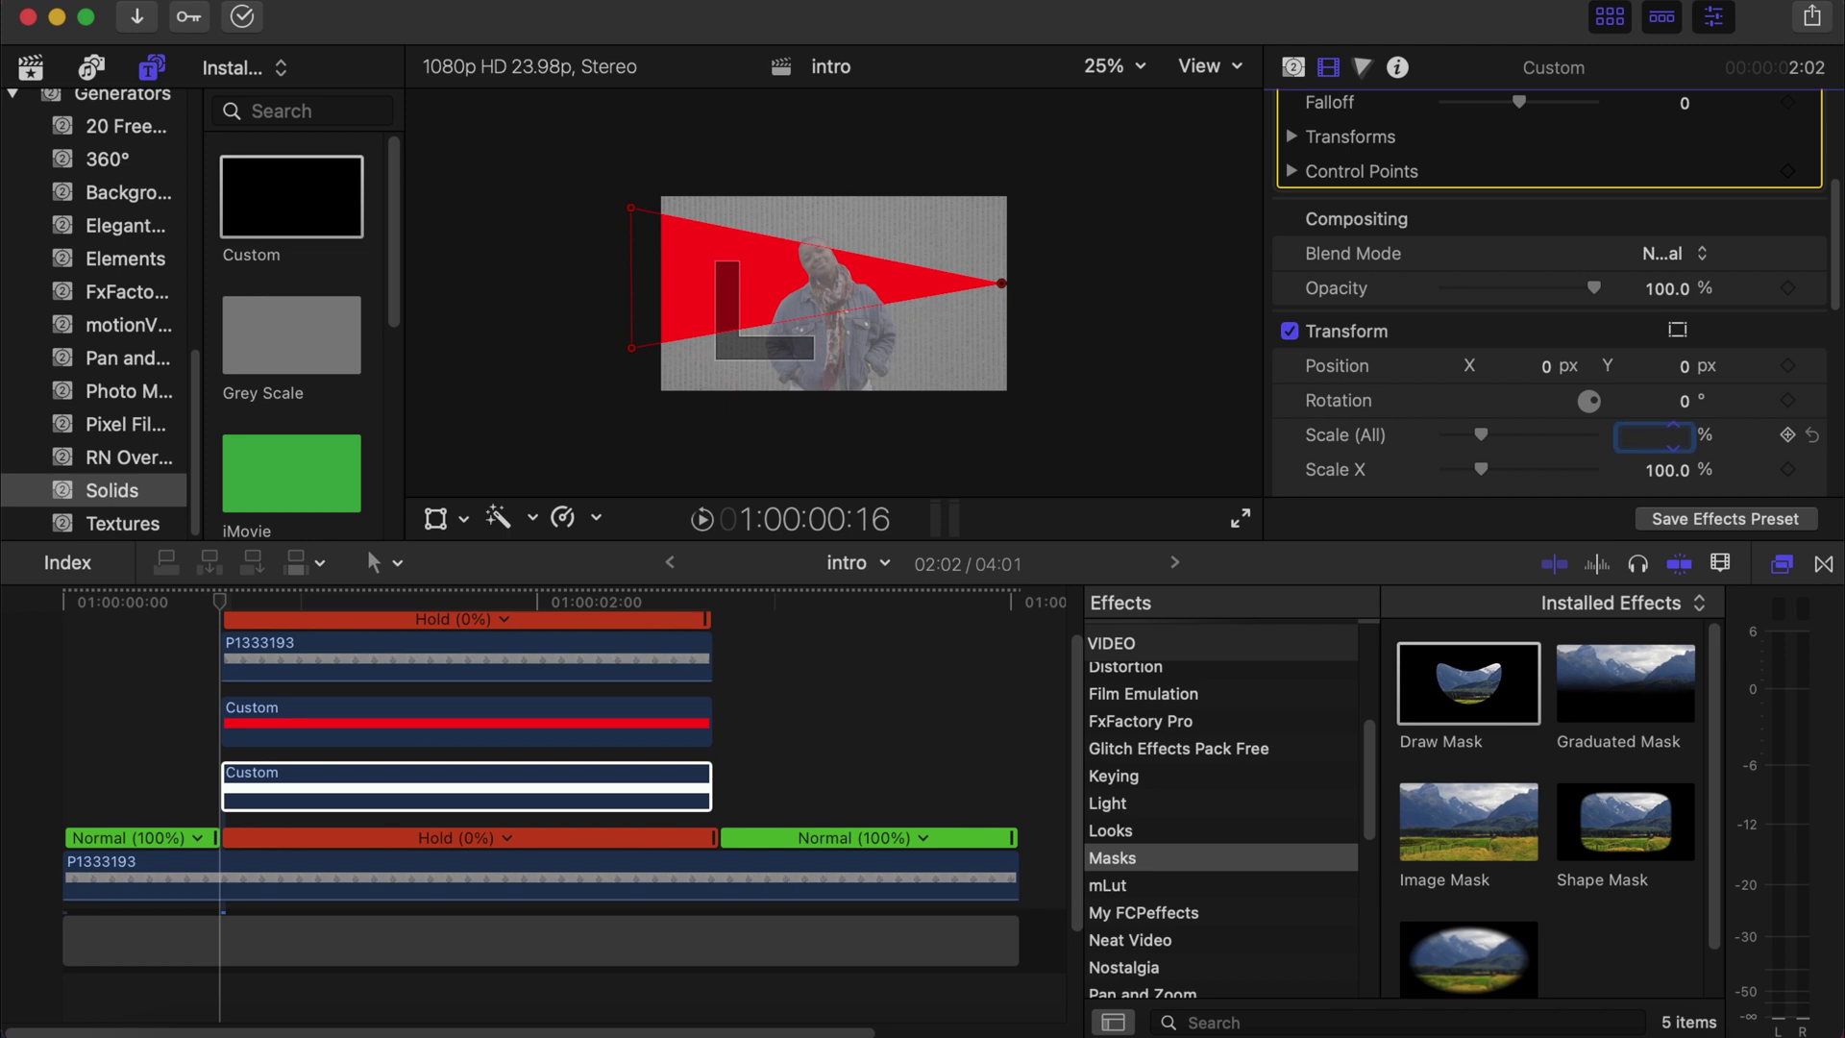
type("120")
key("Return")
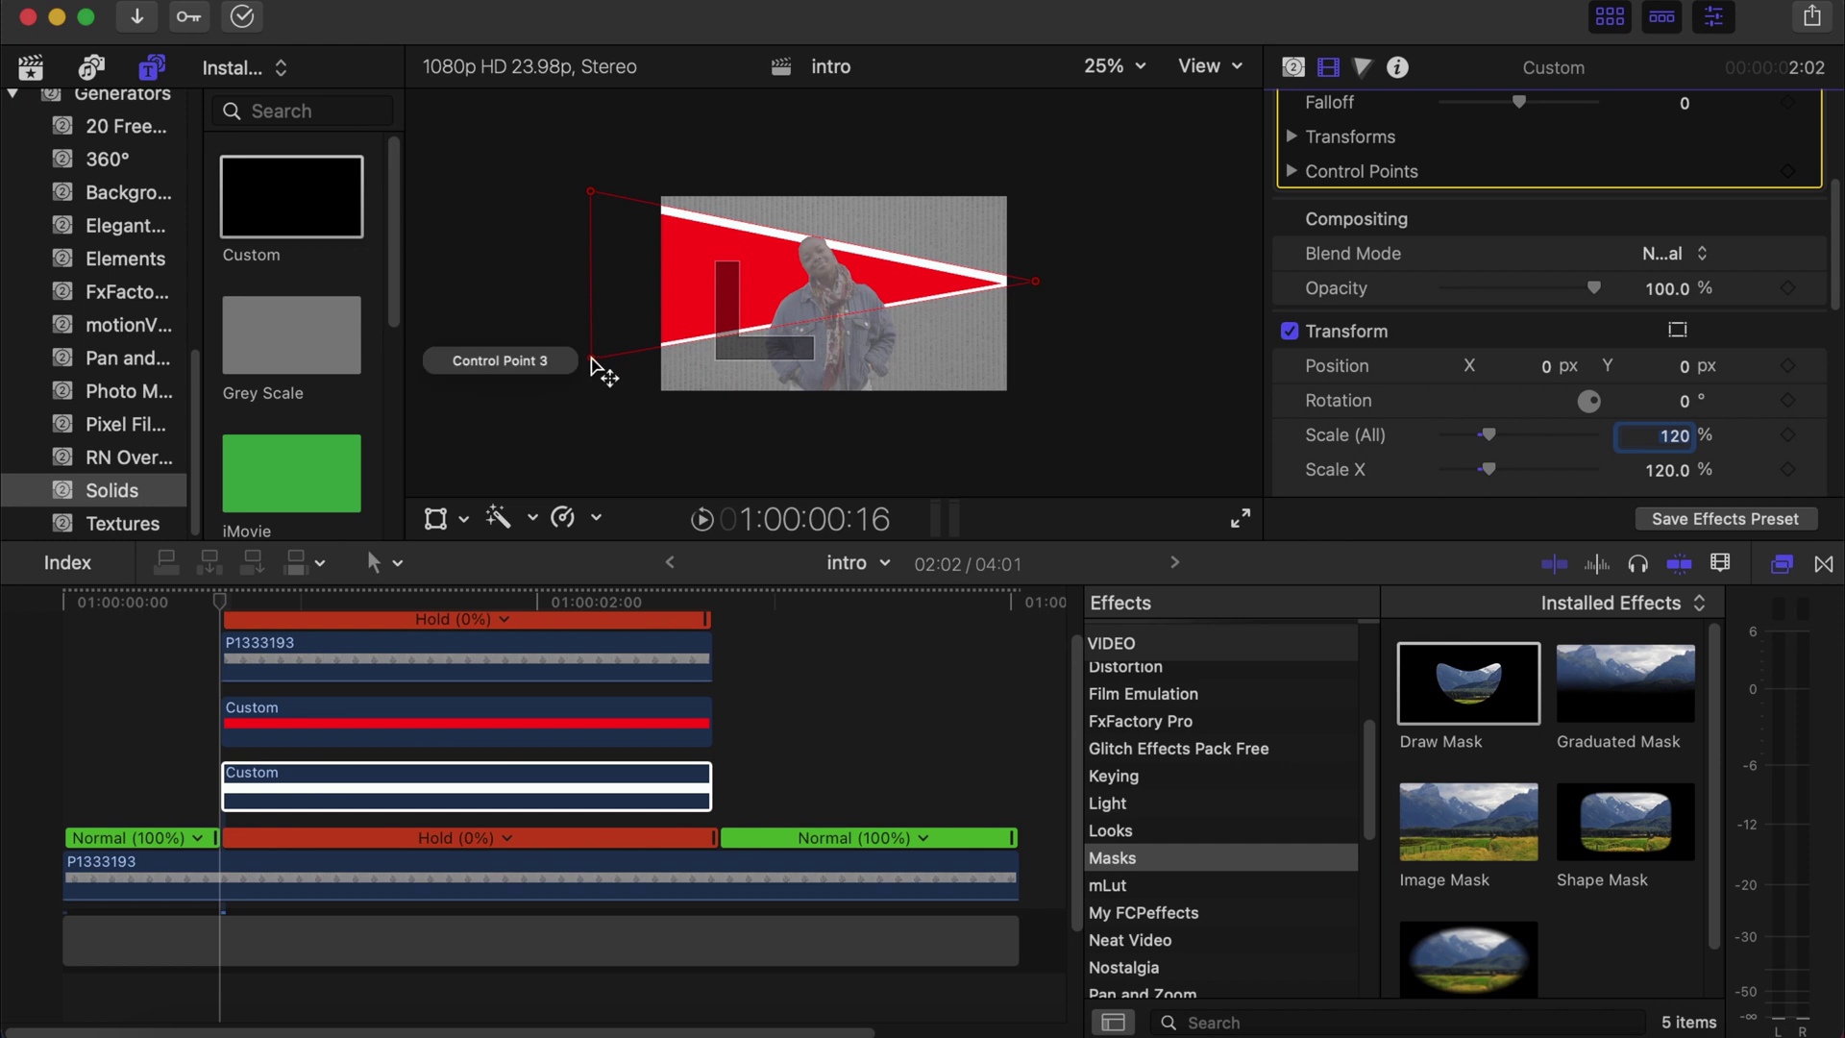
left_click_drag(591, 360, 597, 364)
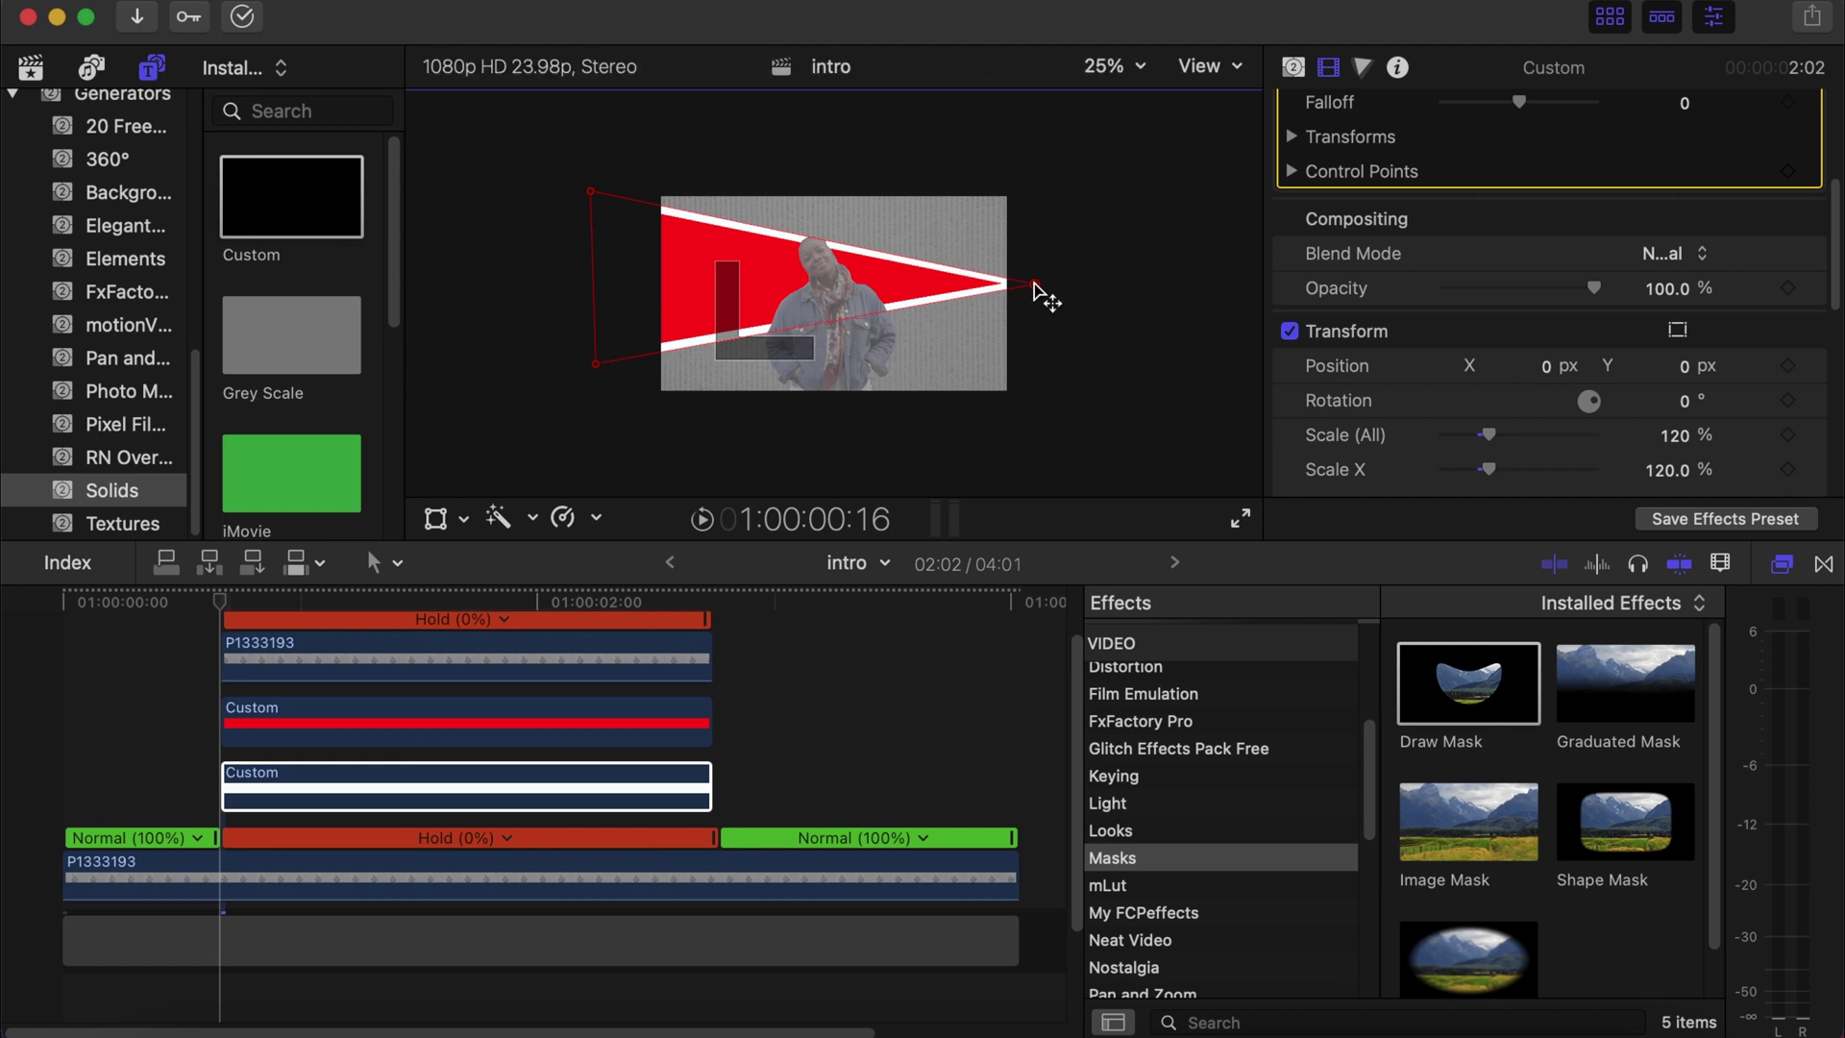
left_click(317, 721)
left_click(153, 69)
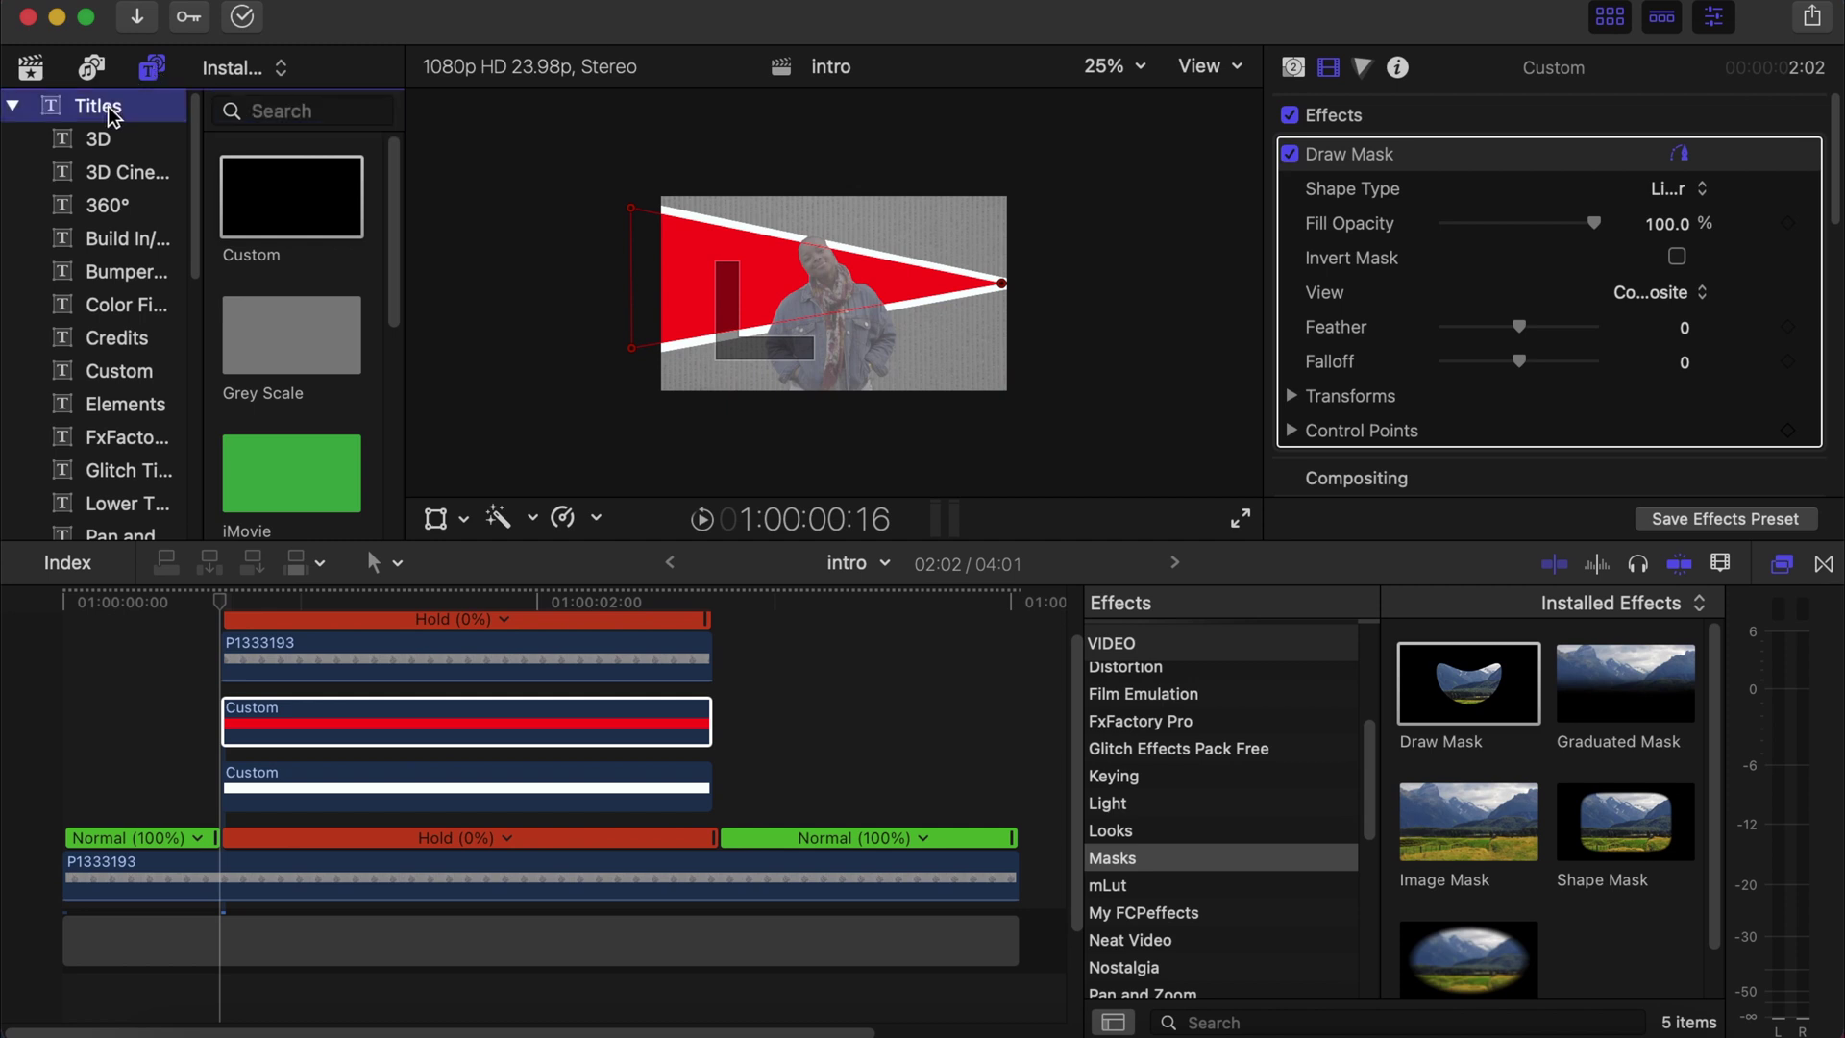
Add a Basic Title above the triangle clips and cut it to match their length.
left_click(152, 67)
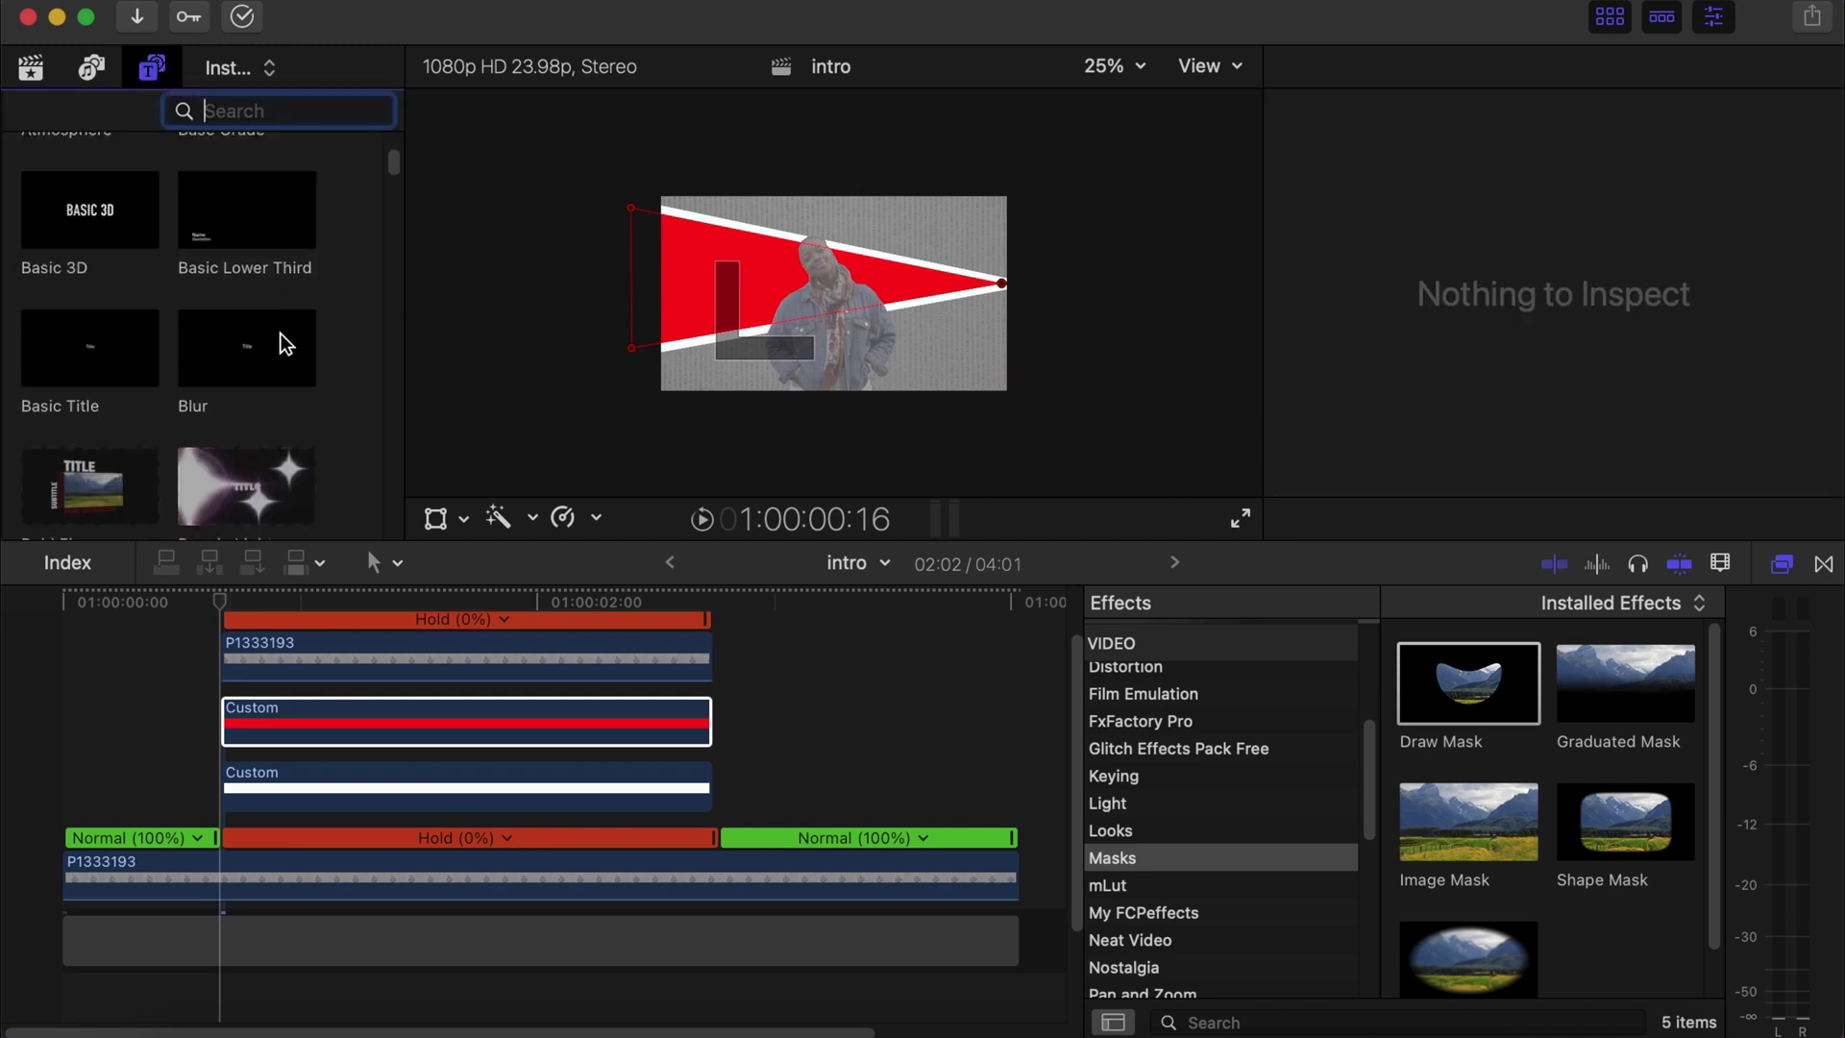
scroll(279, 332, "down", 2)
scroll(280, 332, "down", 1)
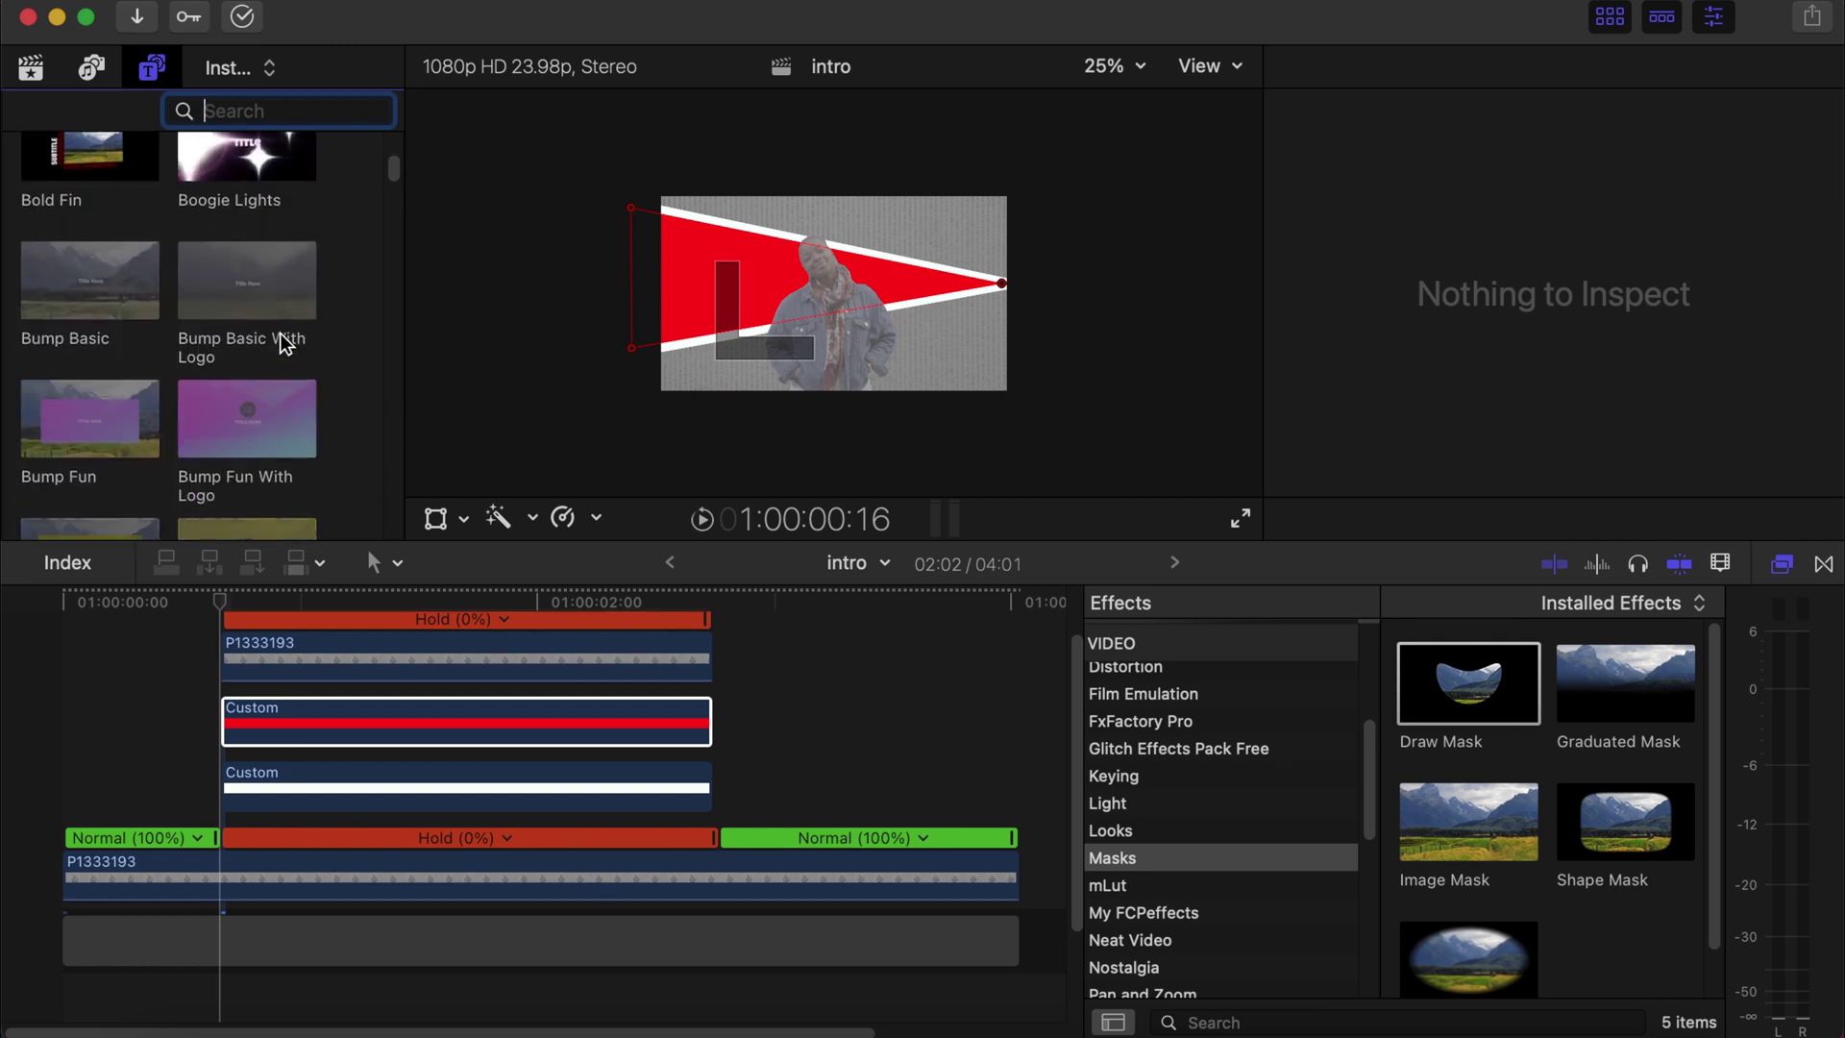
scroll(285, 344, "down", 1)
scroll(284, 344, "up", 5)
scroll(284, 344, "down", 2)
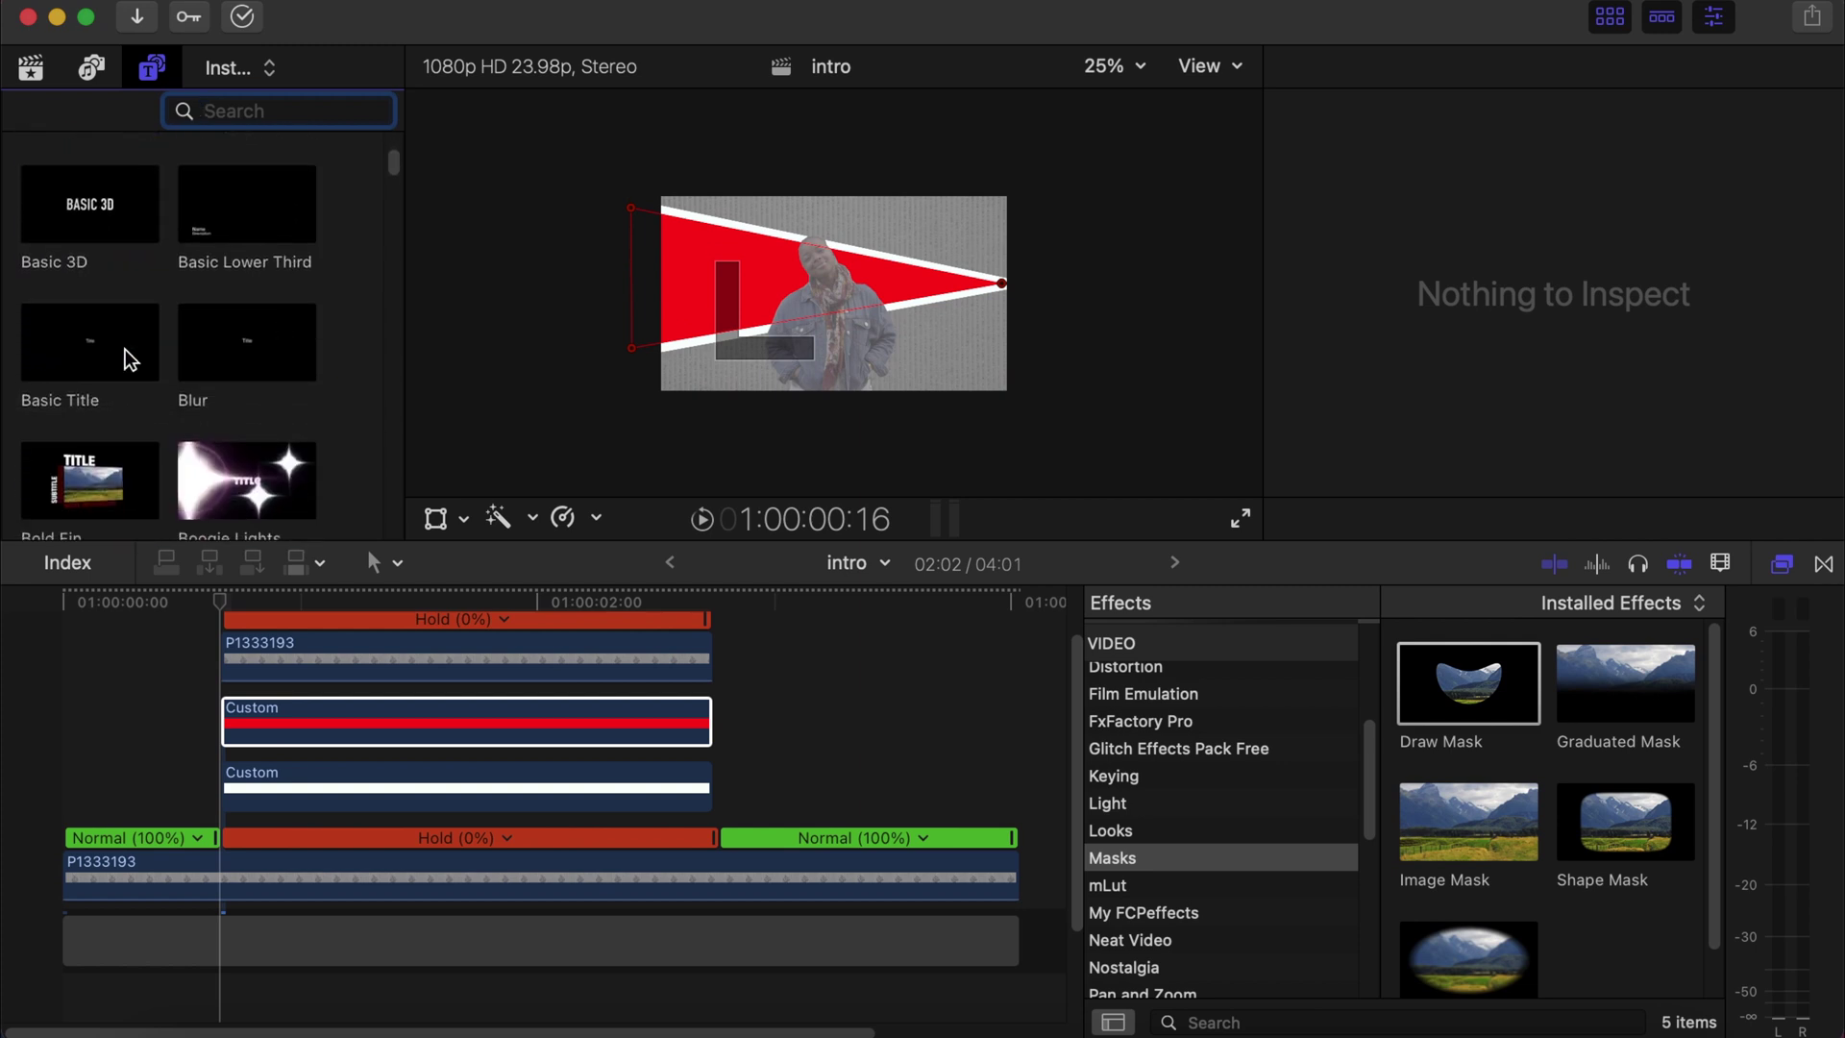
left_click_drag(85, 350, 233, 710)
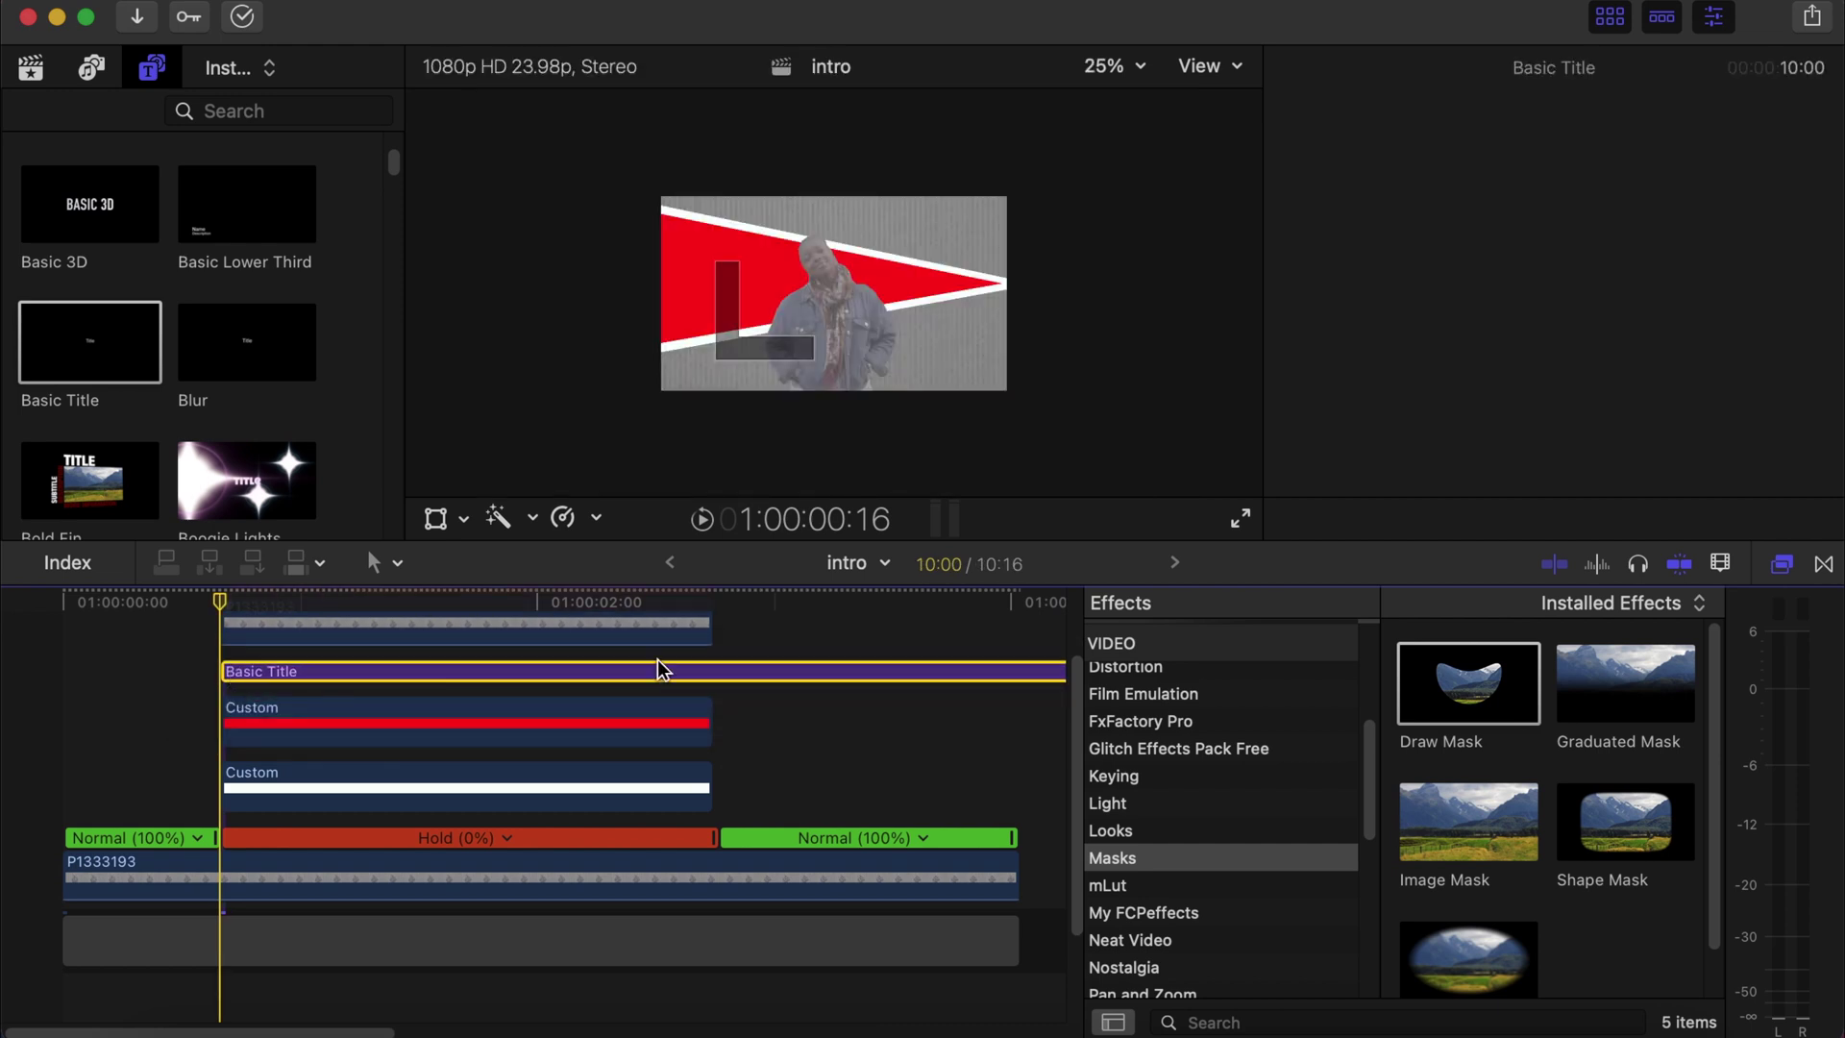
key("b")
left_click(714, 673)
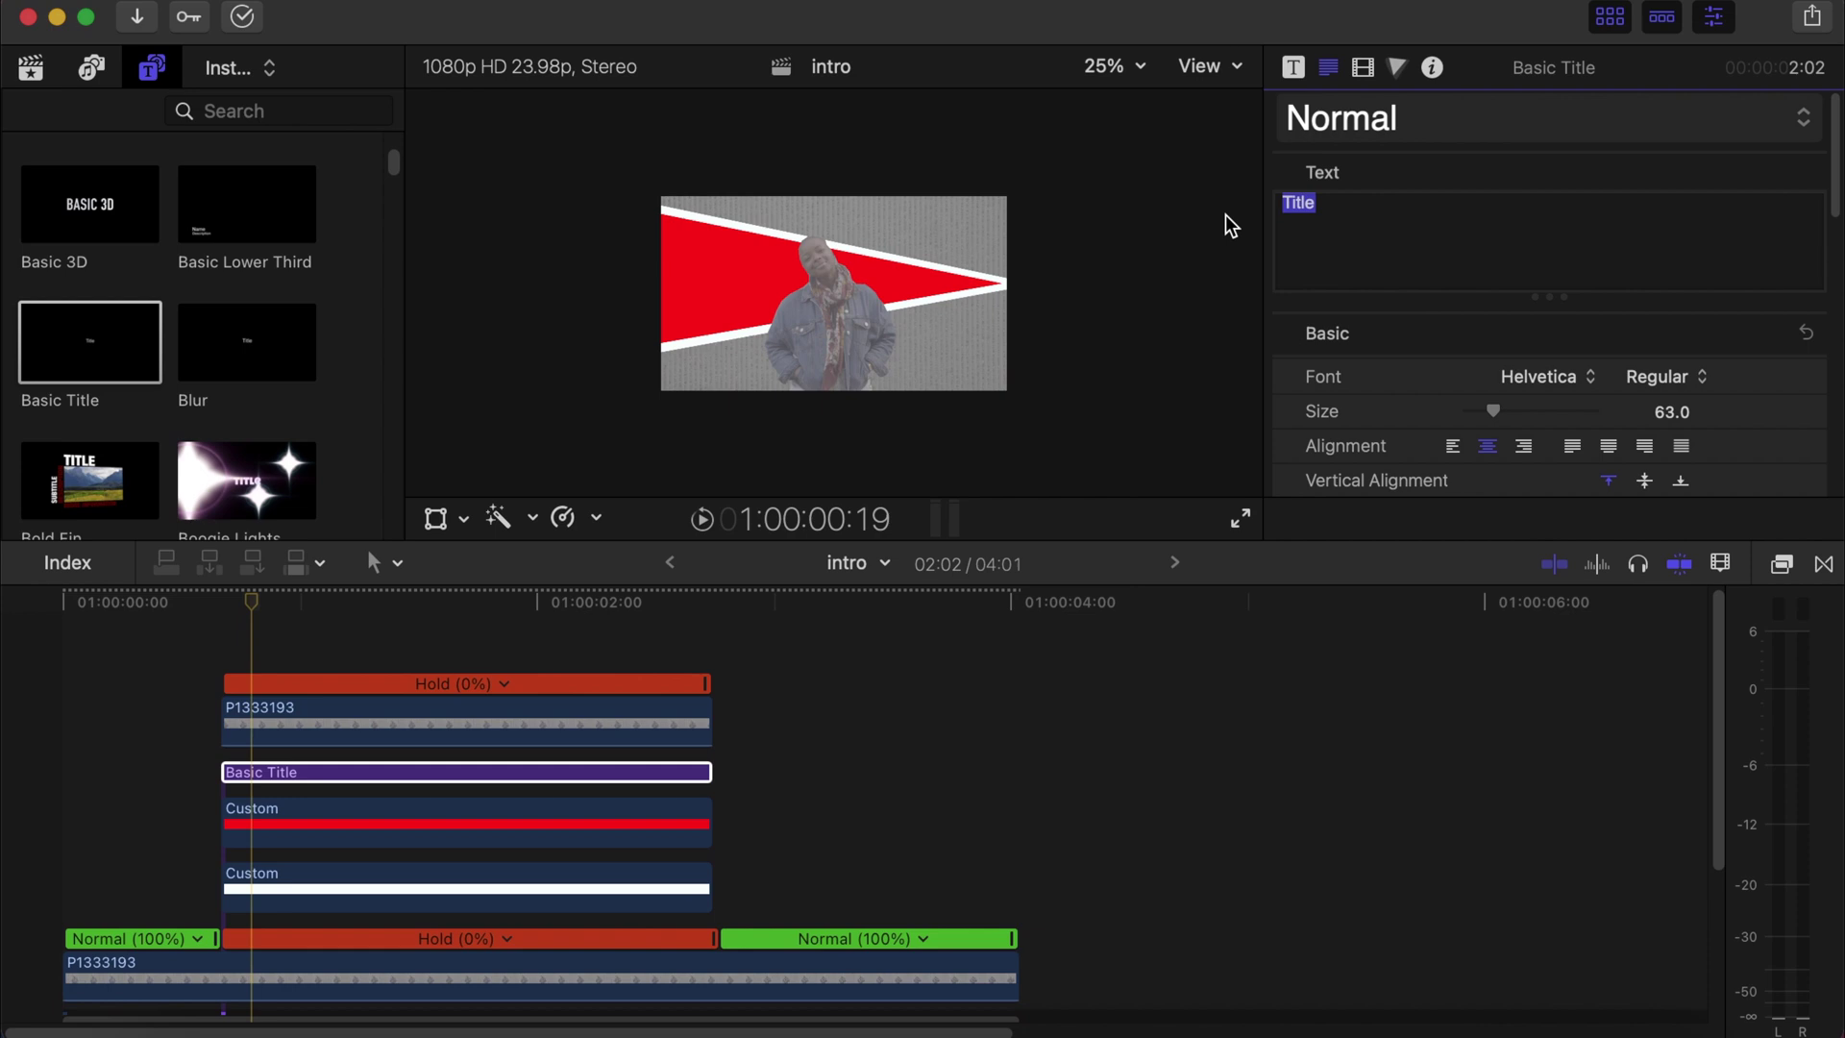
Type 'subscribe', place it on the red banner, and set it Bold at size 131.
type("subscr")
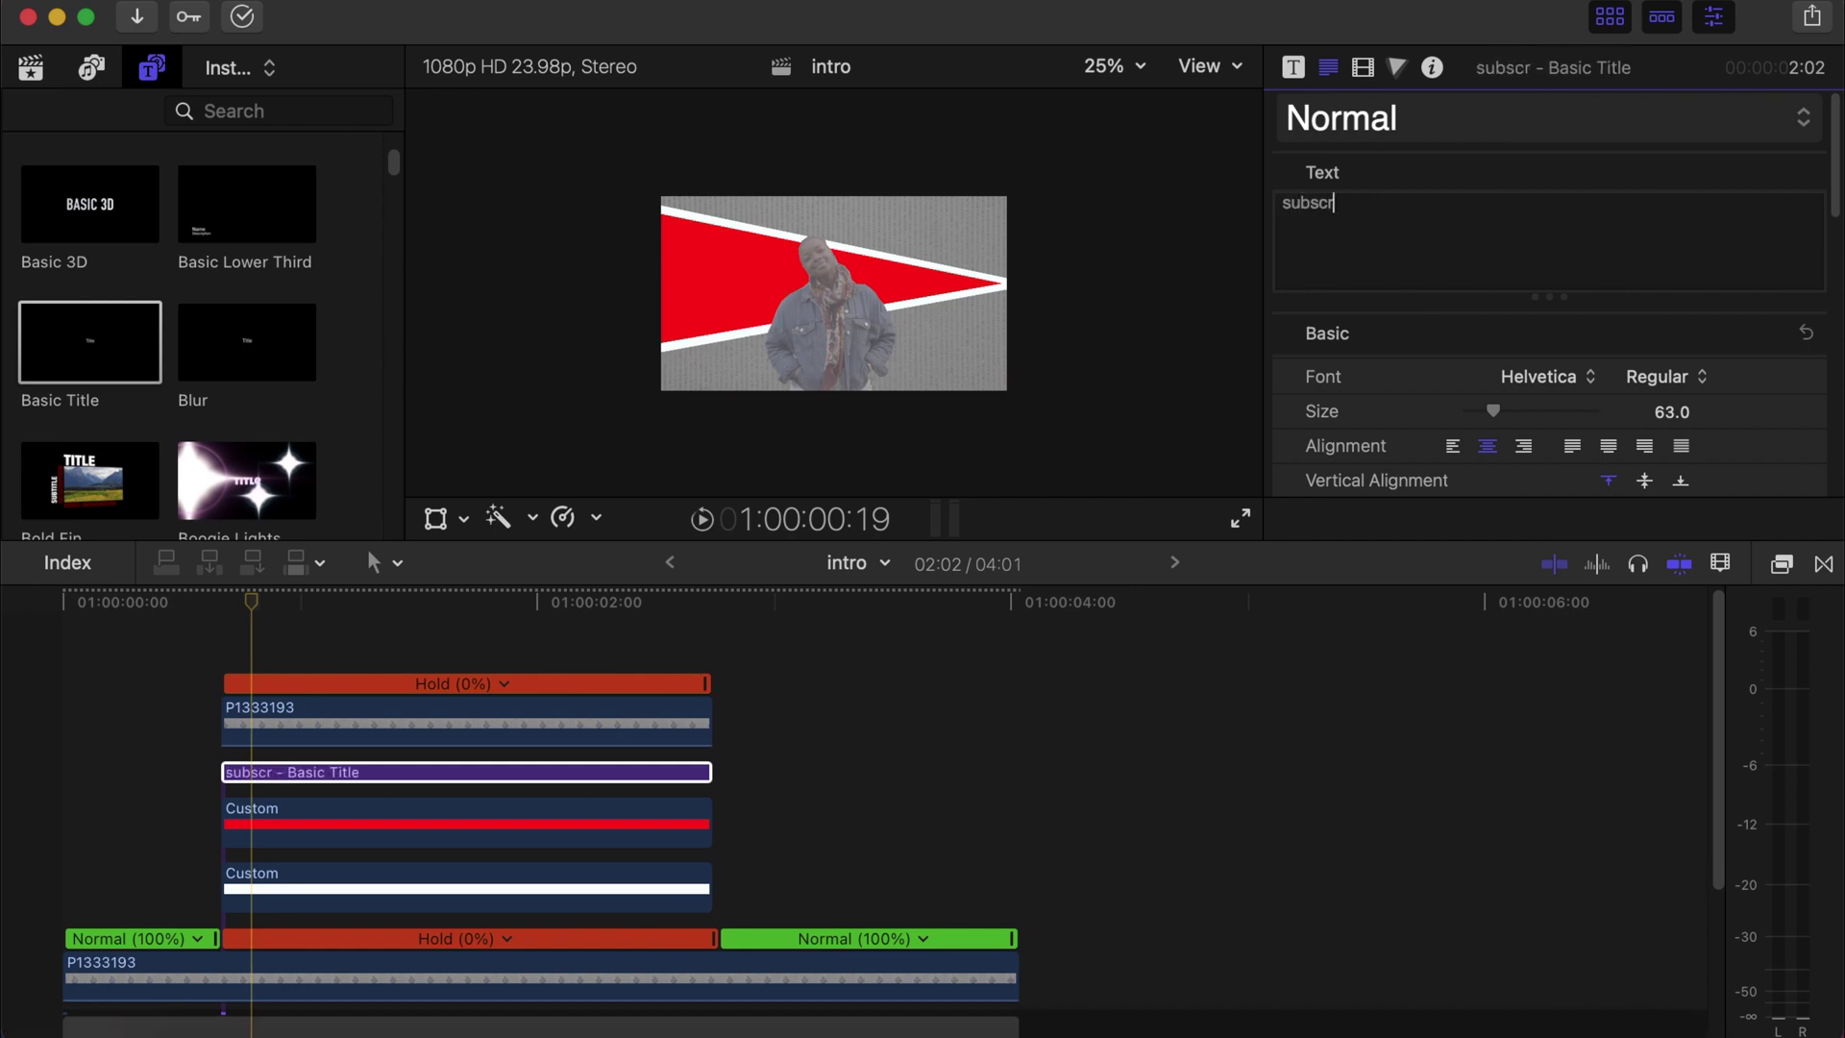
type("ibe")
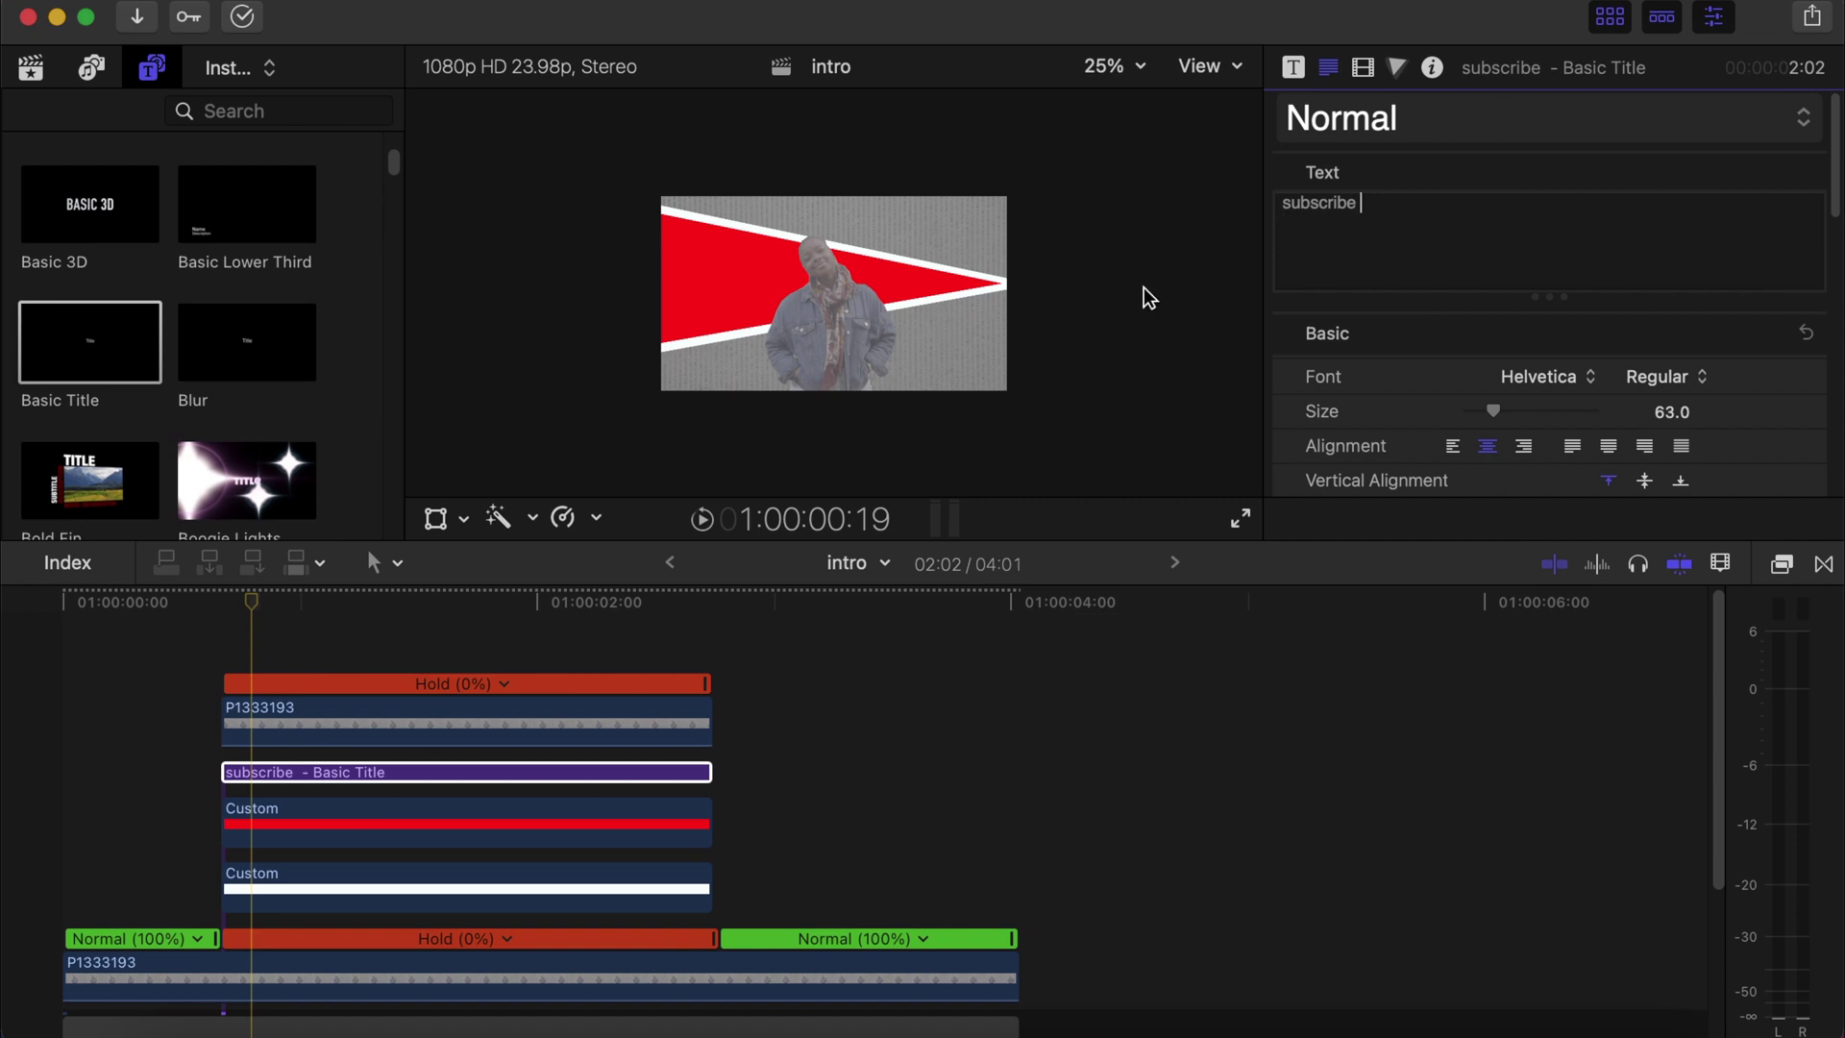
left_click_drag(820, 298, 704, 290)
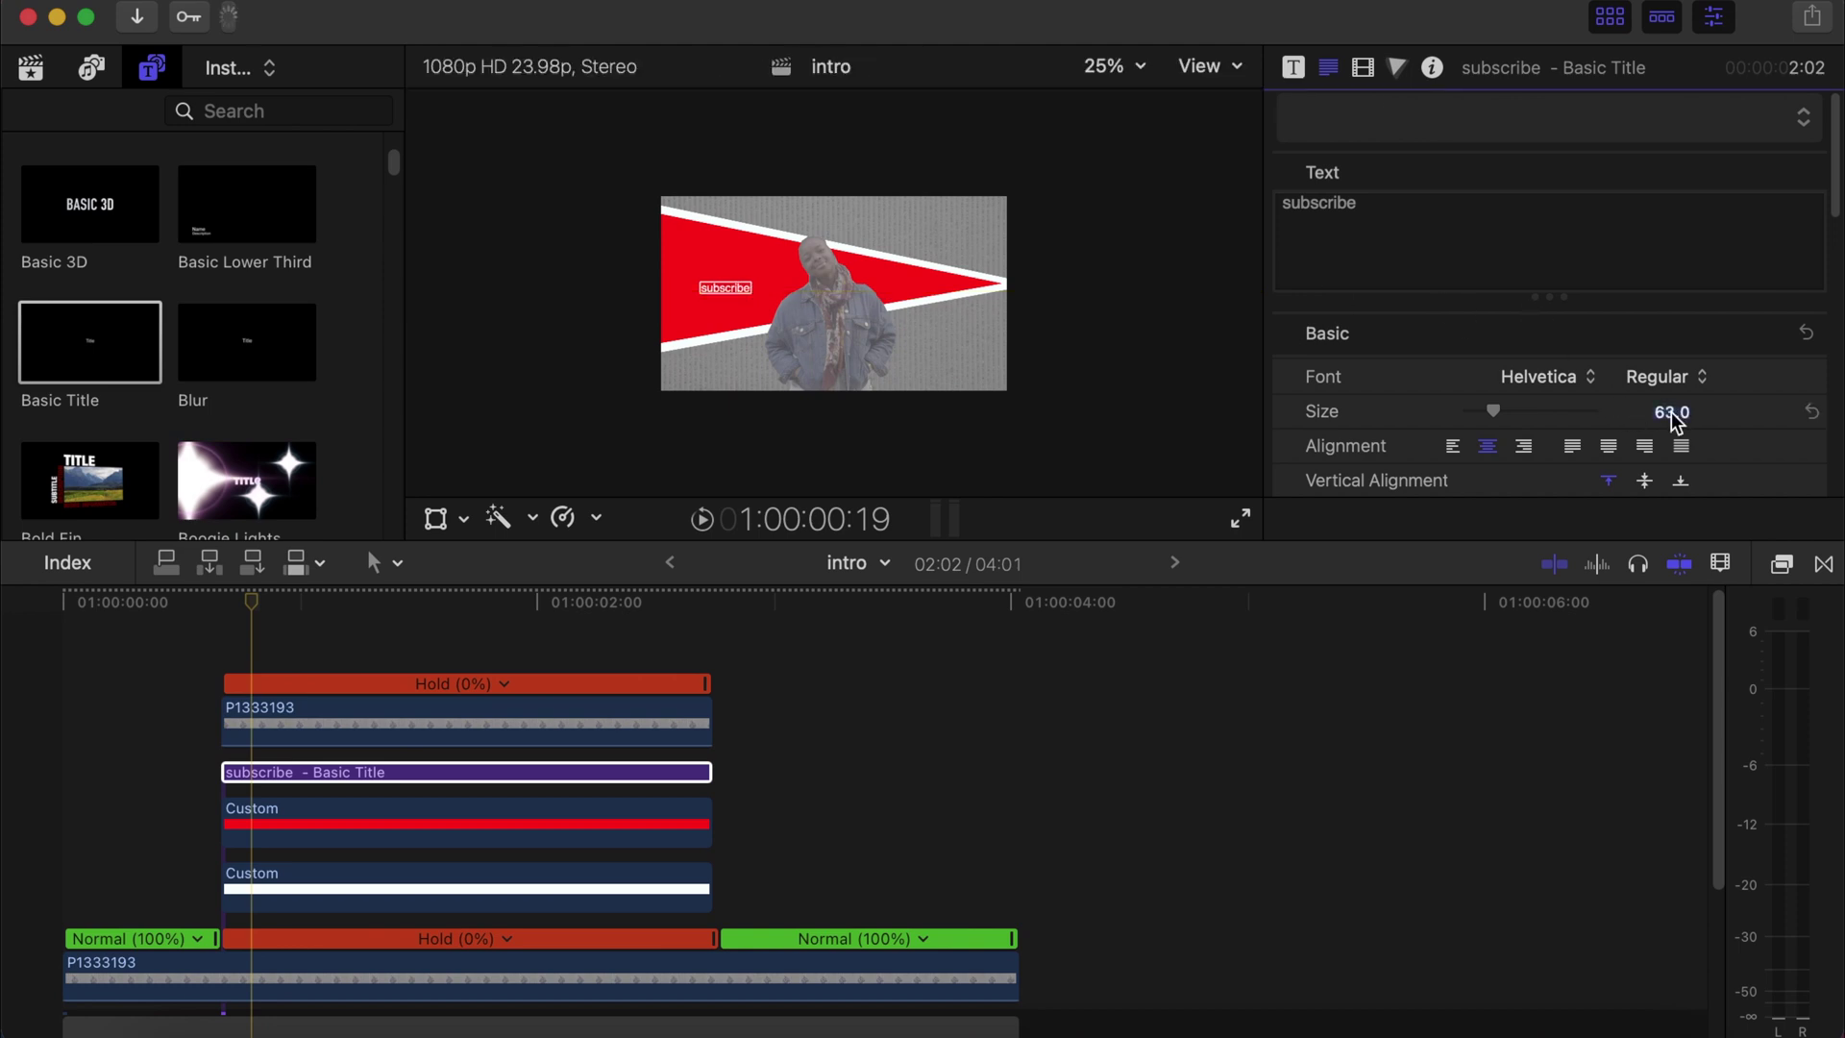
left_click(1663, 380)
left_click(1672, 486)
left_click(1670, 513)
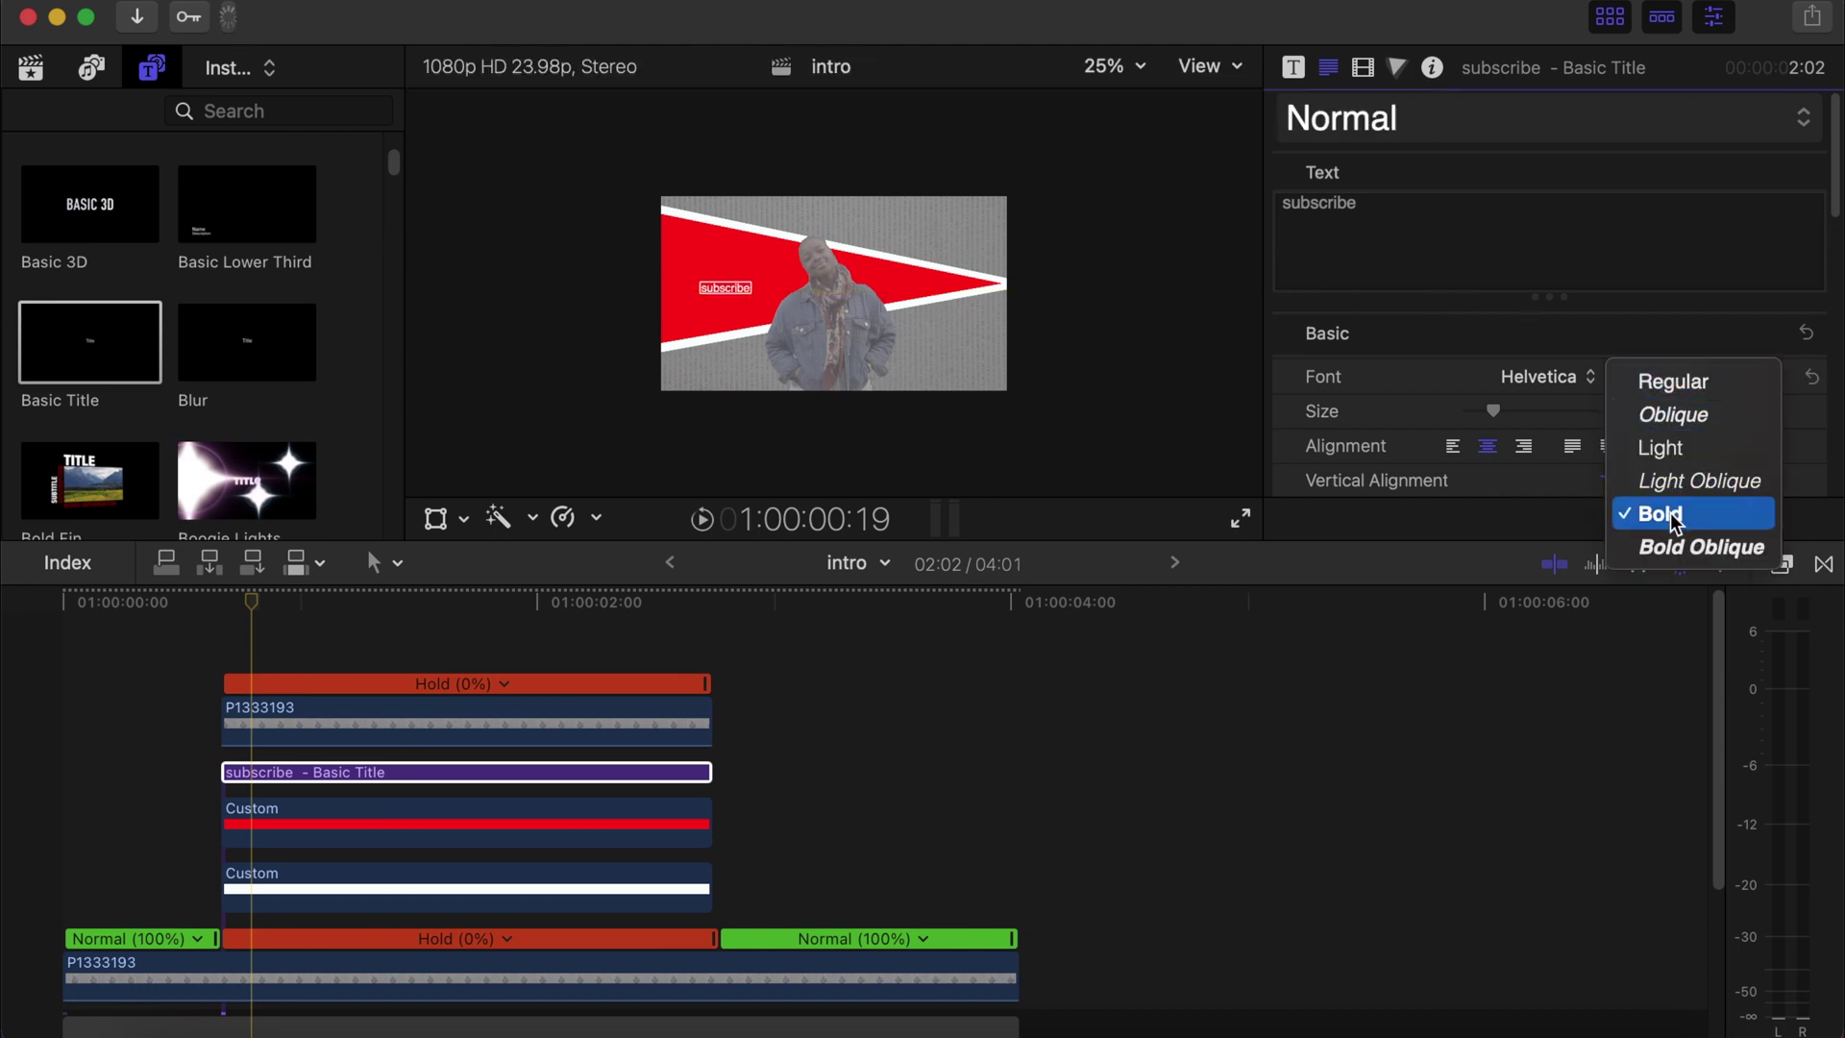
left_click(1672, 411)
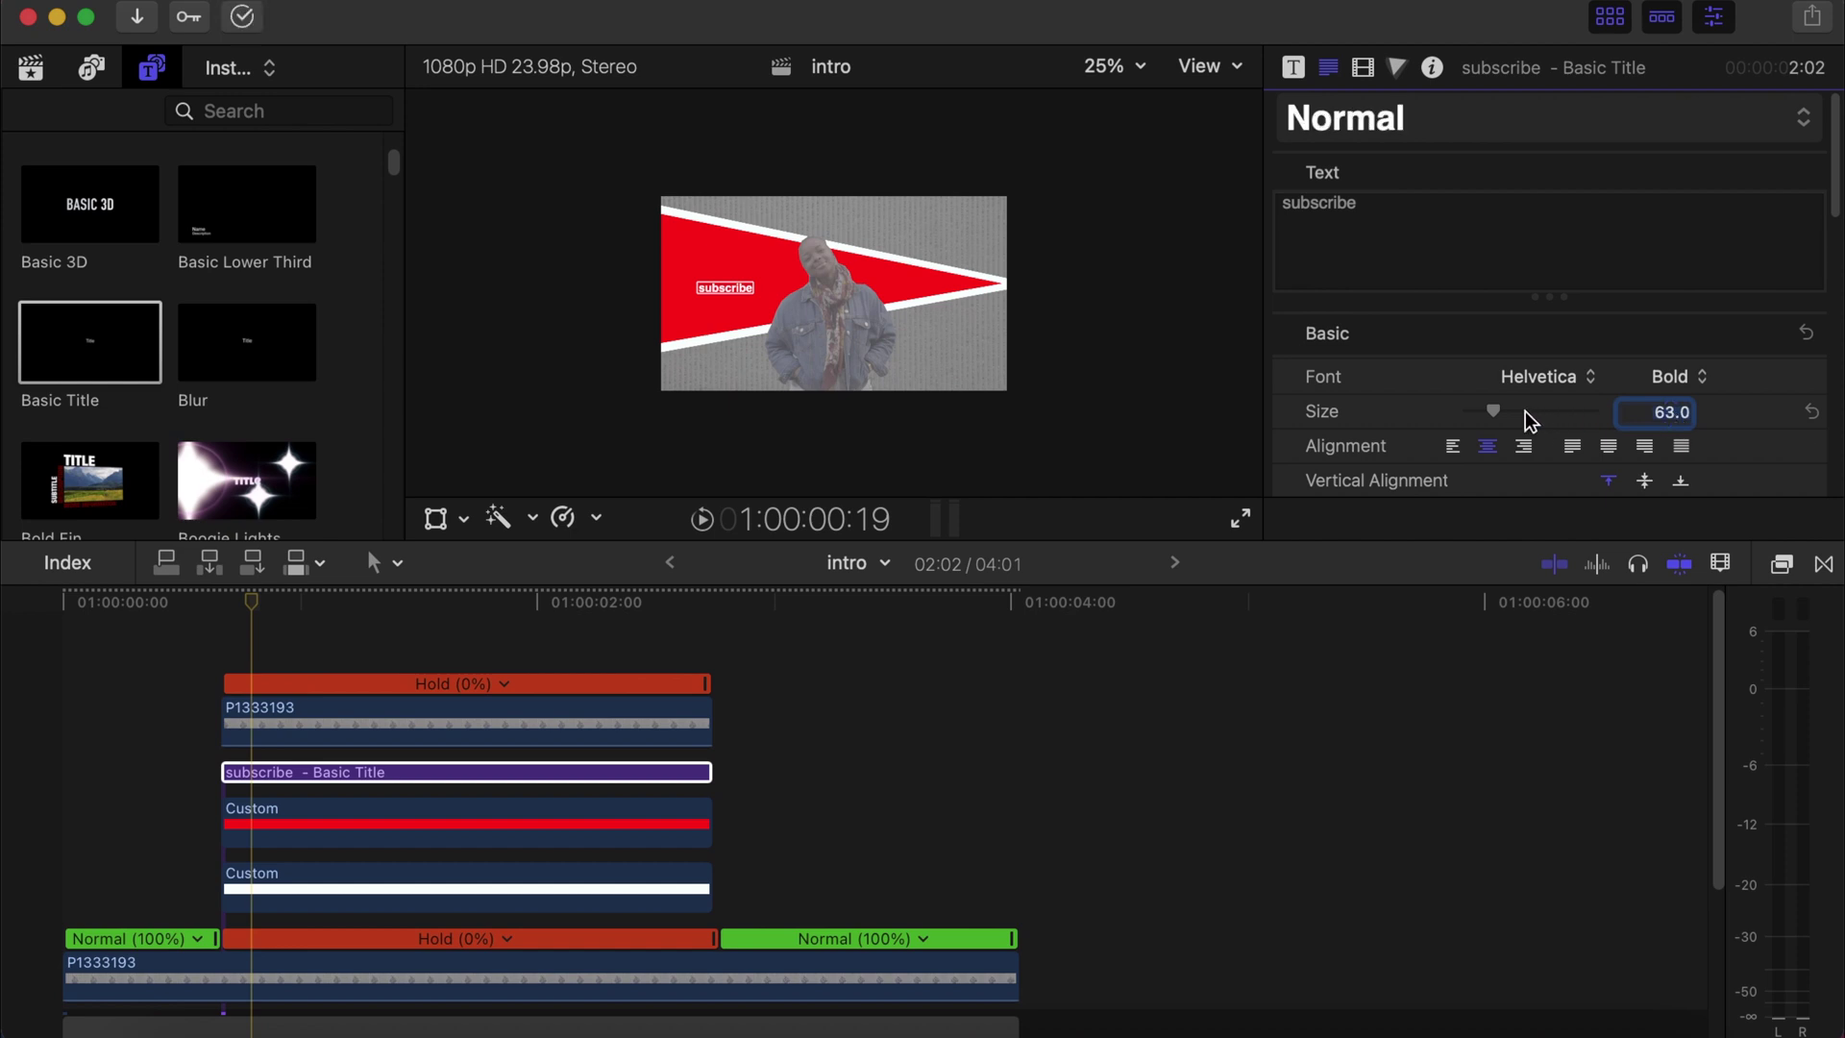
left_click_drag(1493, 410, 1524, 409)
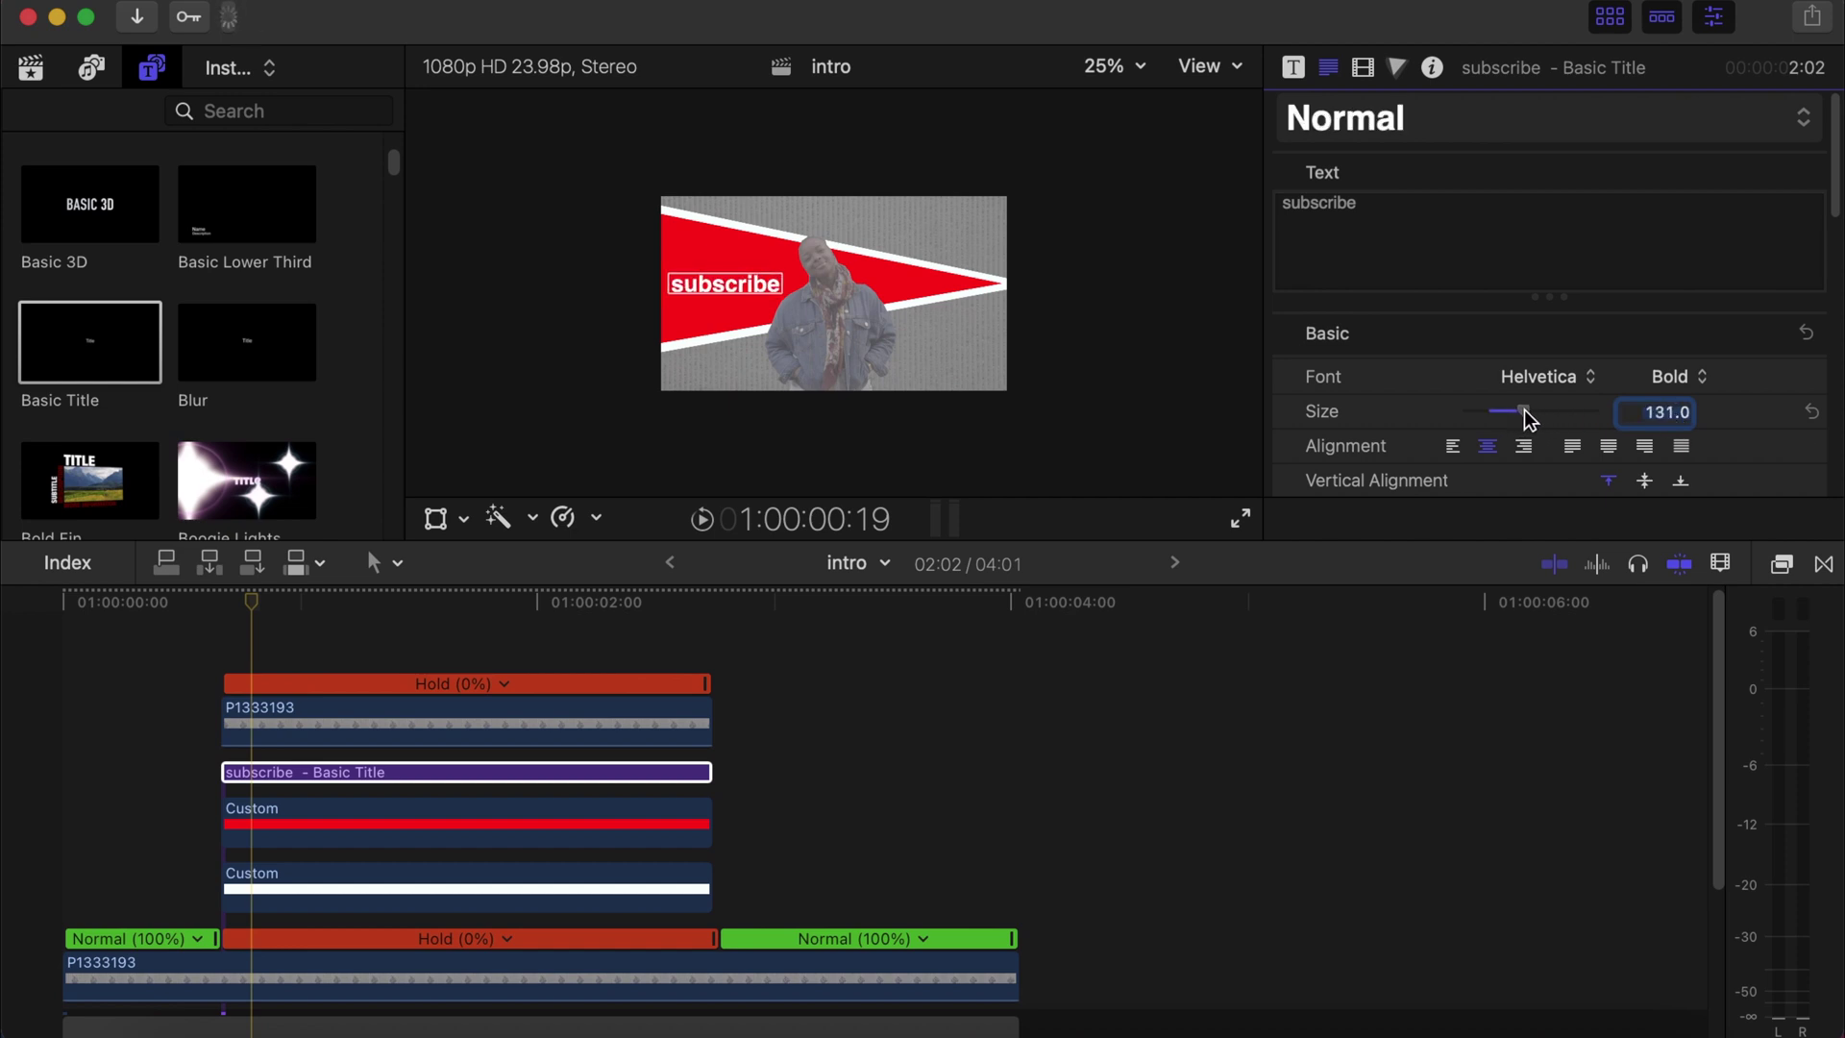
left_click_drag(735, 284, 735, 280)
left_click(247, 775)
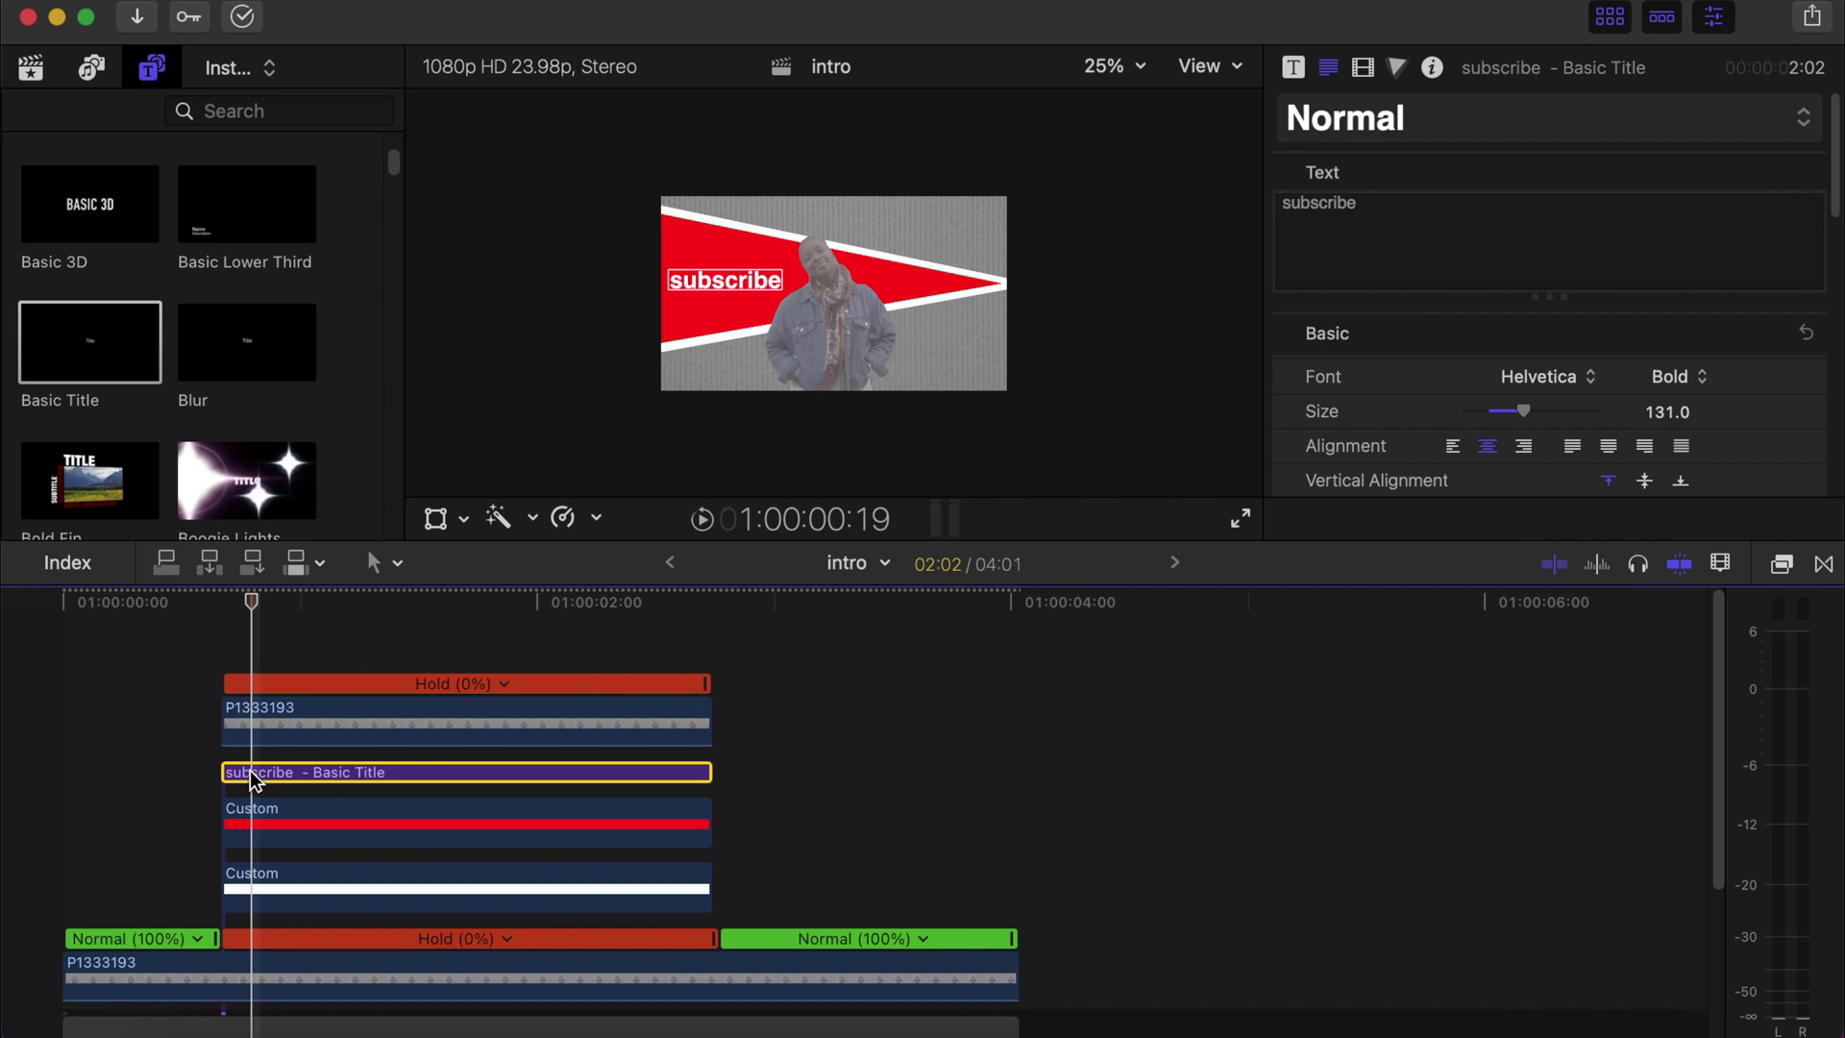
Combine the subscribe title with the red and white triangle clips into compound clip 'solids_title'.
left_click(265, 834, "super")
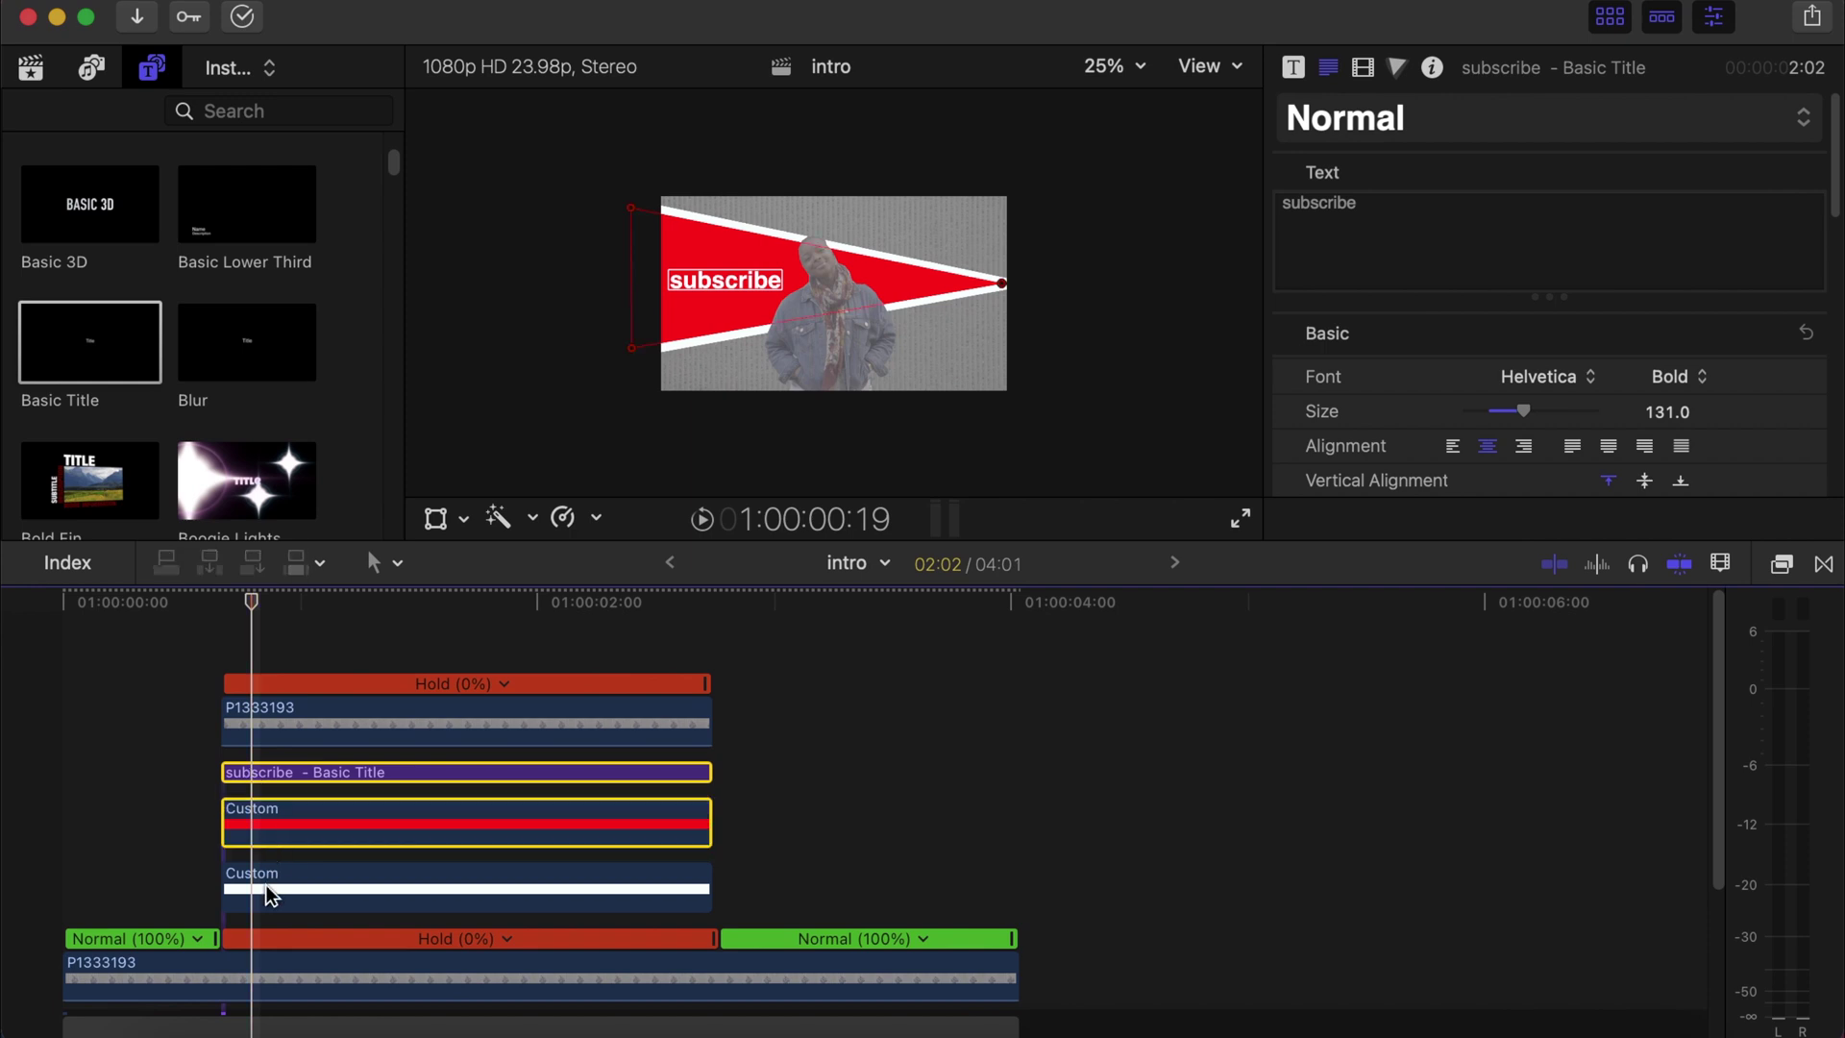
left_click(266, 884, "super")
right_click(251, 817)
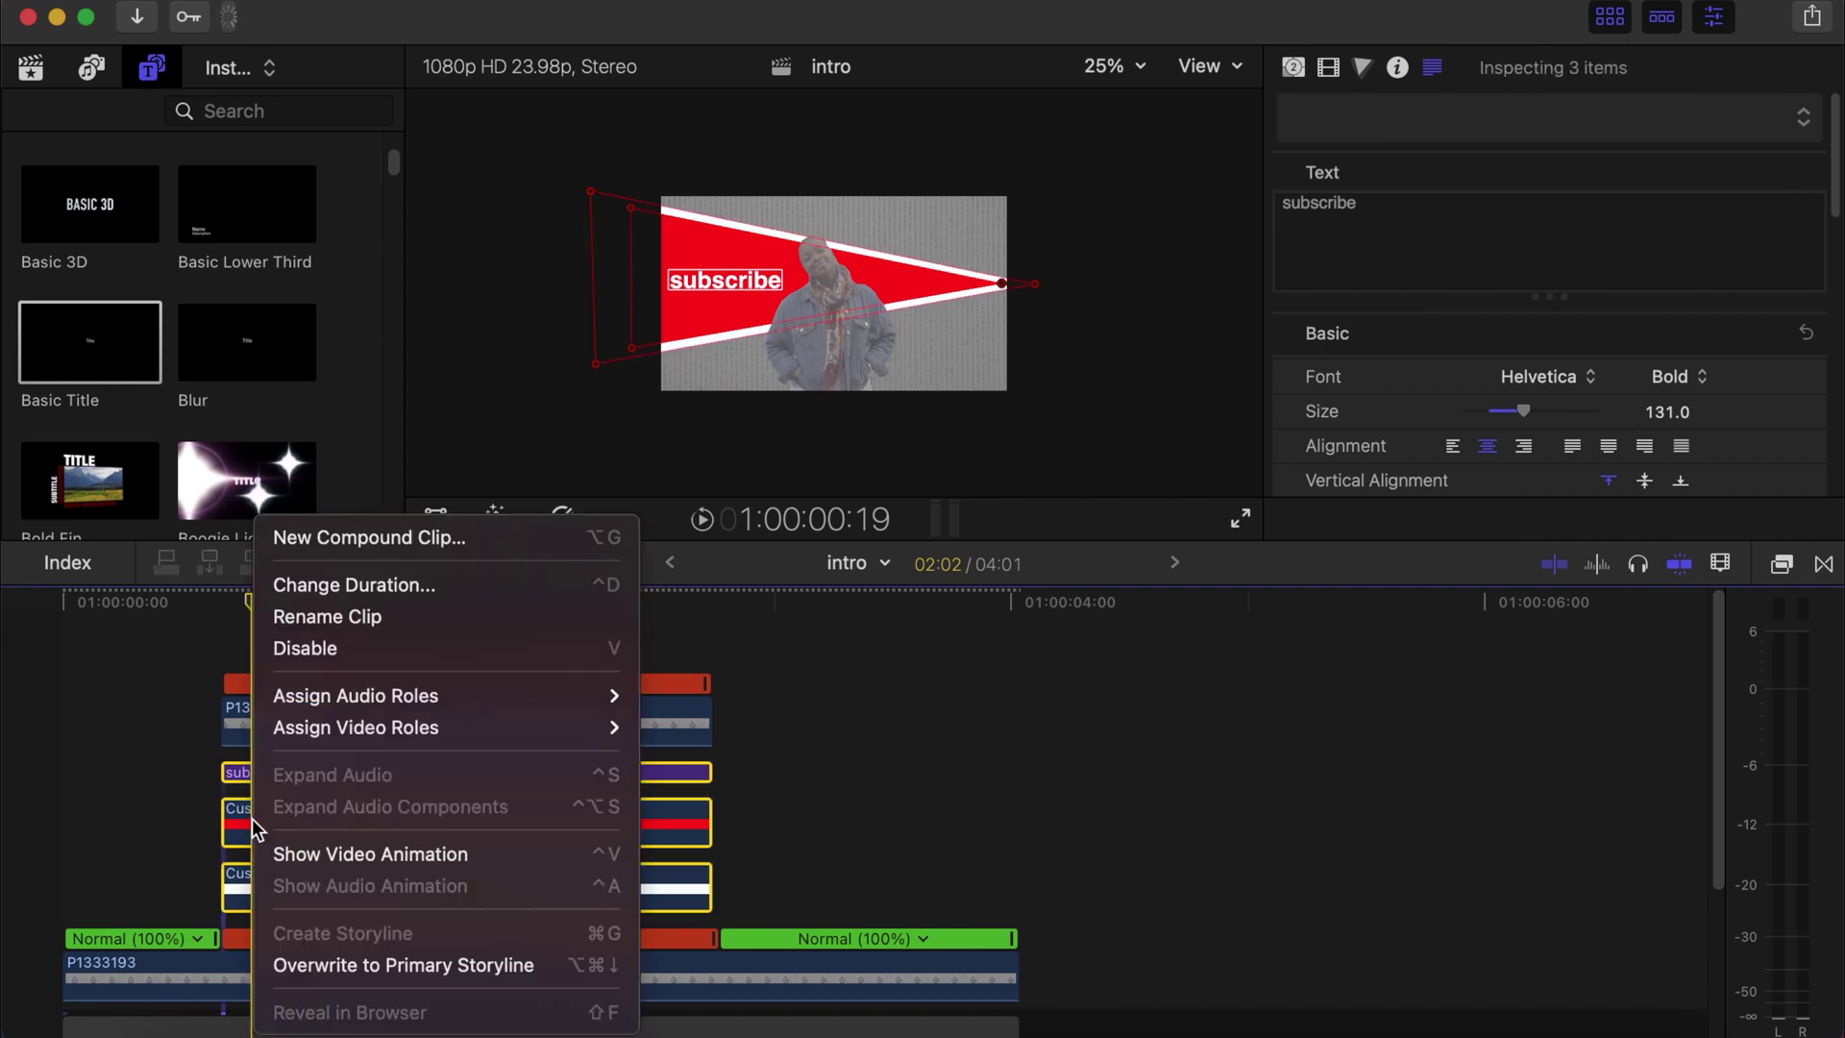
left_click(337, 546)
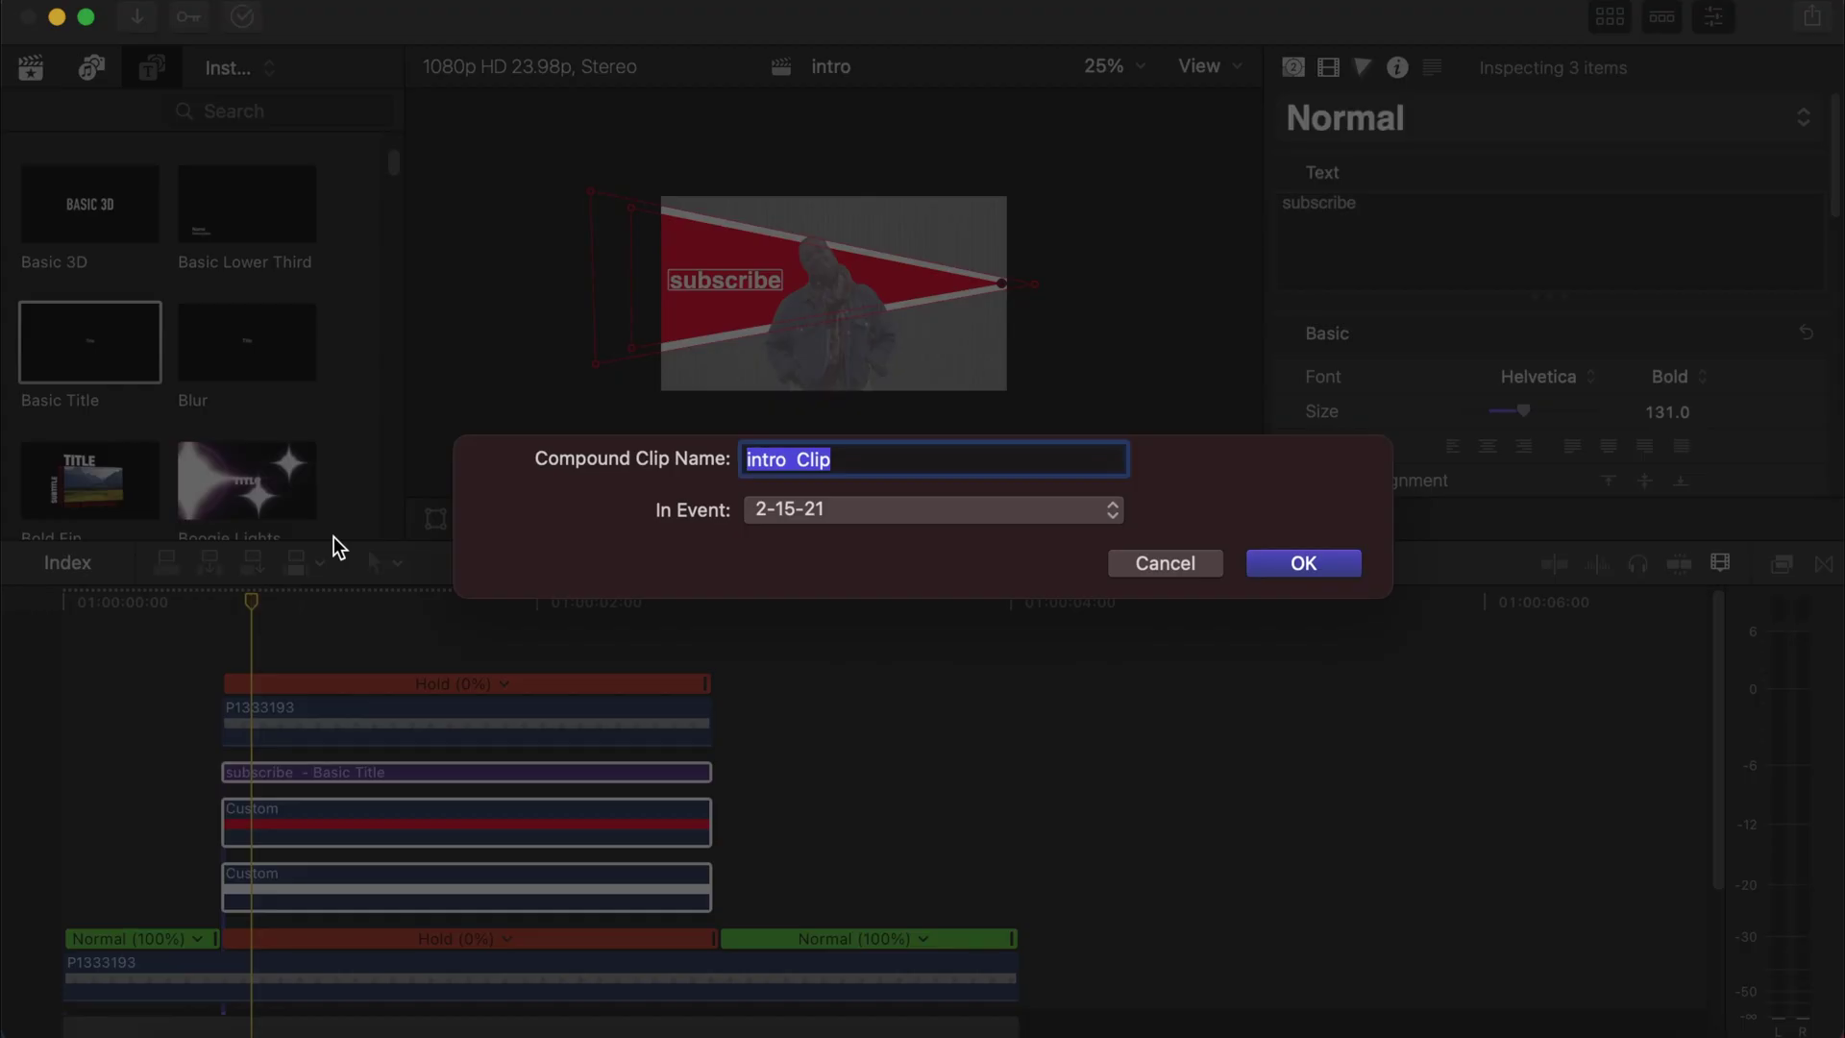
type("solids")
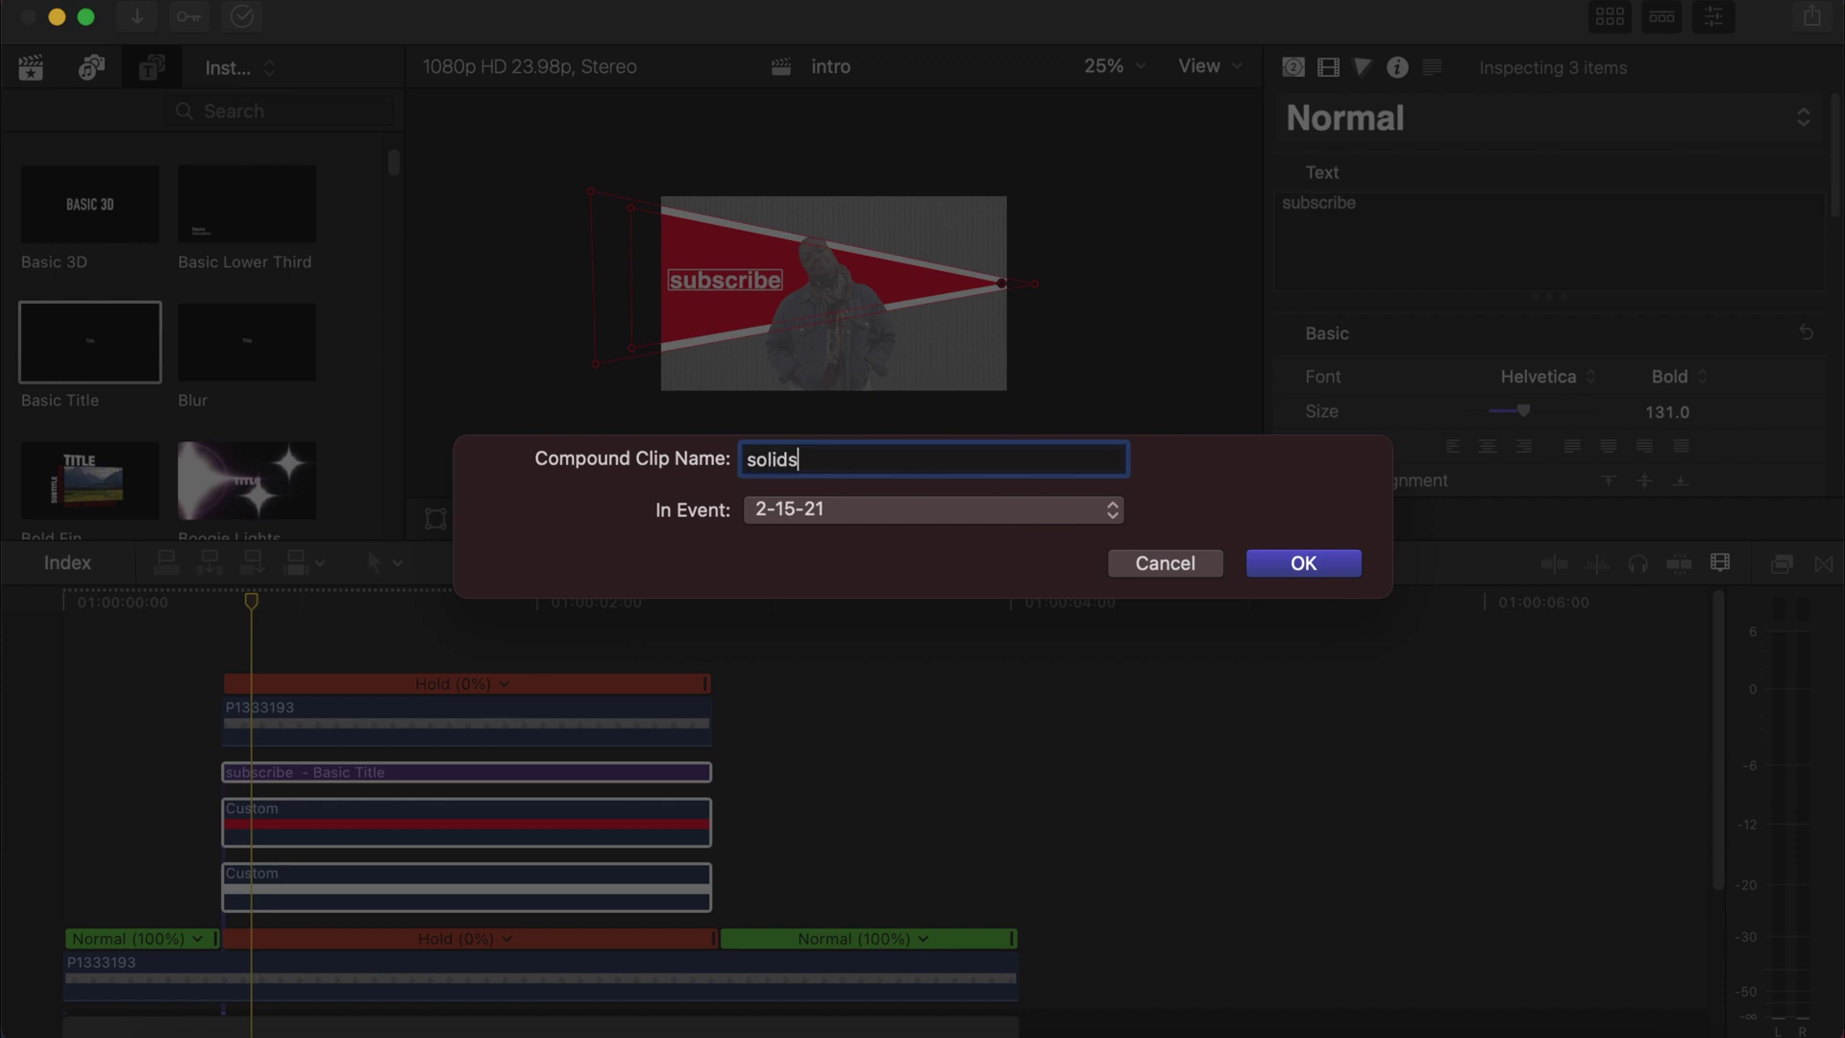
type("_)")
key("Return")
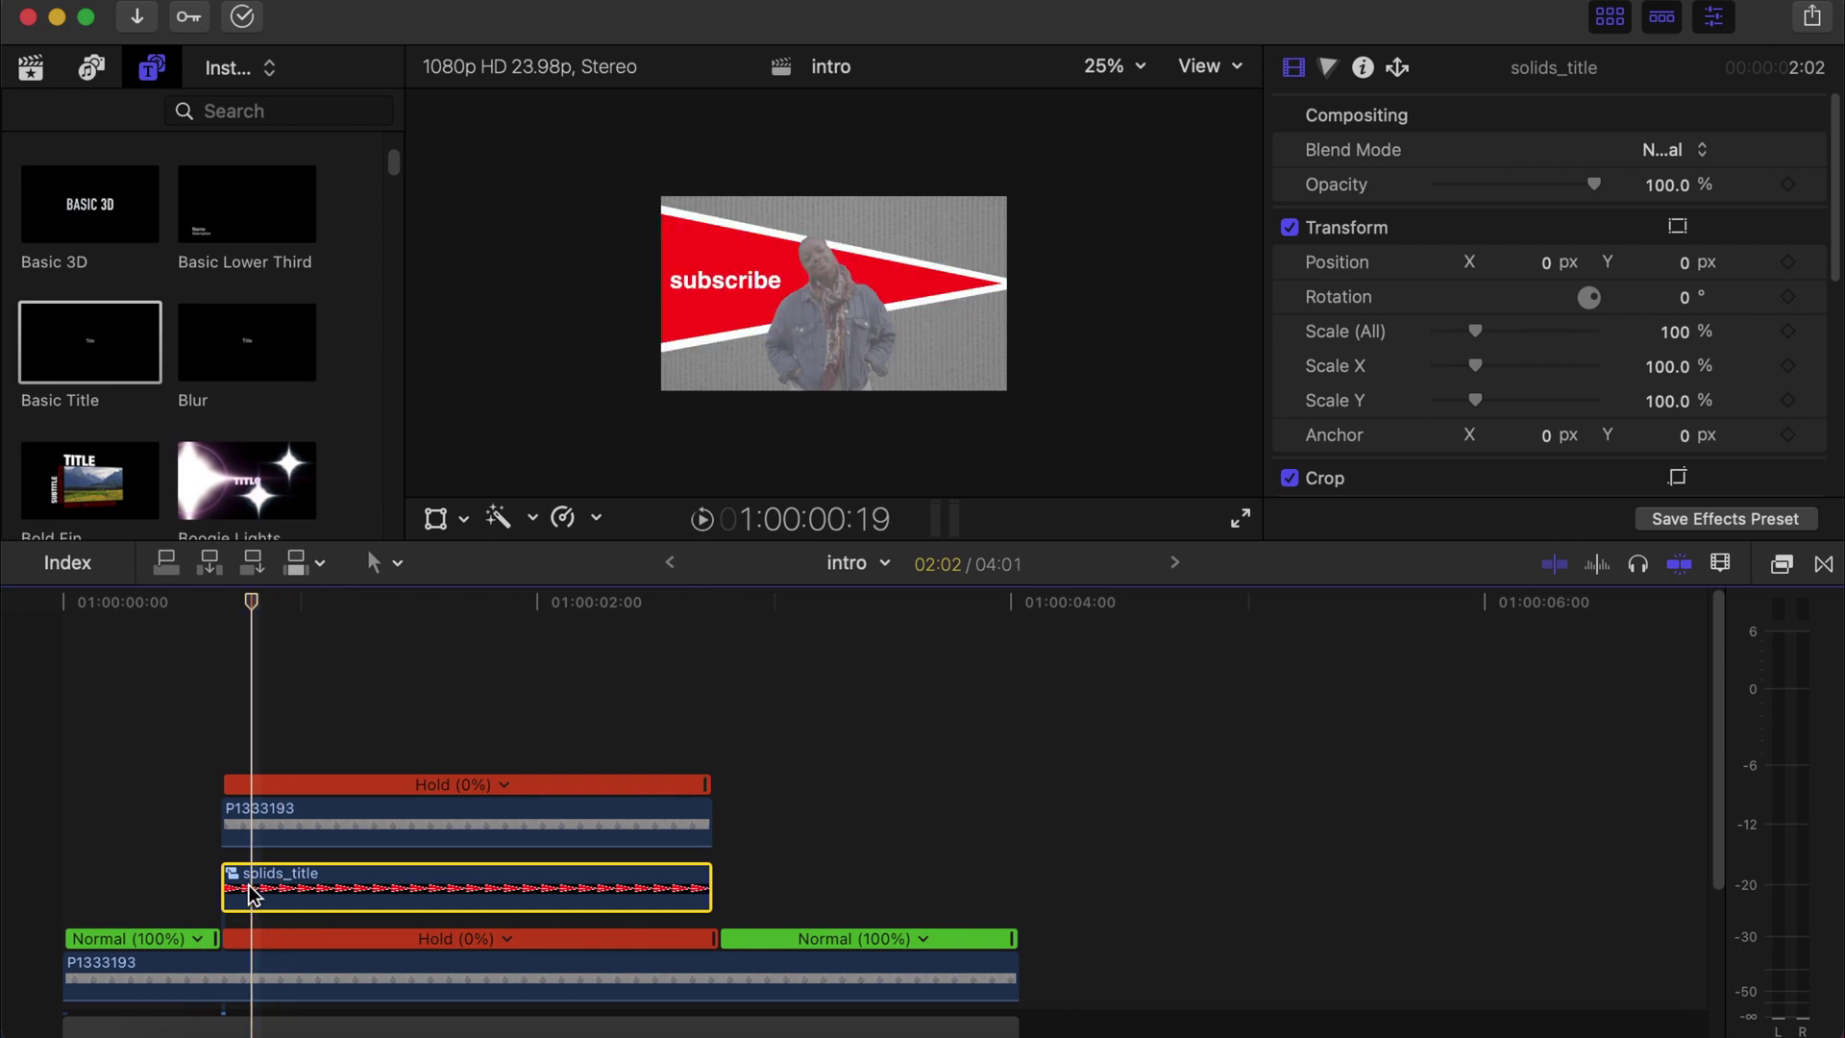
Add Position keyframes on solids_title between its start at 00:16 and 02:17.
left_click(221, 609)
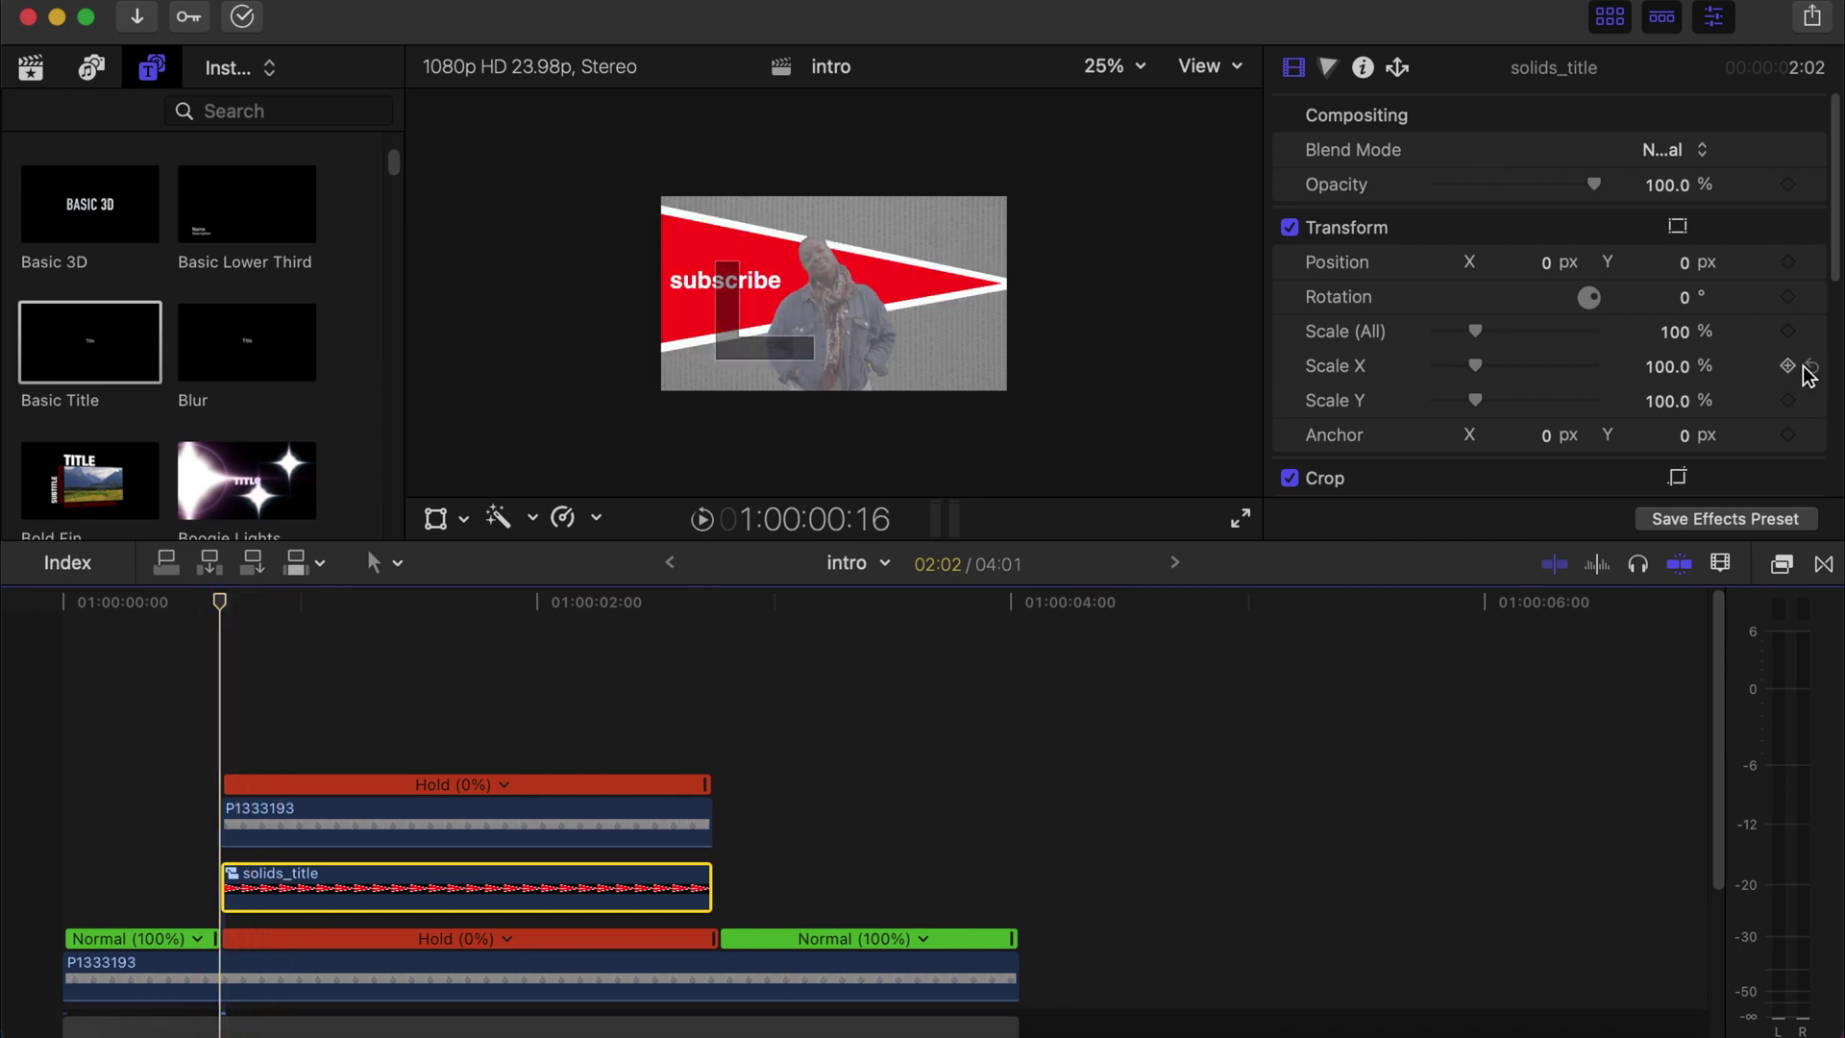
left_click(1787, 262)
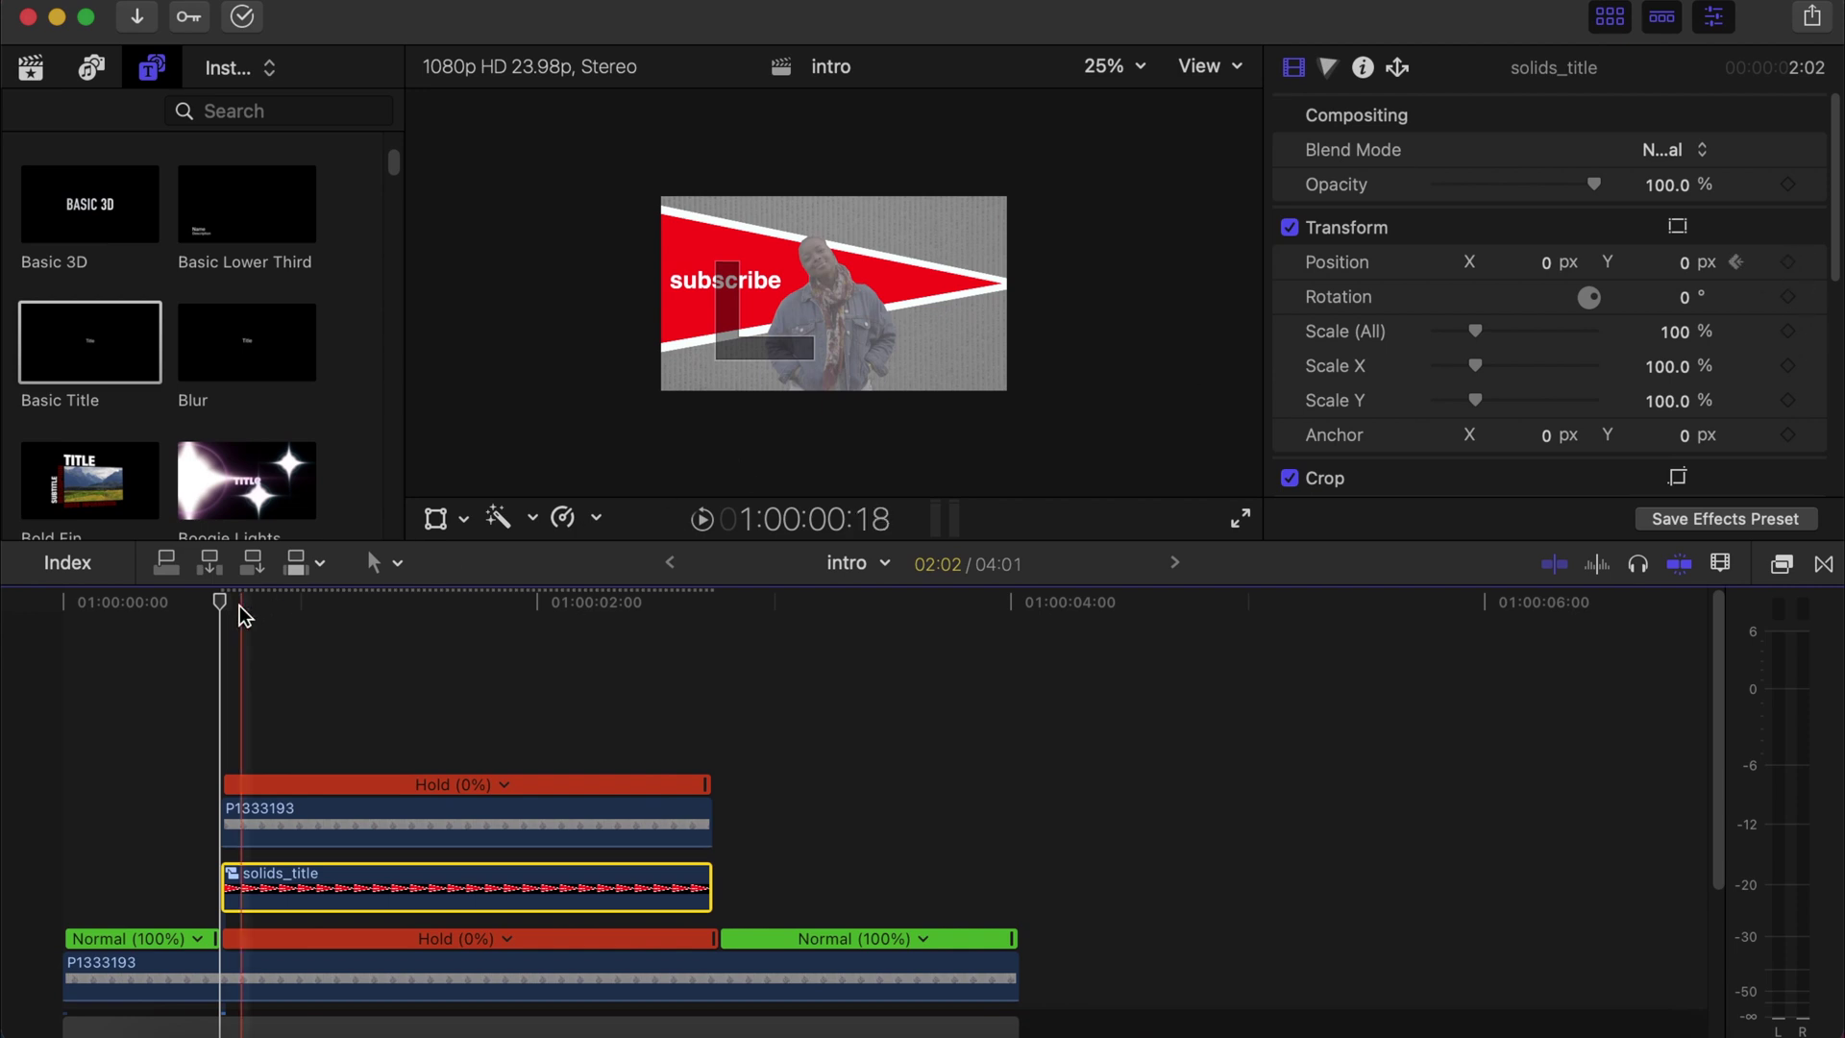
key("Right")
key("Right")
key("Right")
key("Right")
key("Right")
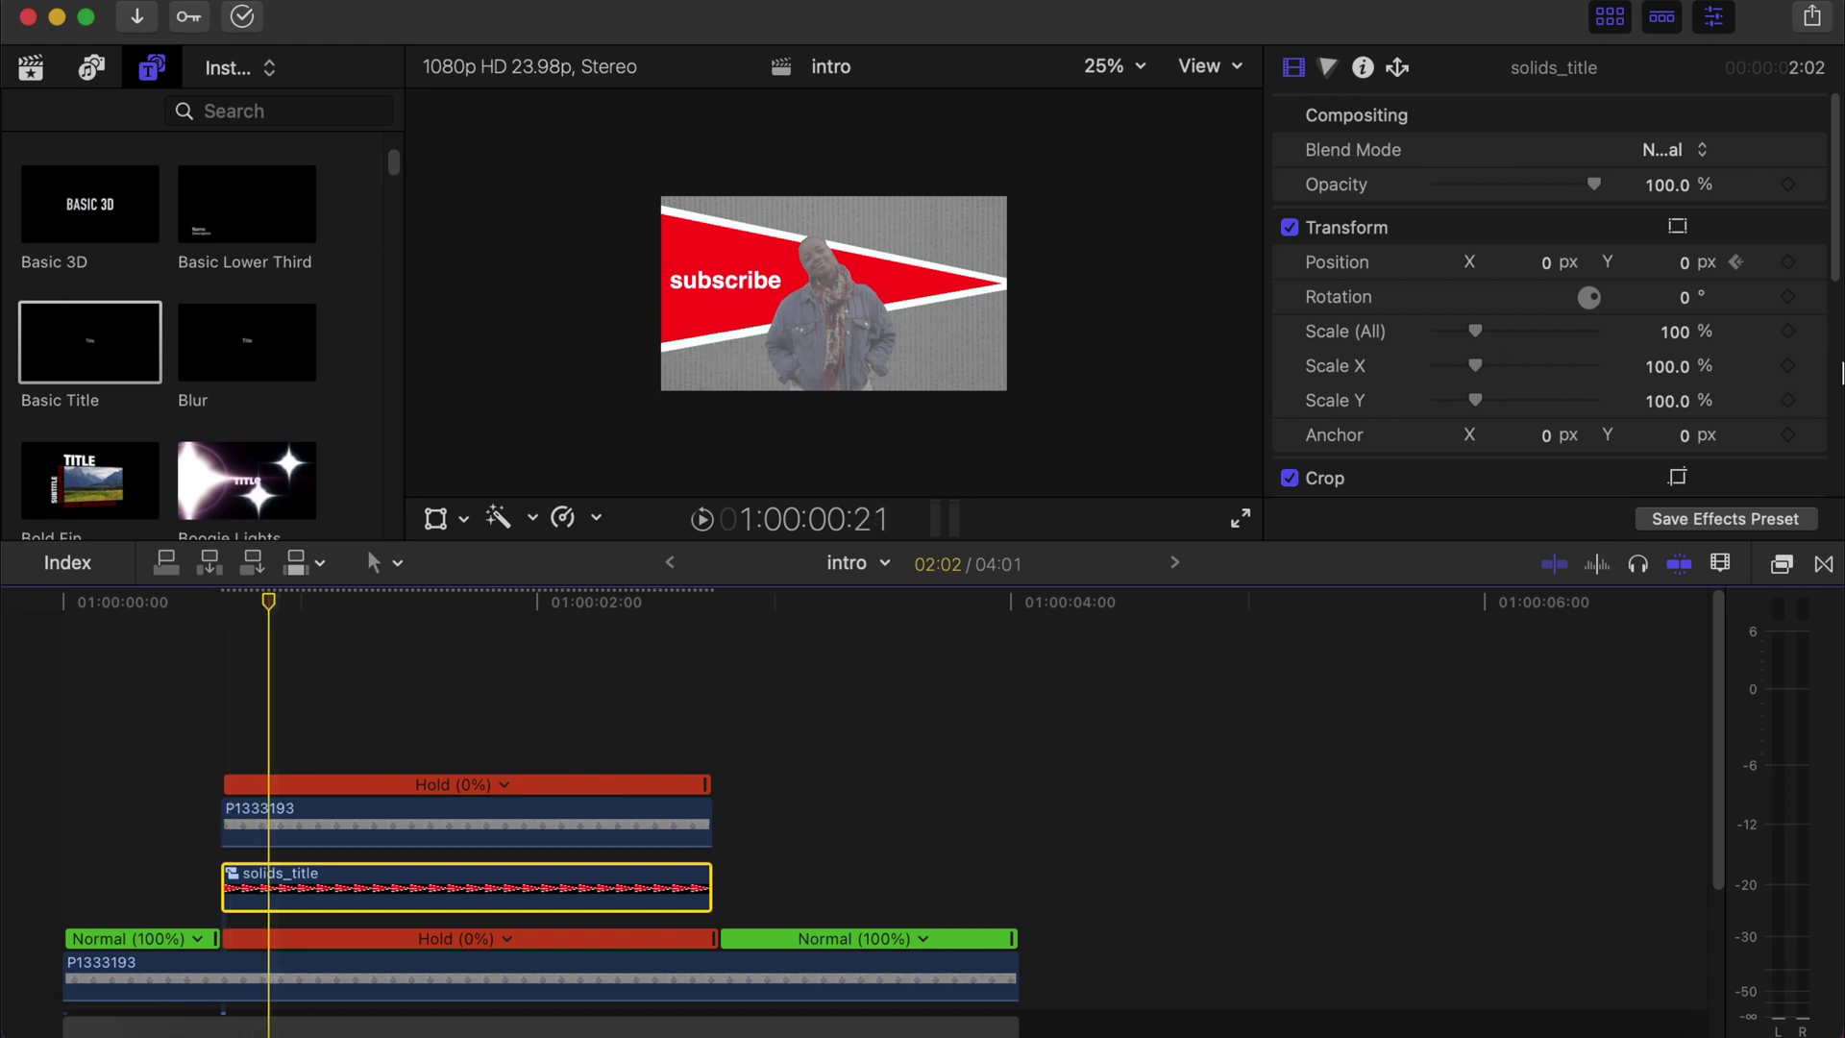
left_click(1788, 263)
left_click(709, 601)
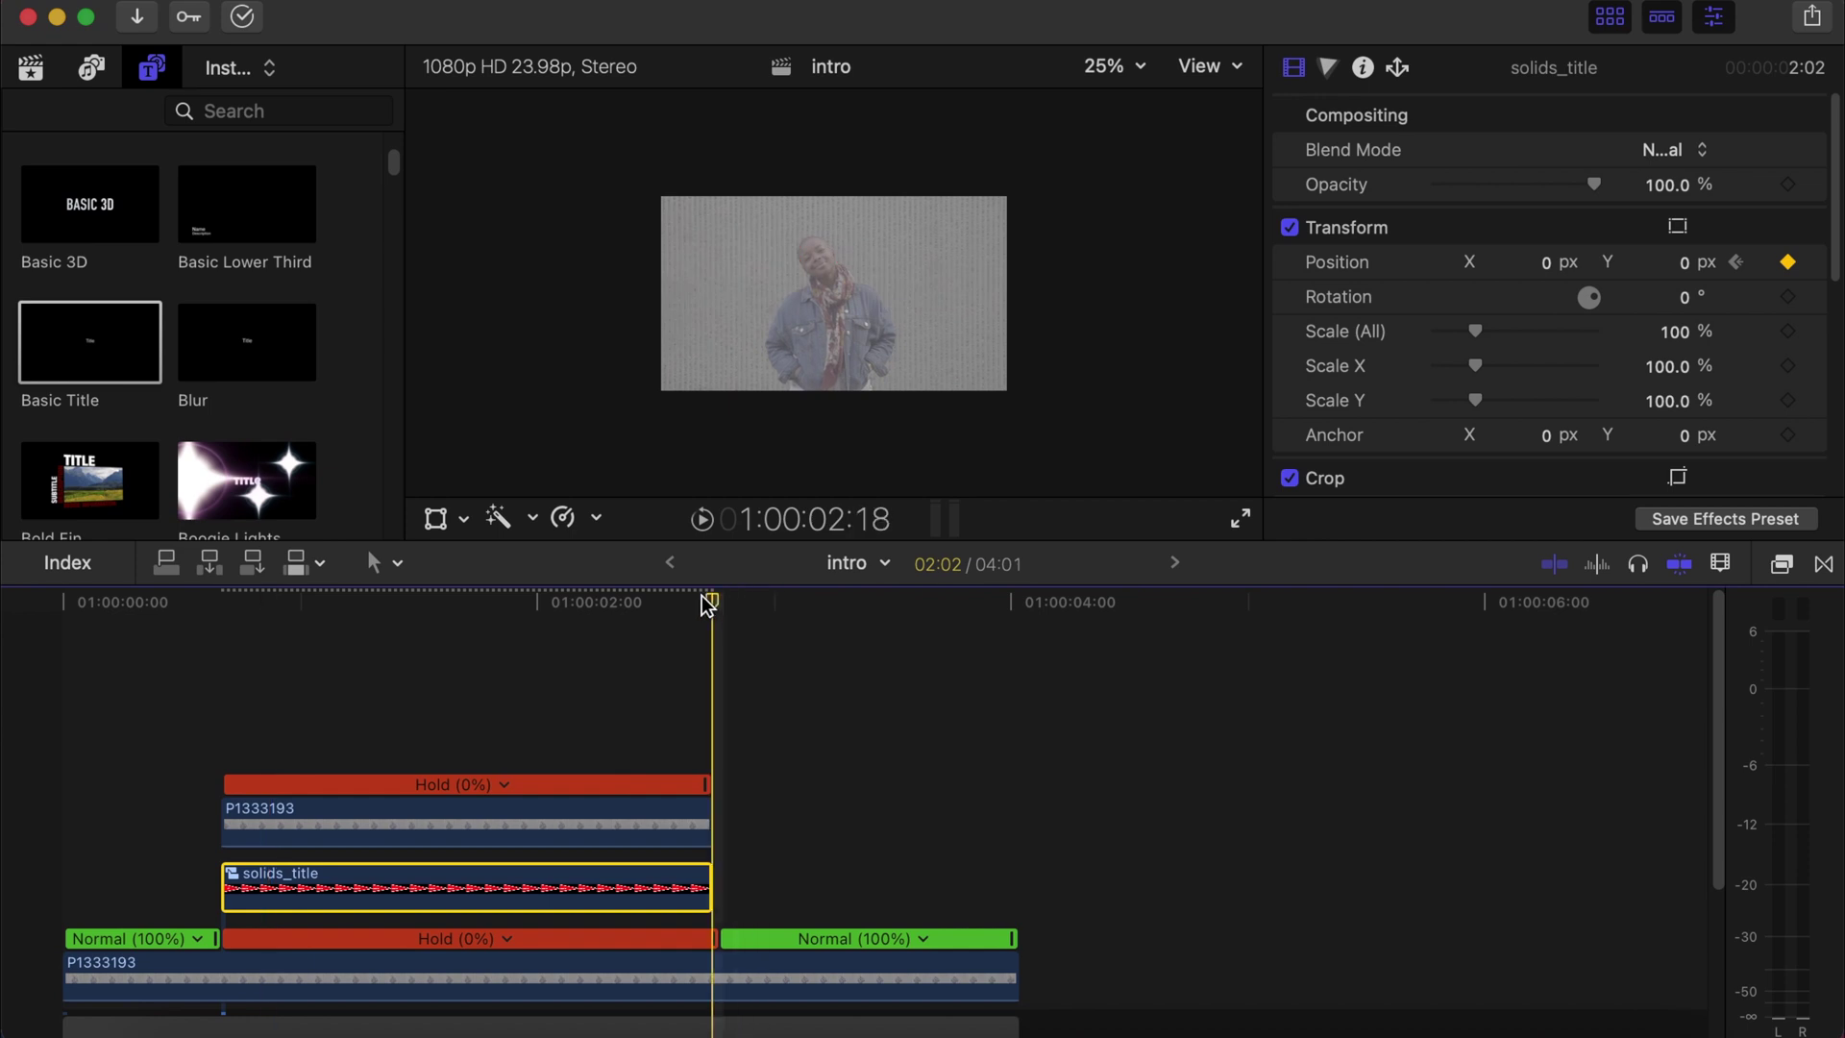
left_click(704, 602)
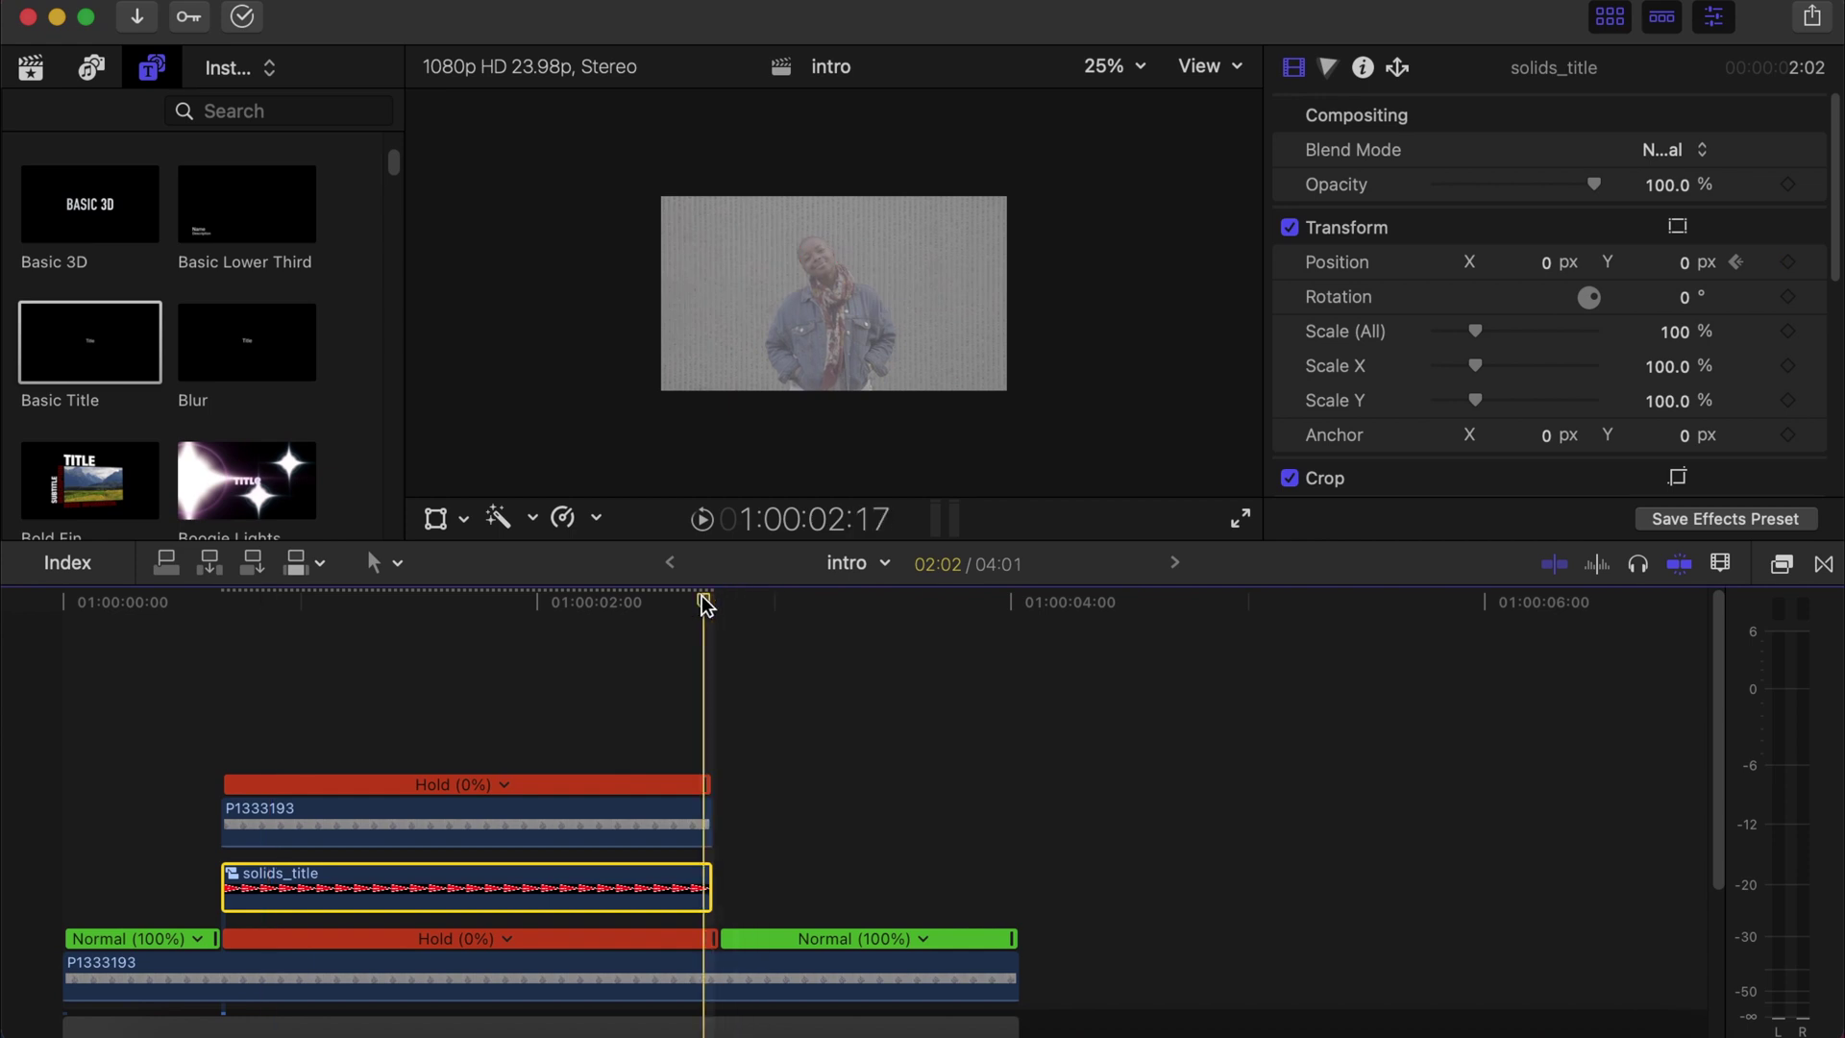
left_click(1787, 263)
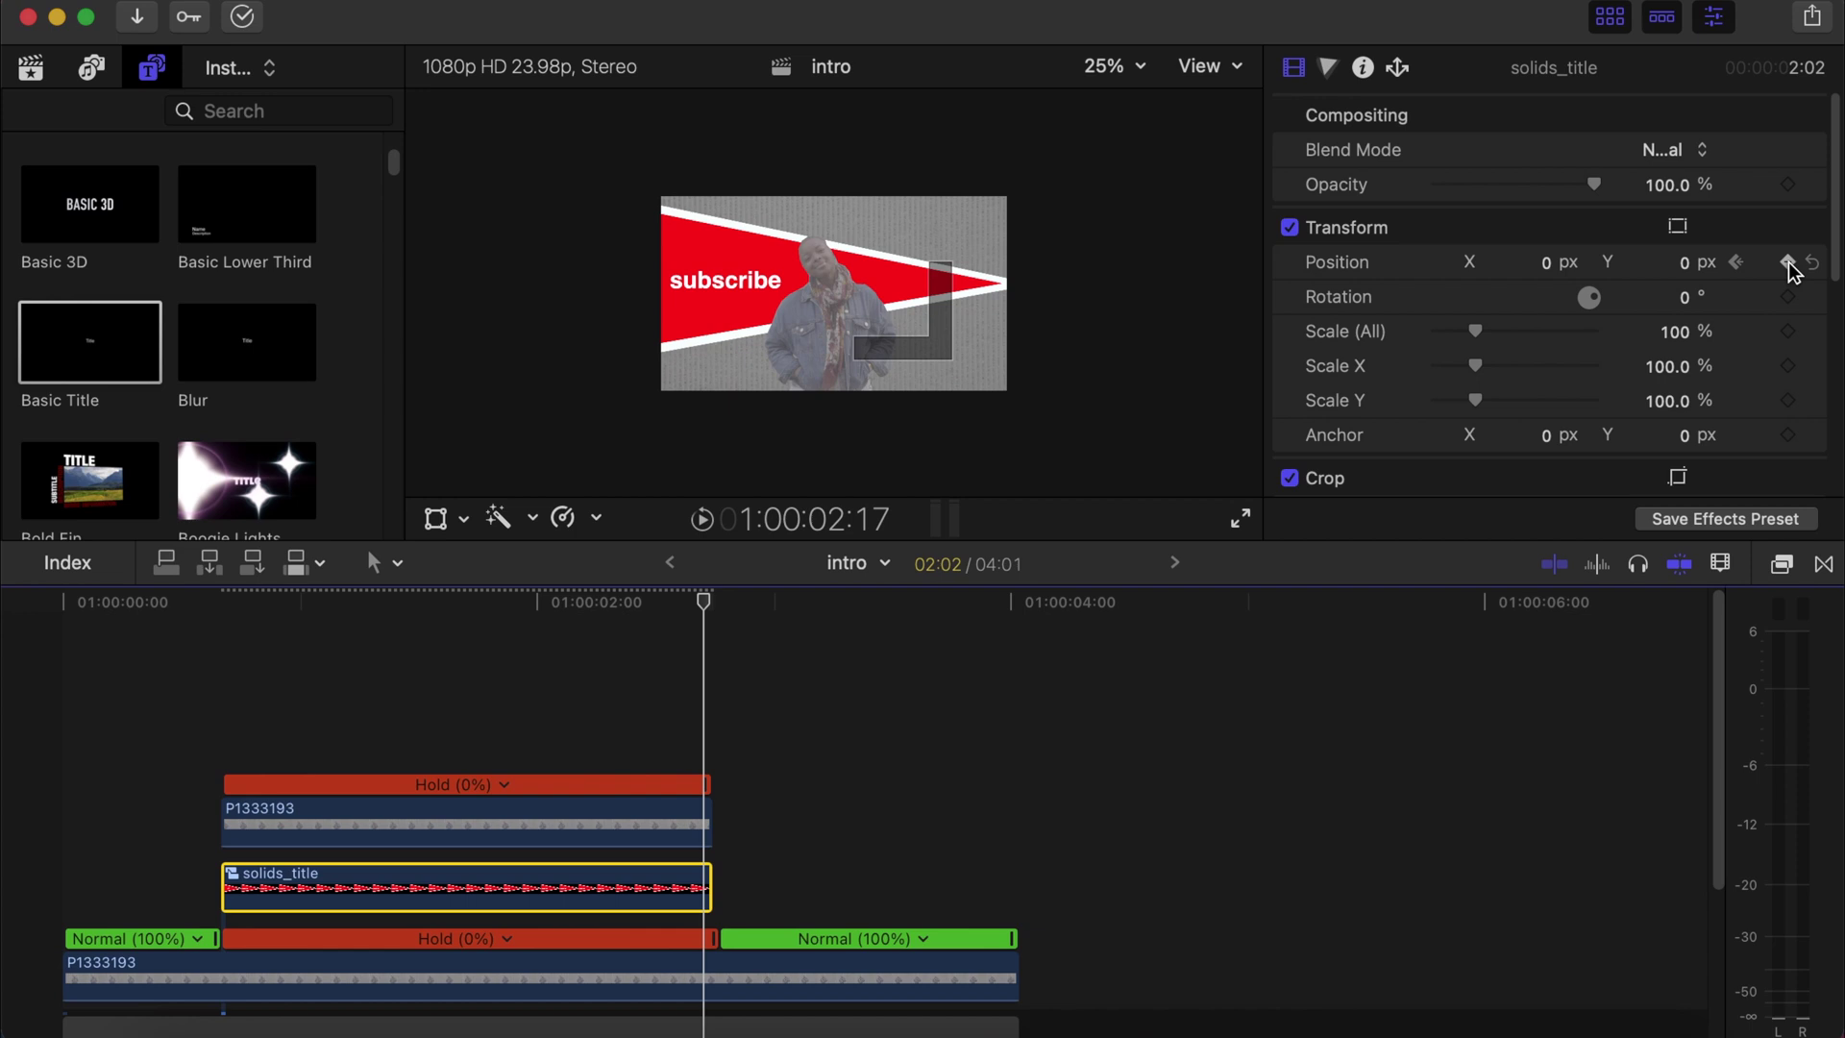
key("Left")
key("Left")
key("Left")
key("Left")
key("Left")
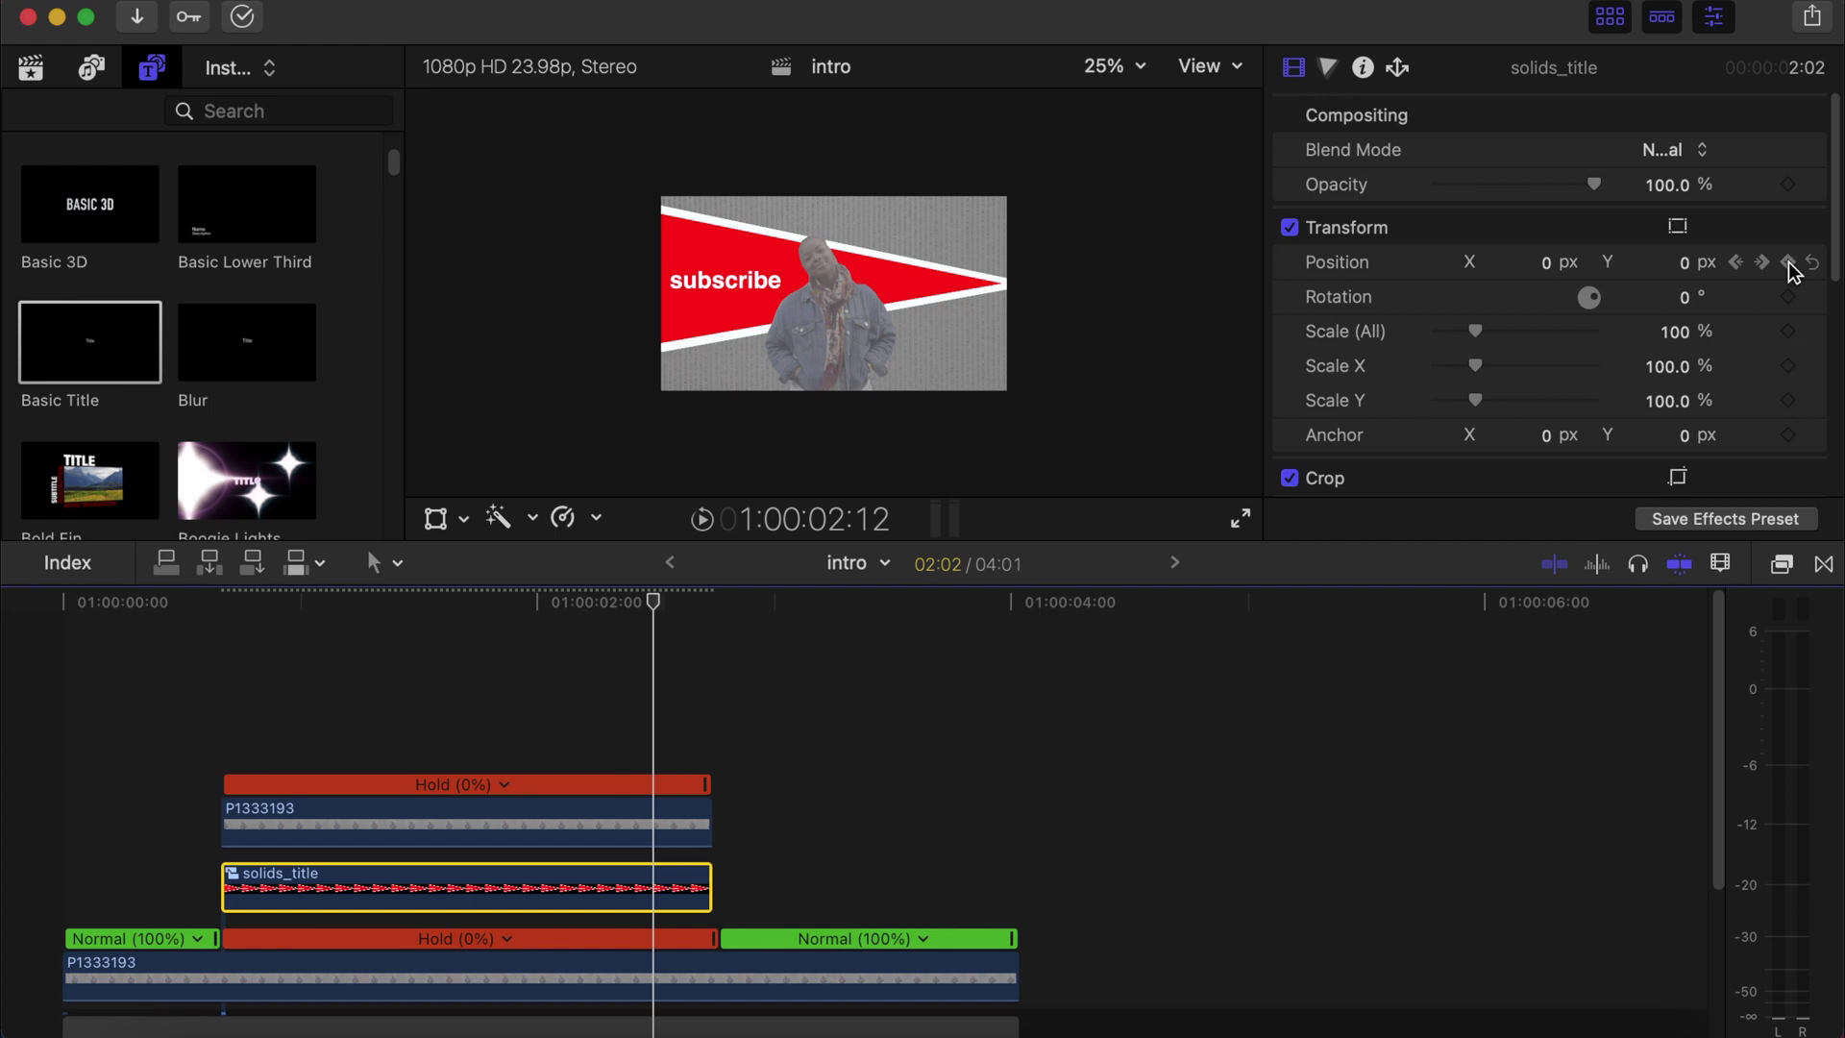
Move the banner off frame left at the first keyframe, 00:16.
left_click(1735, 263)
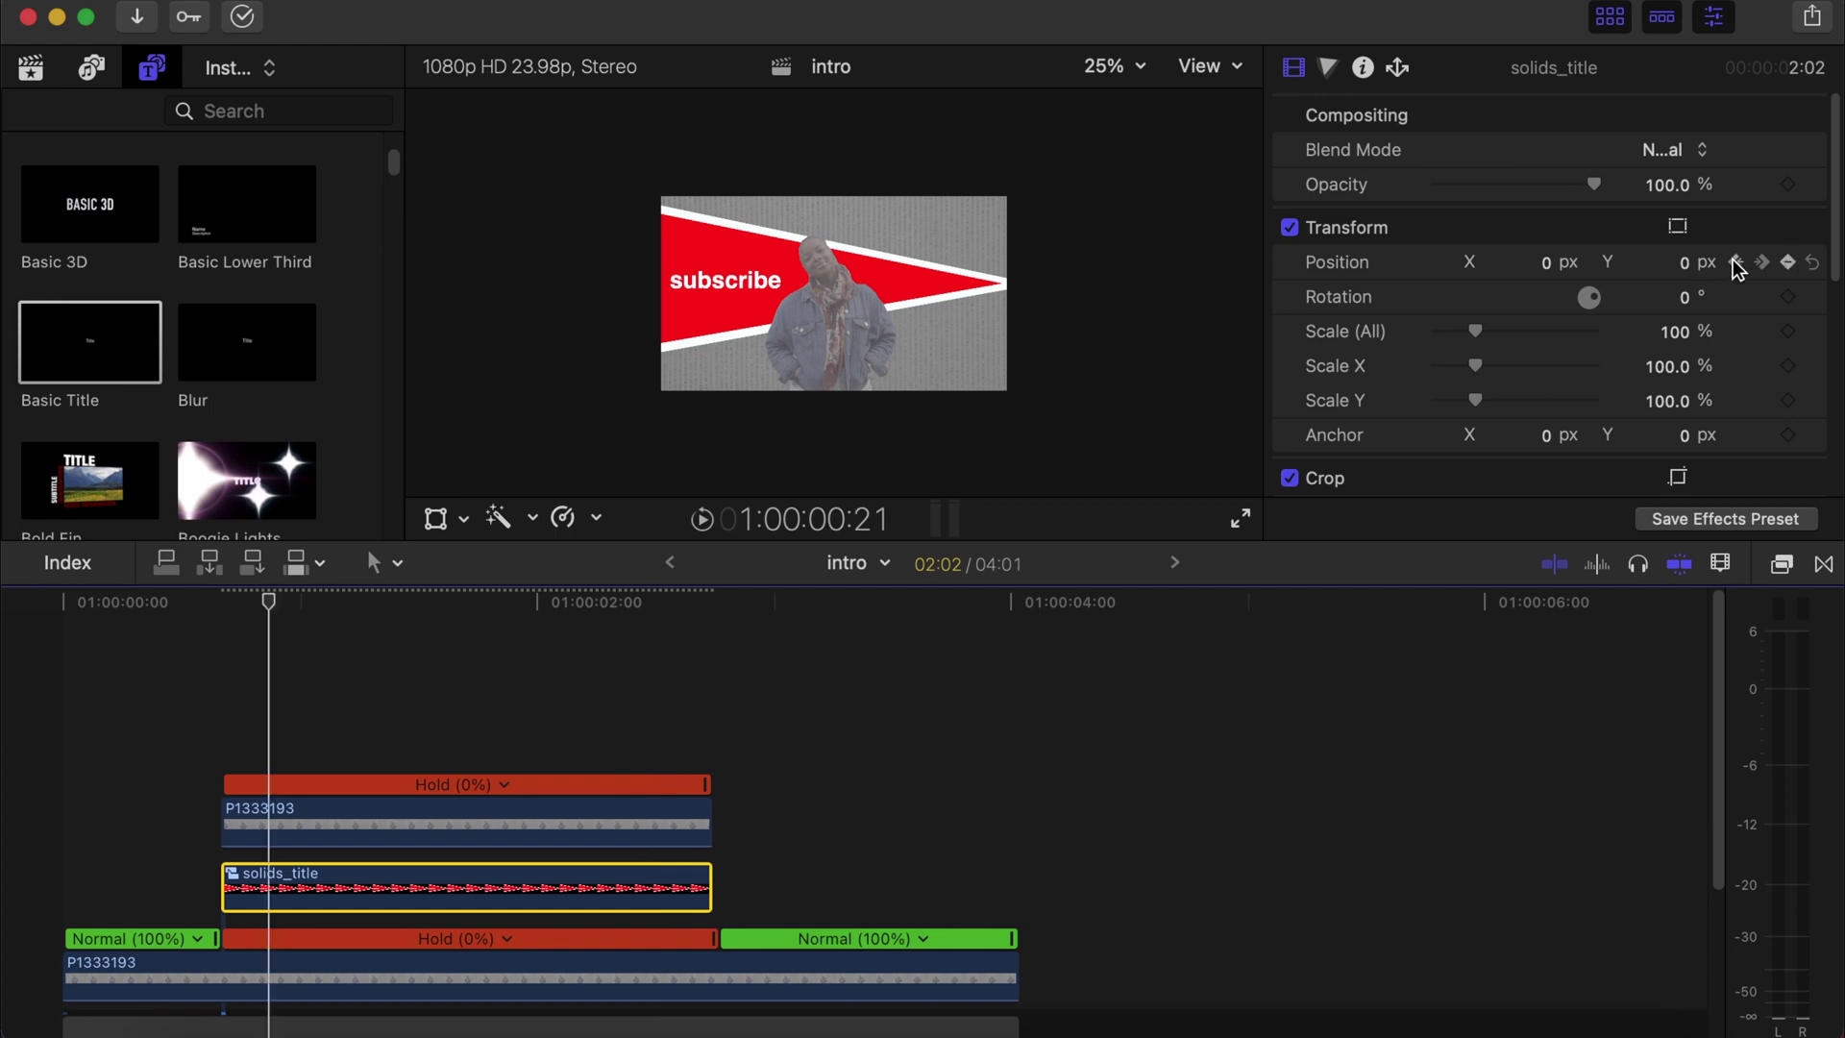
left_click(1735, 263)
mouse_move(1543, 264)
left_mouse_down()
mouse_move(1490, 269)
mouse_move(1547, 267)
left_mouse_up()
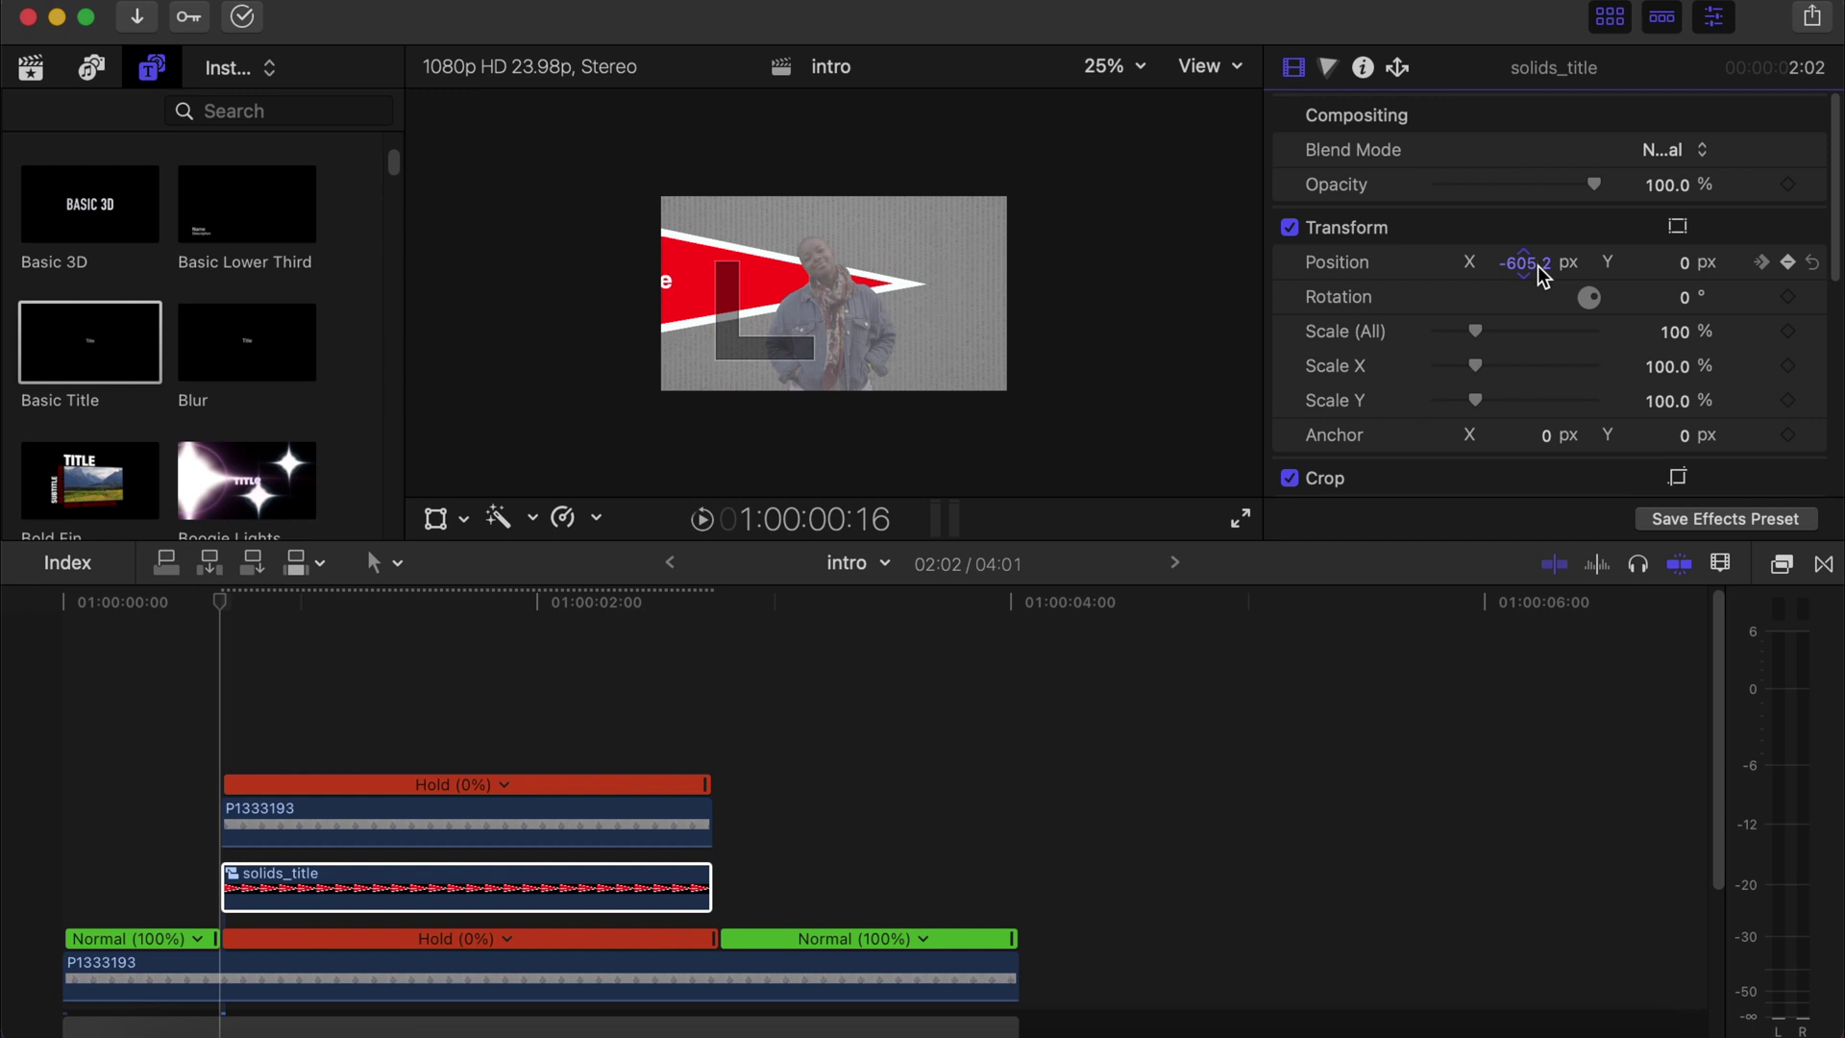
mouse_move(1539, 269)
left_mouse_down()
mouse_move(1531, 239)
mouse_move(1532, 276)
mouse_move(1520, 264)
mouse_move(1538, 275)
left_mouse_up()
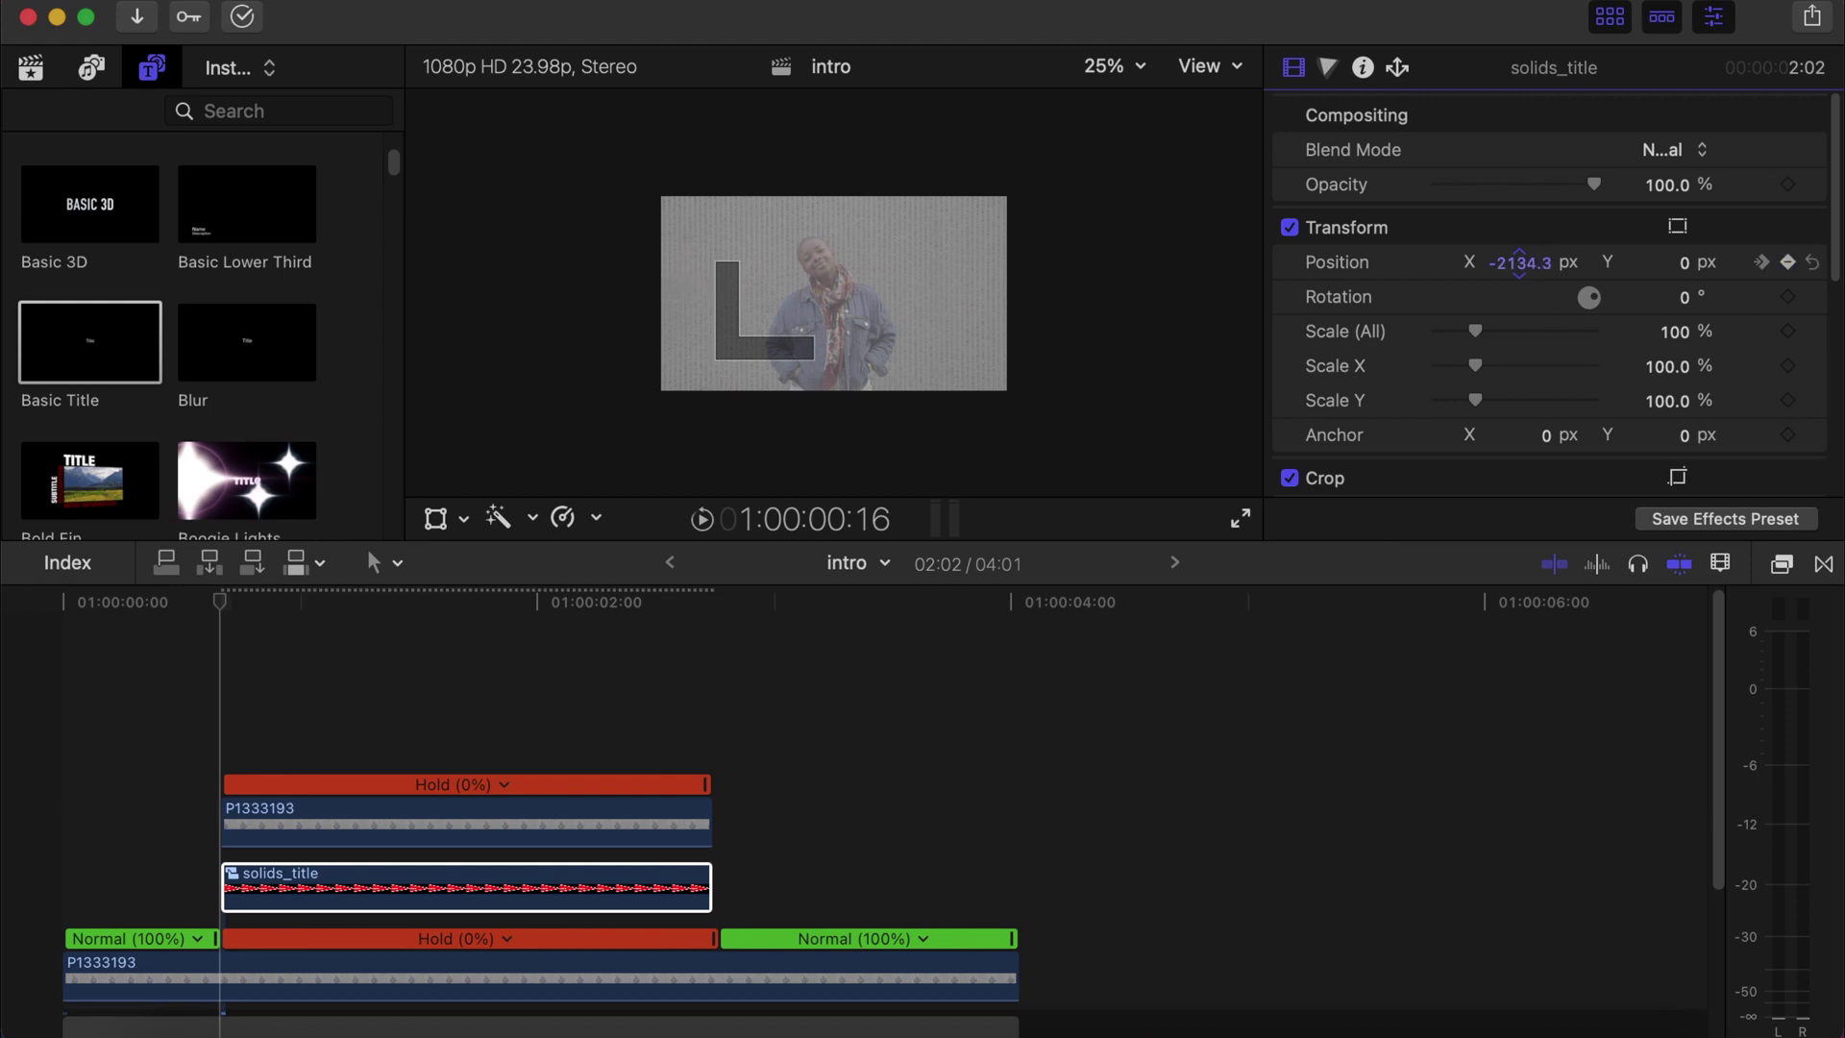
Slide the banner to the right at the final 02:17 keyframe.
left_click(1762, 263)
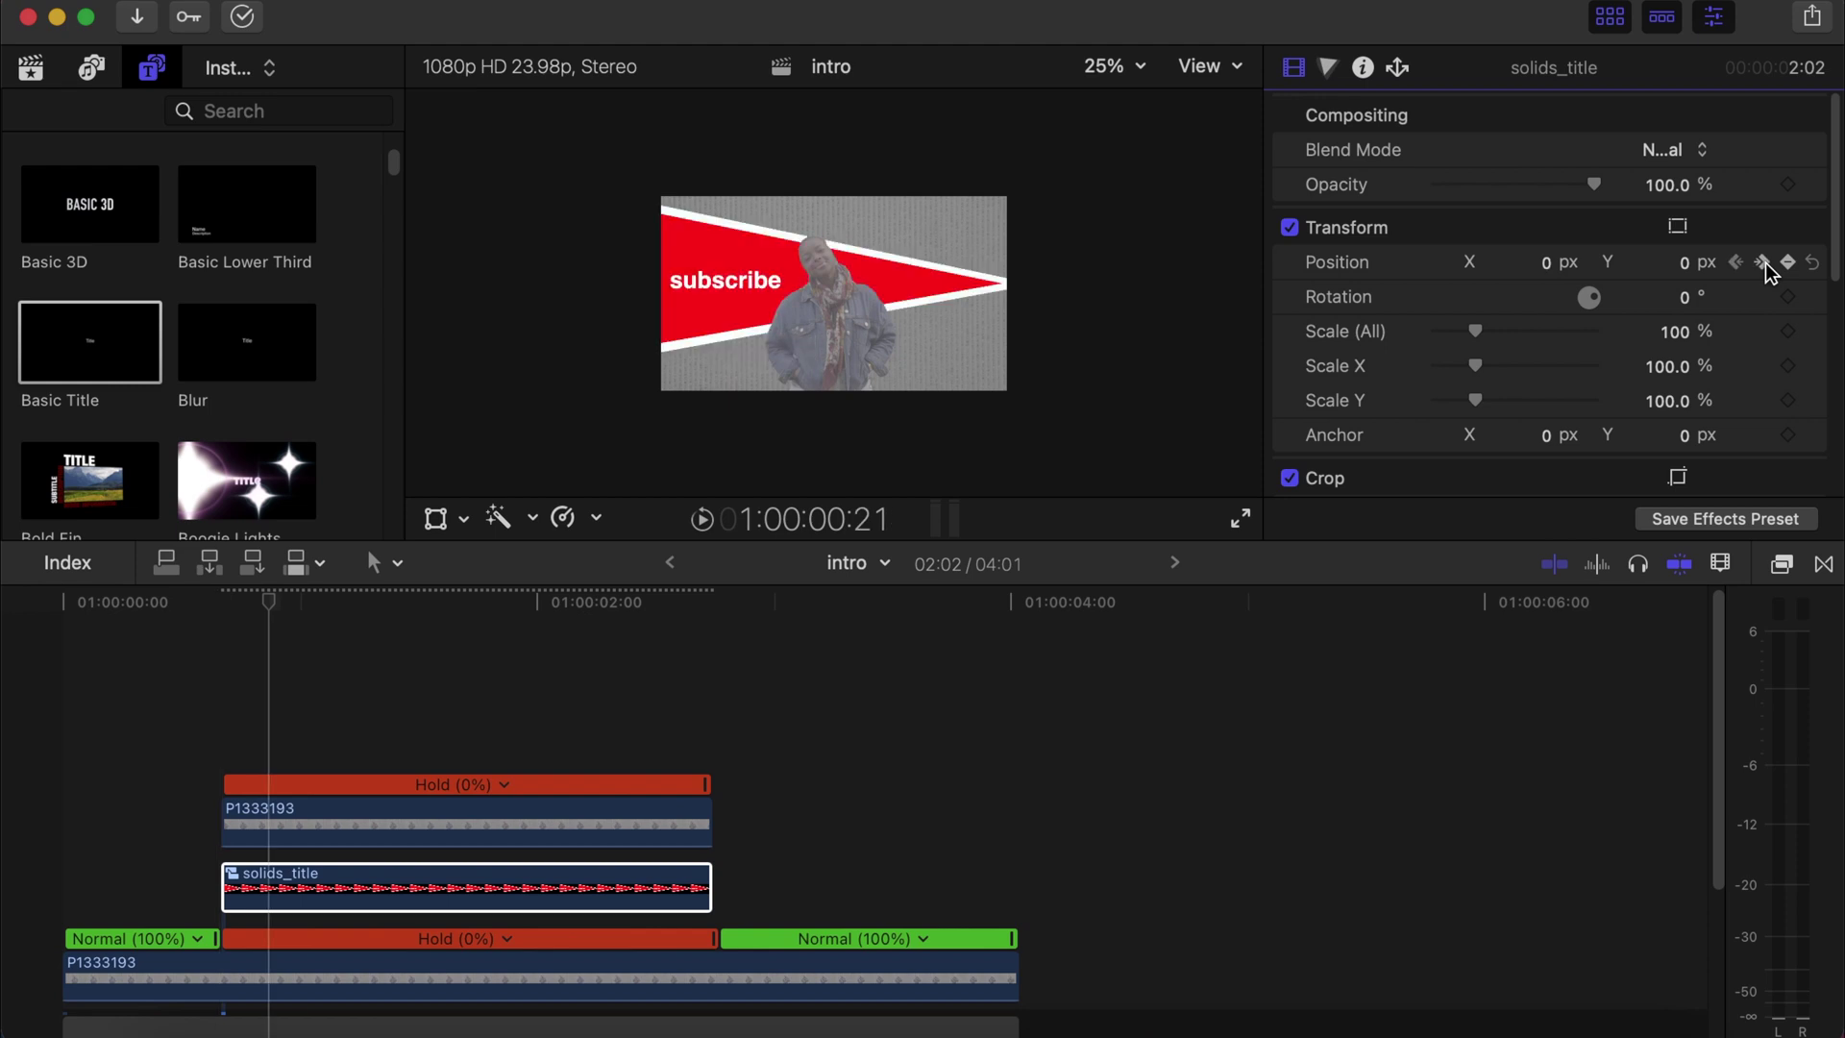
left_click(1764, 265)
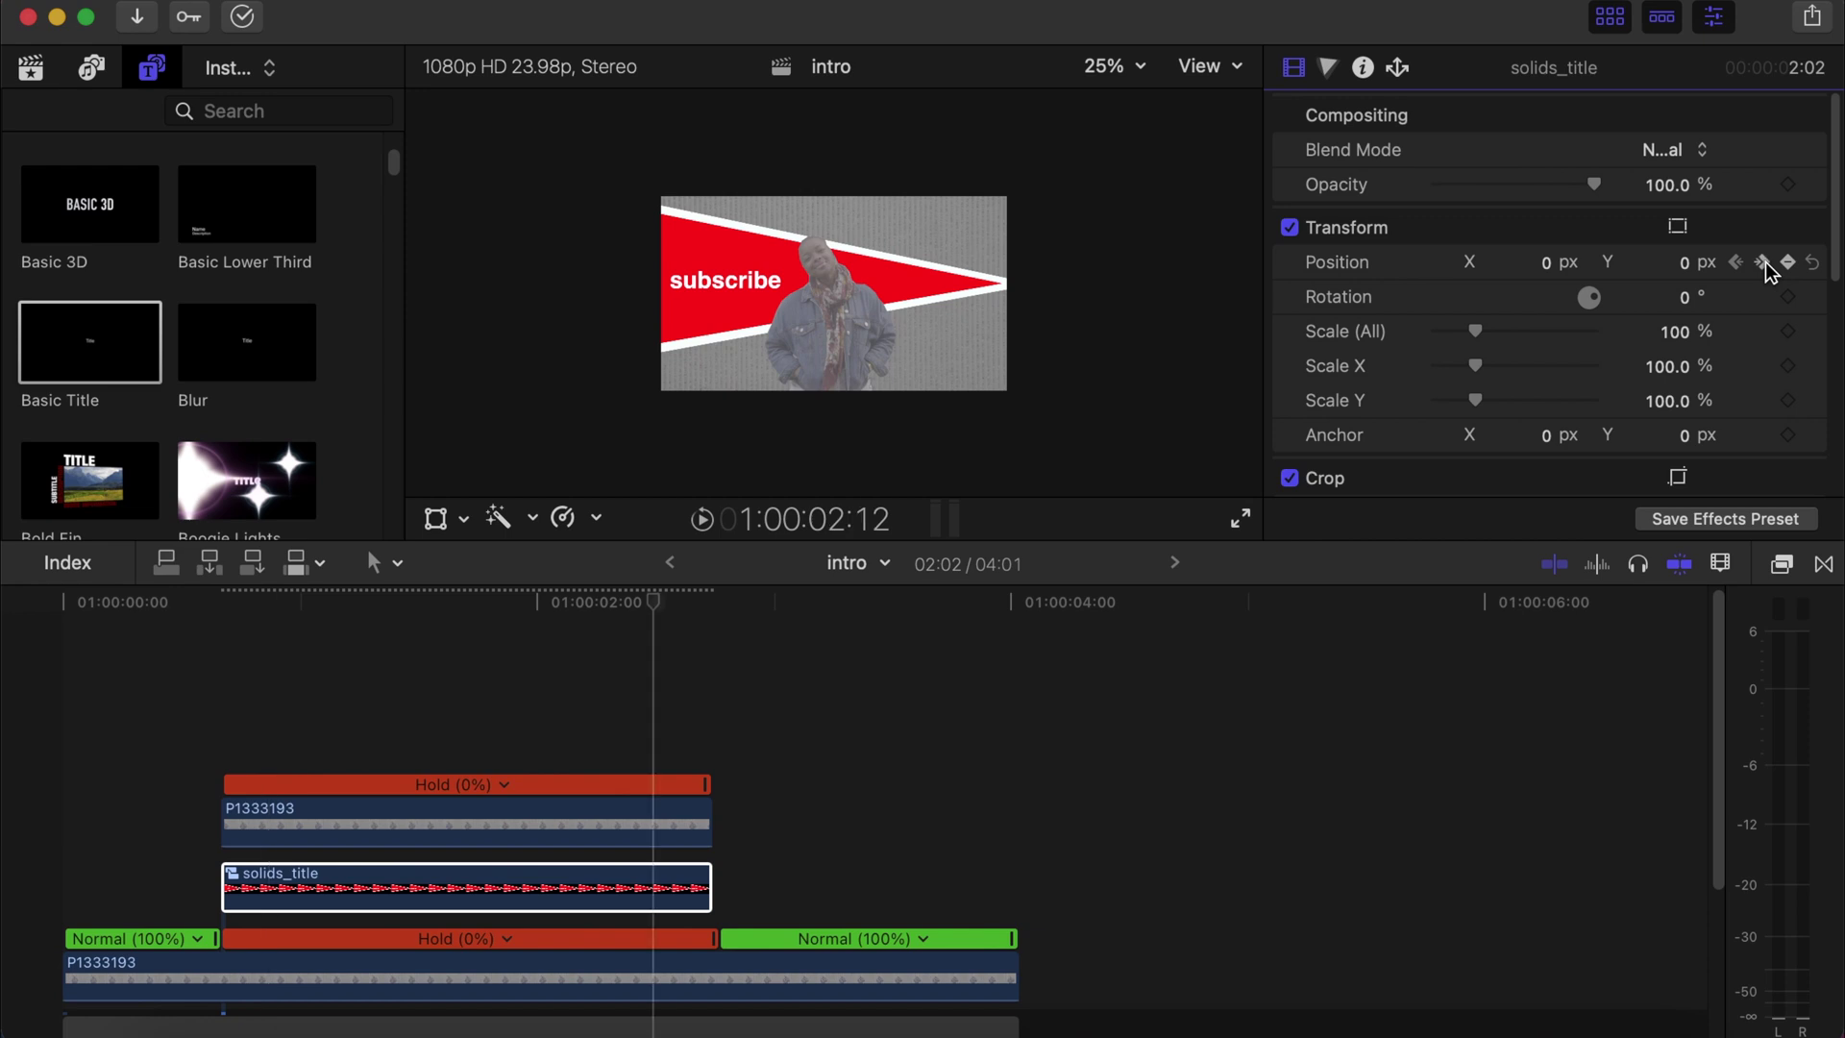
left_click(1765, 263)
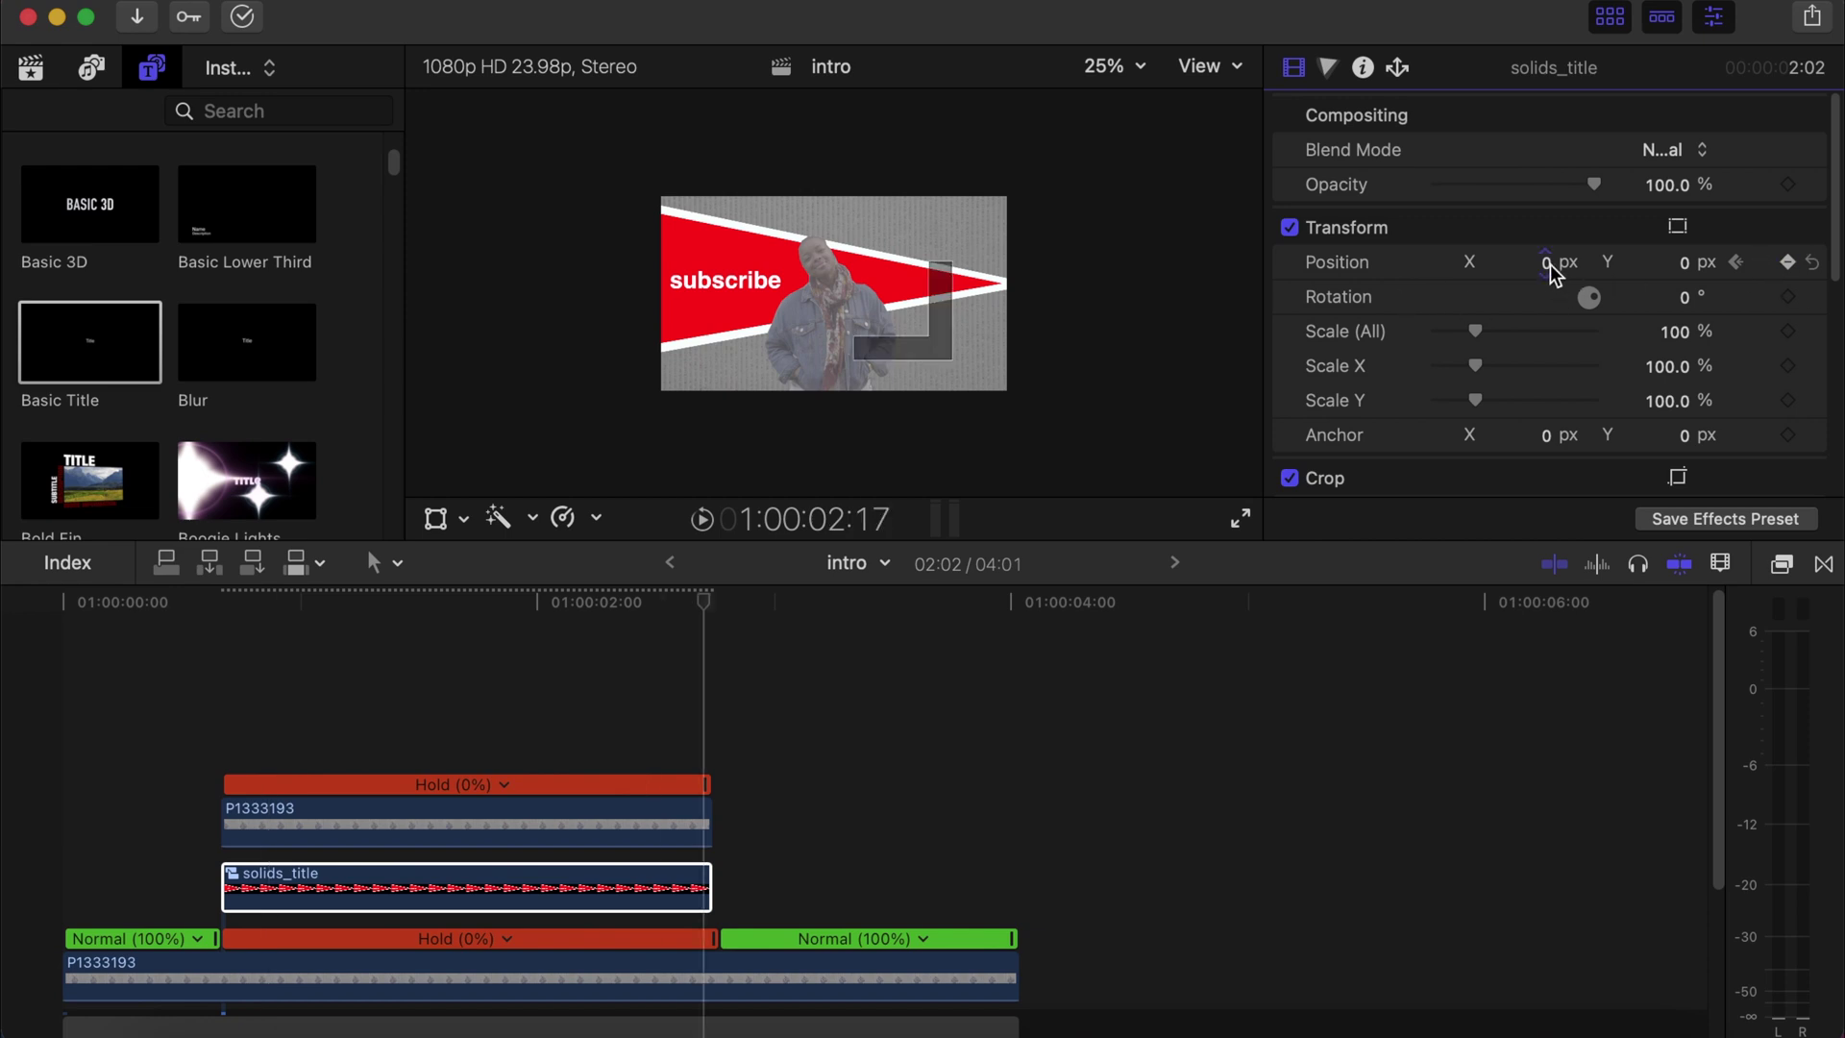
left_click_drag(1549, 263, 1556, 173)
mouse_move(1541, 262)
left_mouse_down()
mouse_move(1547, 182)
mouse_move(1549, 267)
left_mouse_up()
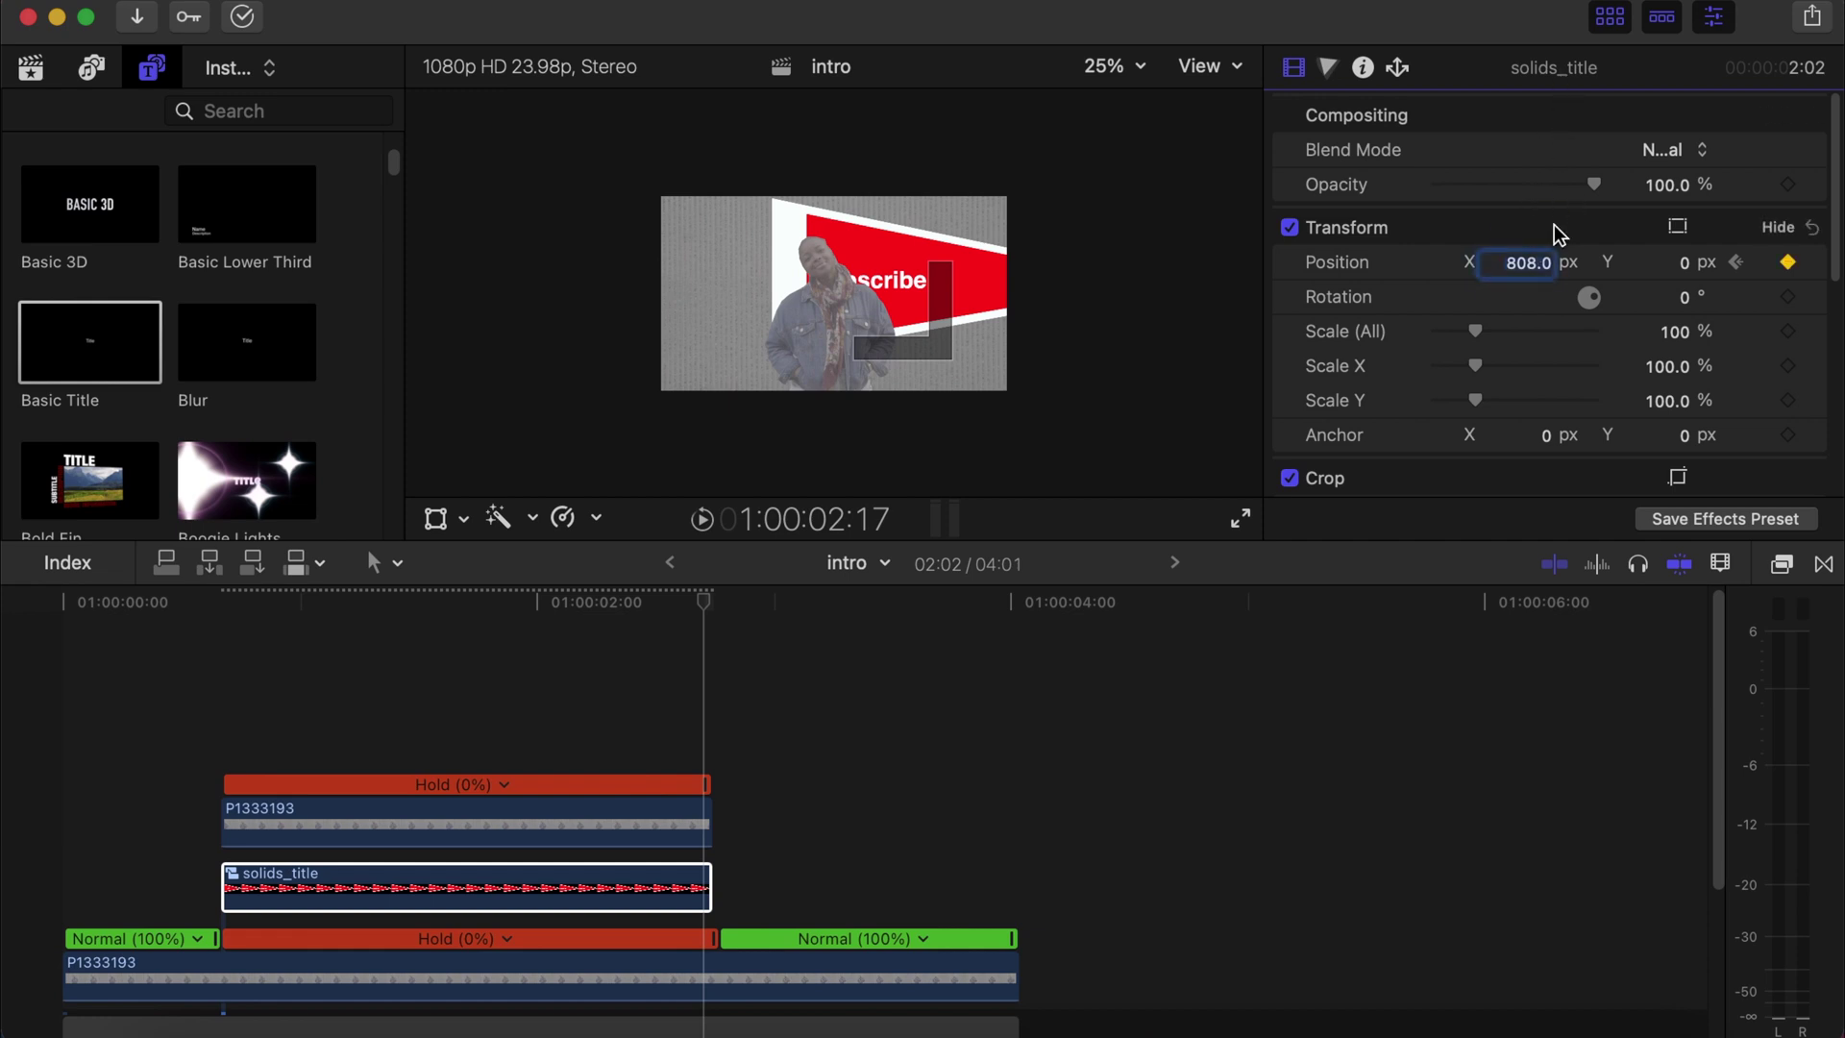
left_click(1530, 265)
left_click(1530, 265)
Raise Position X from 1124 up to 2342 so the banner exits the frame right.
type("1124")
key("Return")
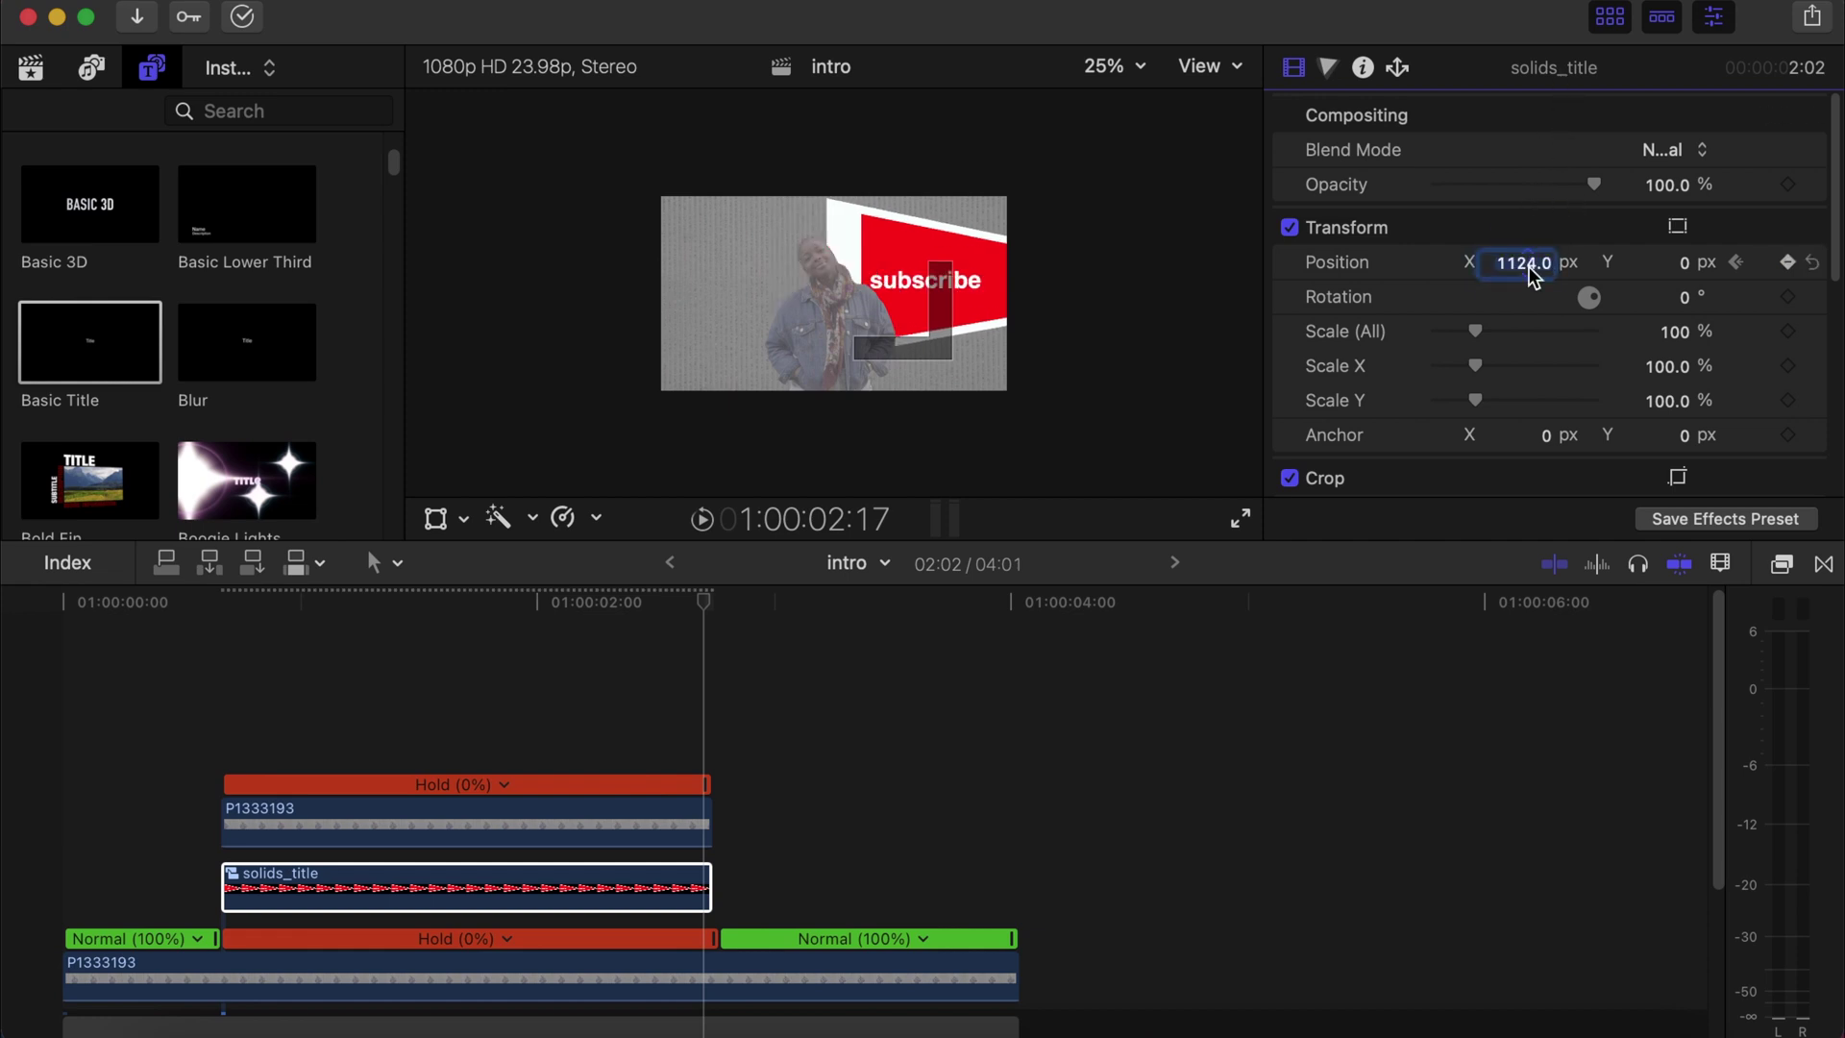
type("1424")
key("Return")
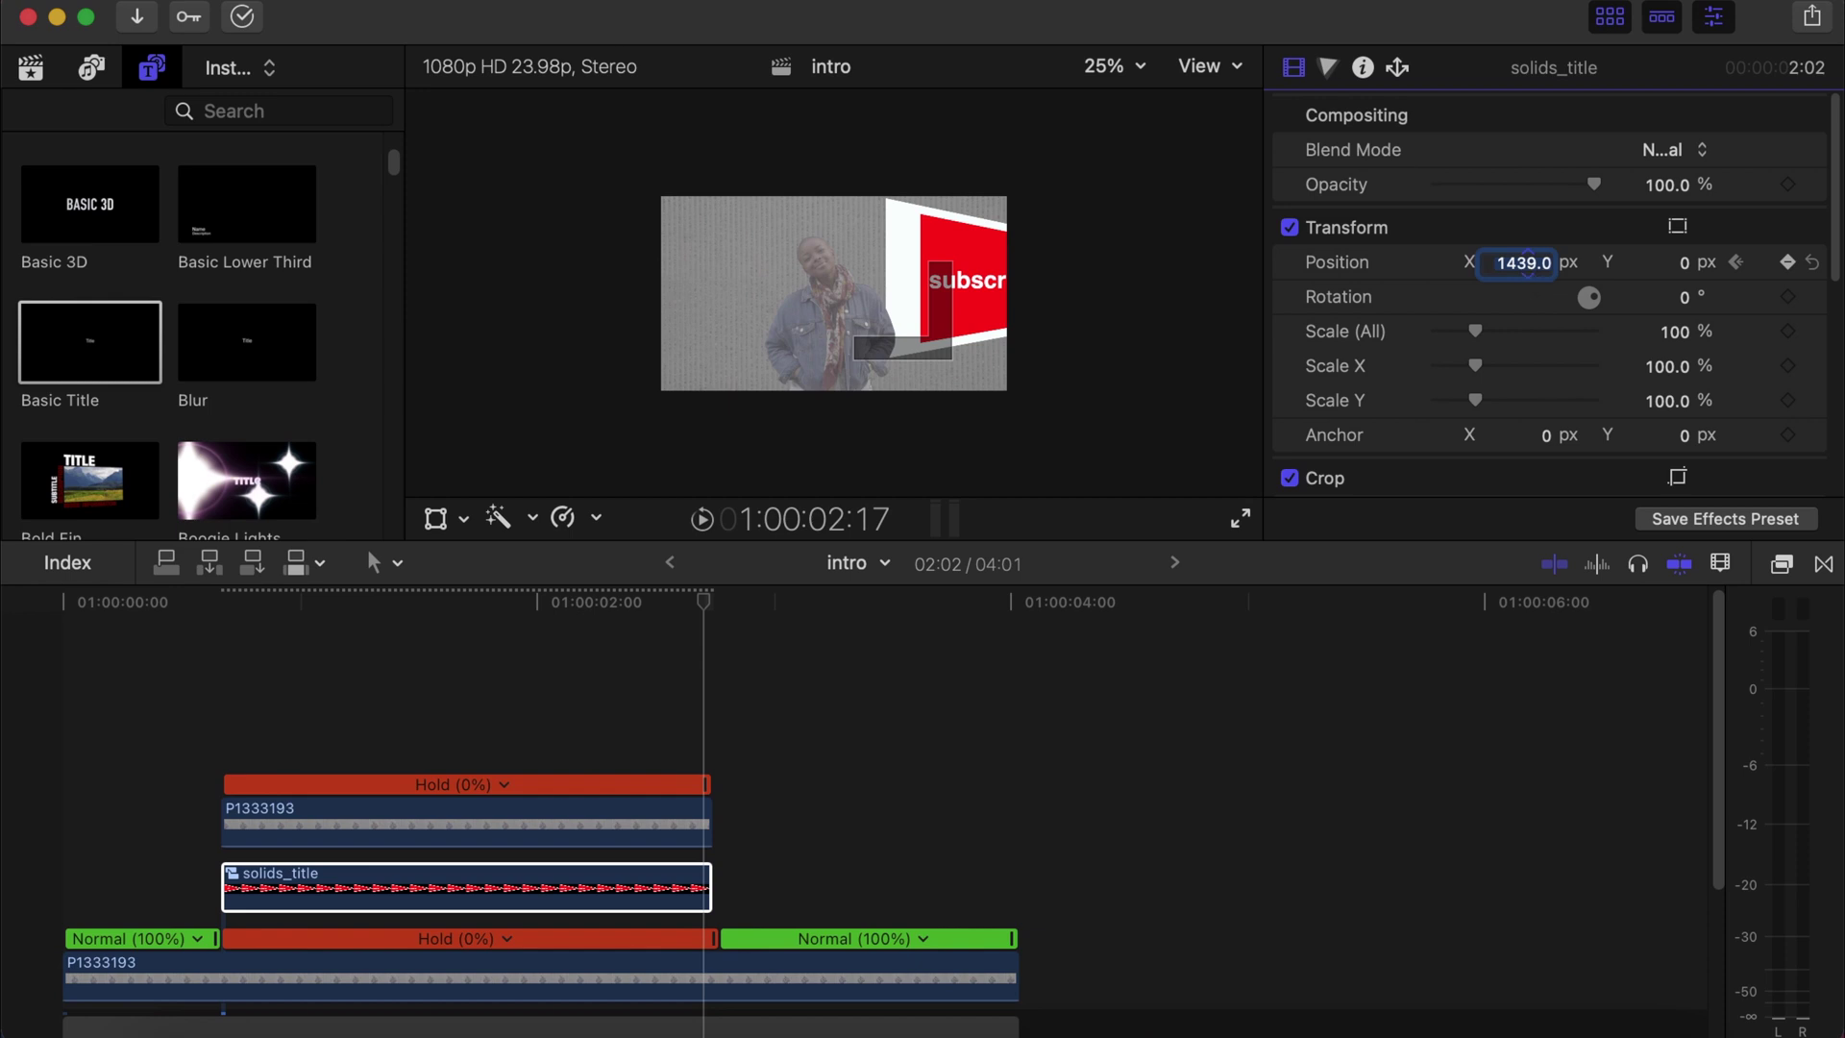
type("1724")
key("Return")
type("2063")
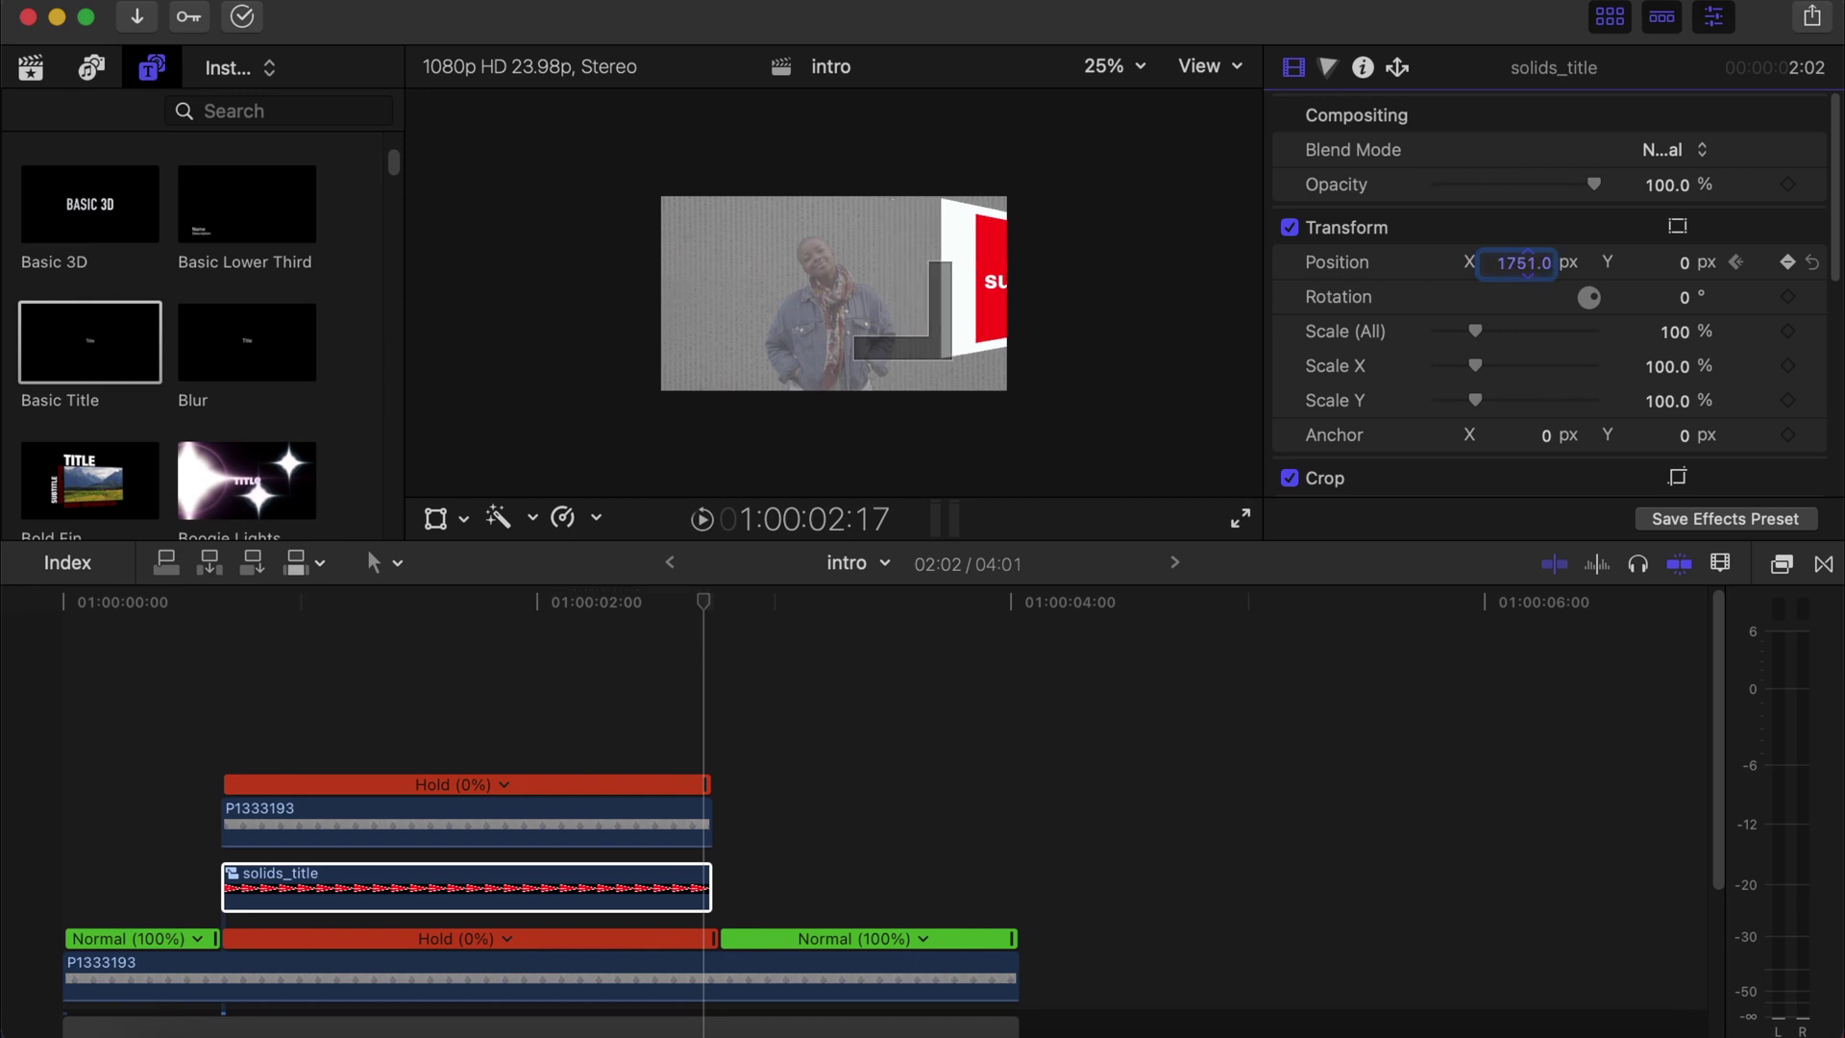
key("Return")
type("2195")
key("Return")
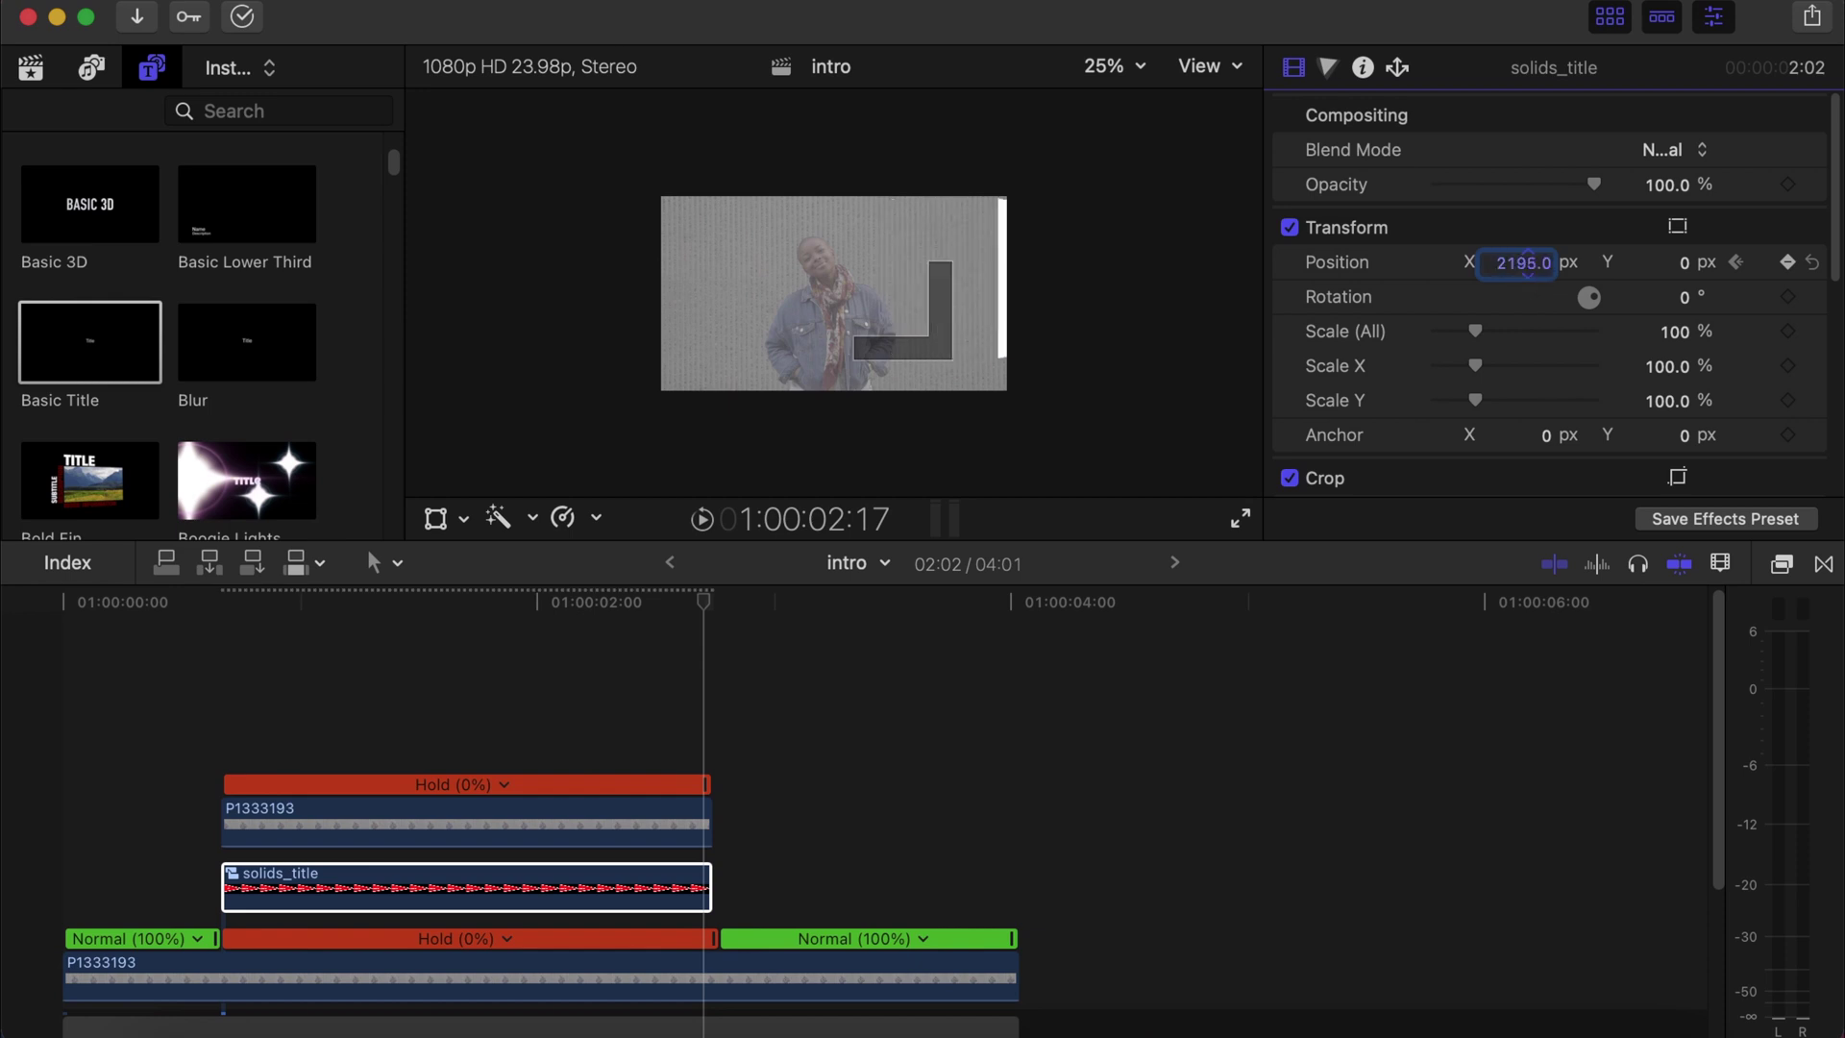
type("2342")
key("Return")
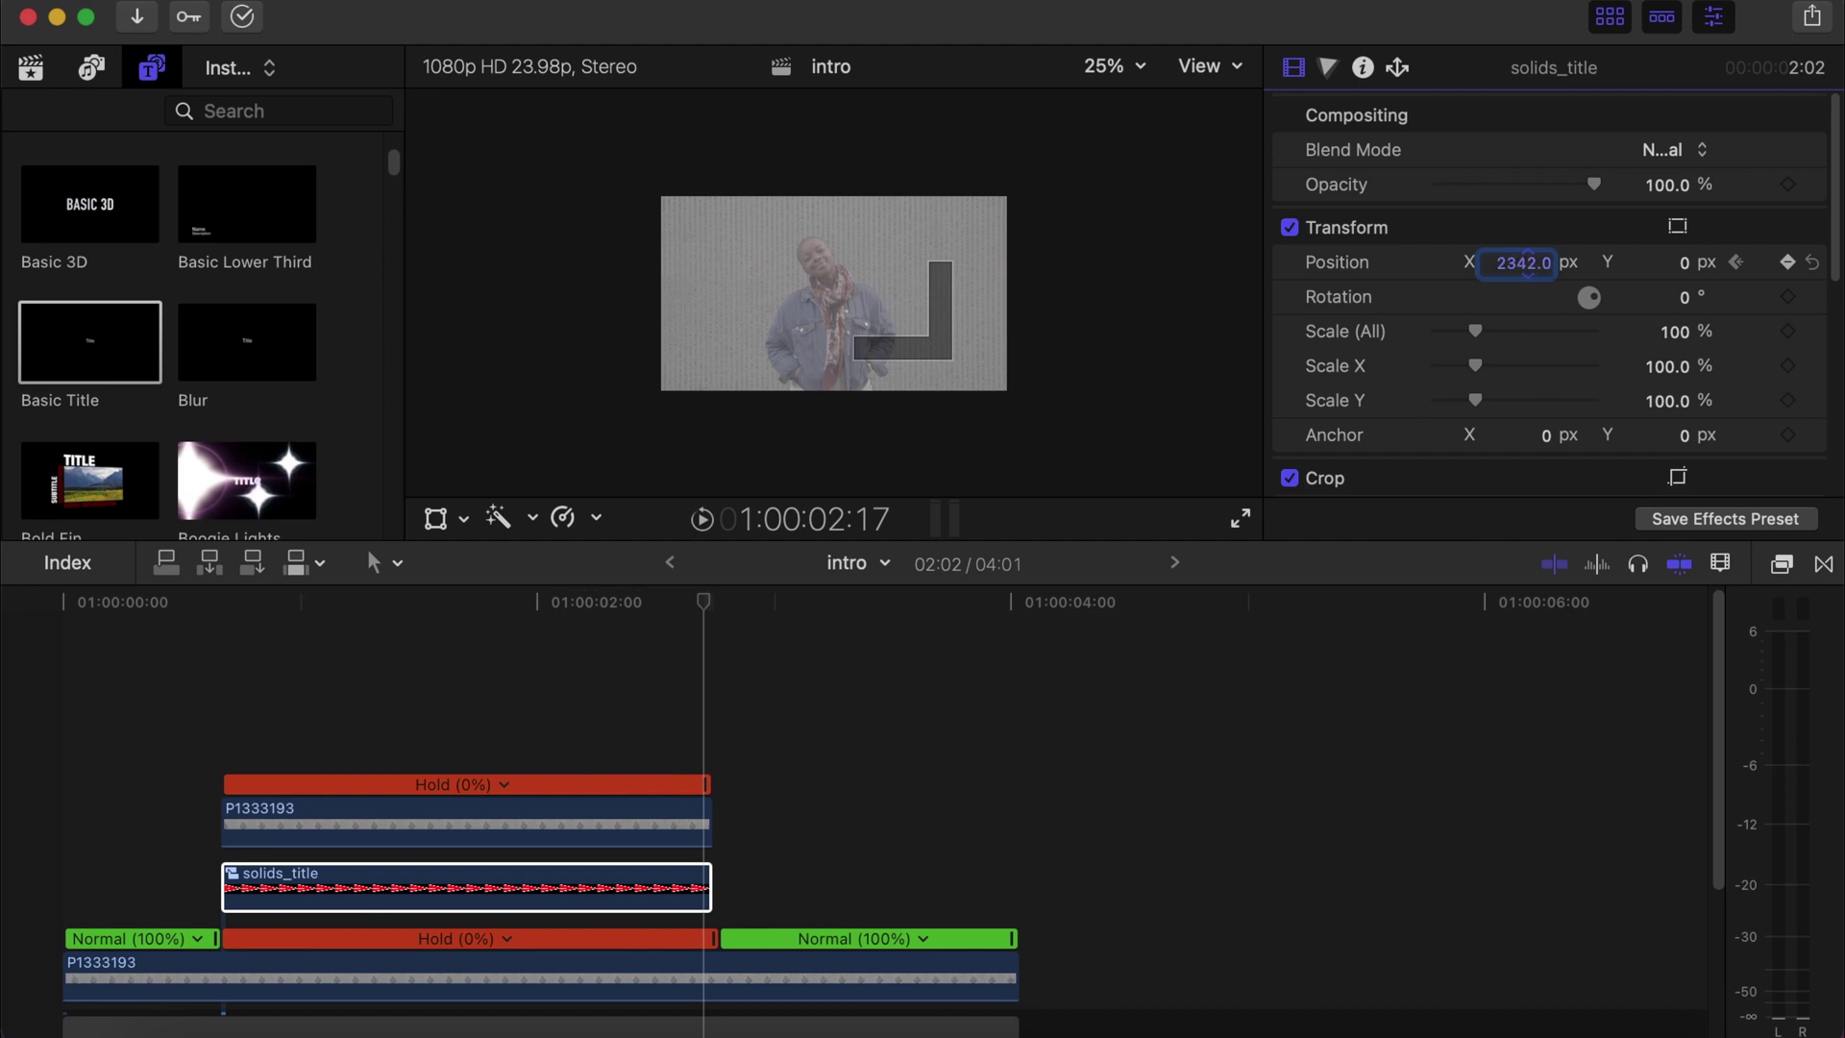
left_click_drag(1528, 261, 1532, 276)
Preview the banner's slide-in, then select solids_title and show the Effects browser.
left_click(441, 573)
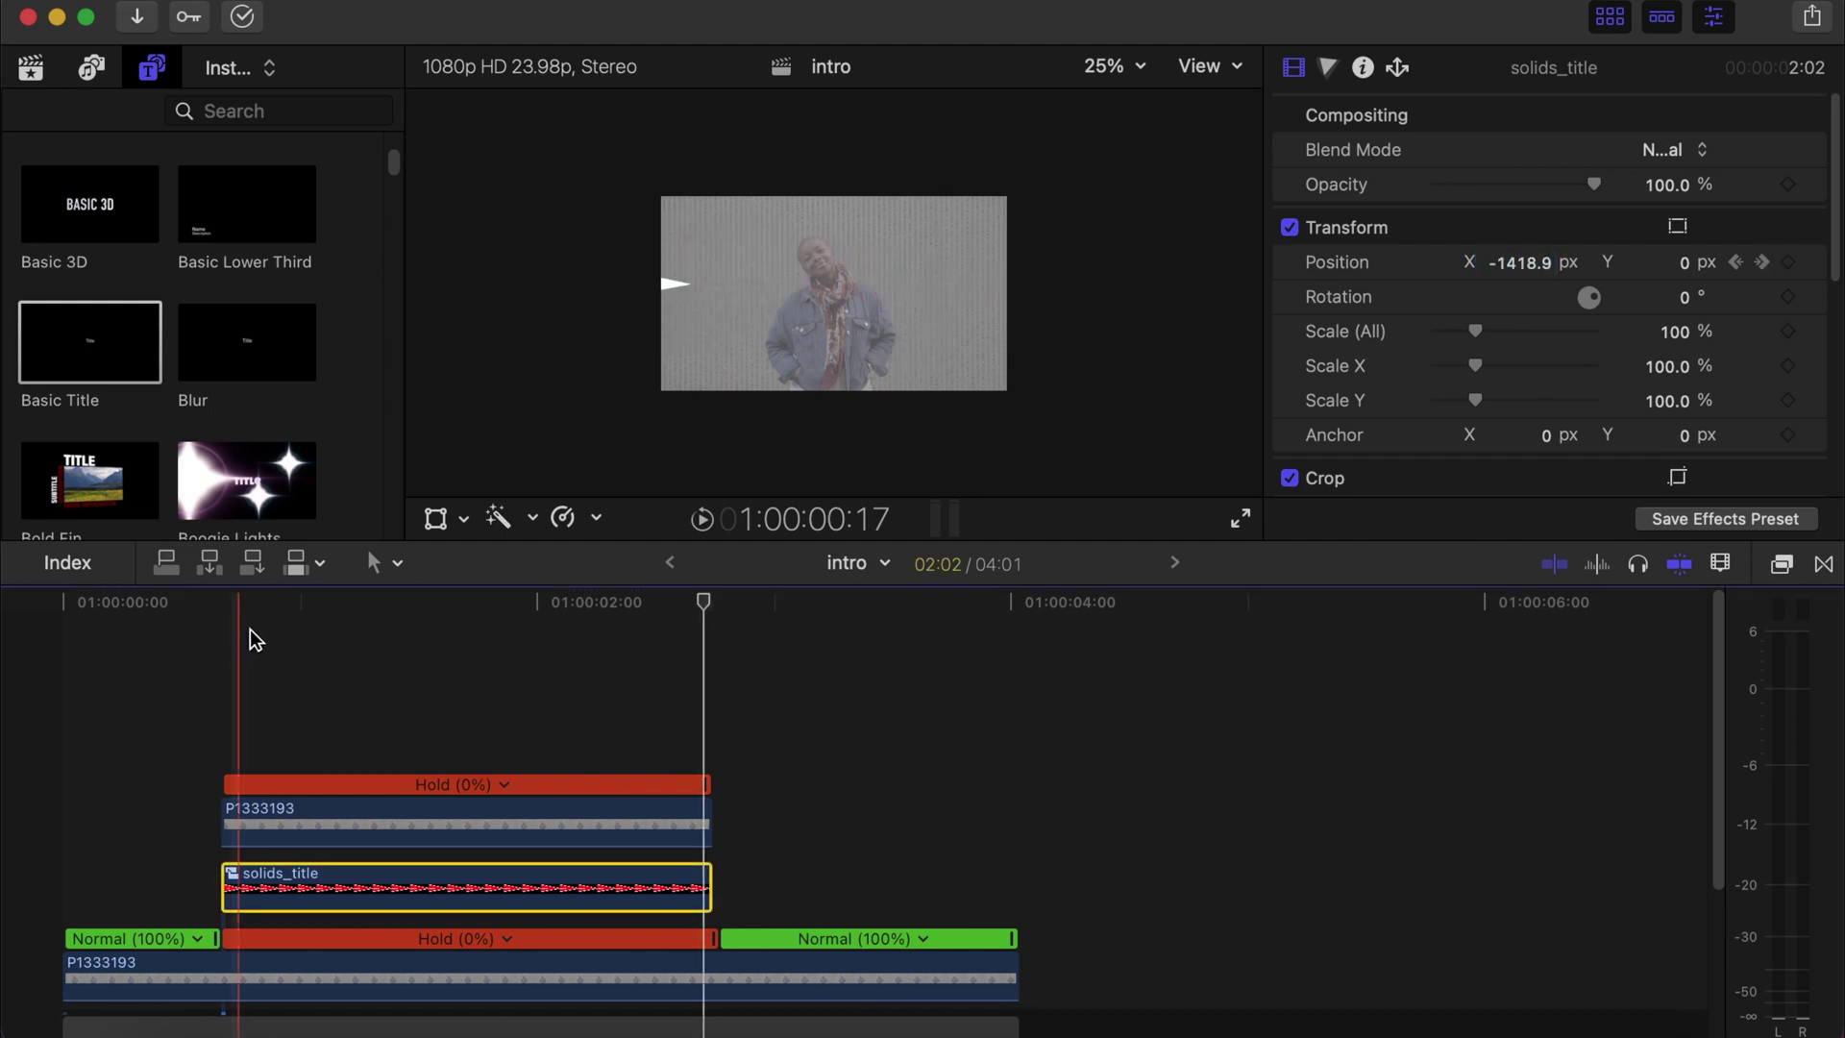
left_click(237, 609)
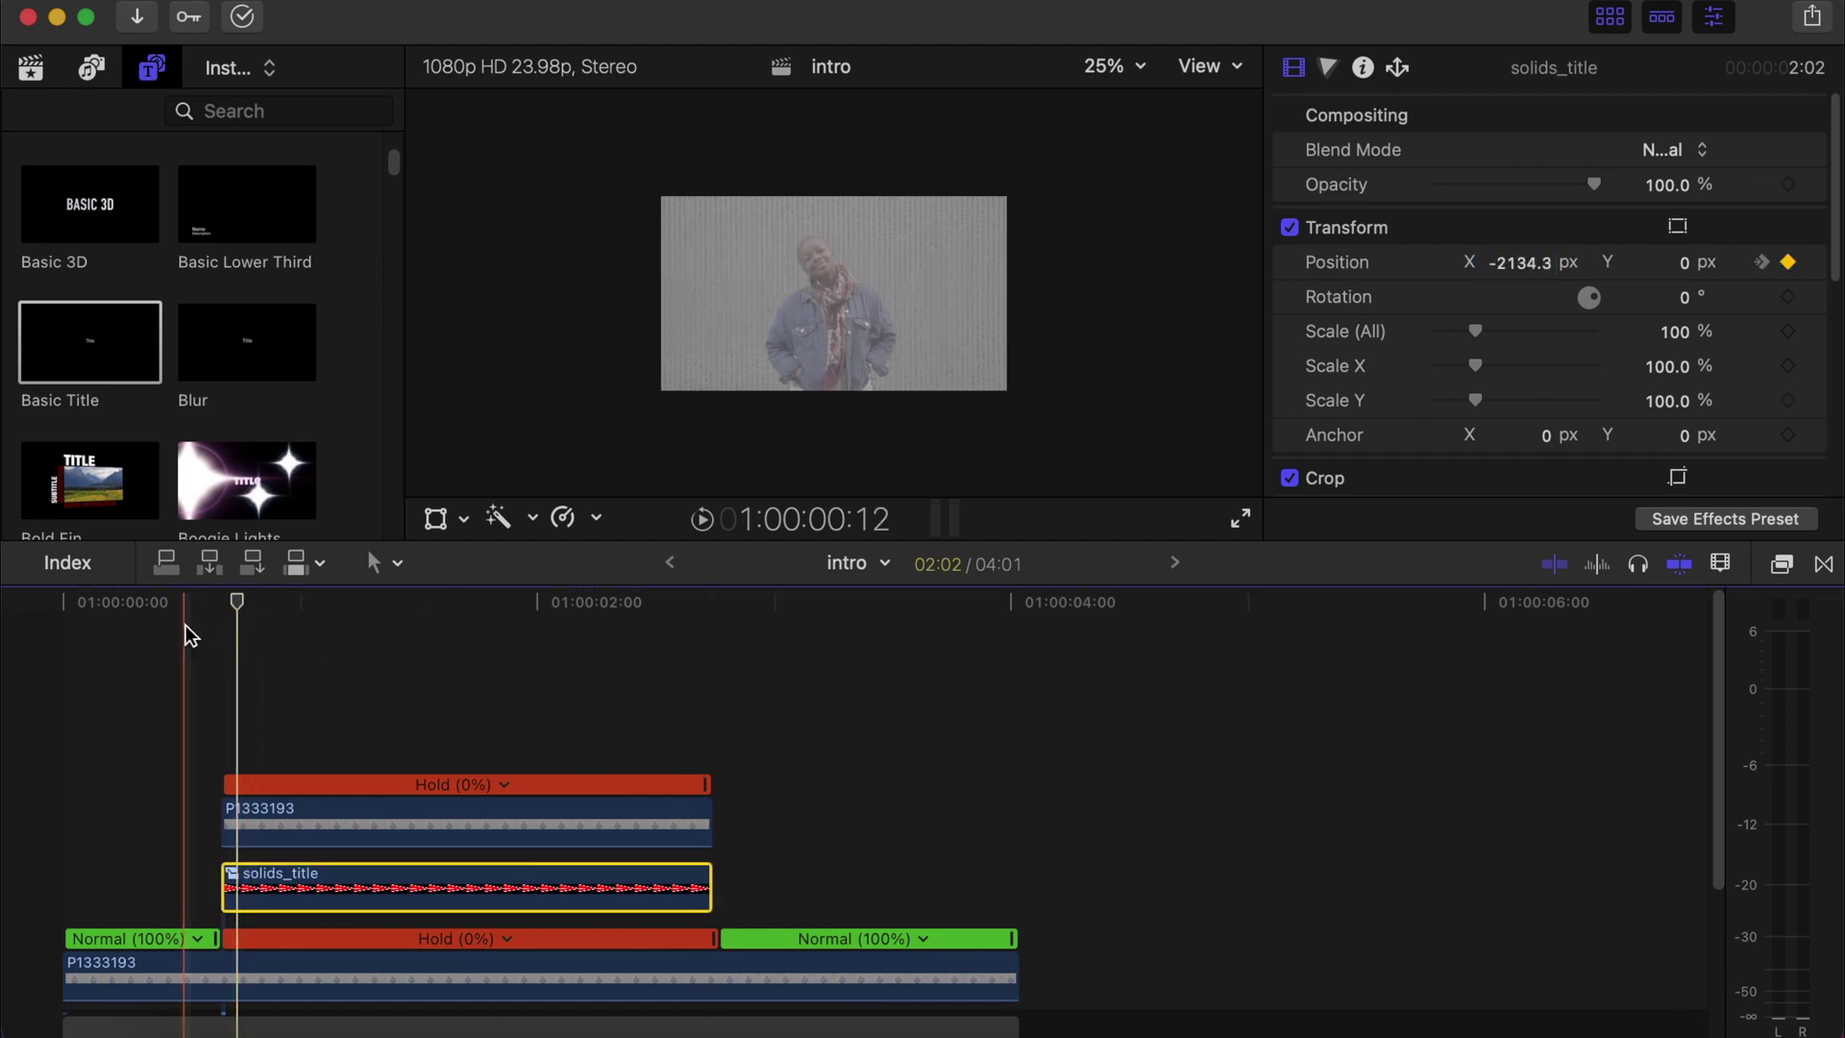
key("space")
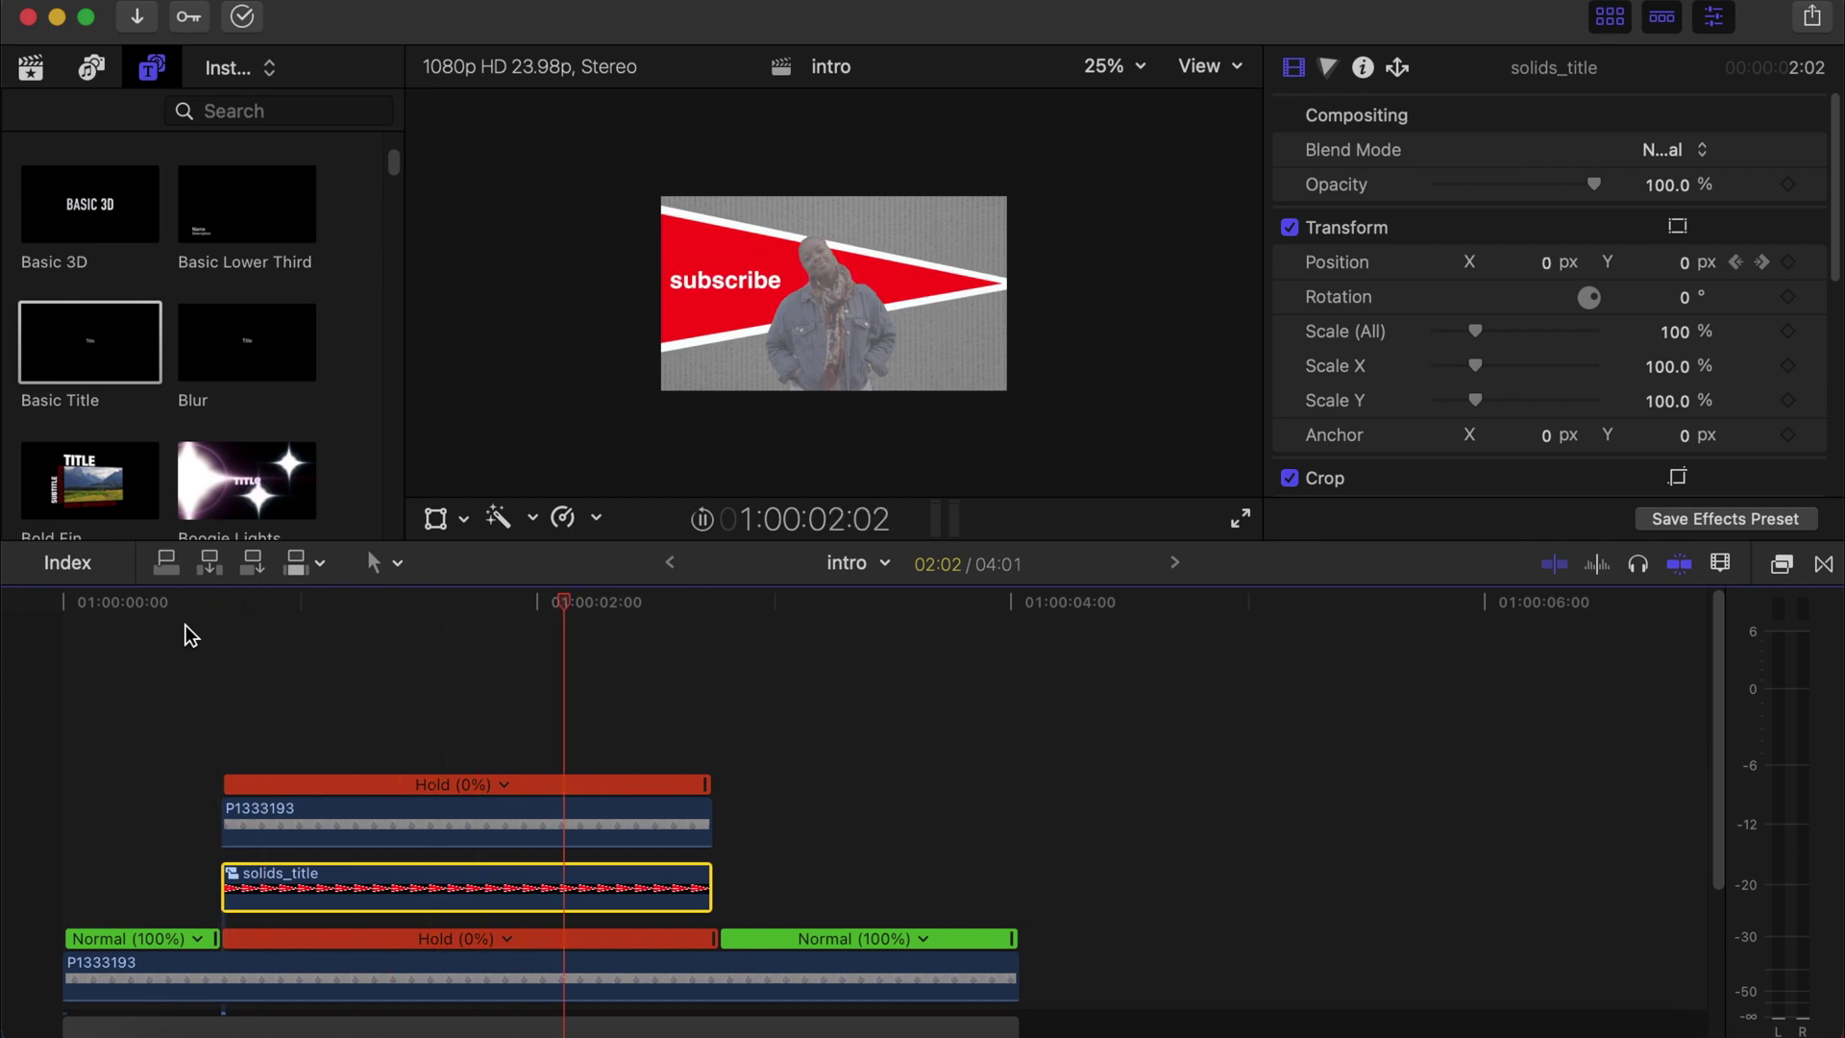
left_click(187, 625)
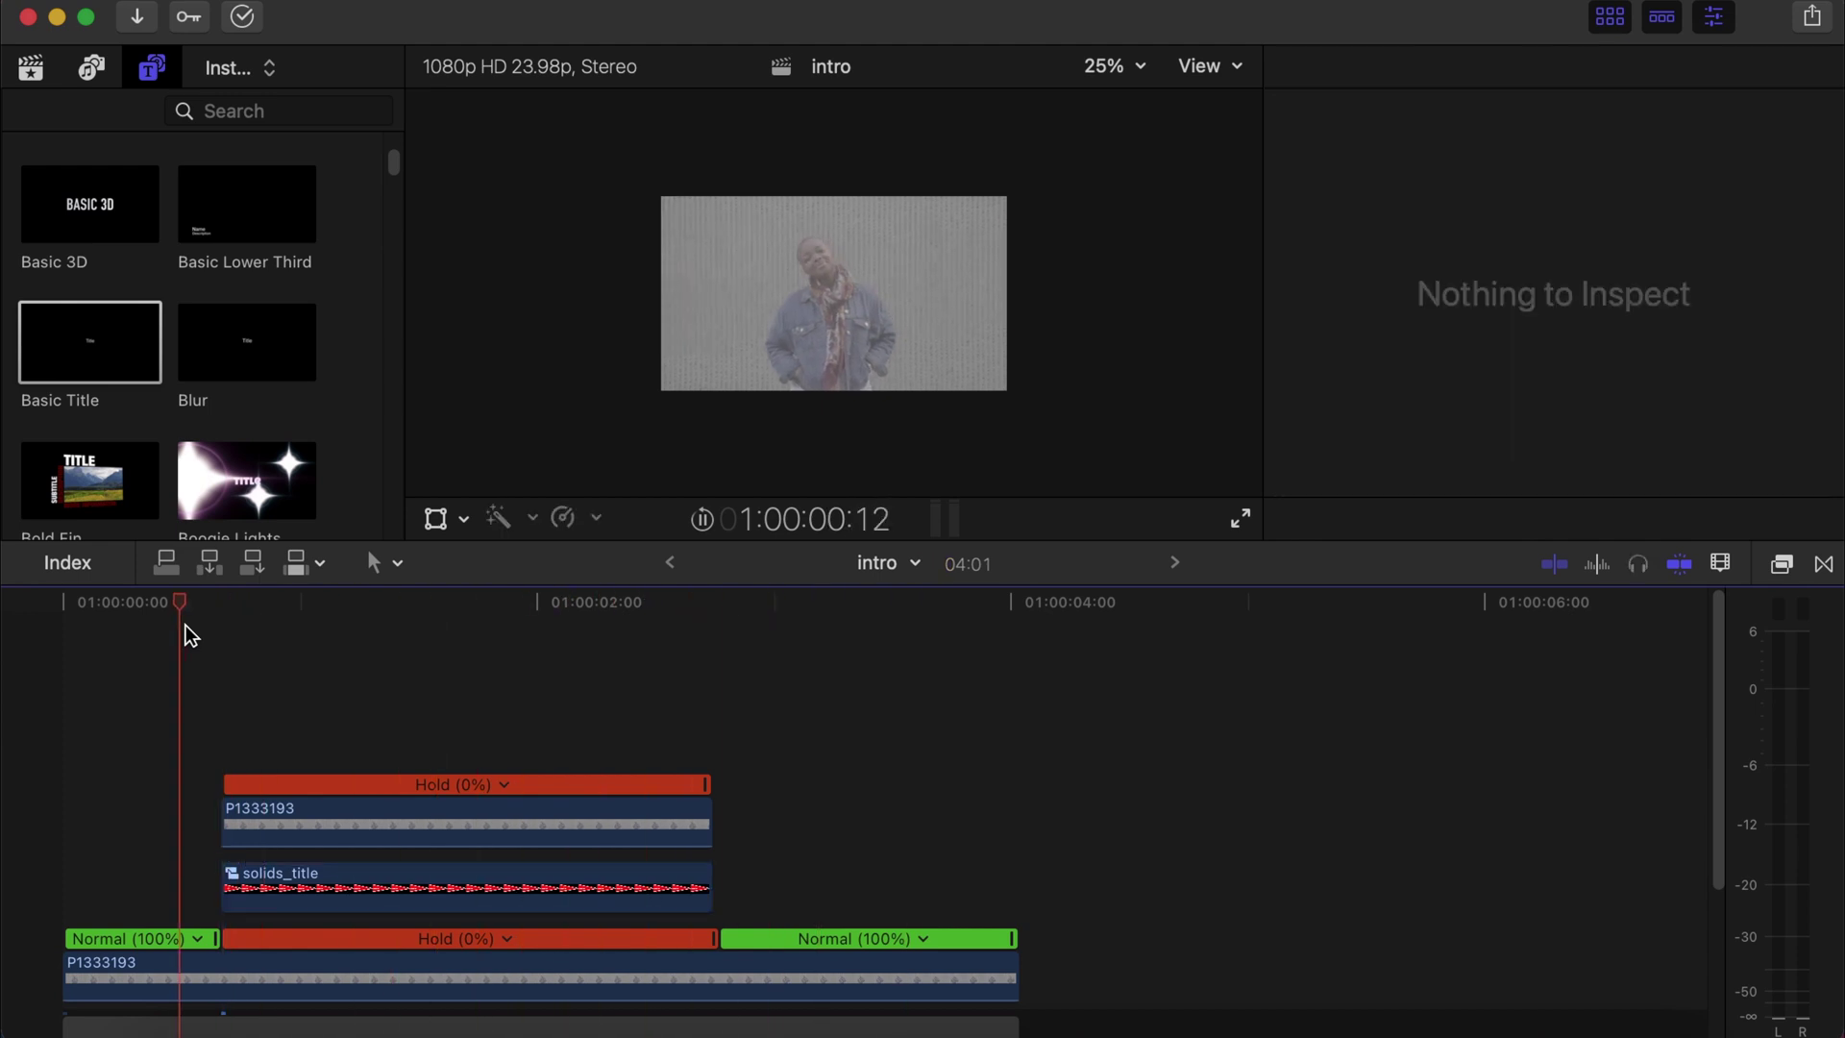
key("space")
left_click(260, 882)
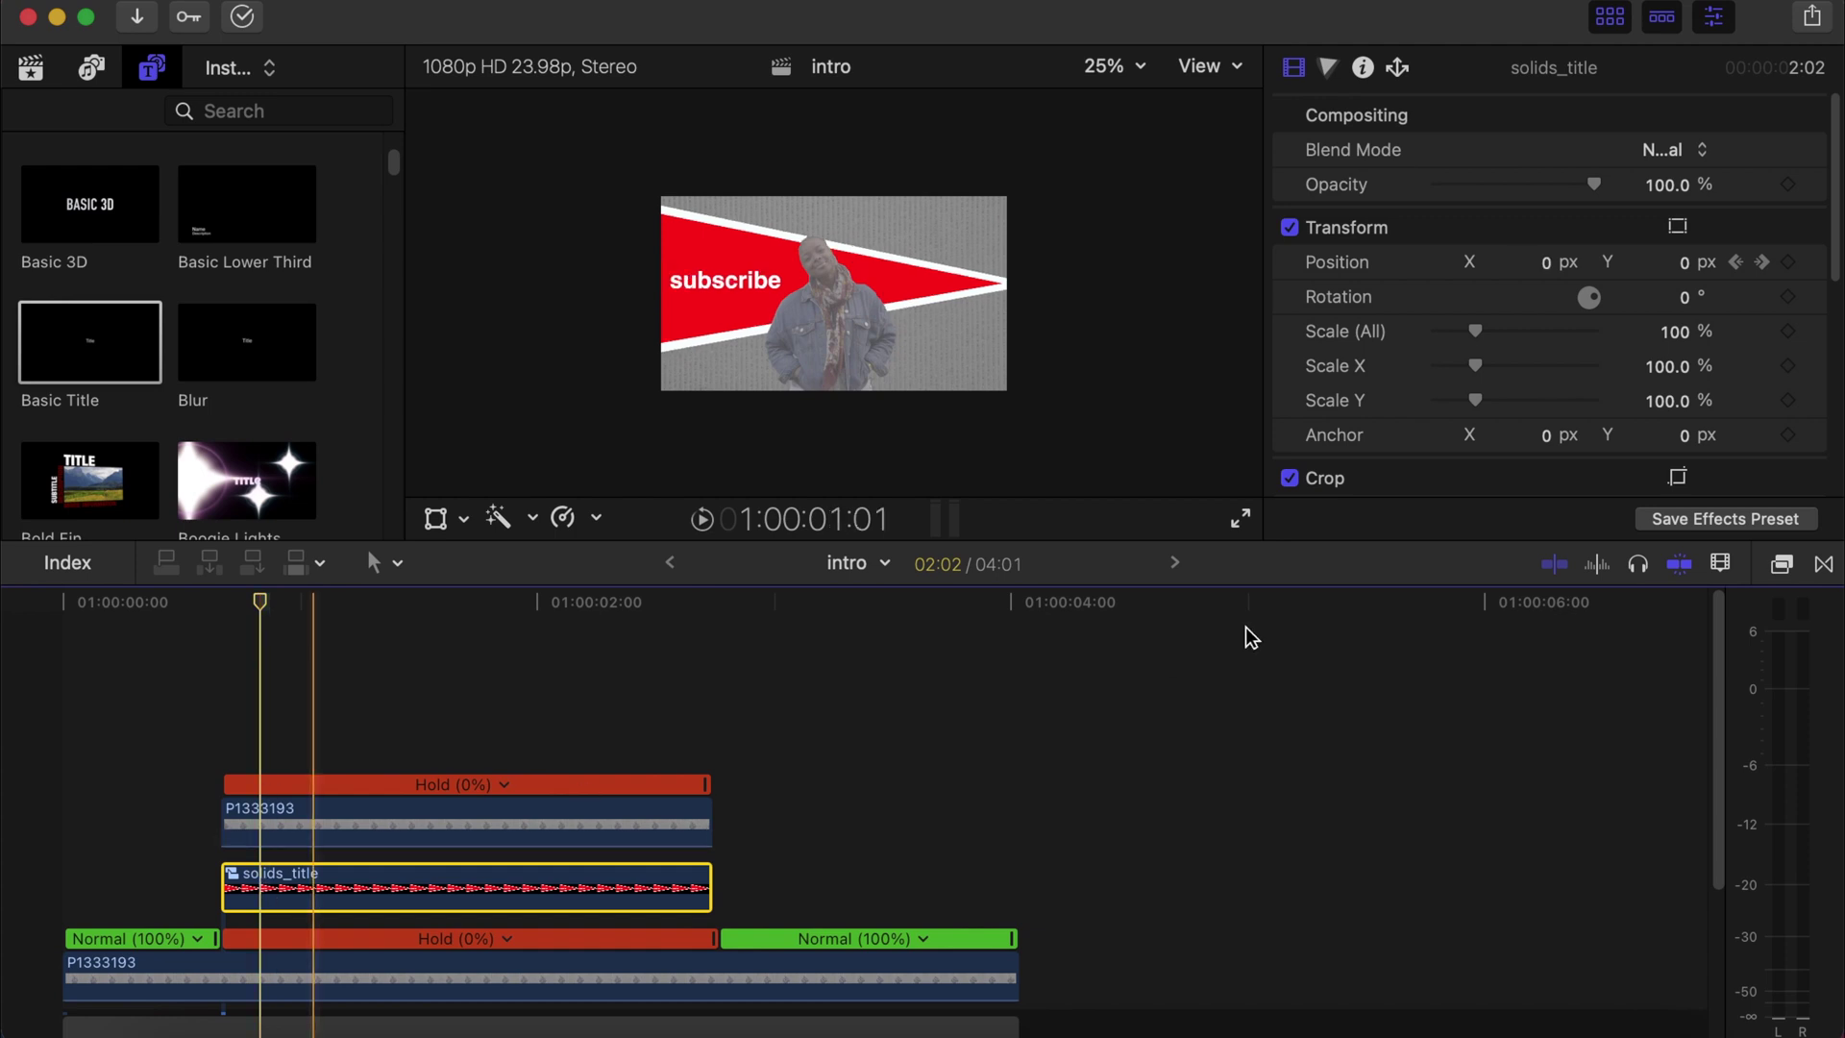
left_click(1780, 564)
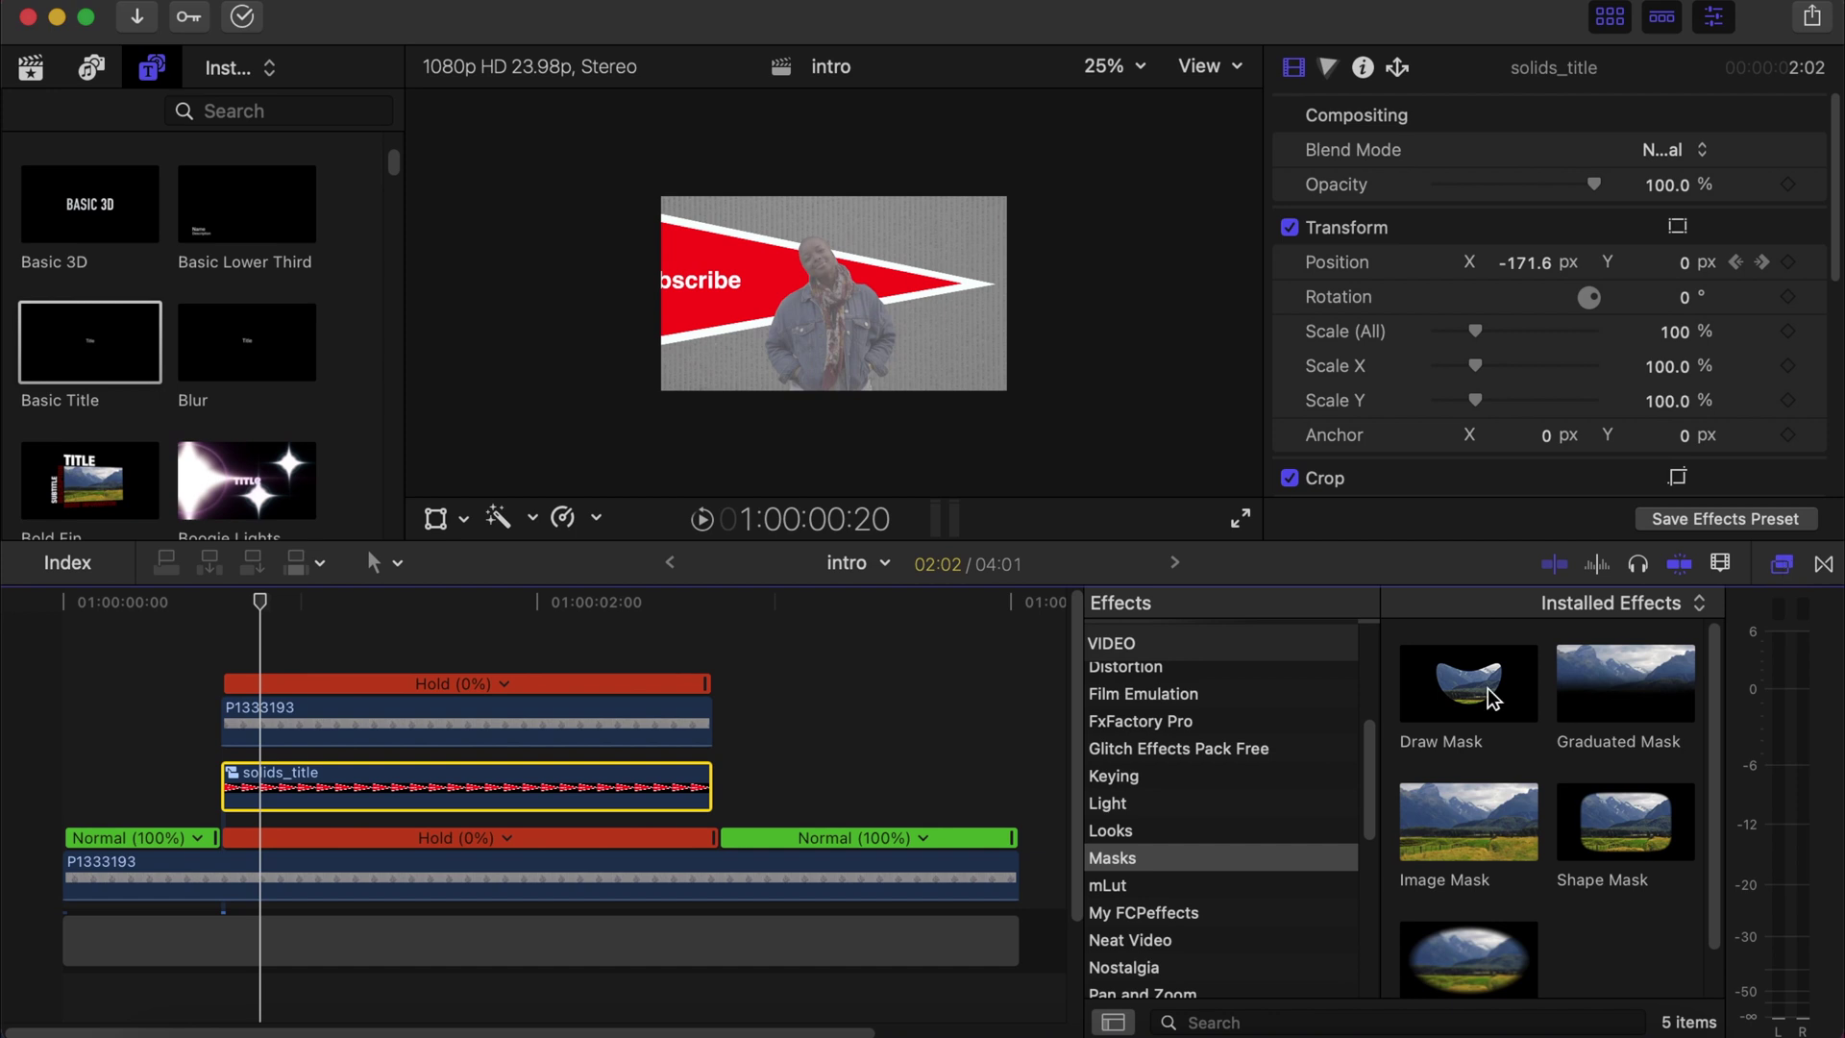
Apply the Blur category's Directional effect to solids_title, with Amount 25.0 and Angle 0°.
scroll(1166, 827, "up", 5)
left_click(1153, 786)
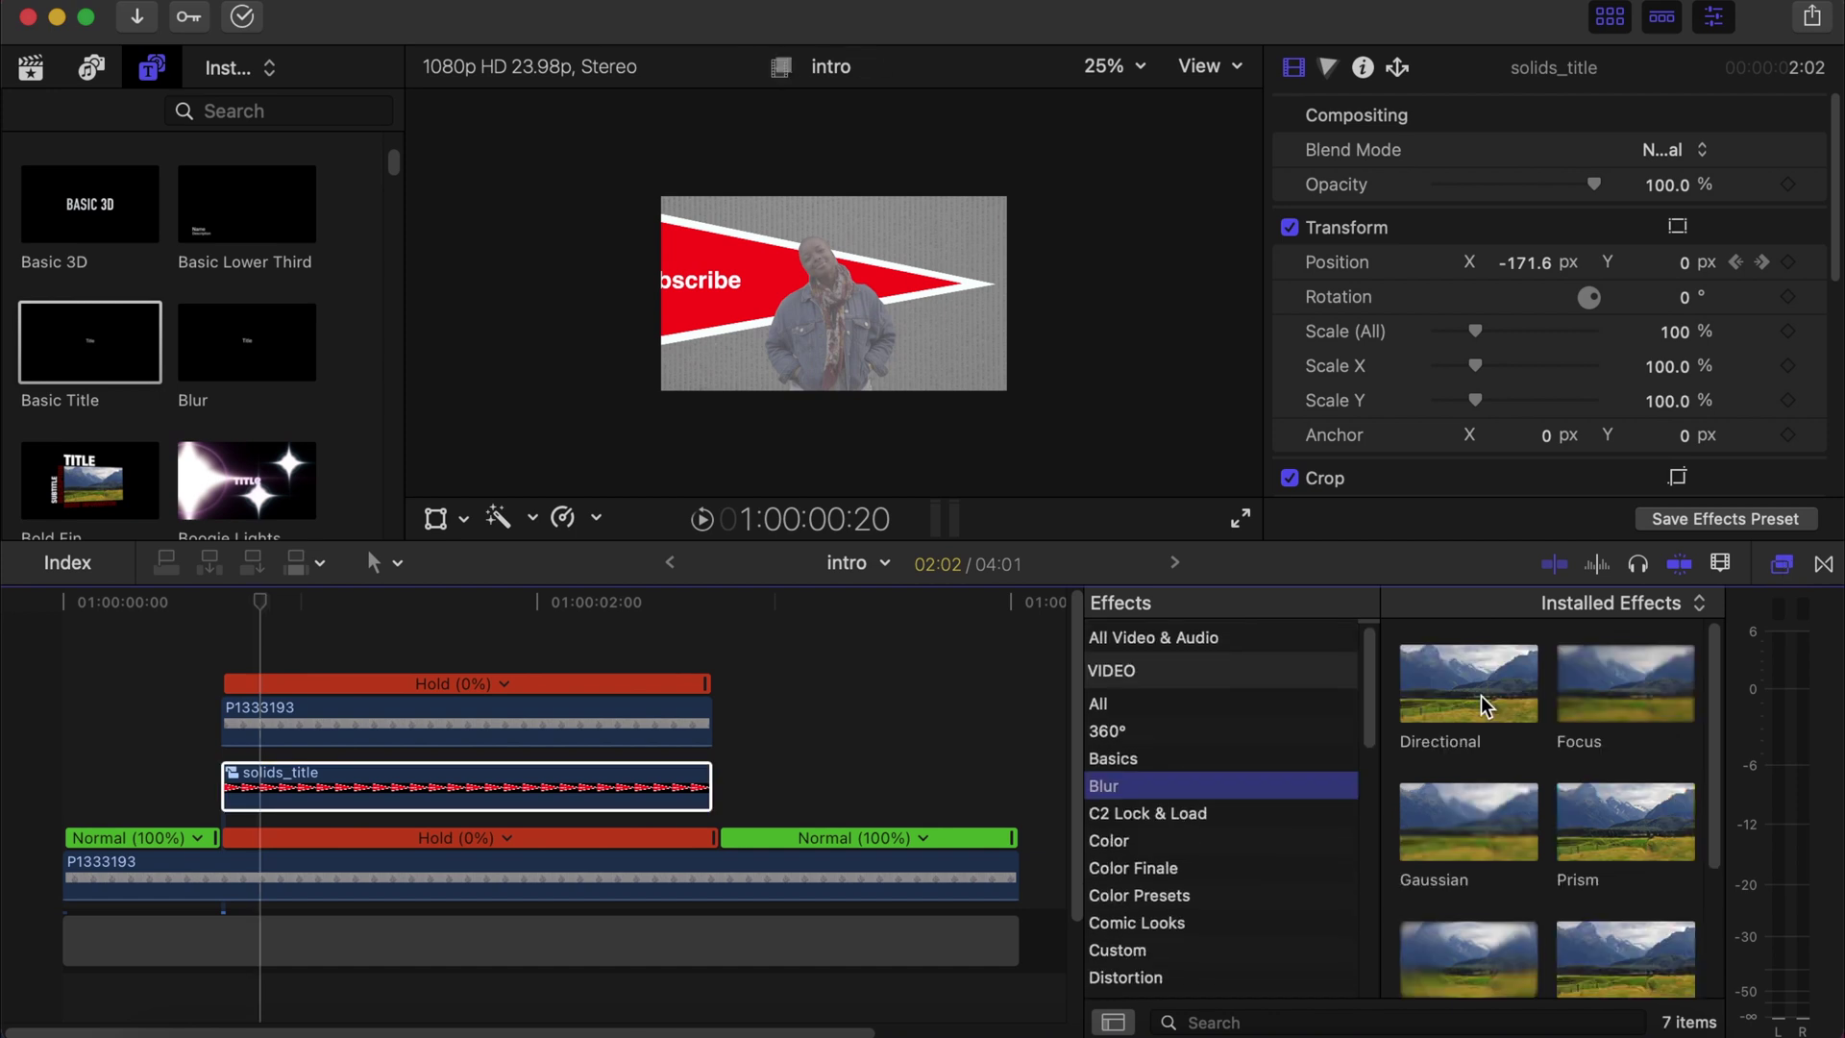
left_click_drag(1480, 706, 527, 812)
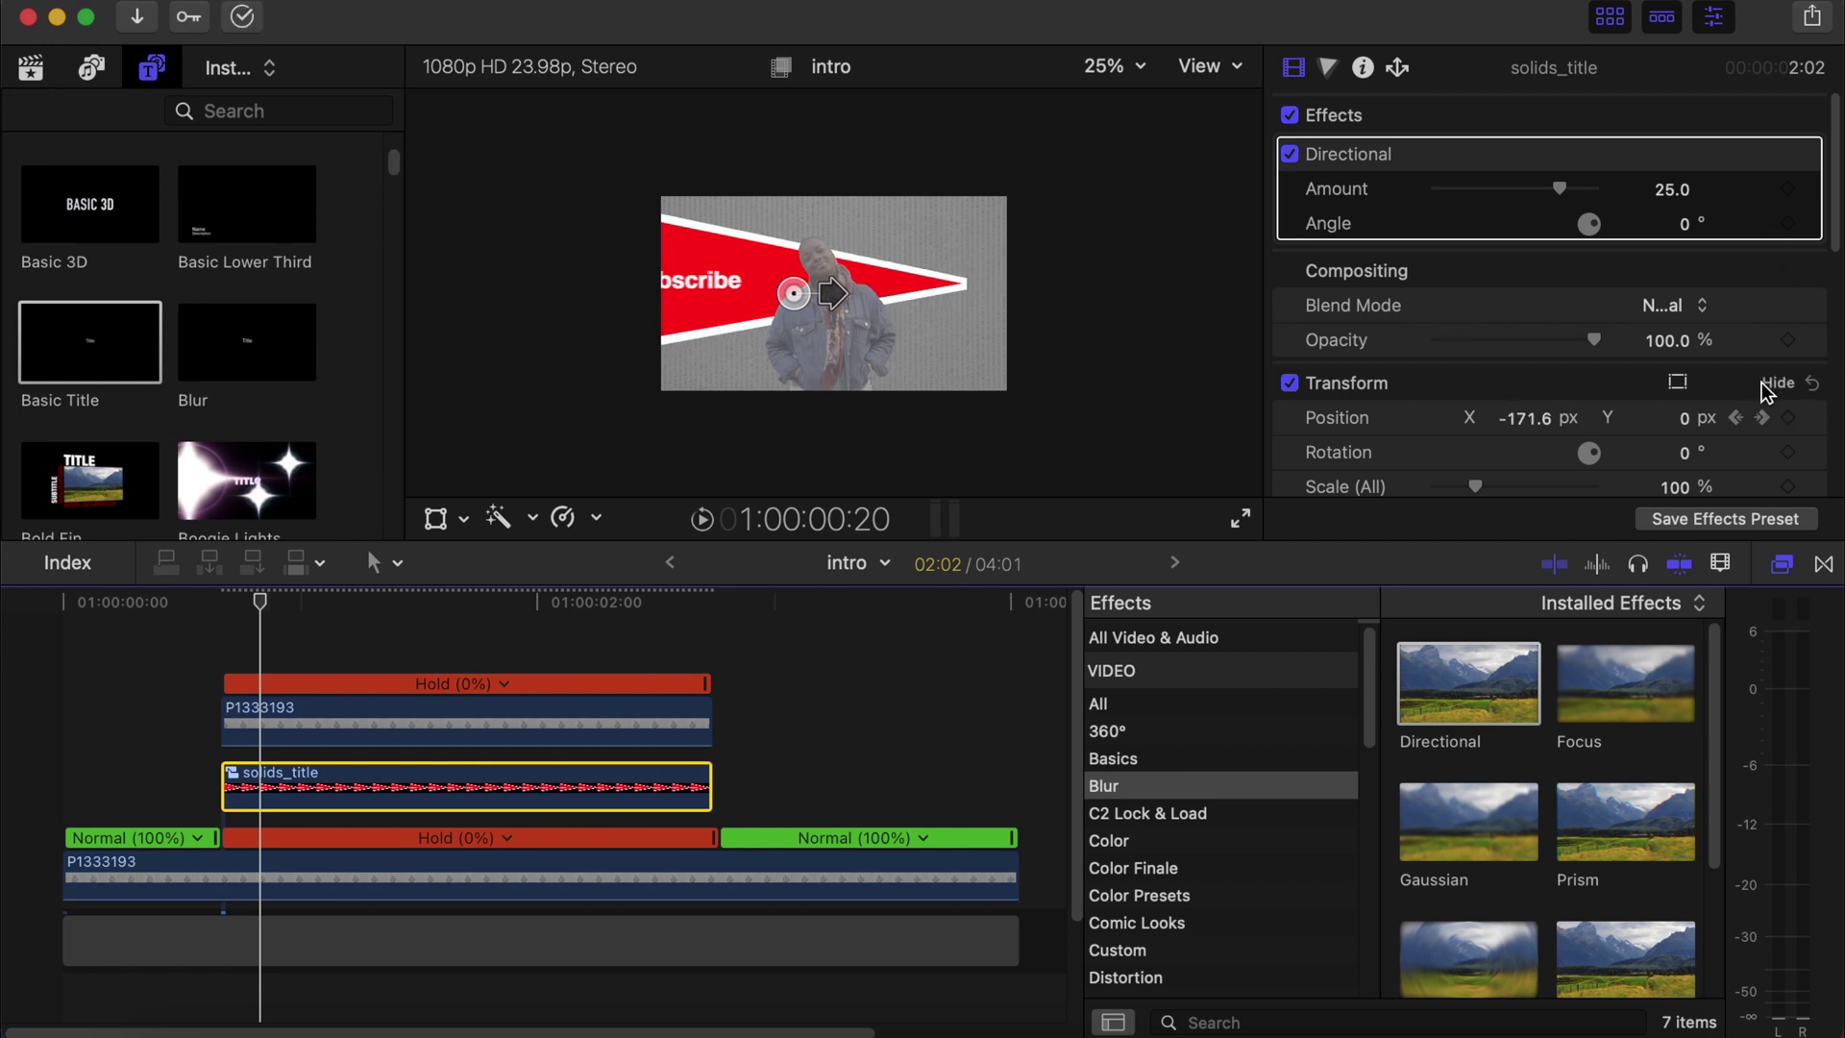
scroll(1739, 403, "down", 3)
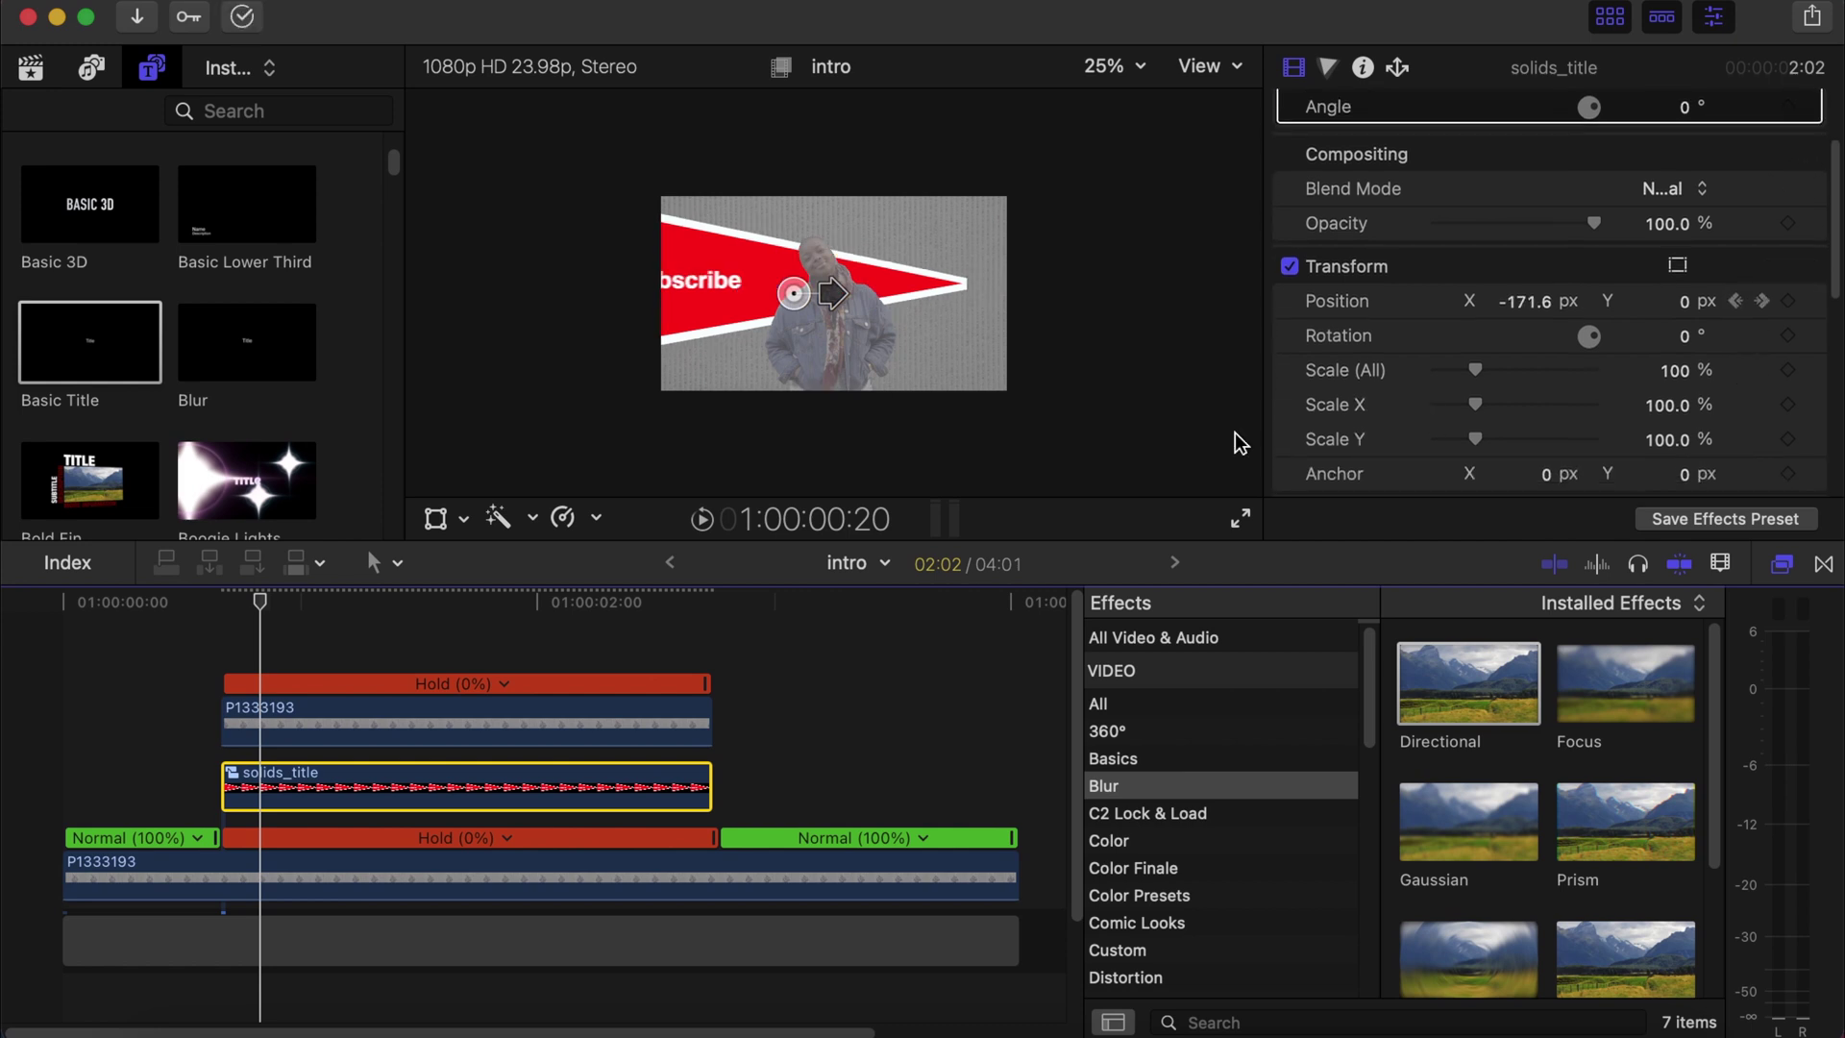
scroll(1578, 273, "up", 3)
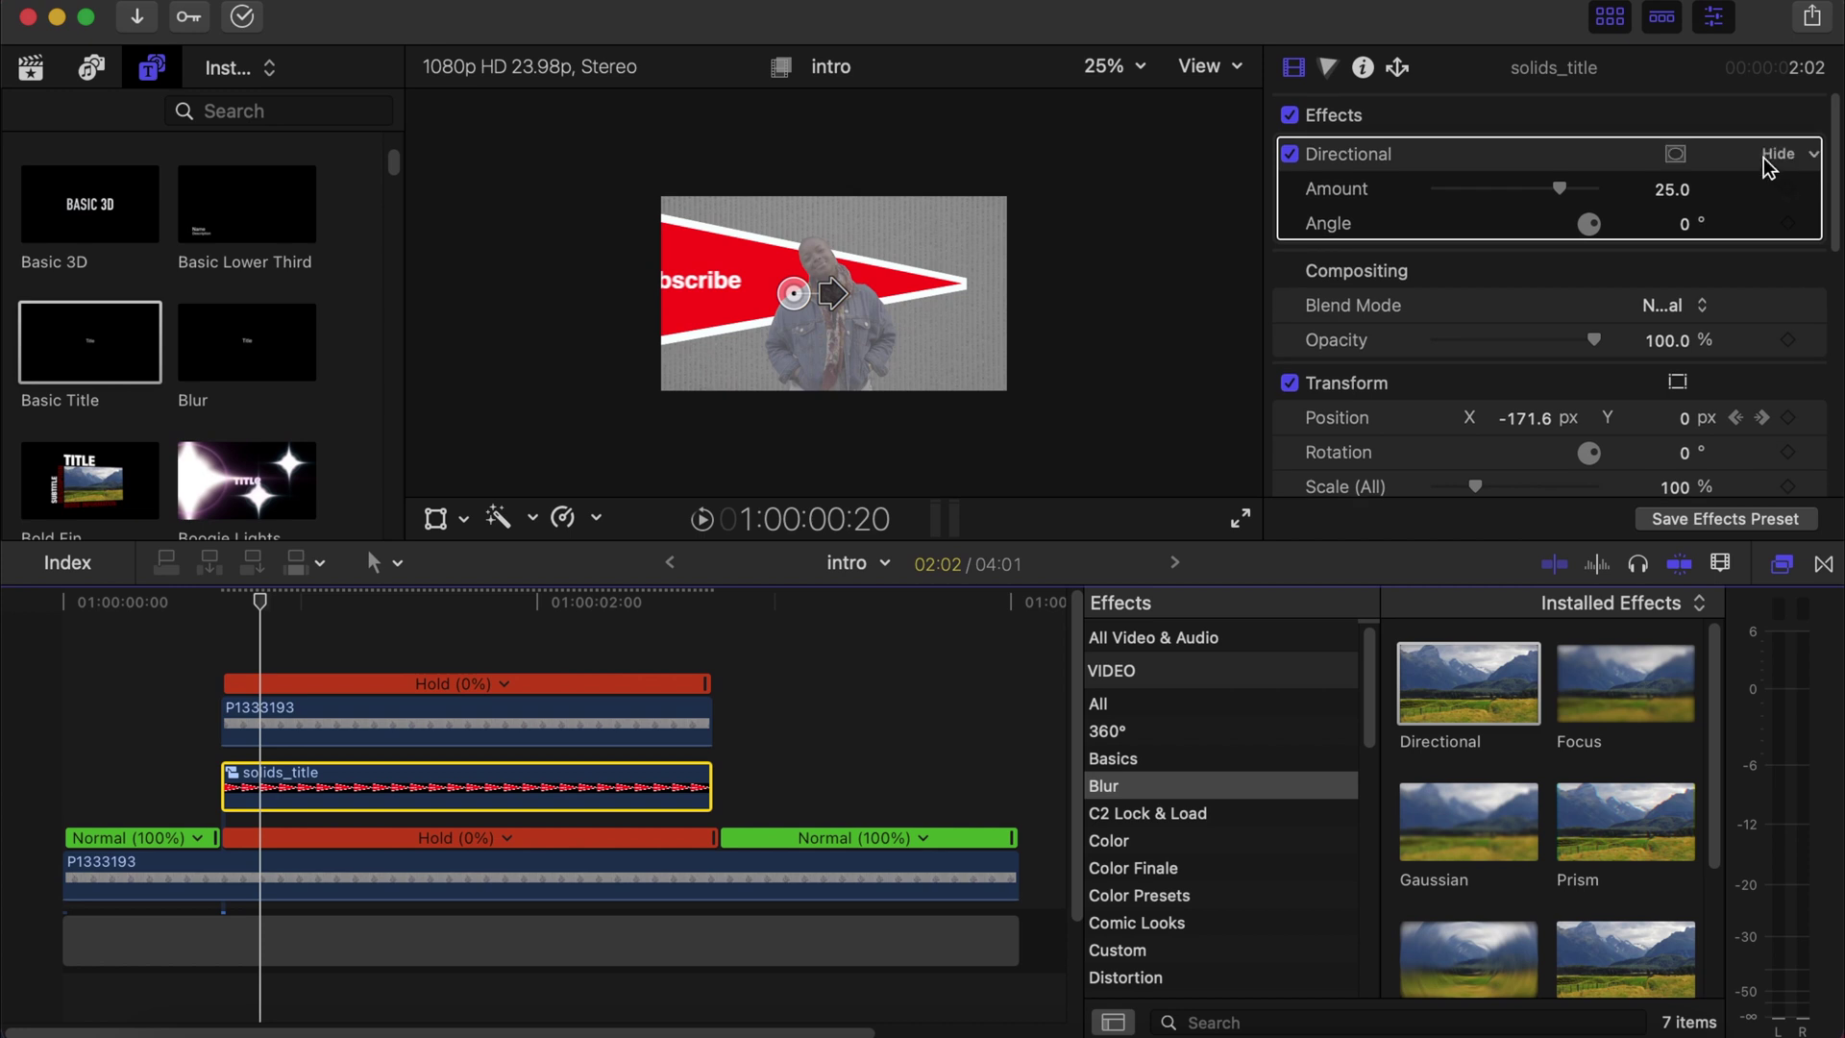
Add Directional Amount keyframes at 1:00:00:22 and 1:00:02:12, where the banner starts exiting.
left_click(220, 603)
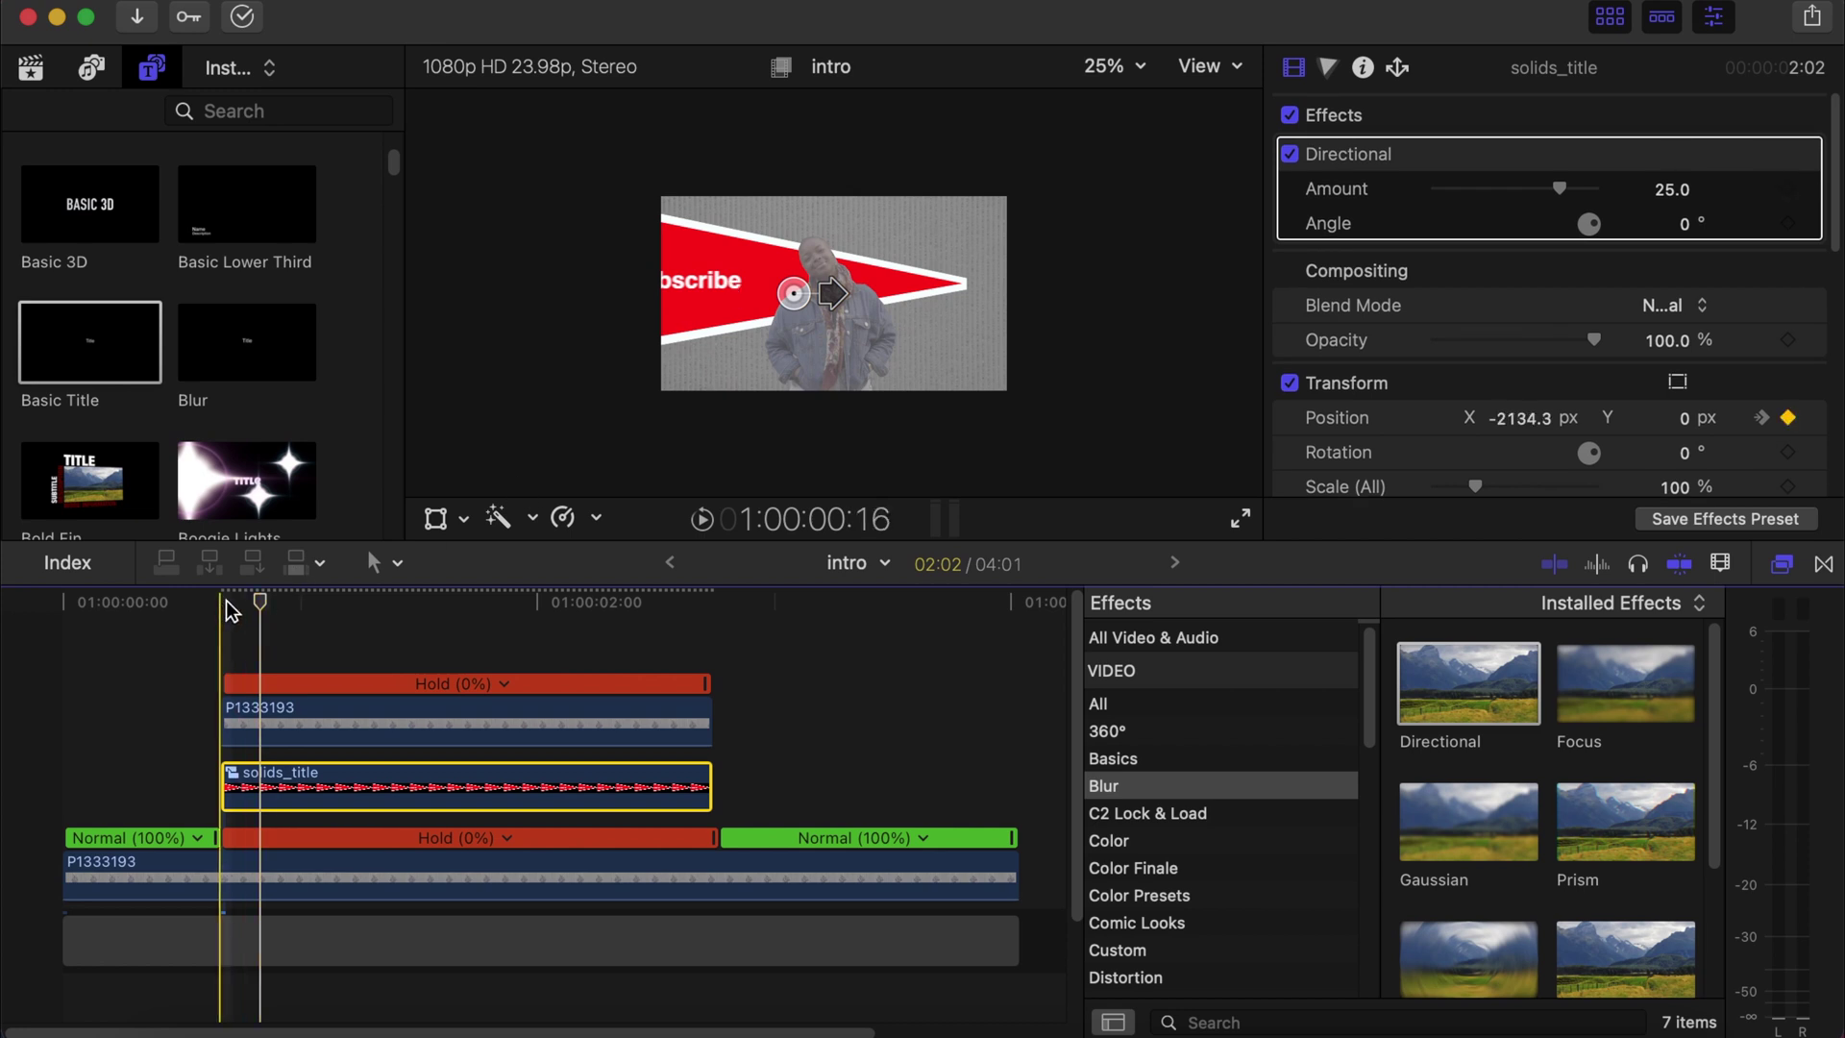
left_click(1790, 193)
key("space")
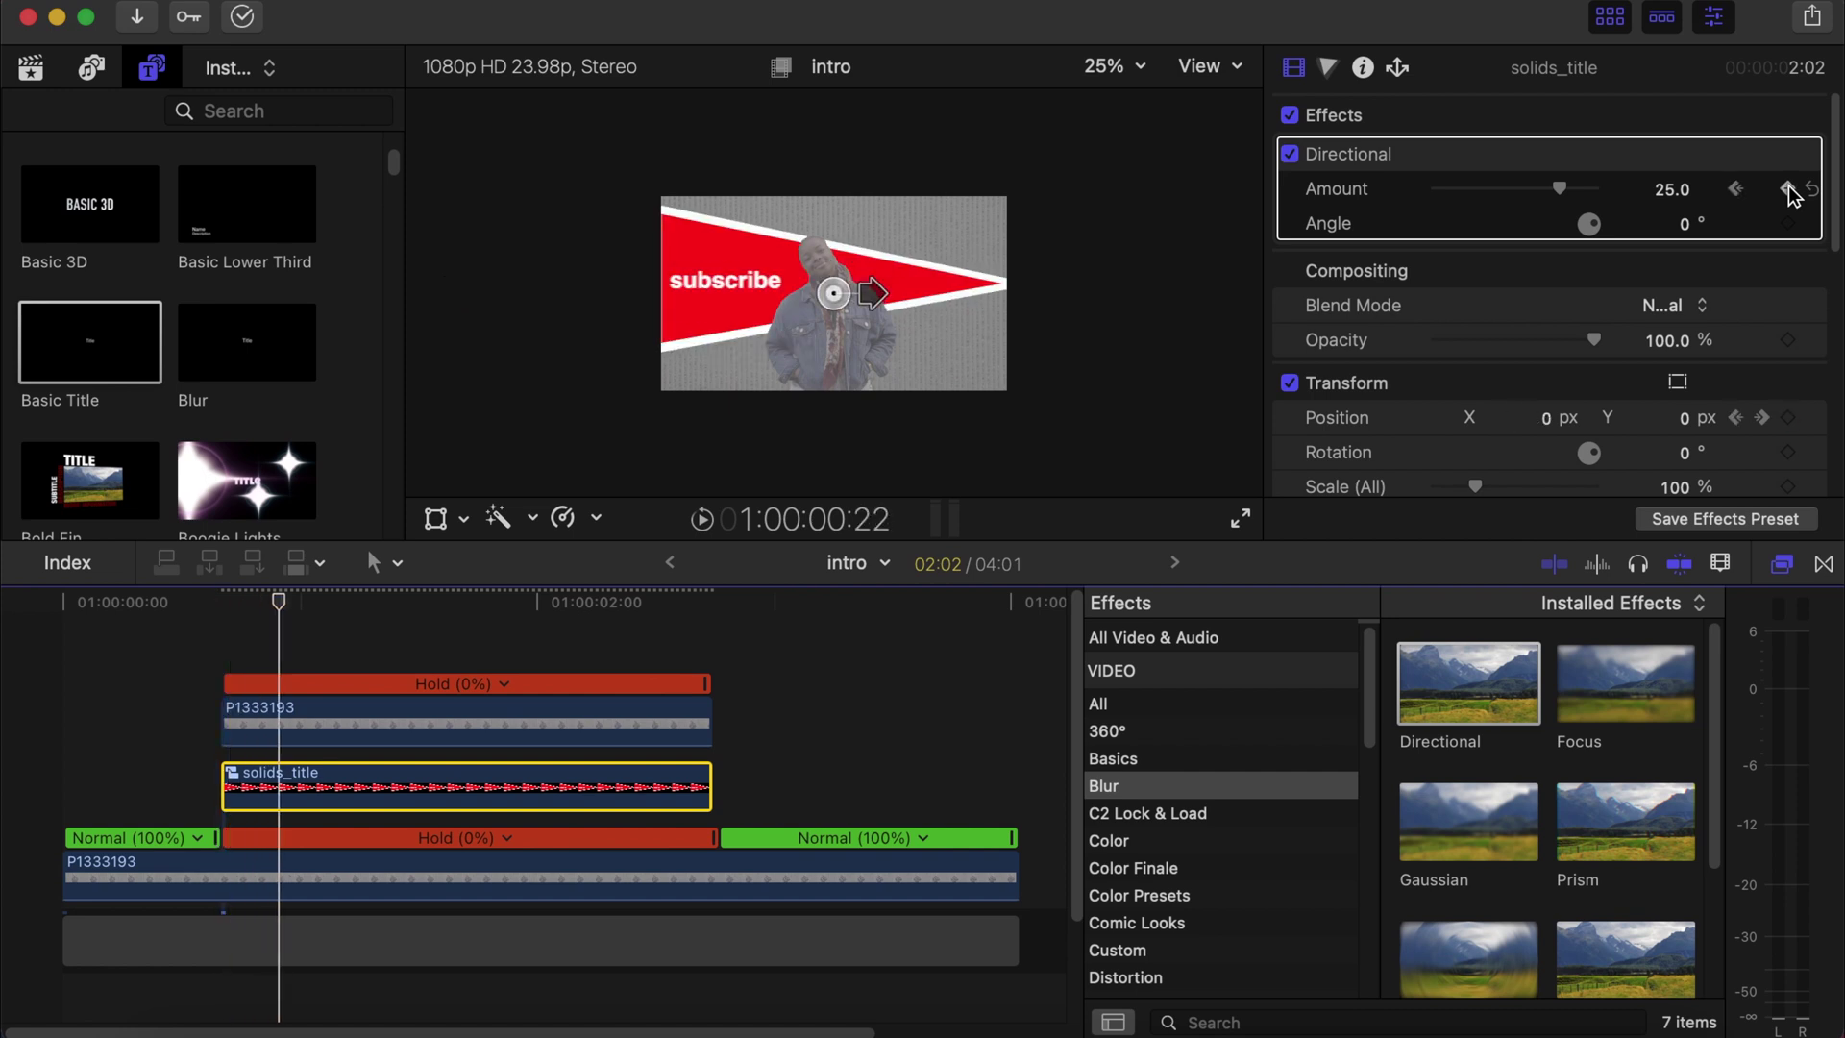
left_click_drag(735, 601, 703, 602)
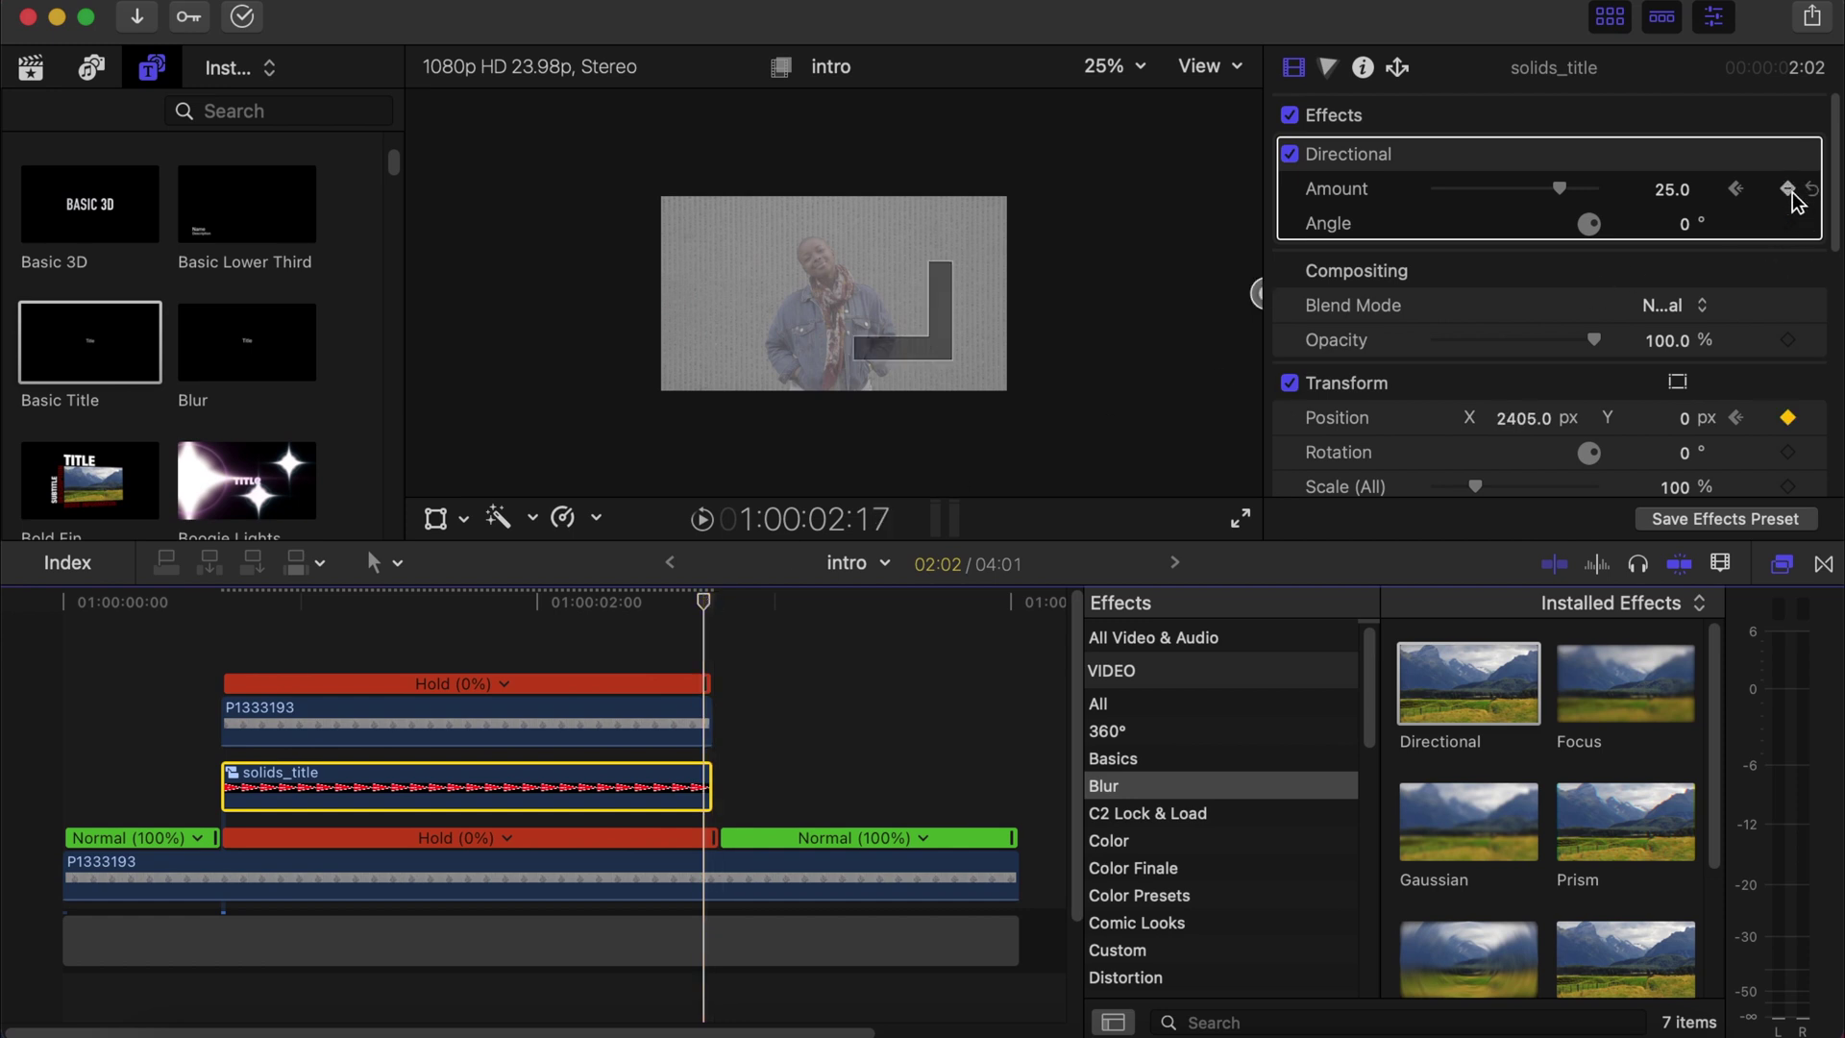
key("Left")
key("Left")
key("Left")
key("Left")
key("Left")
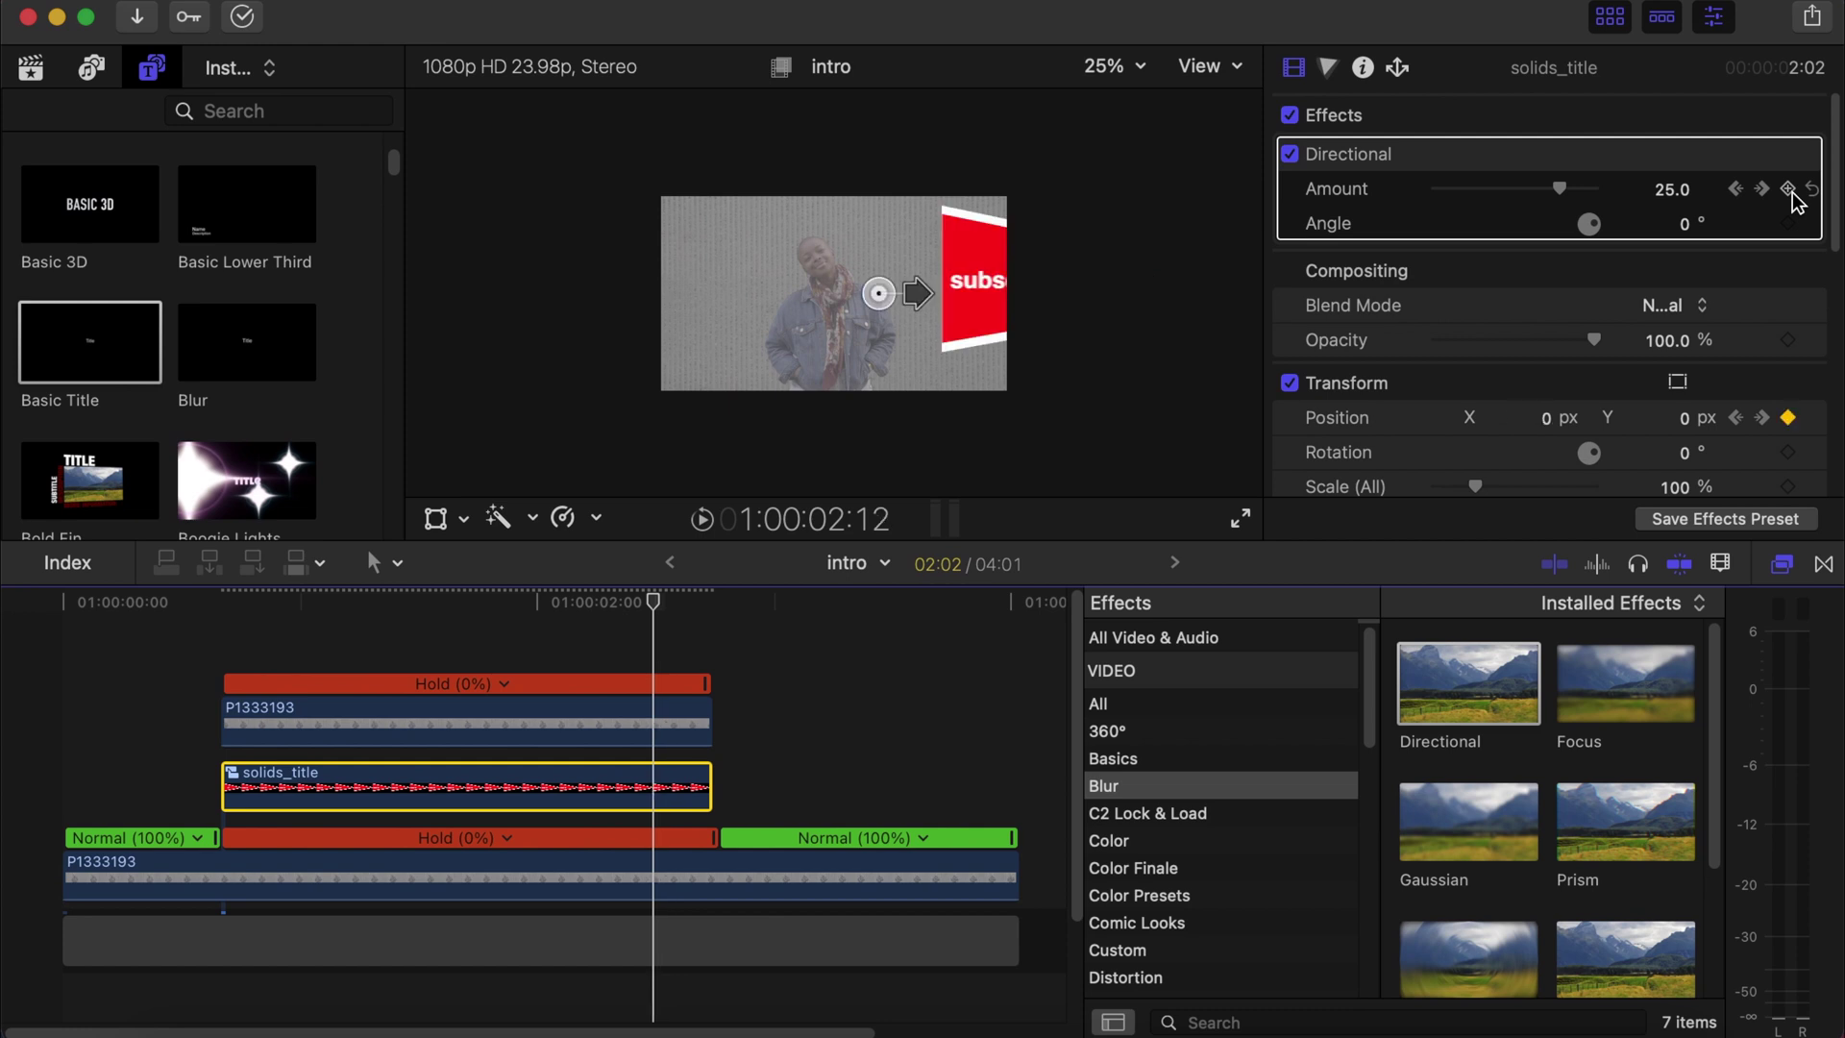
key("Left")
key("Right")
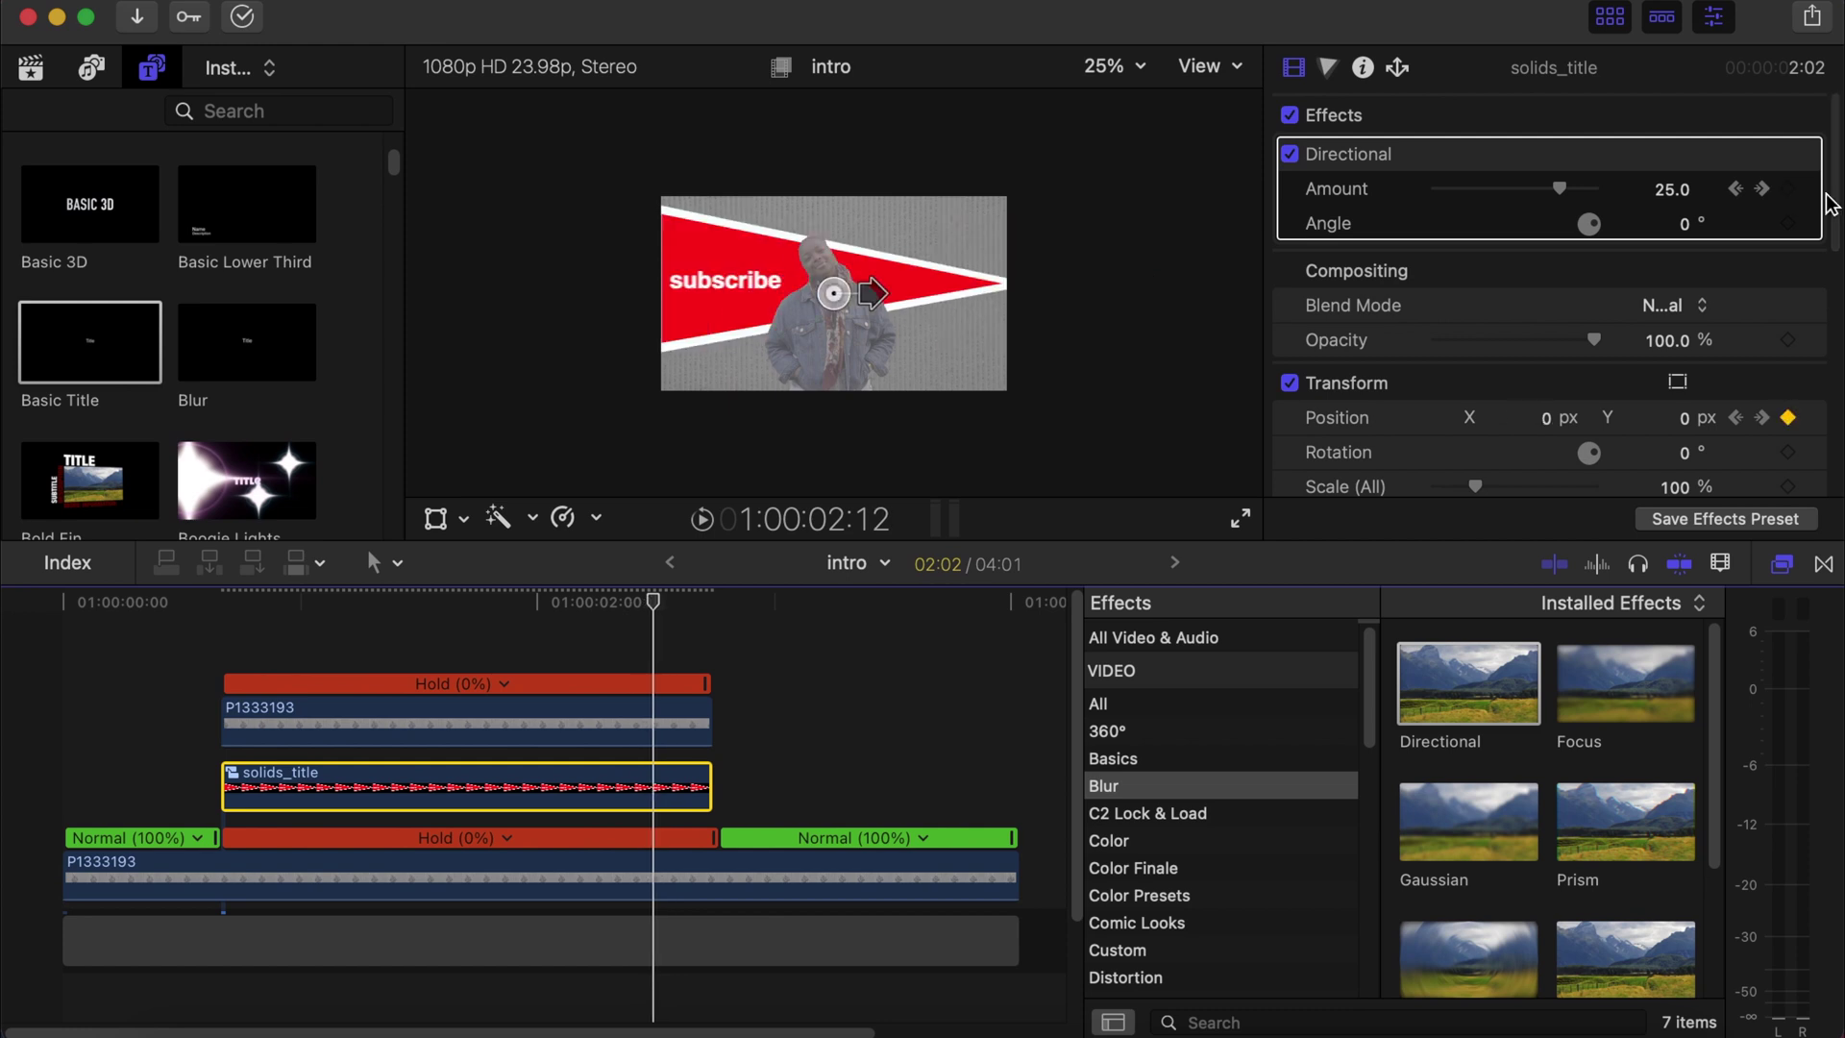
left_click(1789, 188)
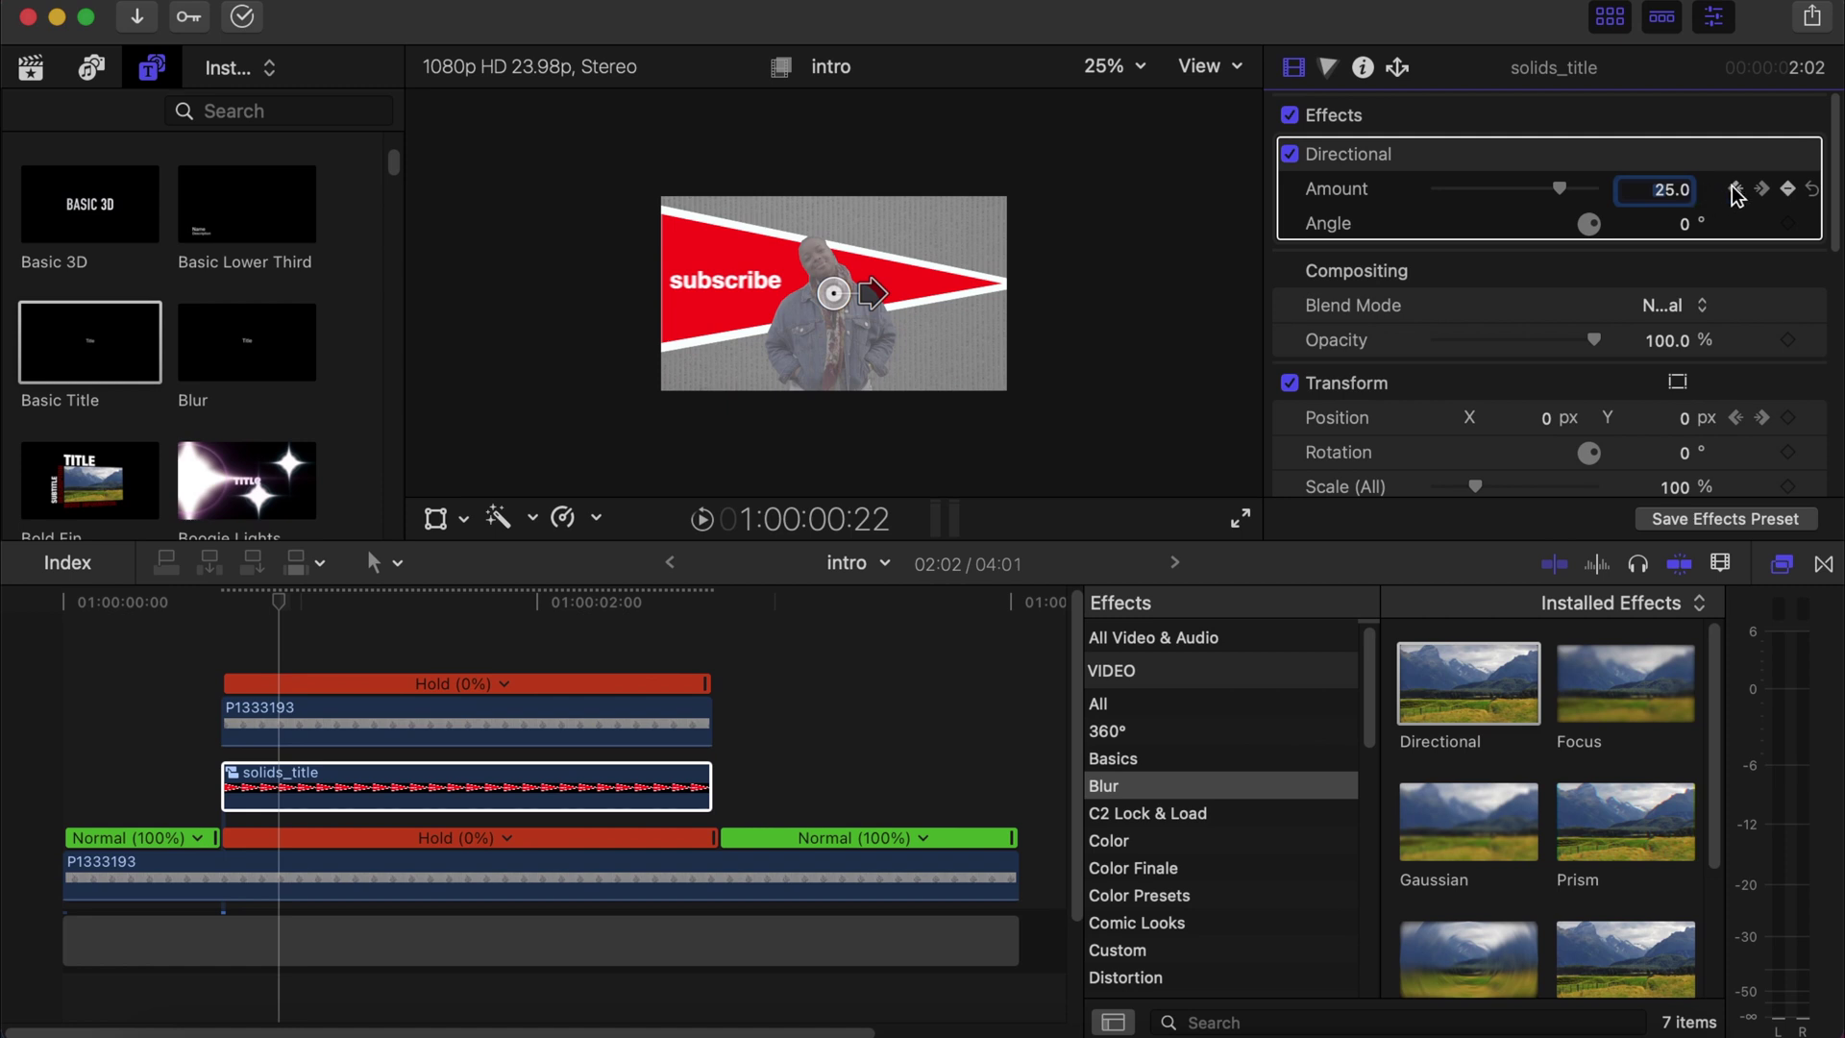
left_click(1735, 190)
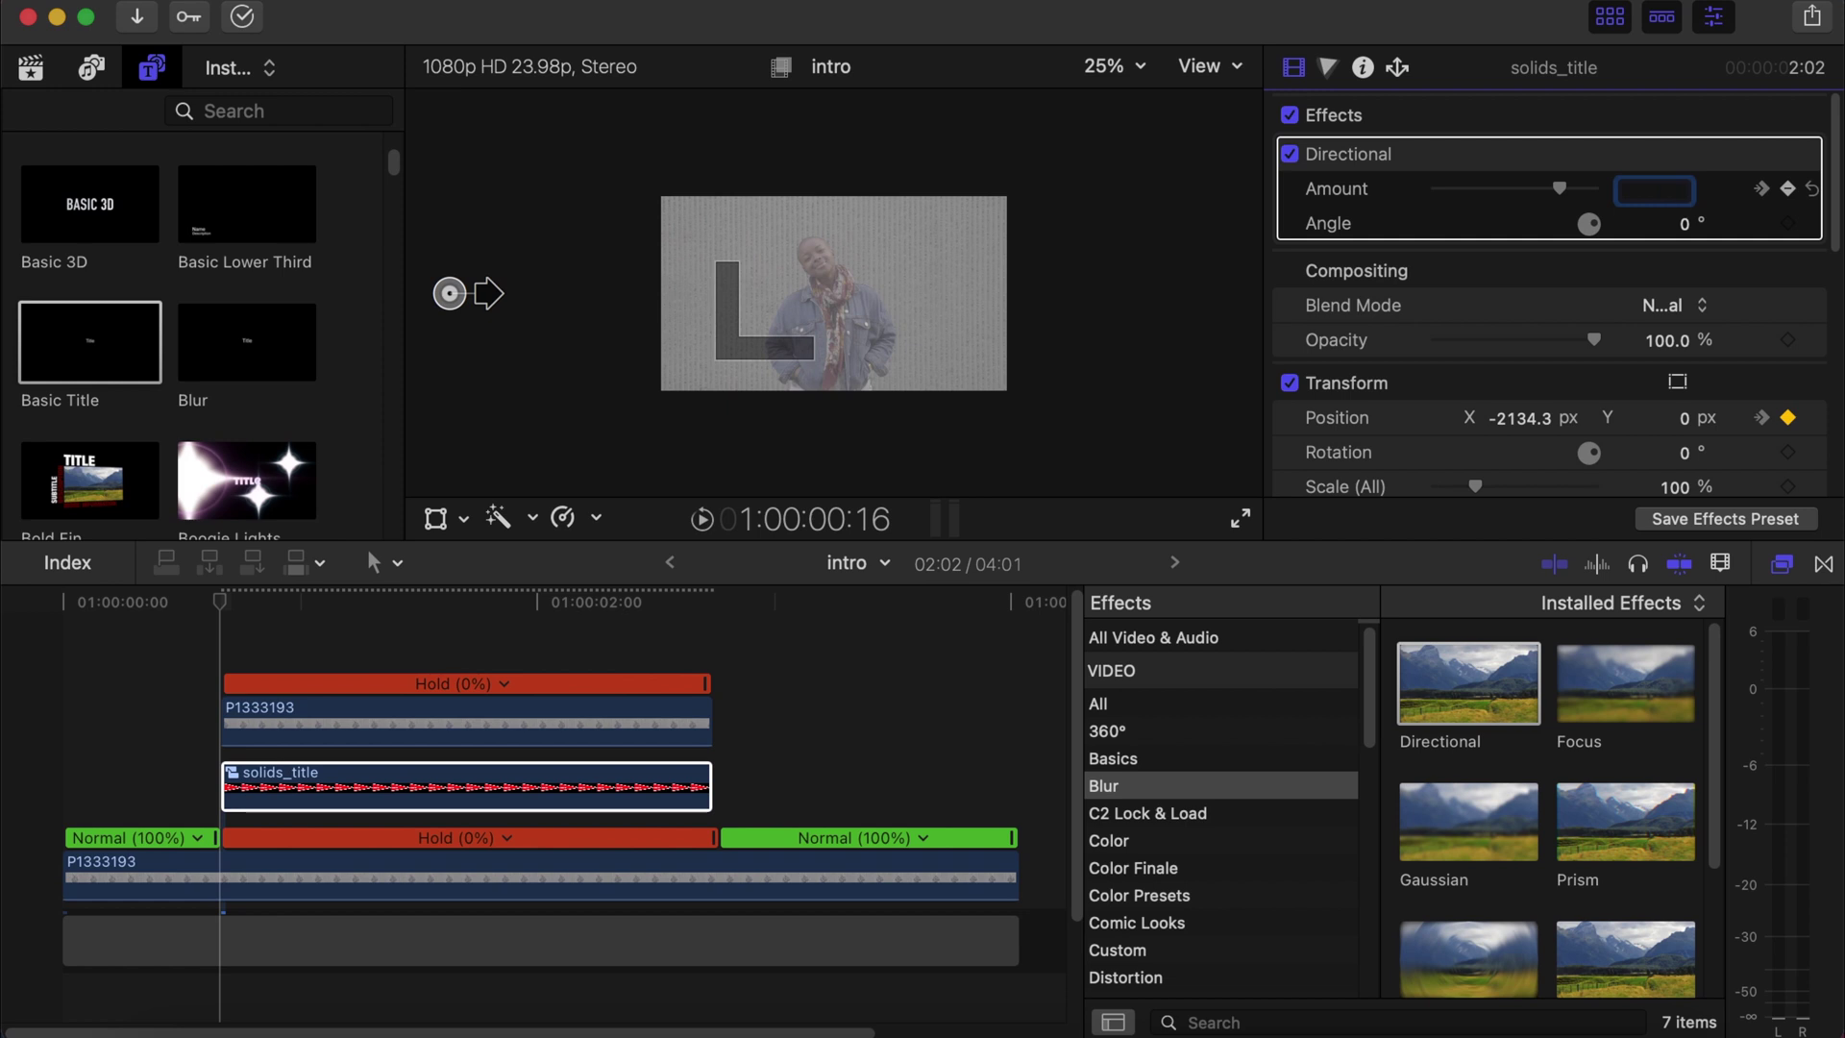
Set the Directional Amount to 700 at 00:16 and 0 at 00:22.
left_click_drag(1670, 188, 1654, 190)
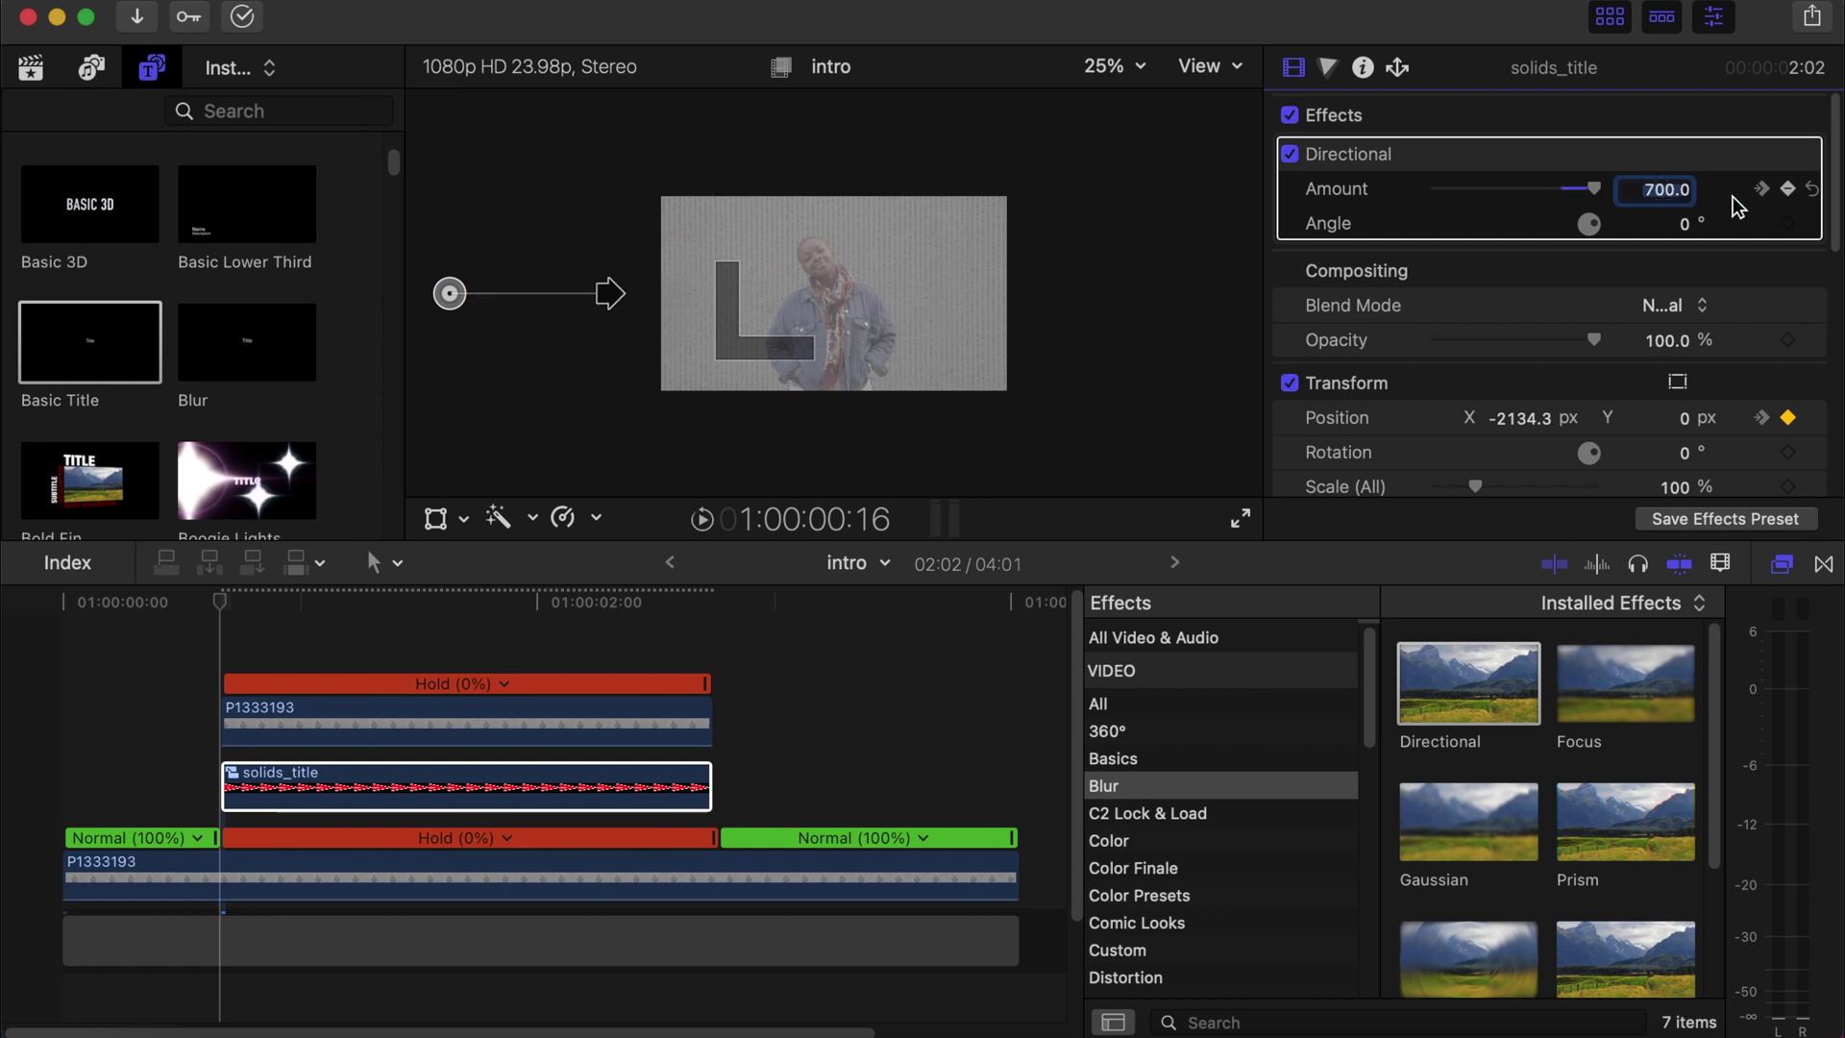
left_click(1761, 189)
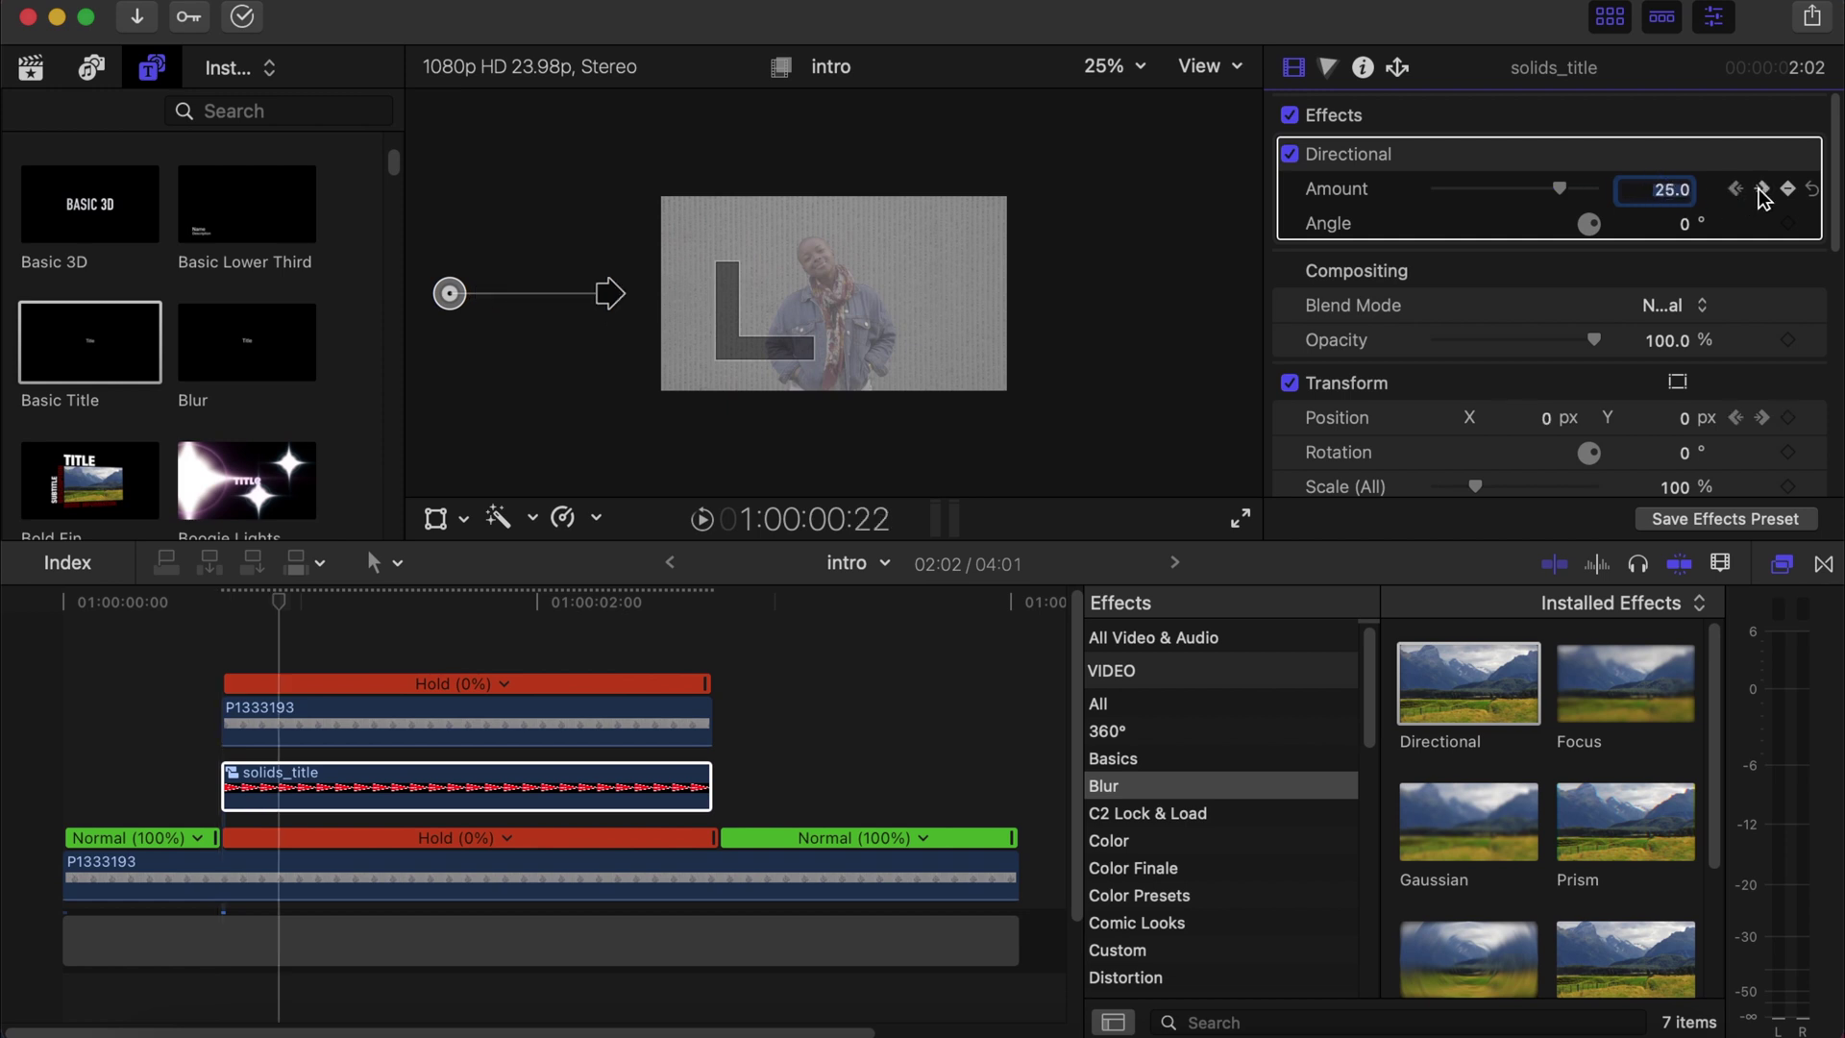
left_click(1674, 193)
key("BackSpace")
type("0")
key("Return")
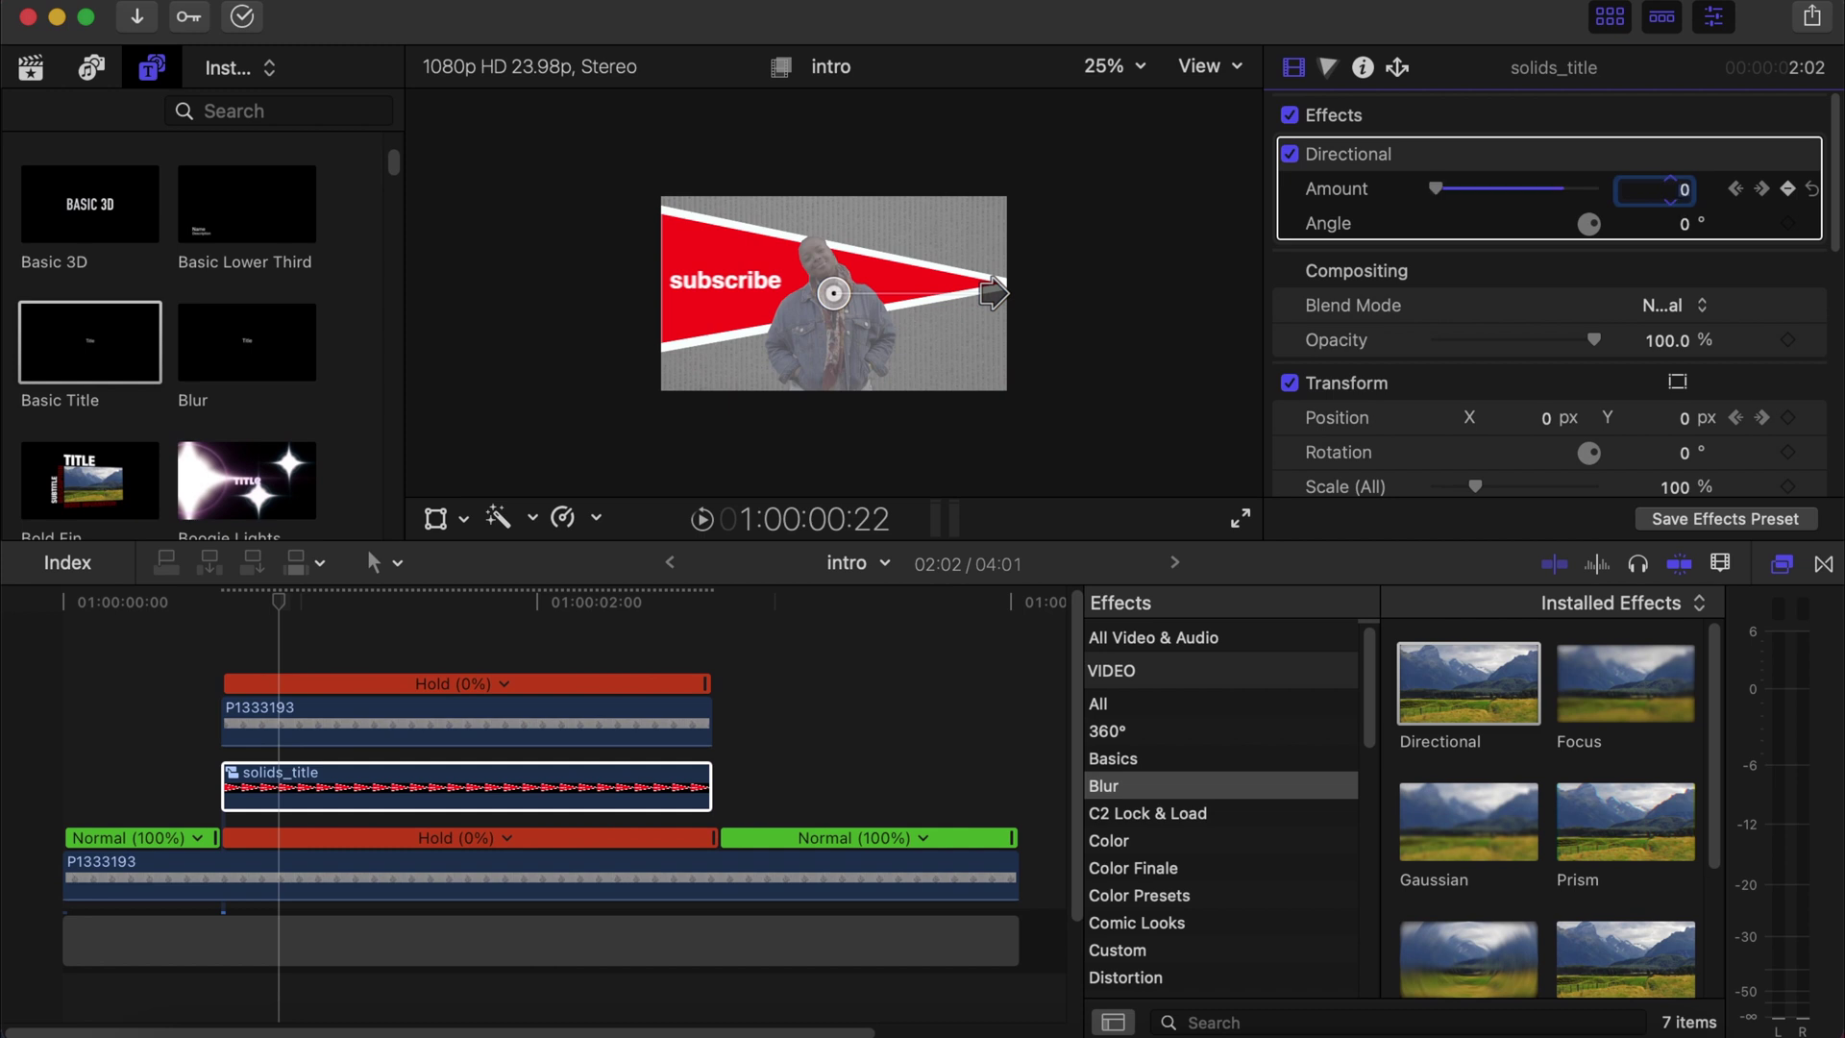
Keep the Amount at 0 at 02:12 and set it to 600 at 02:17.
left_click(1763, 190)
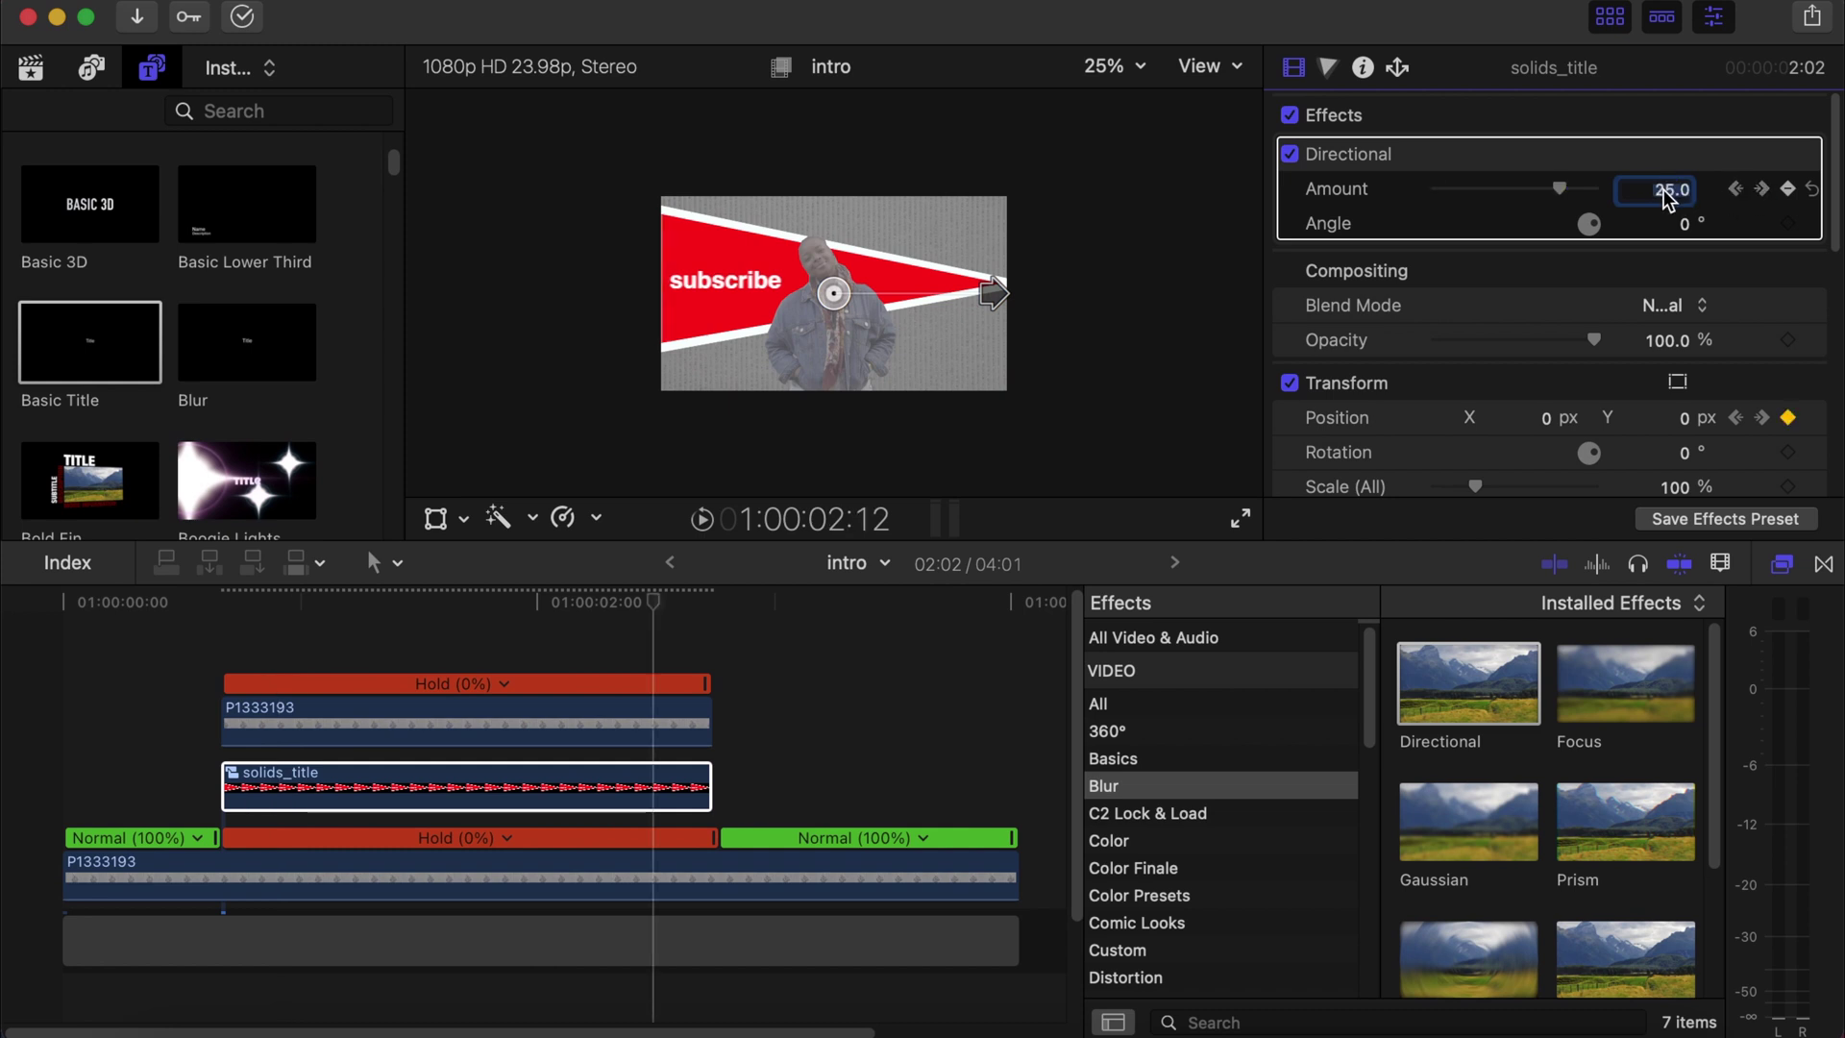
key("BackSpace")
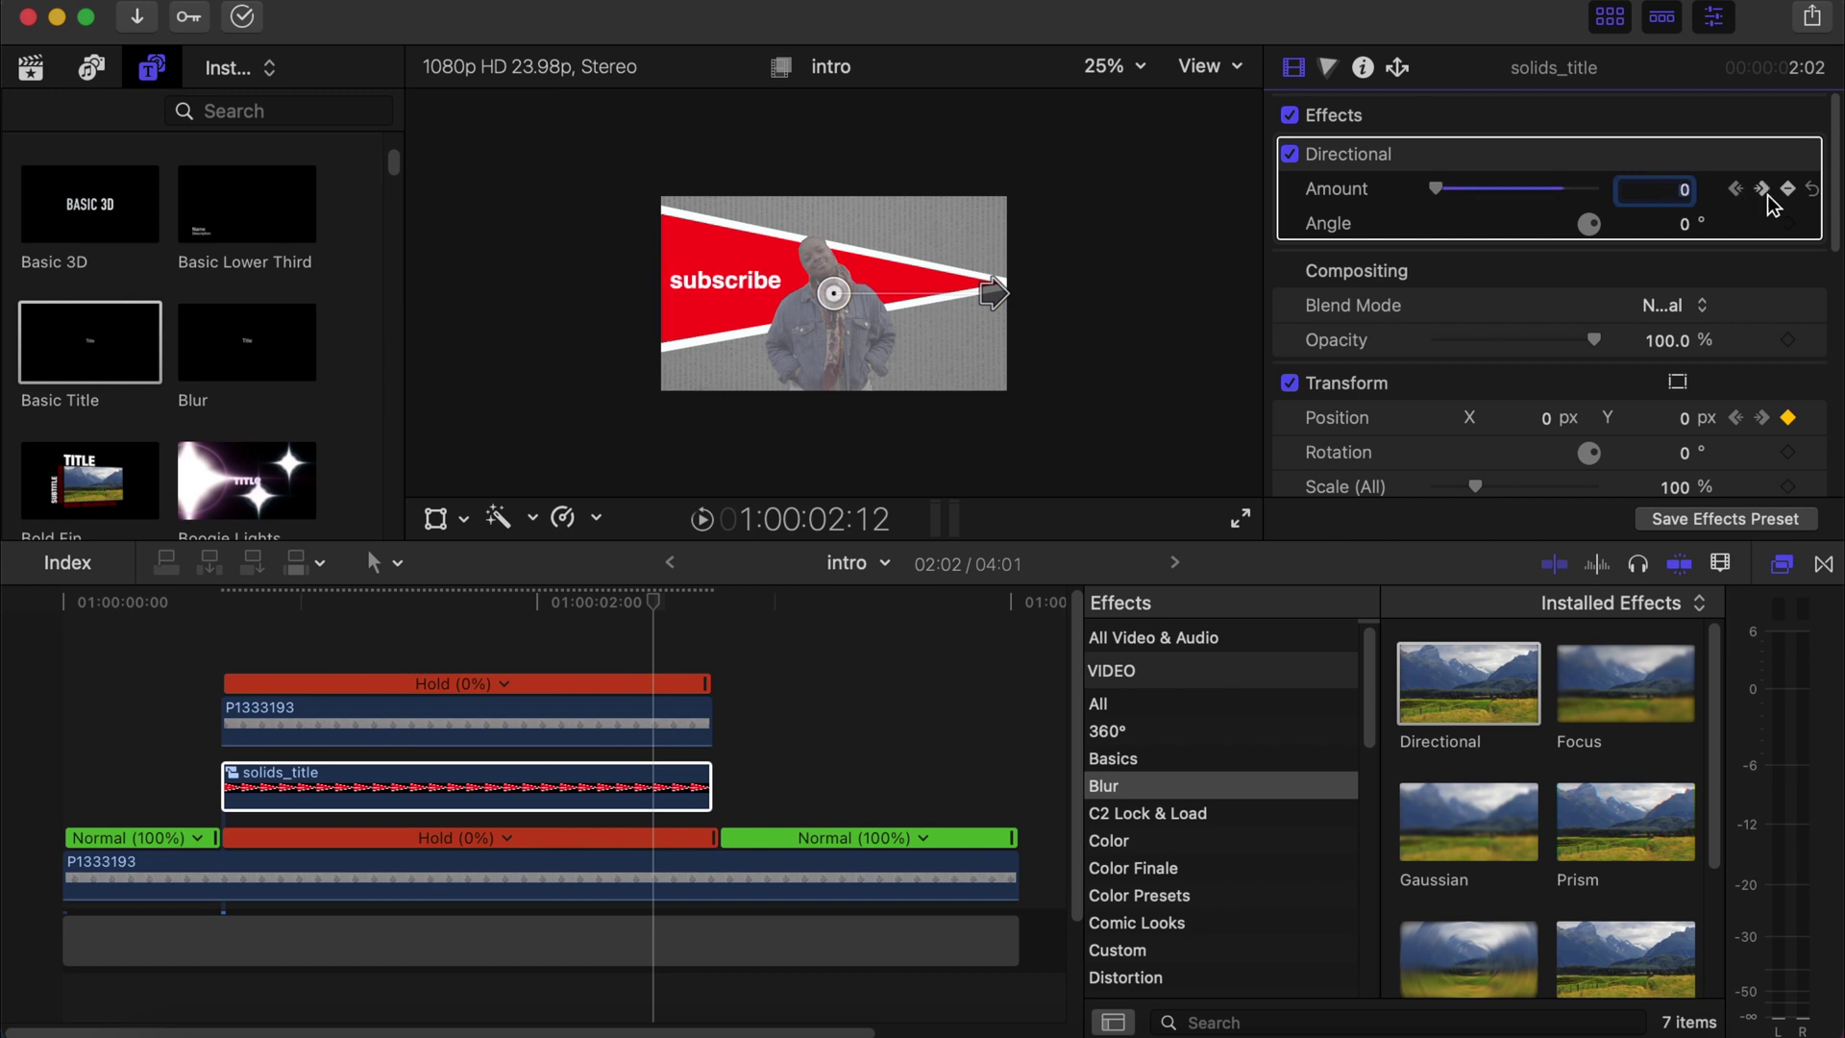
left_click(1764, 191)
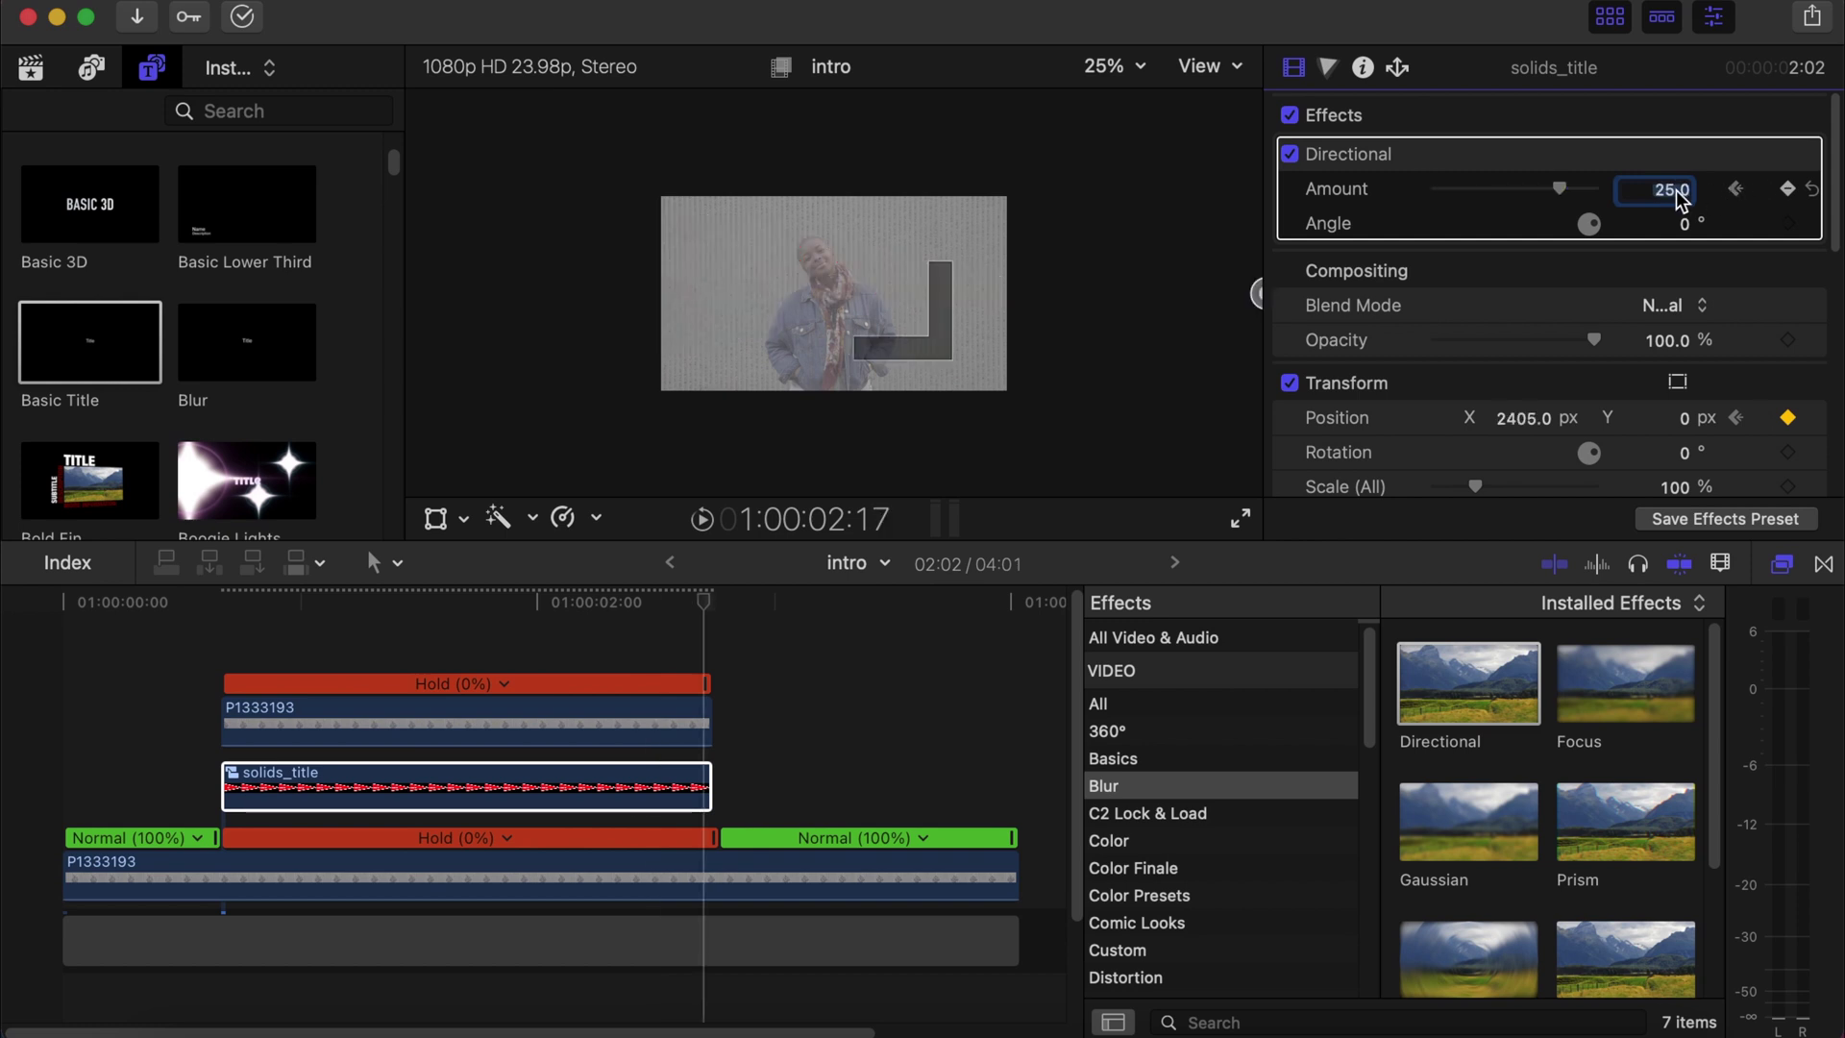
key("BackSpace")
type("600")
key("Return")
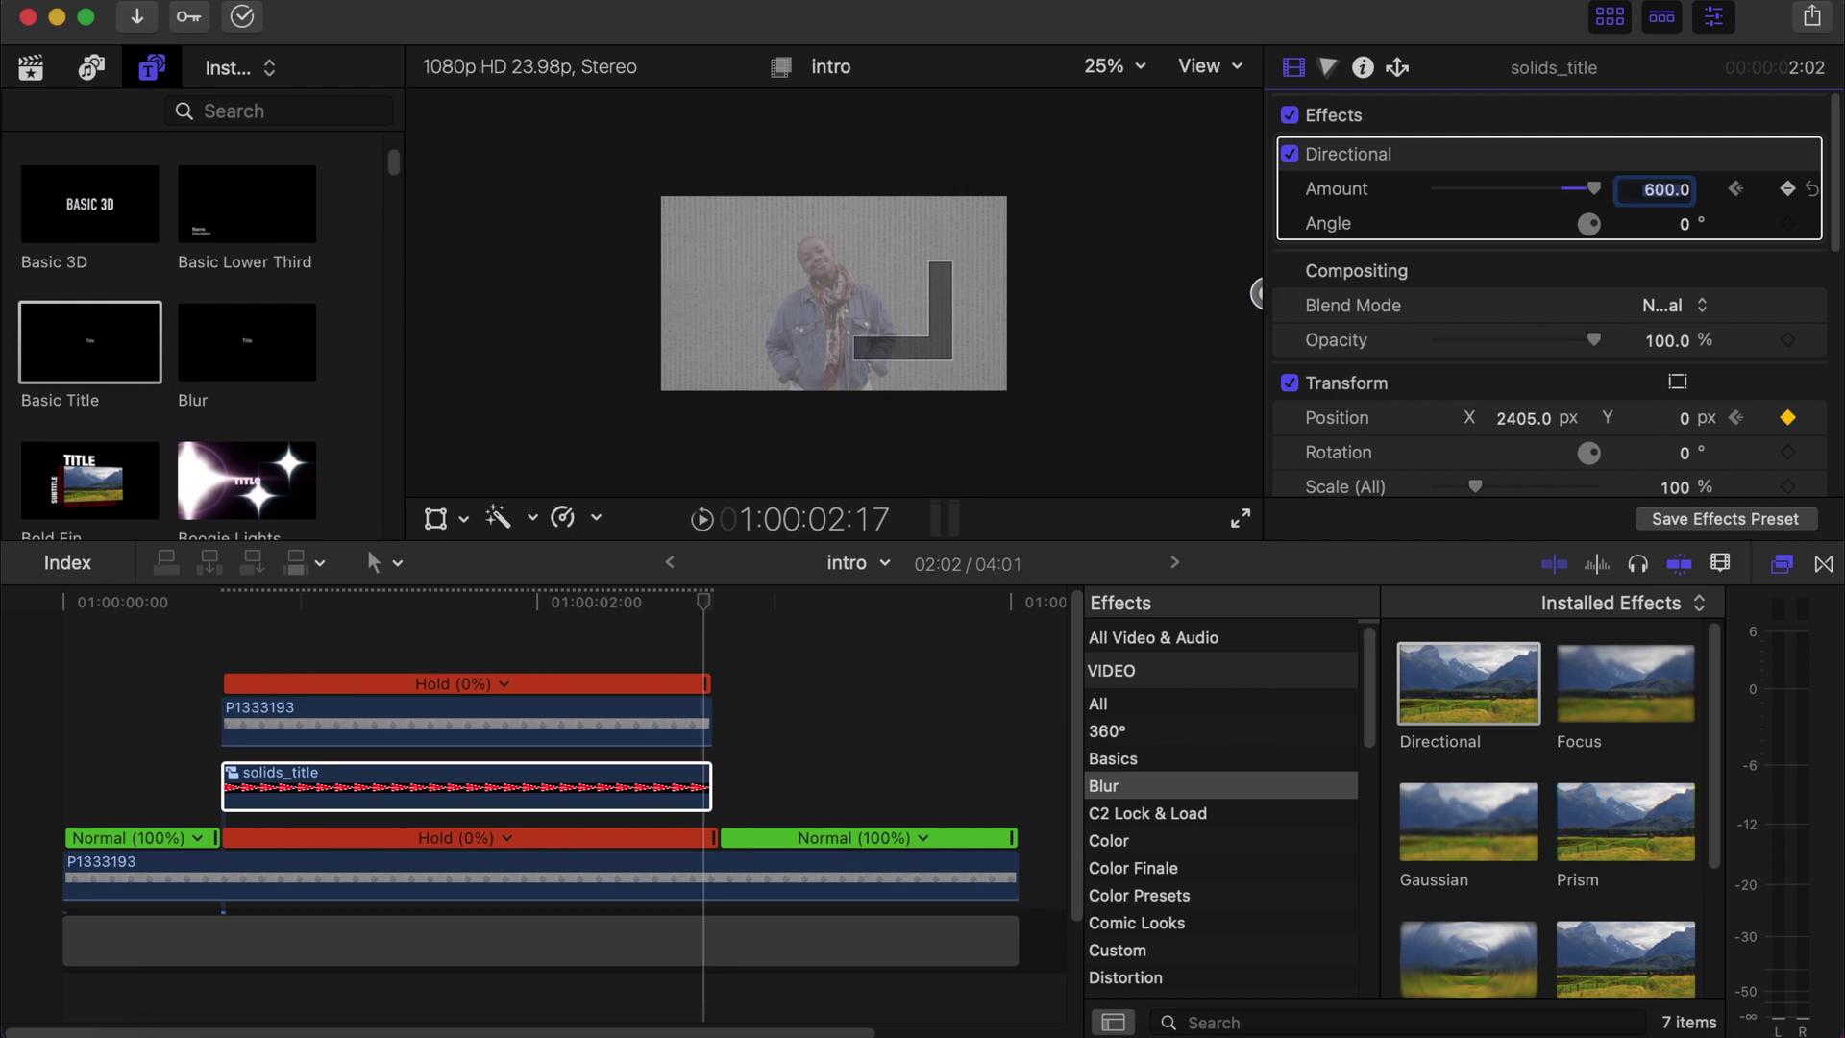
Fit the preview, return to the timeline start, and deselect the title clip.
key("Home")
key("shift+z")
left_click(20, 811)
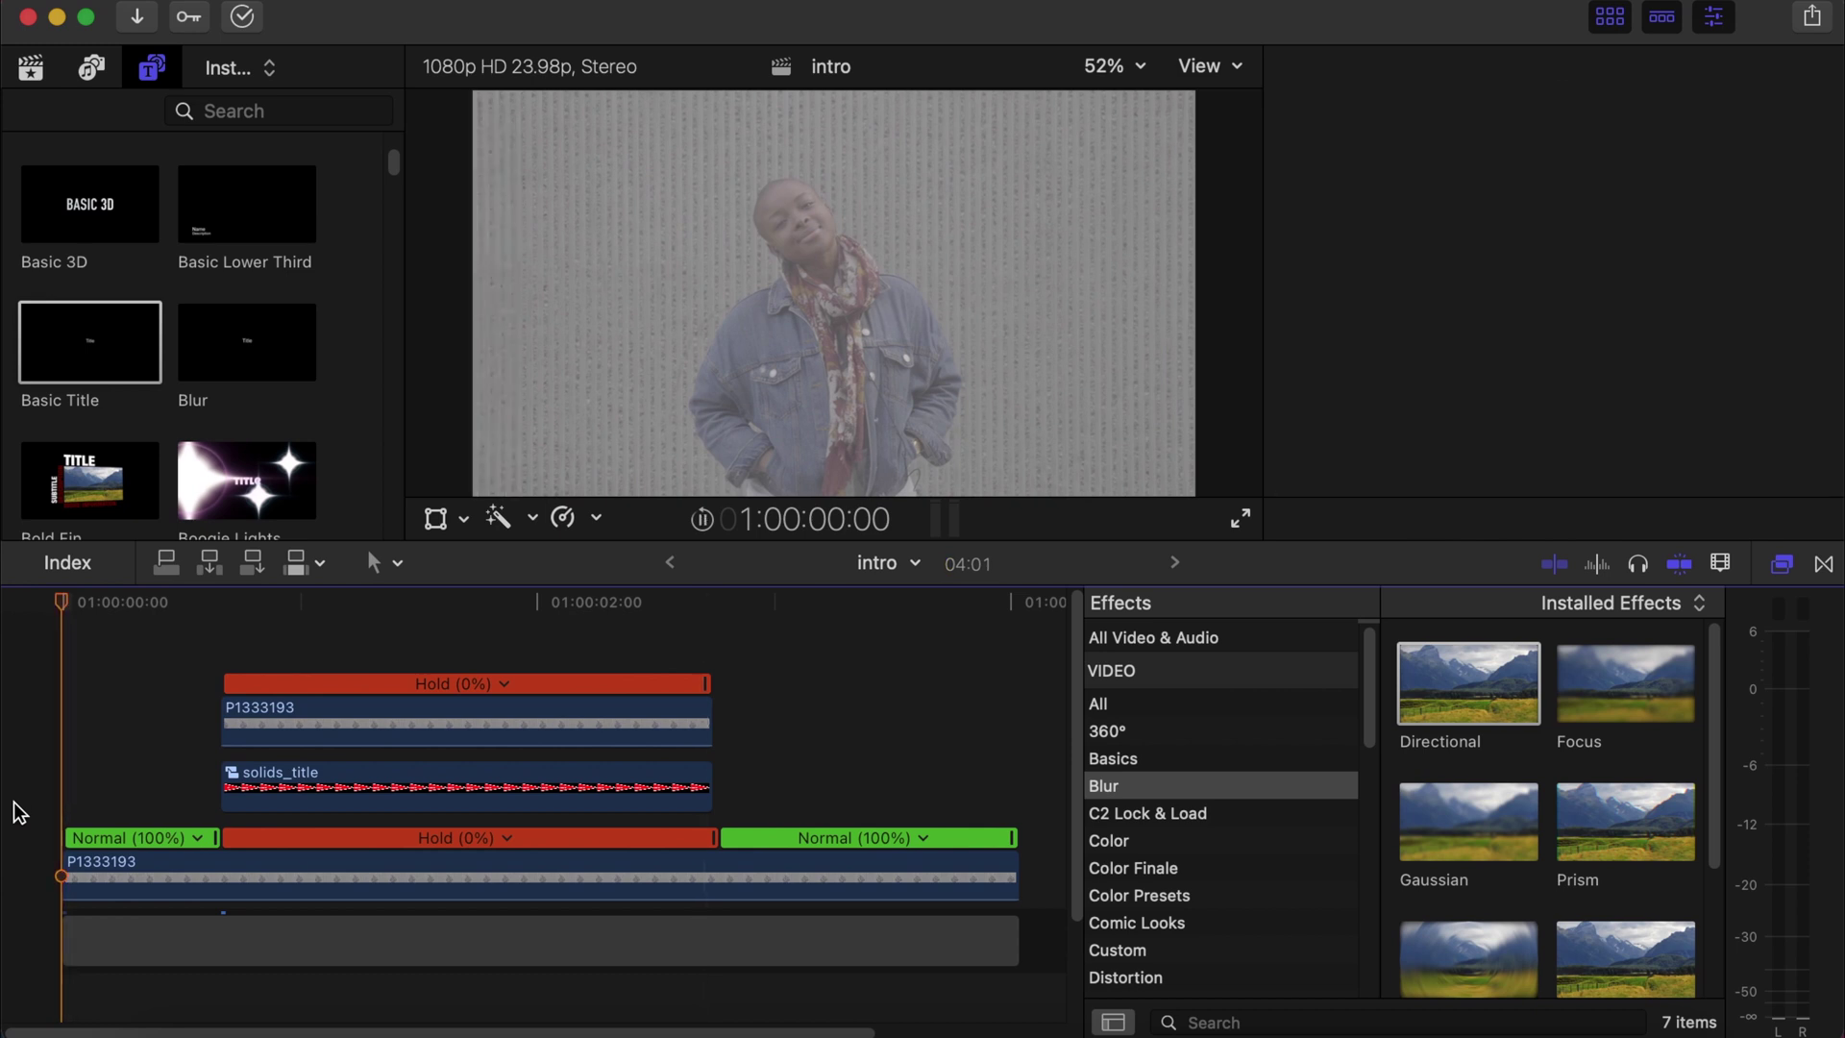
key("space")
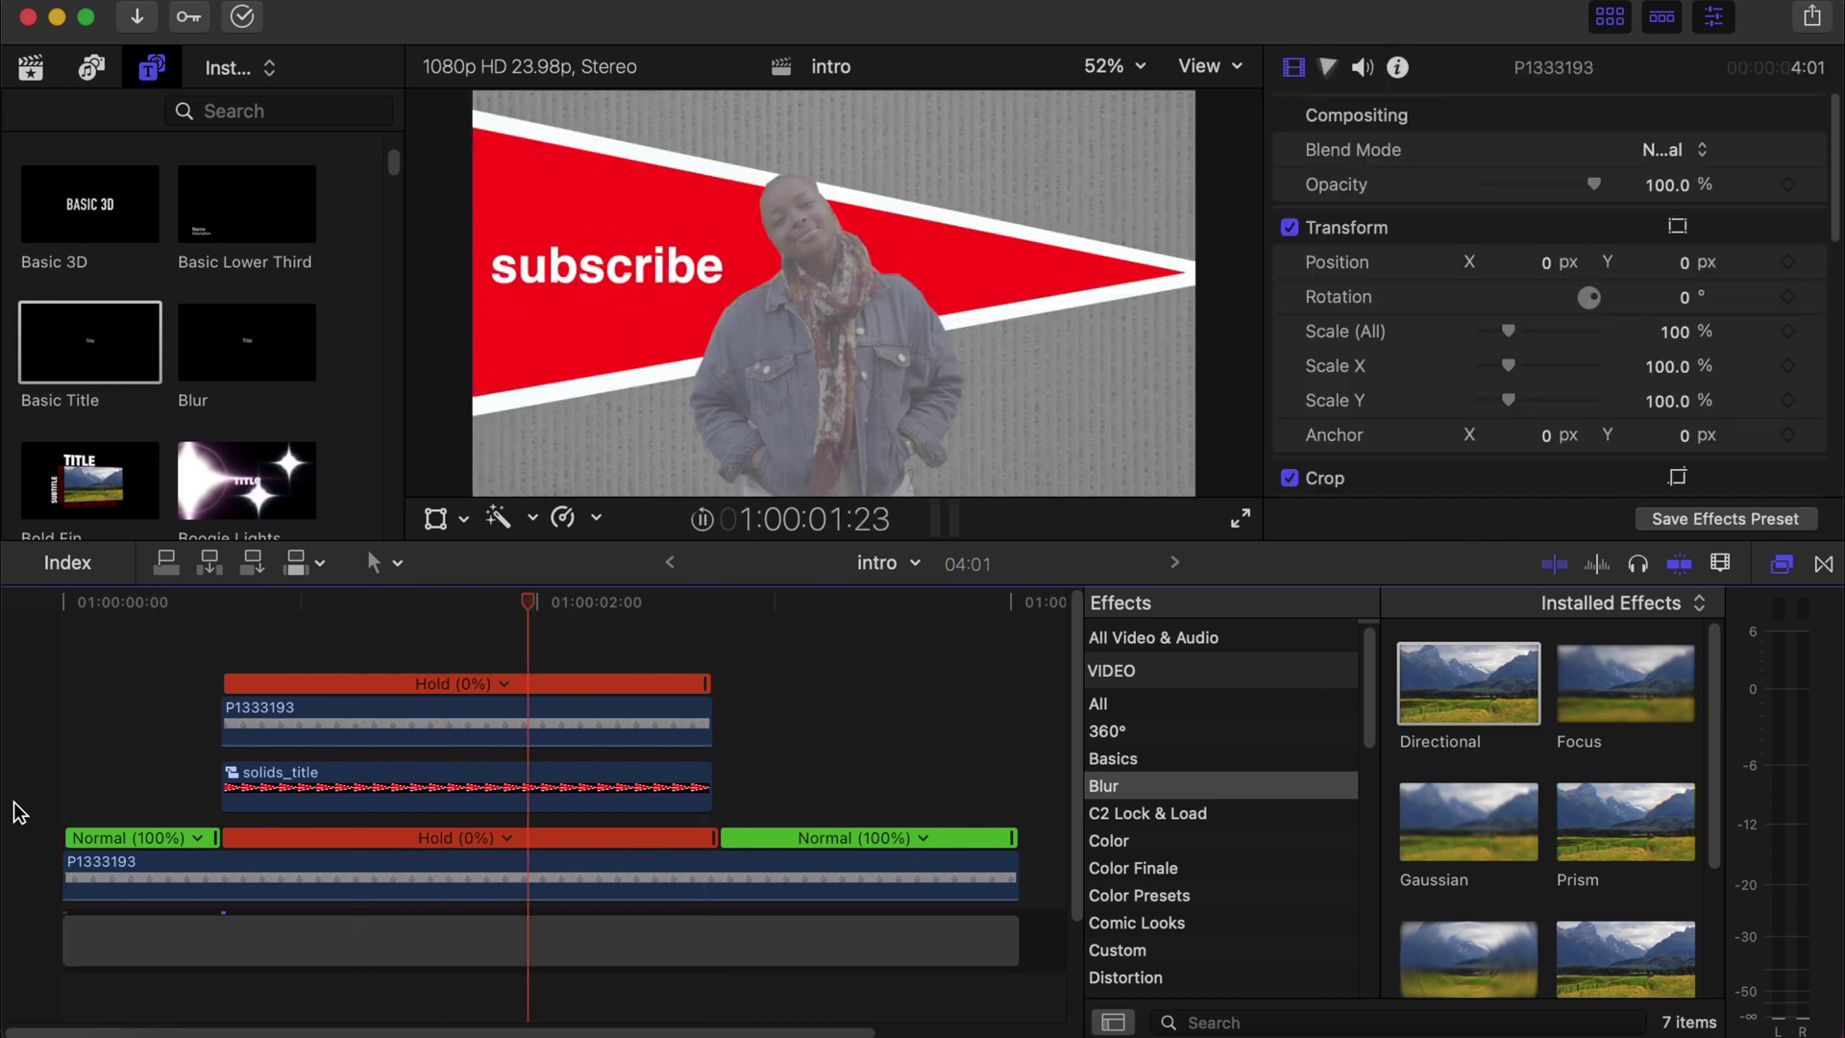